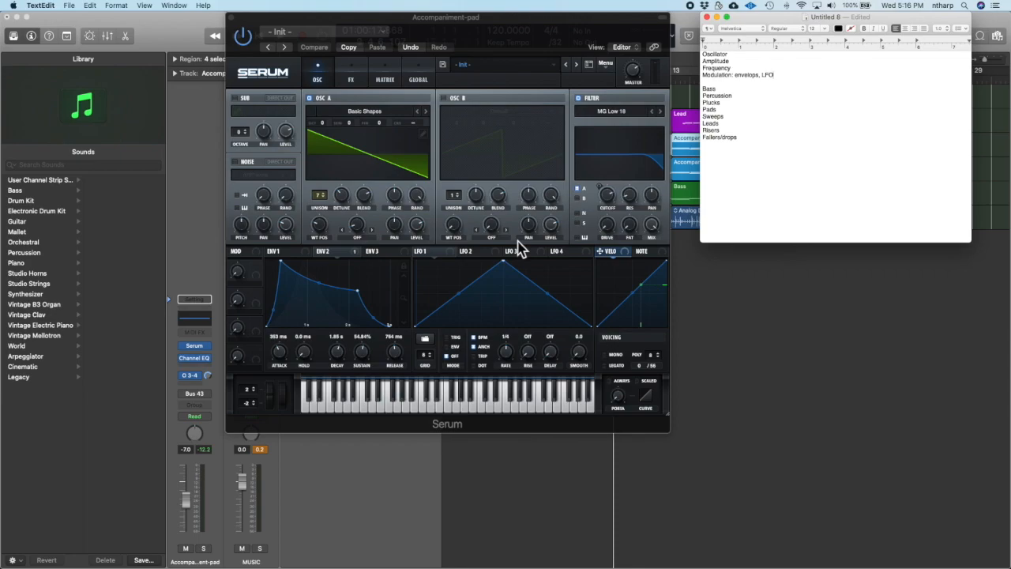
Highlight the synthesis terms in the notes in turn: Oscillator, Amplitude, Frequency and the Modulation line with envelopes and LFO.
double_click(713, 55)
double_click(717, 69)
triple_click(714, 77)
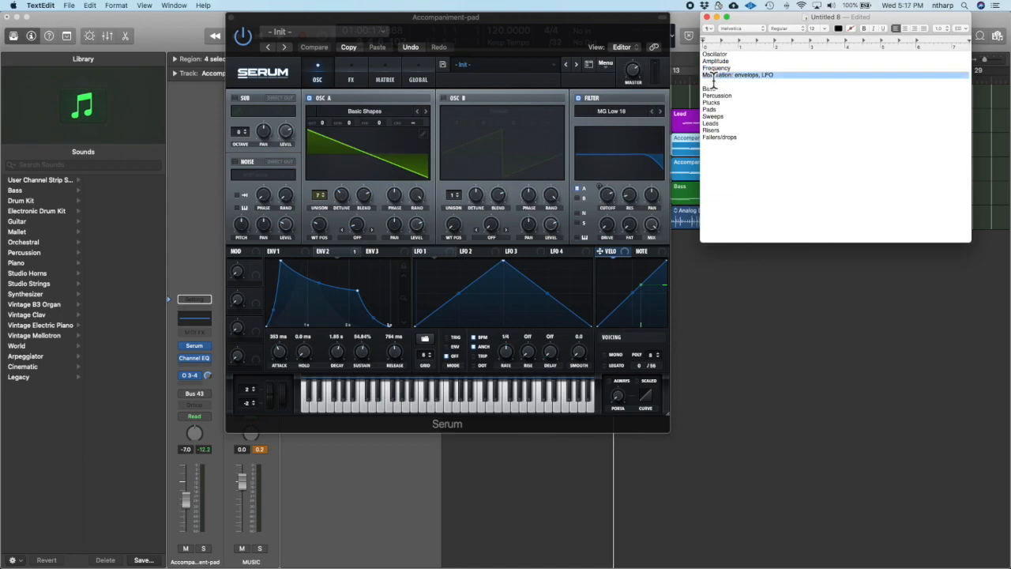
left_click(714, 81)
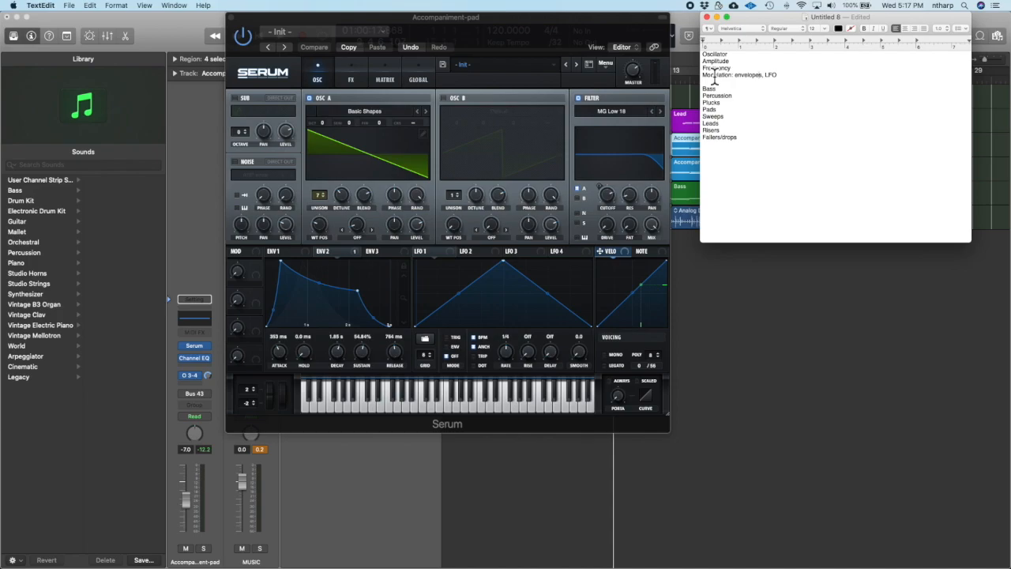
left_click_drag(746, 79, 767, 76)
left_click_drag(719, 58, 720, 74)
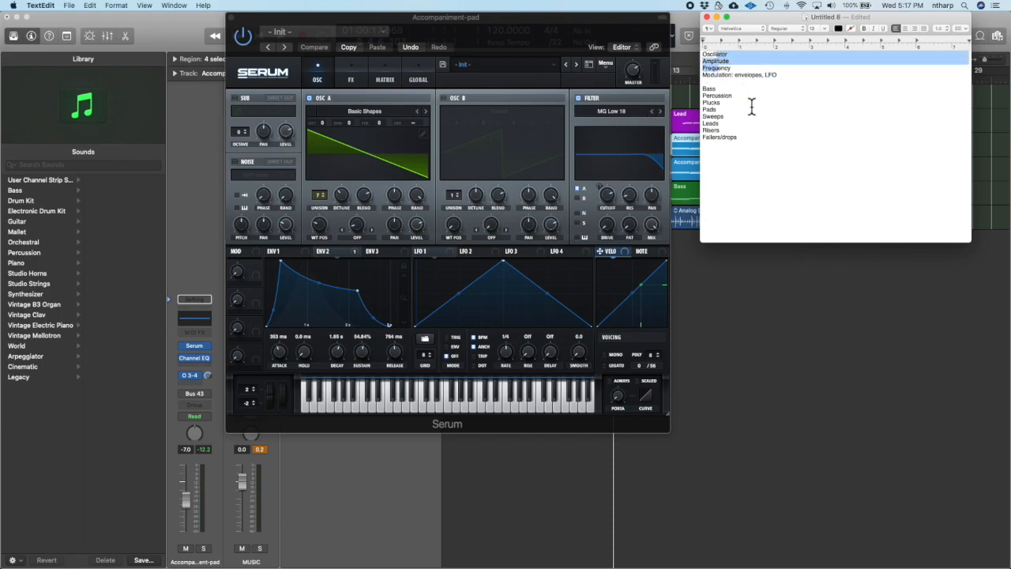
Highlight the sound types from Bass to Fallers/drops, the four synthesis lines and Frequency, and shift the Serum window slightly away from the notes.
left_click_drag(705, 88, 738, 138)
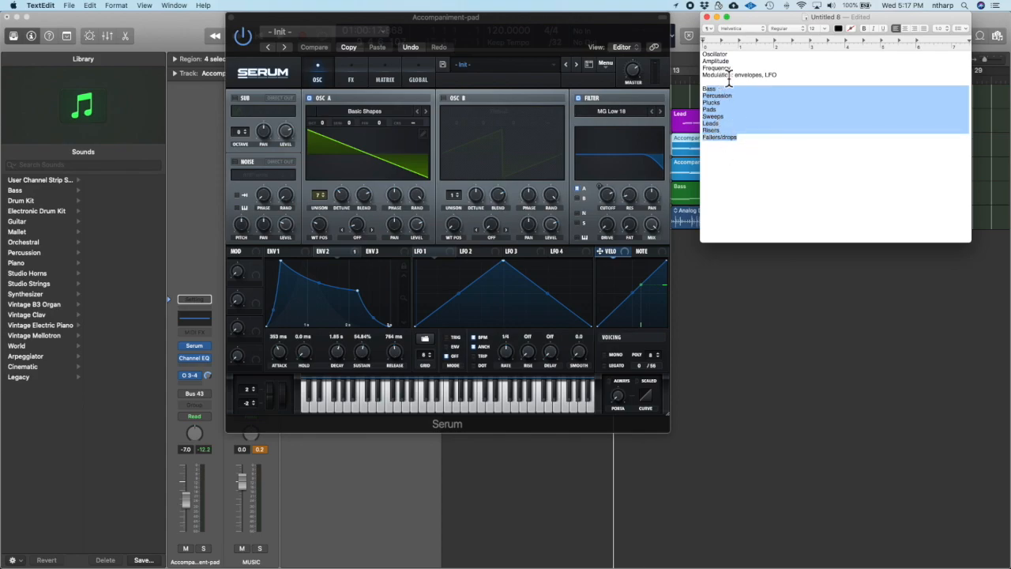
left_click_drag(774, 74, 677, 54)
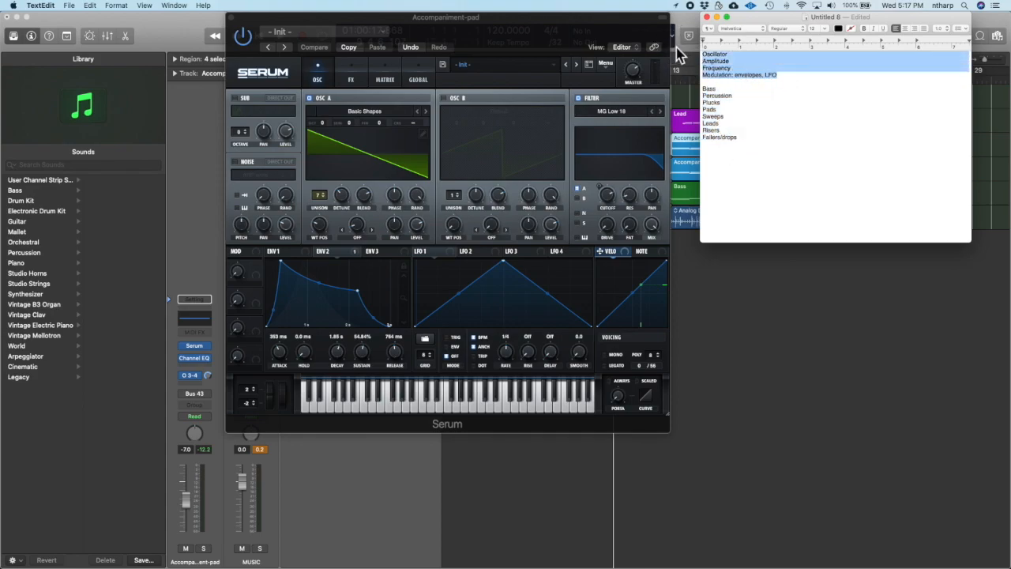
double_click(715, 62)
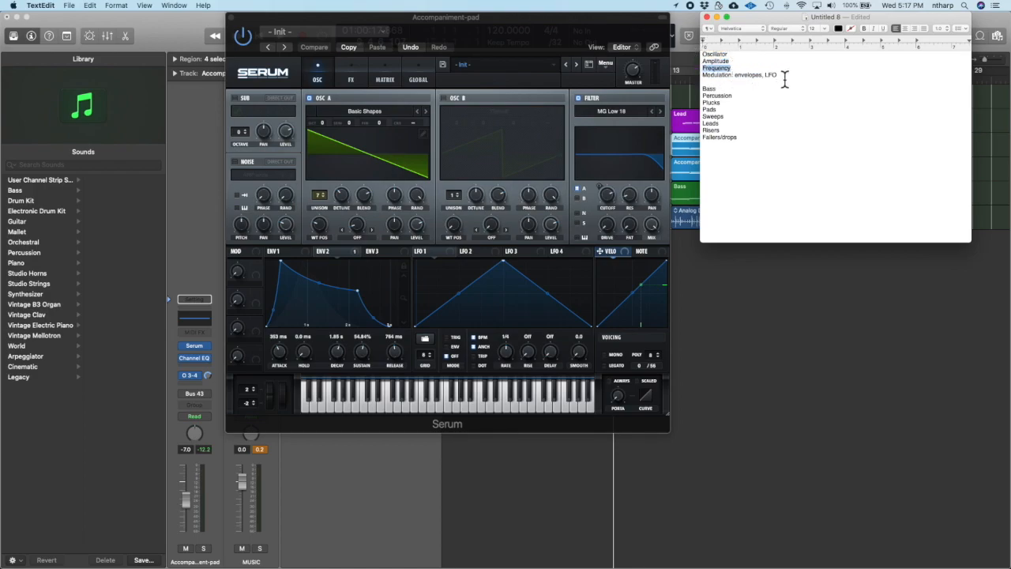
left_click_drag(783, 75, 700, 76)
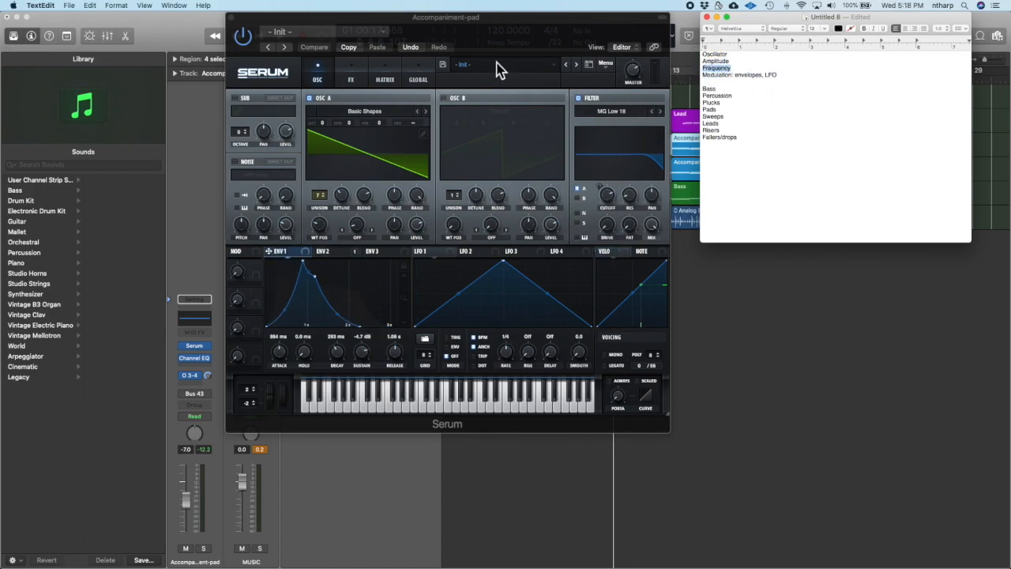
mouse_move(496, 44)
left_mouse_down()
mouse_move(532, 41)
mouse_move(485, 41)
left_mouse_up()
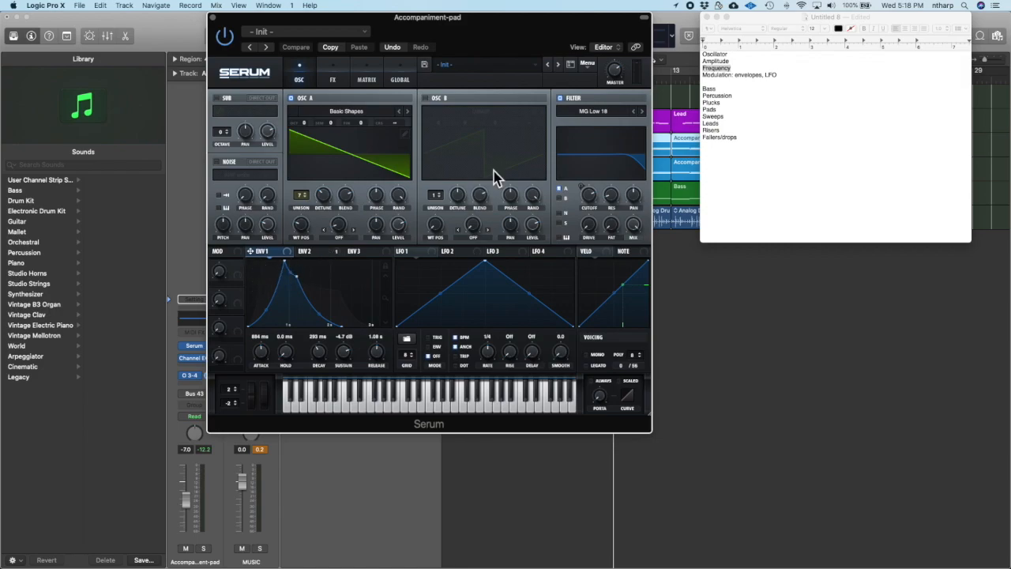
double_click(716, 68)
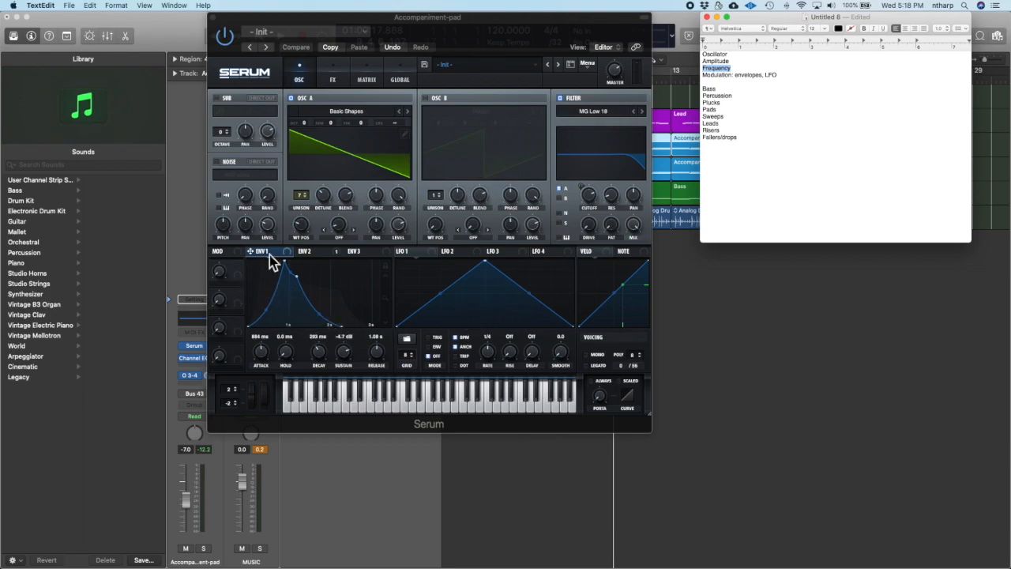
Point out the individual sound types in the notes, highlighting Bass, Plucks to Sweeps, and Risers with Fallers/drops.
left_click(722, 107)
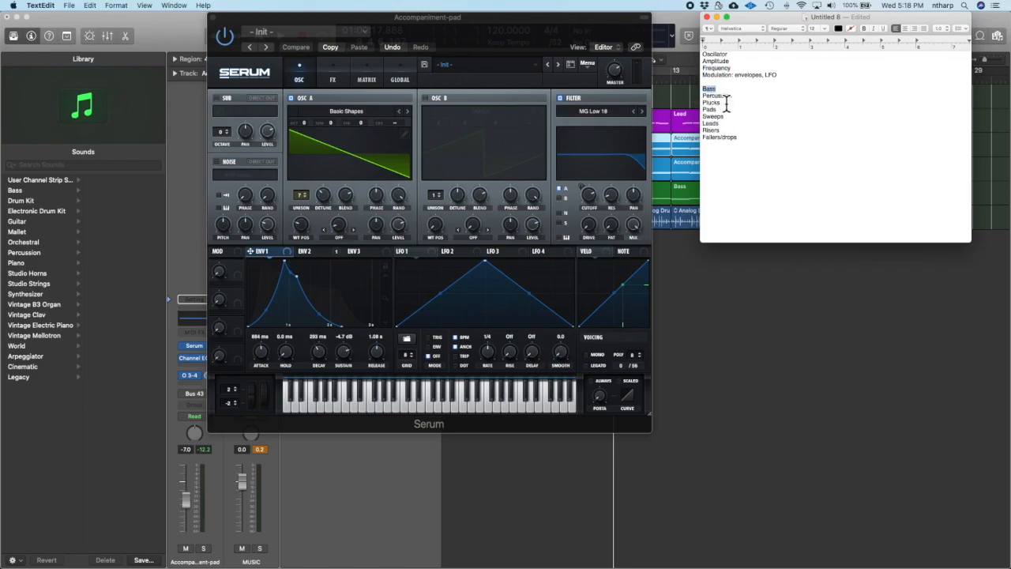
left_click_drag(703, 102, 756, 146)
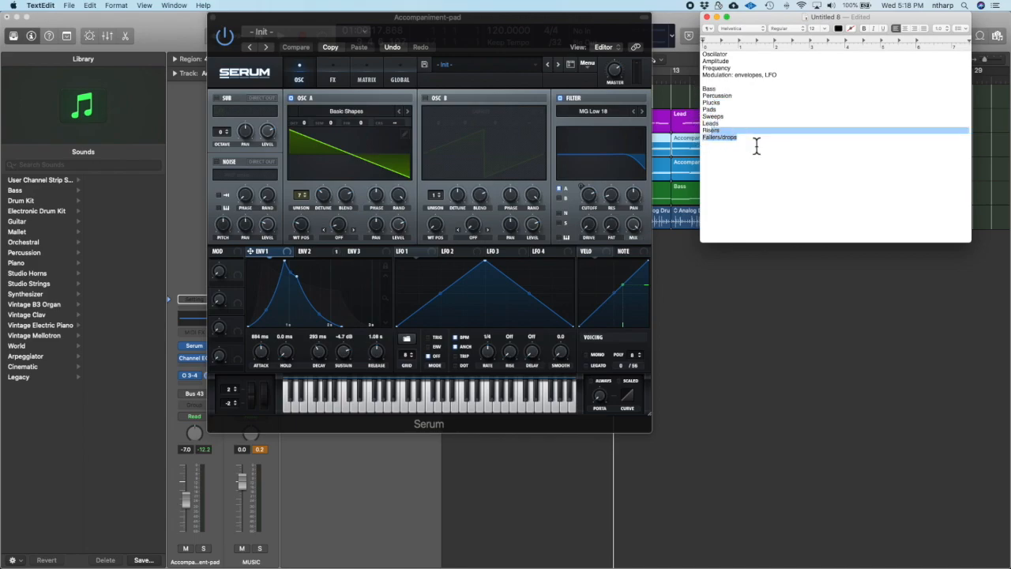
left_click(727, 119)
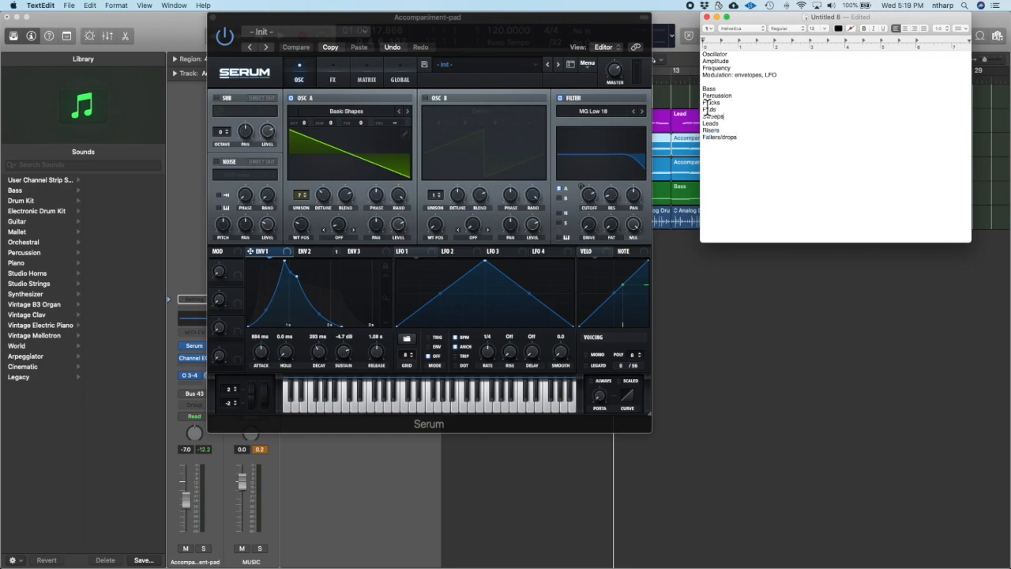
left_click_drag(705, 106, 740, 120)
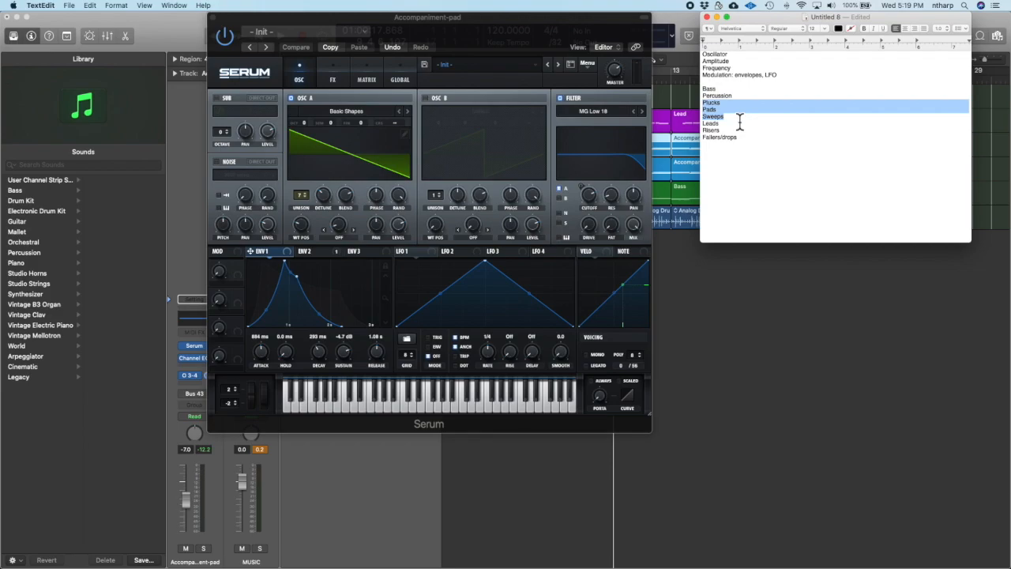
double_click(709, 89)
left_click(729, 100)
left_click(712, 120)
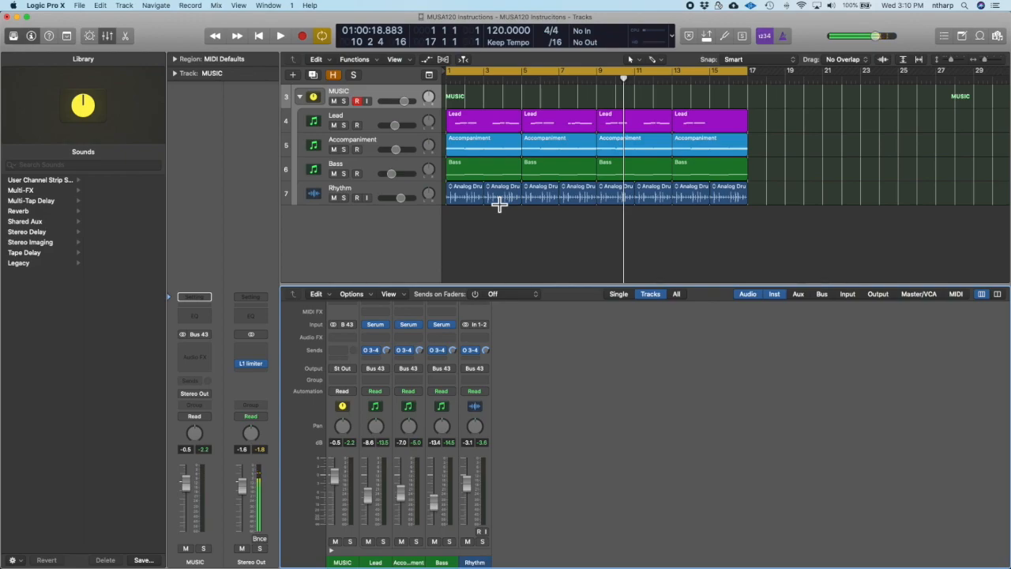
Play the project from the beginning and open all Lead, Accompaniment and Bass regions together in the Piano Roll.
key("Return")
key("space")
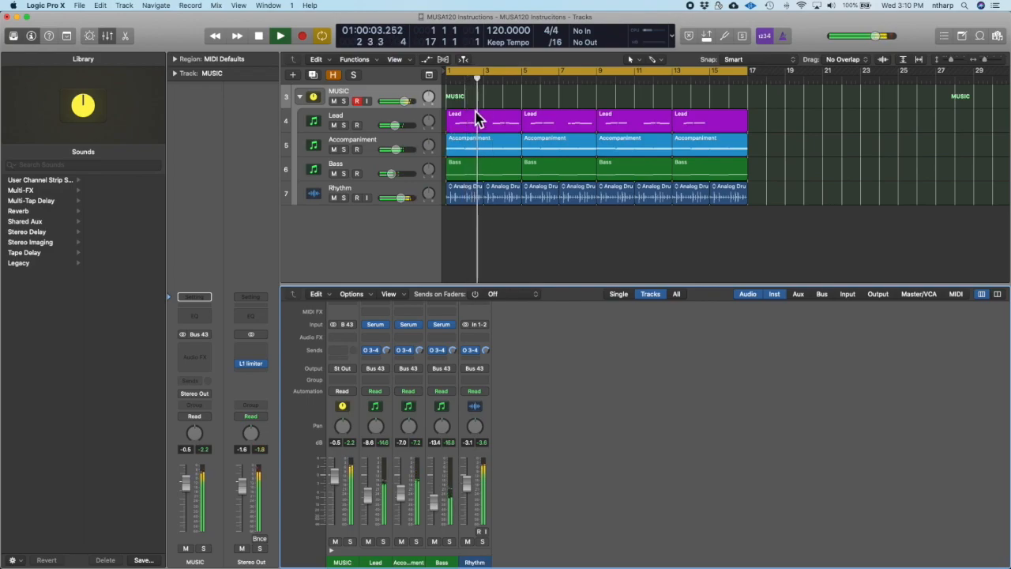
left_click_drag(763, 116, 481, 183)
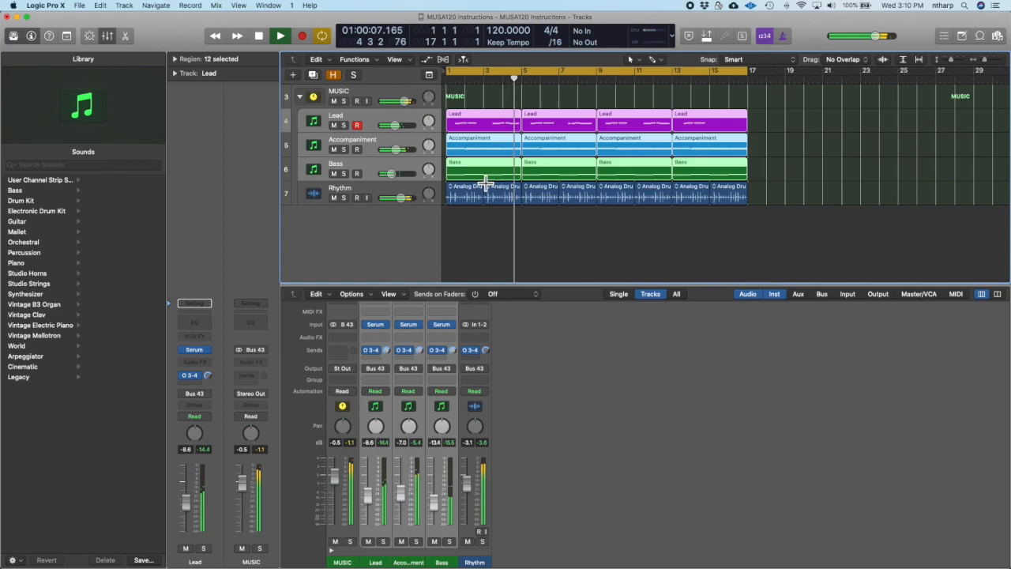
key("p")
Look over the notes of all three parts, stopping playback, and return to the Mixer with no region selected.
scroll(703, 319, "down", 3)
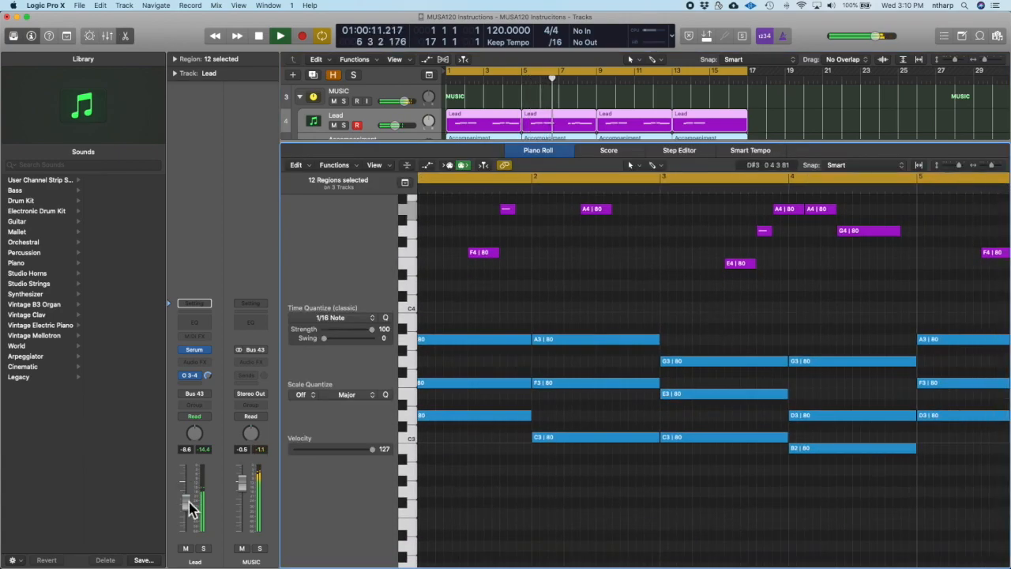
scroll(508, 449, "down", 8)
scroll(507, 449, "up", 3)
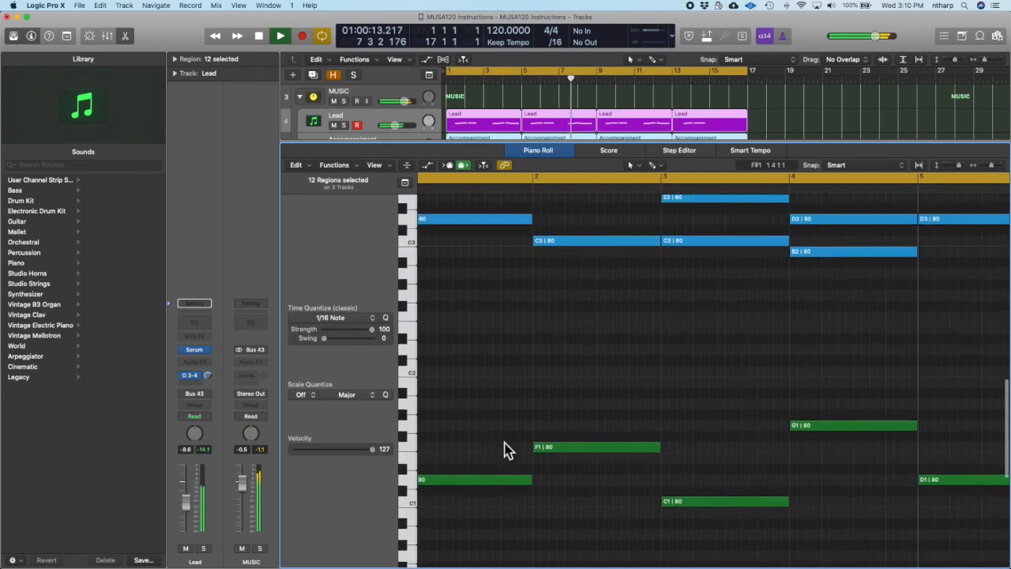
key("space")
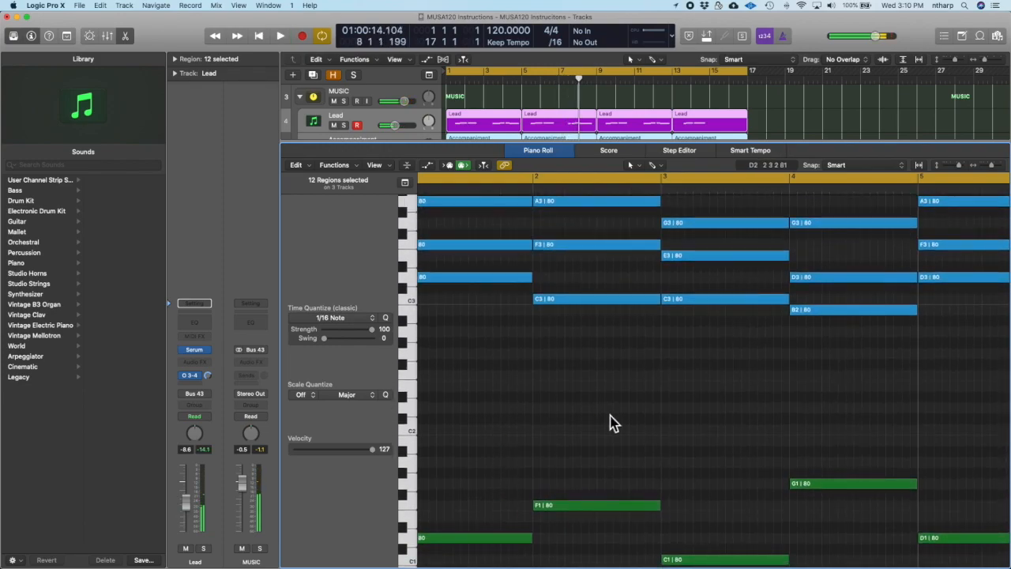
left_click(957, 168)
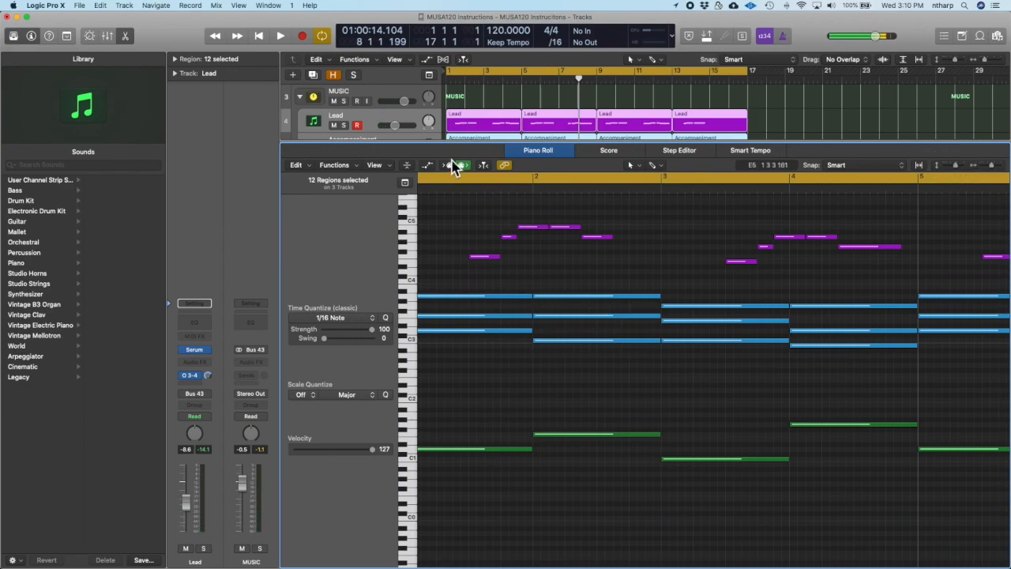
key("x")
left_click(855, 146)
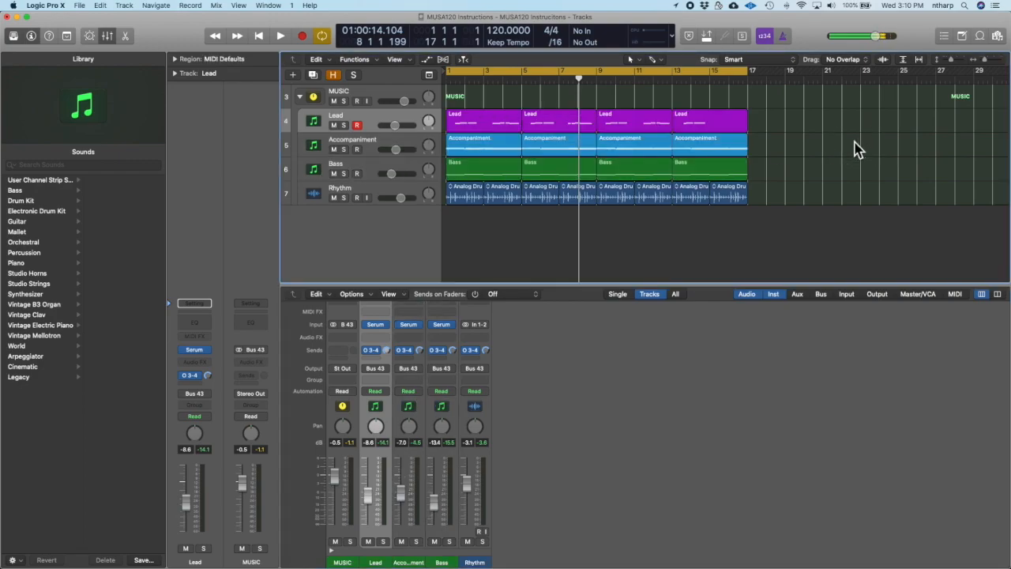
Select the first Accompaniment region and highlight Plucks, Pads and Sweeps in the TextEdit notes.
left_click(479, 150)
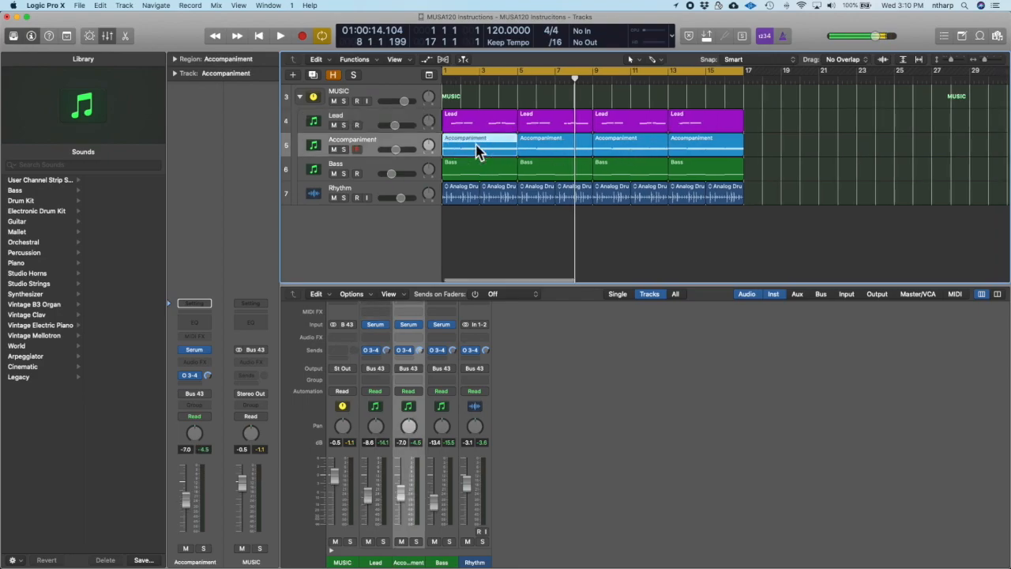
key("super+Tab")
key("super+Tab")
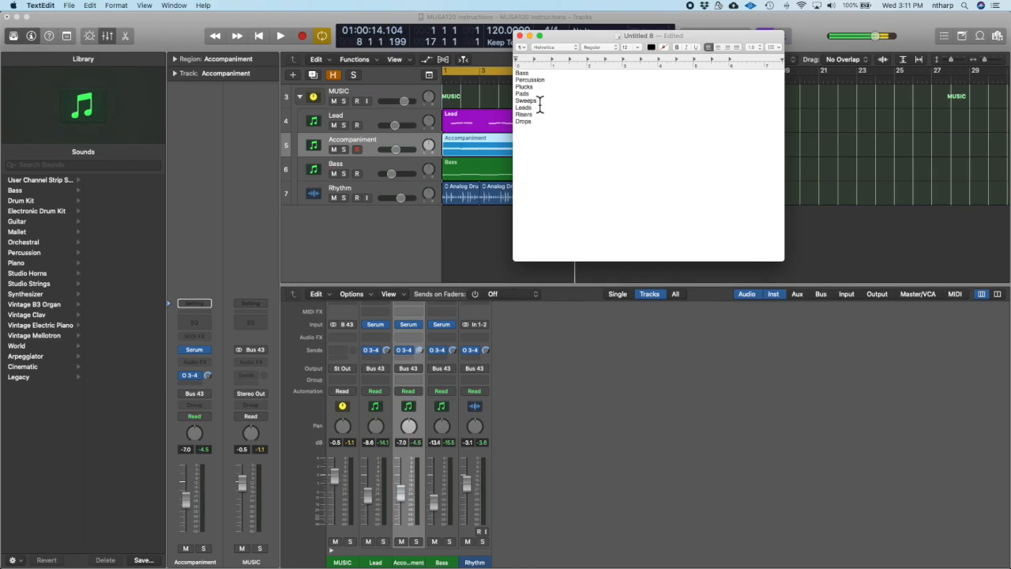
left_click_drag(540, 104, 516, 86)
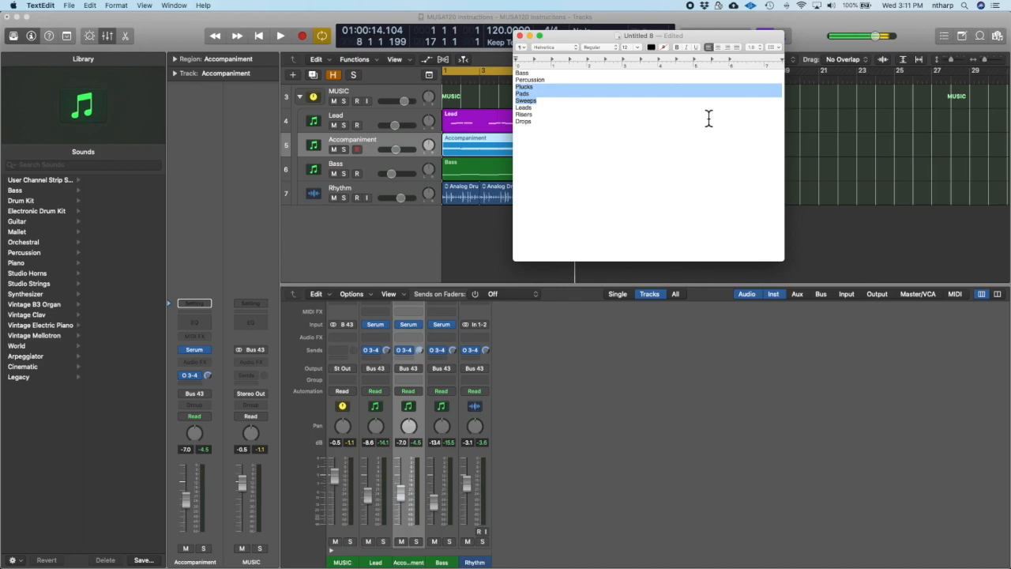
Return to Logic Pro X and open the first Accompaniment region in the Piano Roll.
left_click(451, 249)
left_click(487, 148)
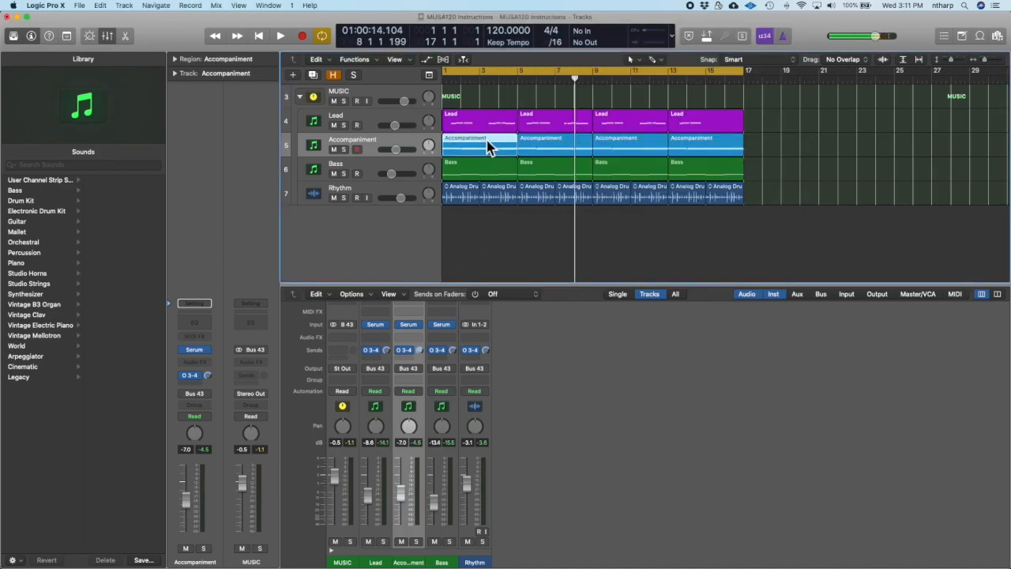
double_click(487, 148)
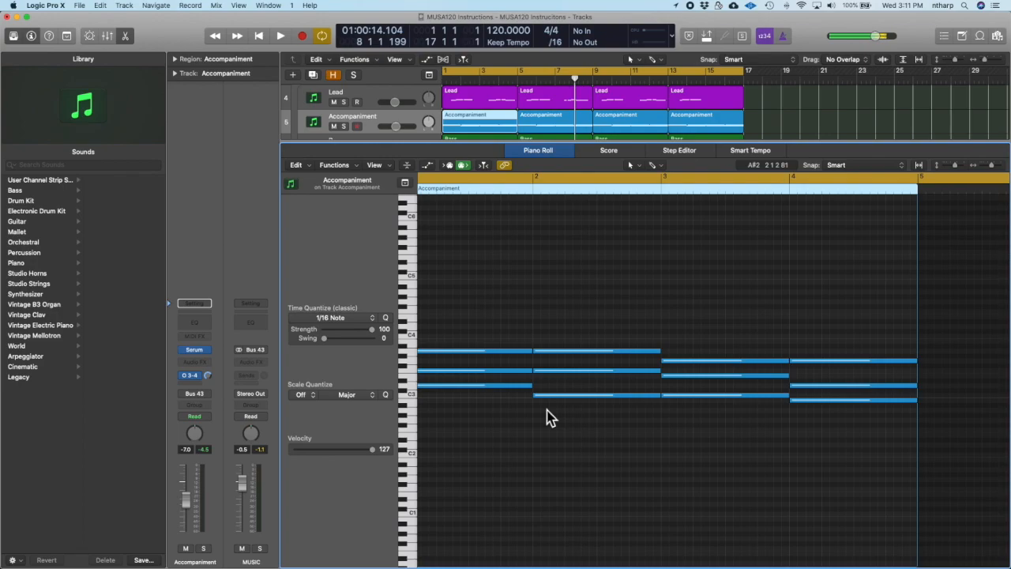
Compare the sound types in the TextEdit notes, starting with Plucks, with the first chord of the Accompaniment region.
key("super+Tab")
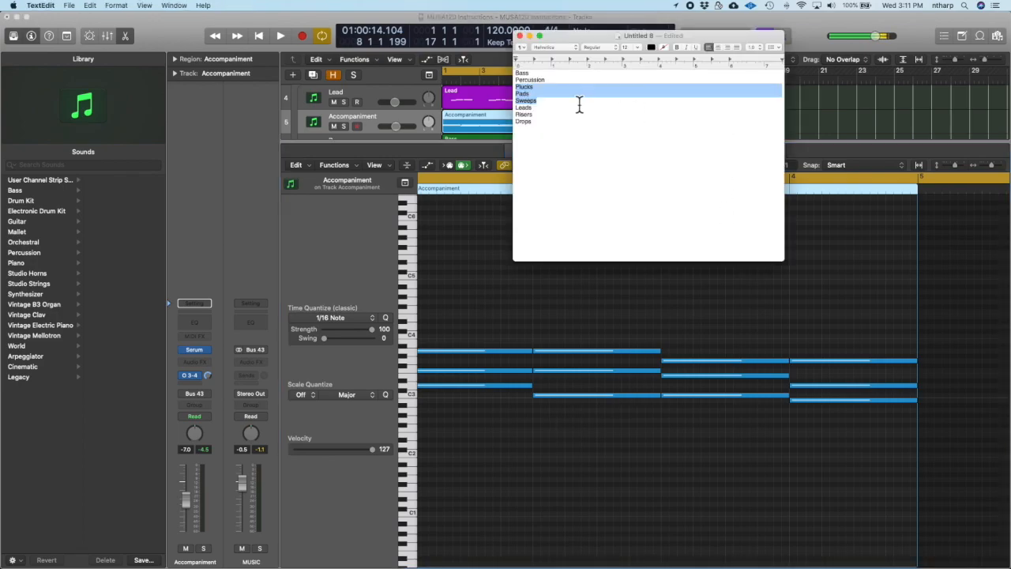
left_click(532, 93)
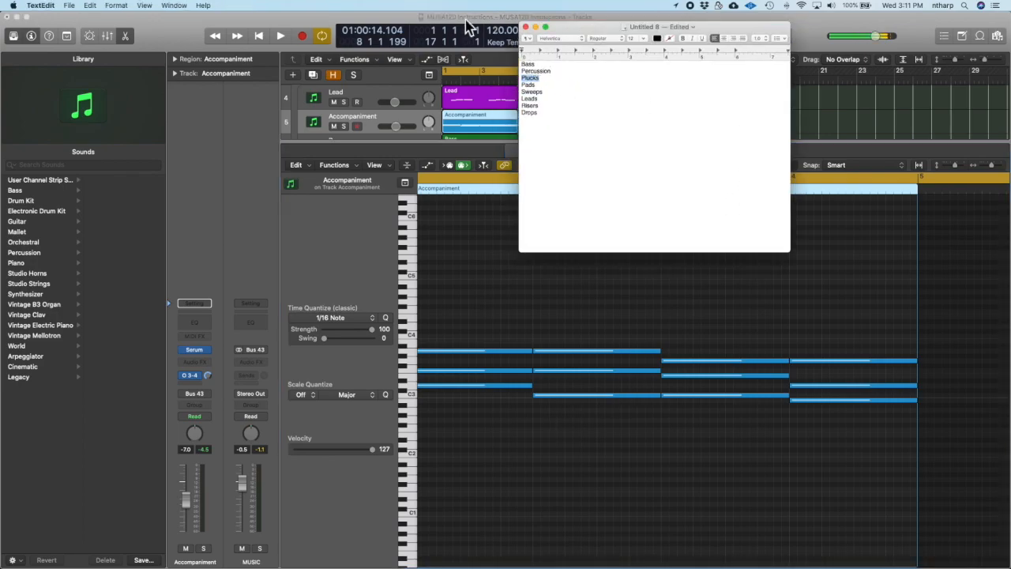
left_click(447, 22)
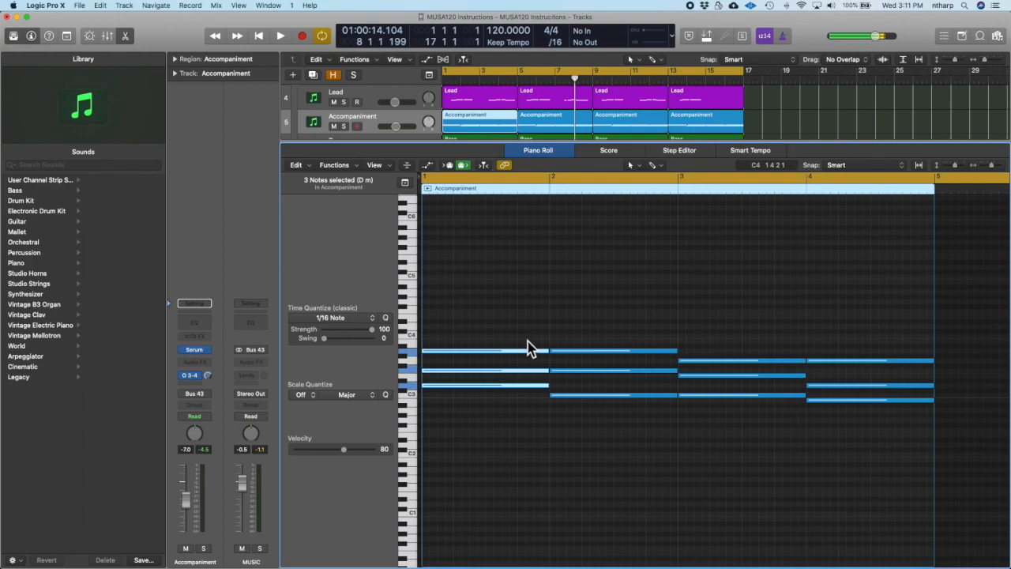
key("super+Tab")
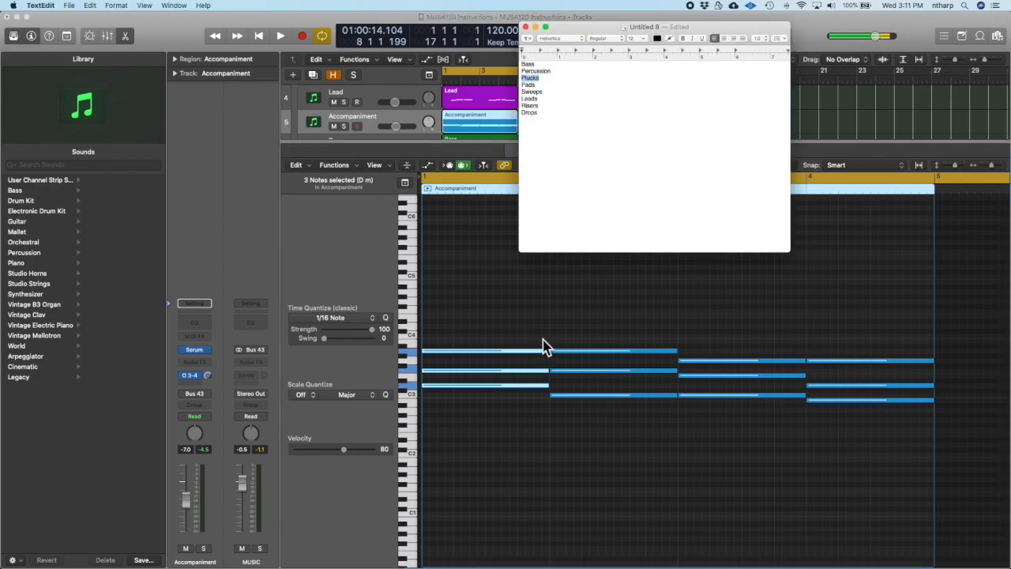
double_click(531, 98)
left_click(513, 281)
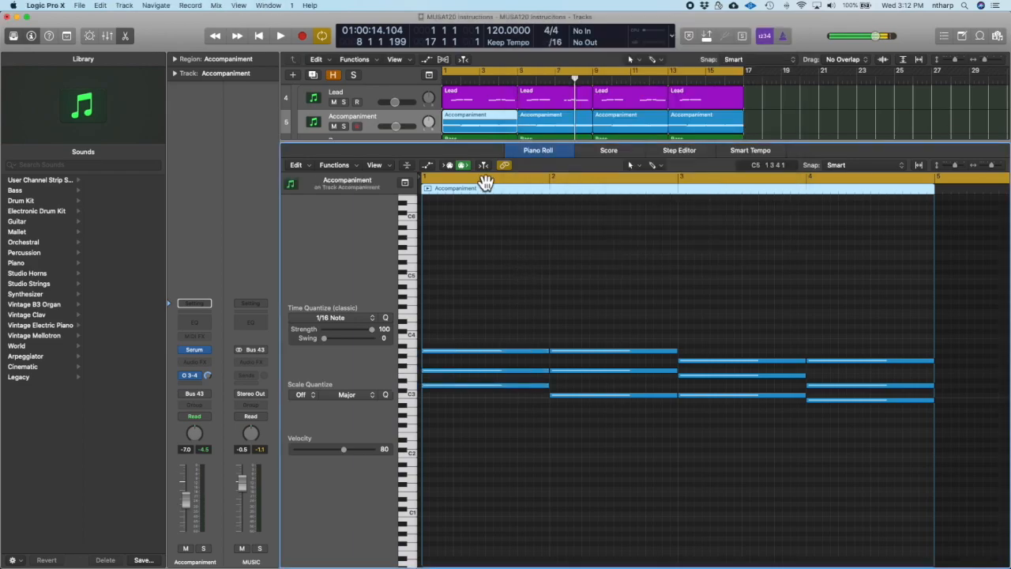
Load the PAD - Angelic preset from Black Octopus - Breathtaking Future Bass into the Accompaniment track's Serum and audition a note.
key("x")
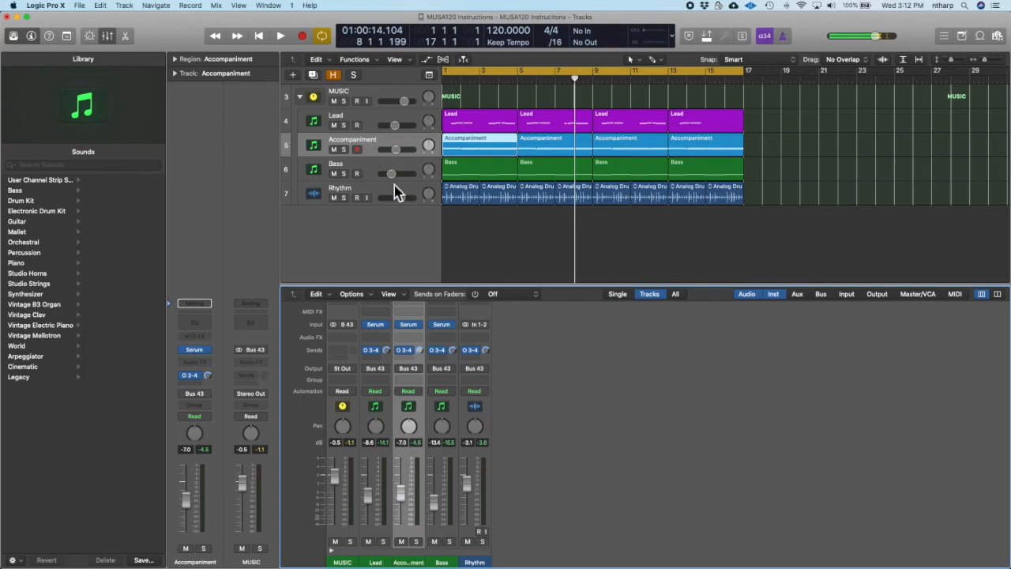
left_click(409, 327)
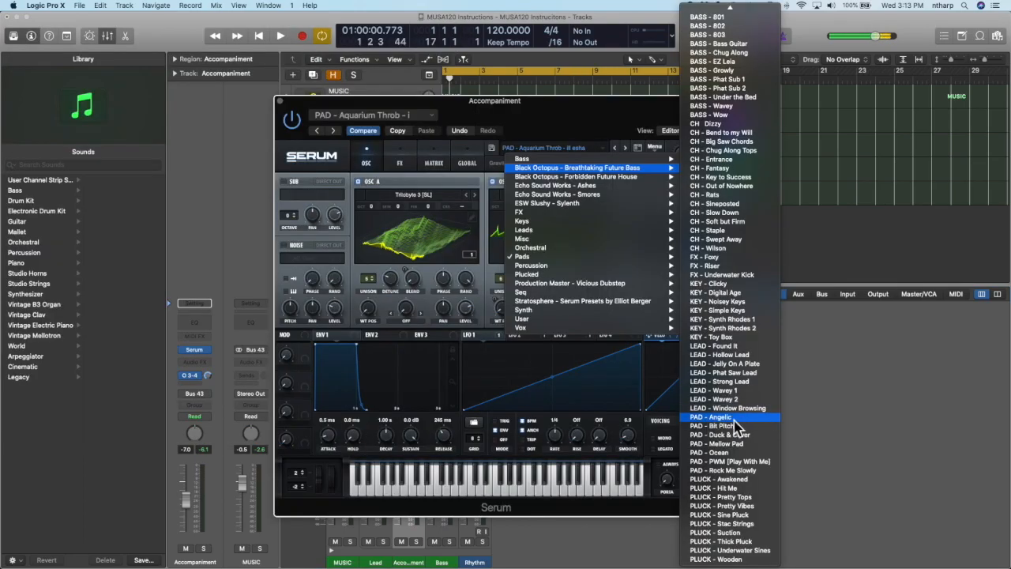
left_click(734, 420)
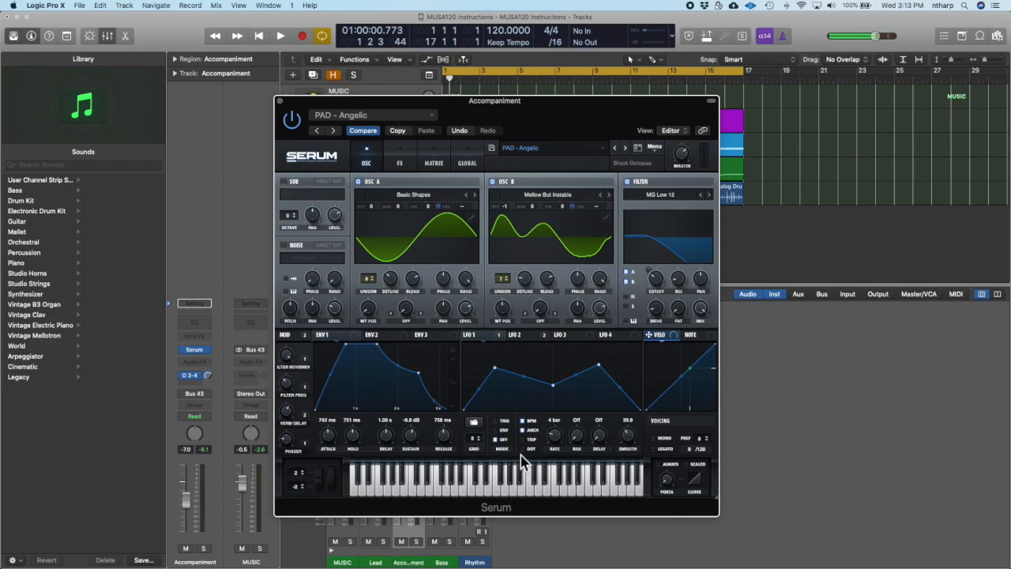
left_click(407, 496)
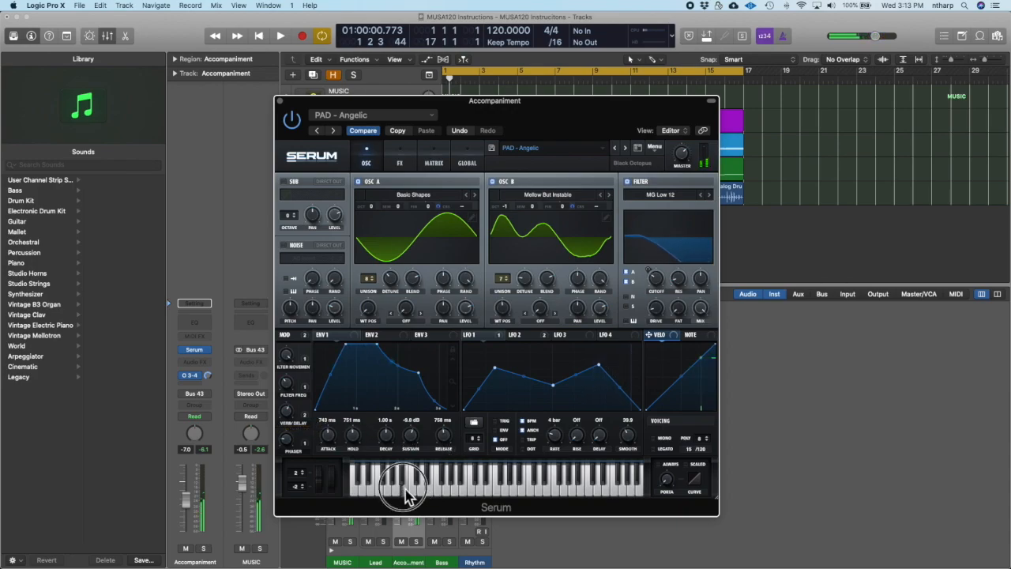
Audition a higher note of the Angelic pad, reset the Accompaniment track's Serum to the Init preset and play the arrangement with it.
left_click(521, 490)
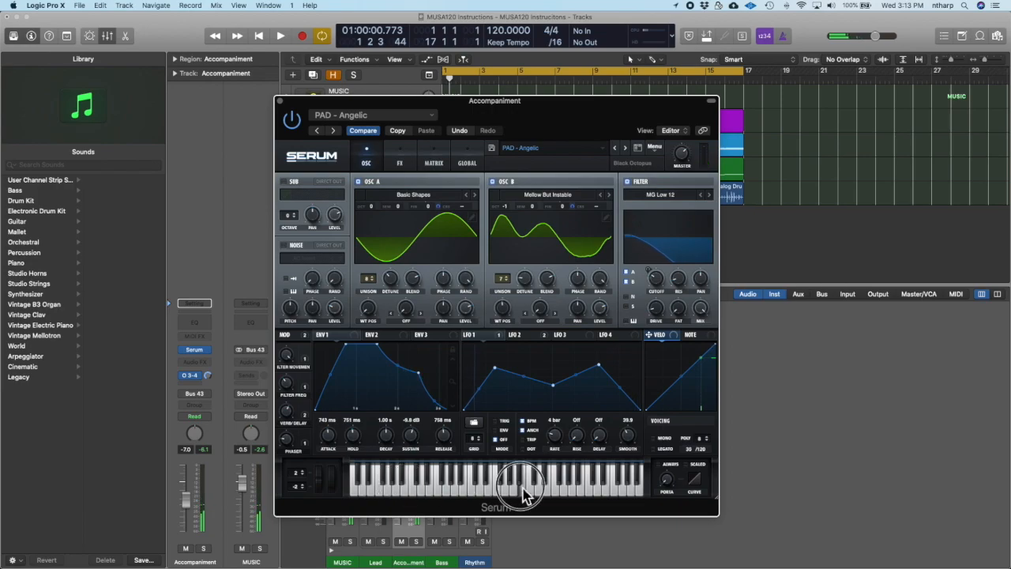
left_click(655, 149)
left_click(704, 192)
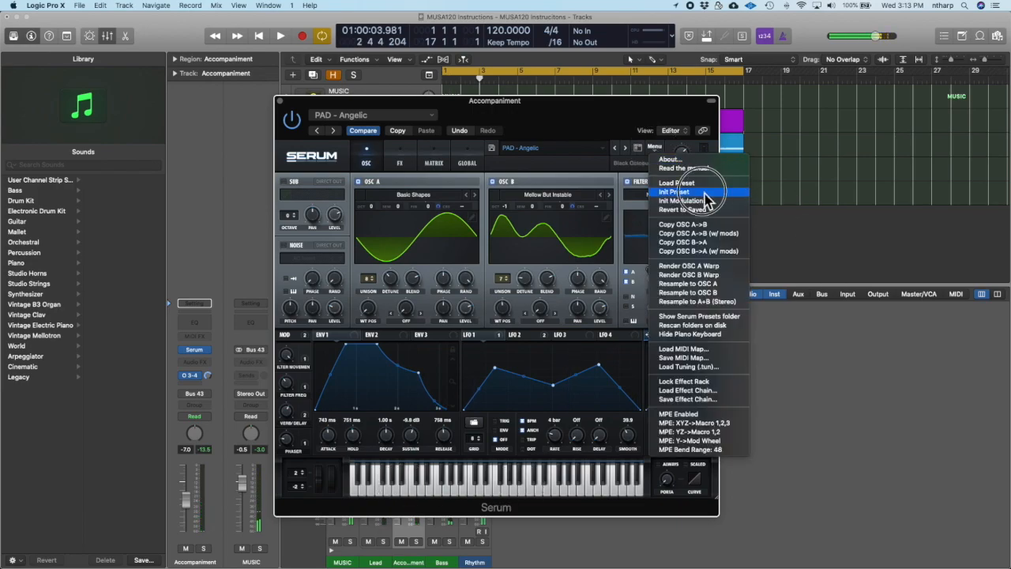
left_click_drag(570, 140, 591, 58)
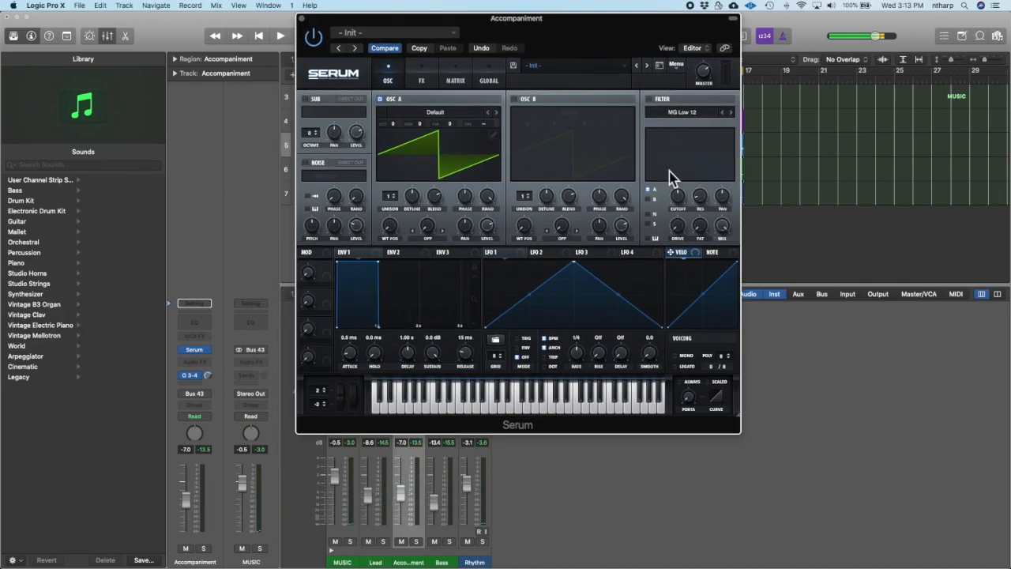
left_click_drag(552, 28, 556, 27)
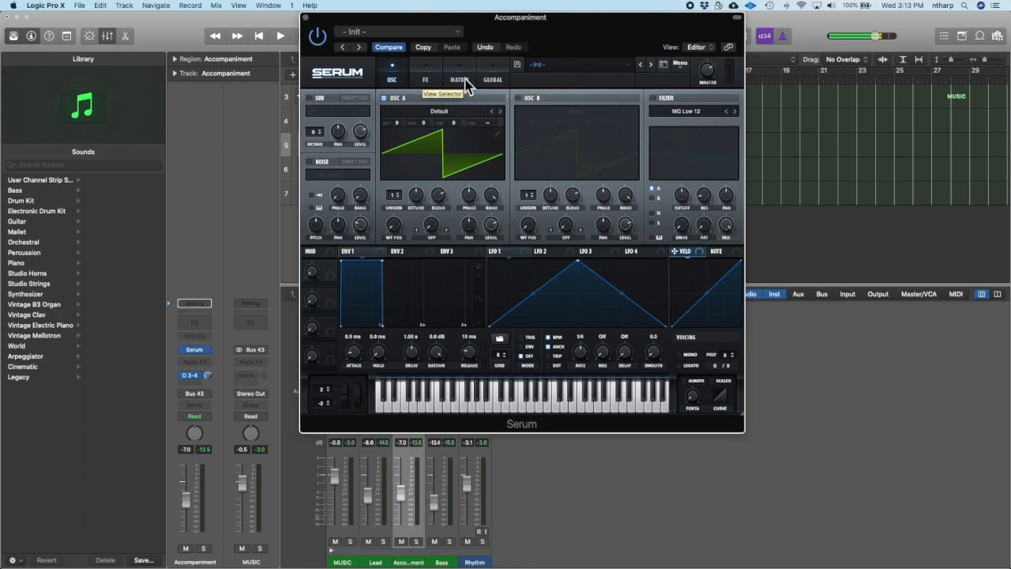
key("space")
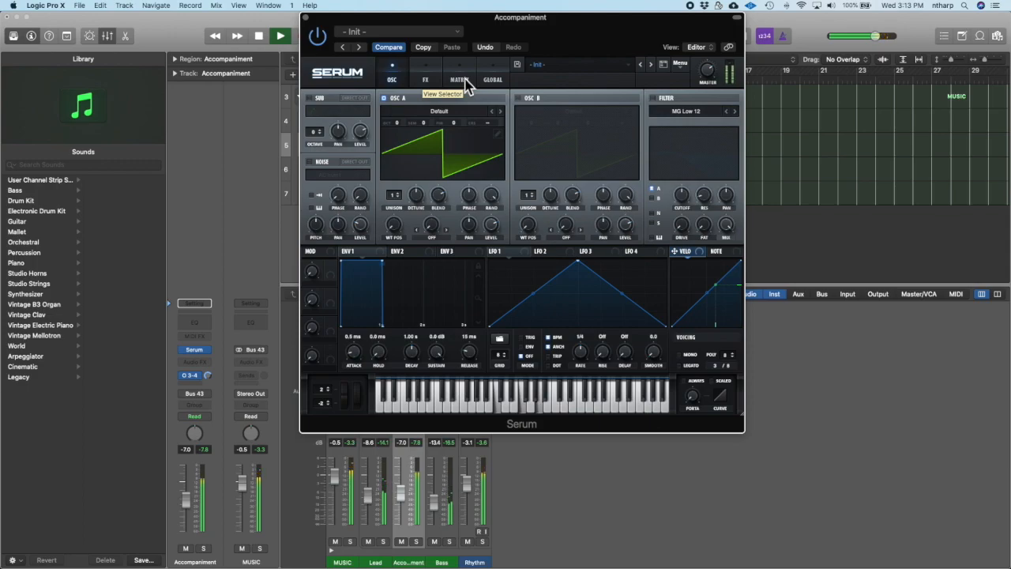
key("space")
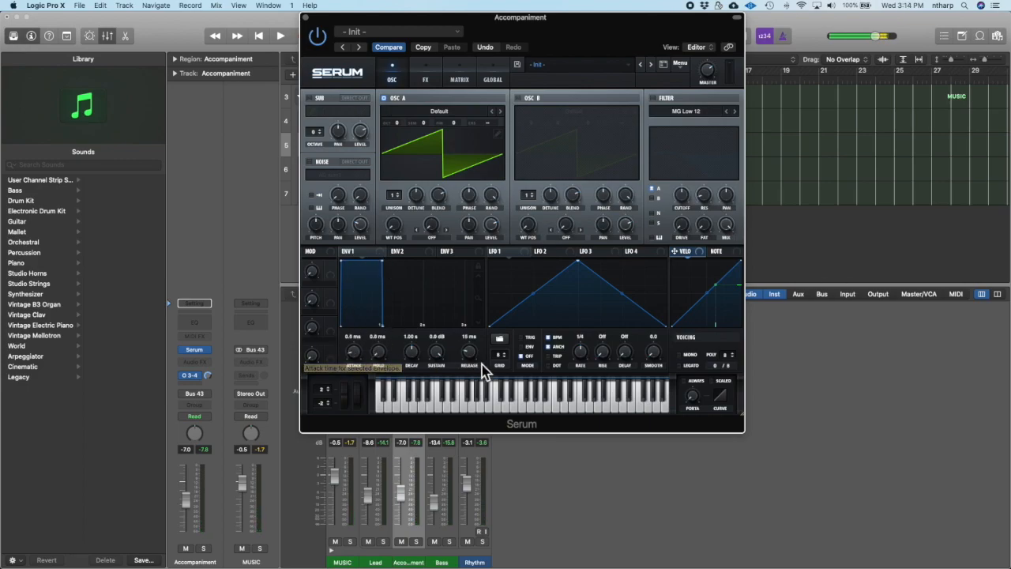
Set Envelope 1 in Serum to a 171 ms attack and an 875 ms release, auditioning the sound during playback.
left_click_drag(348, 269, 355, 261)
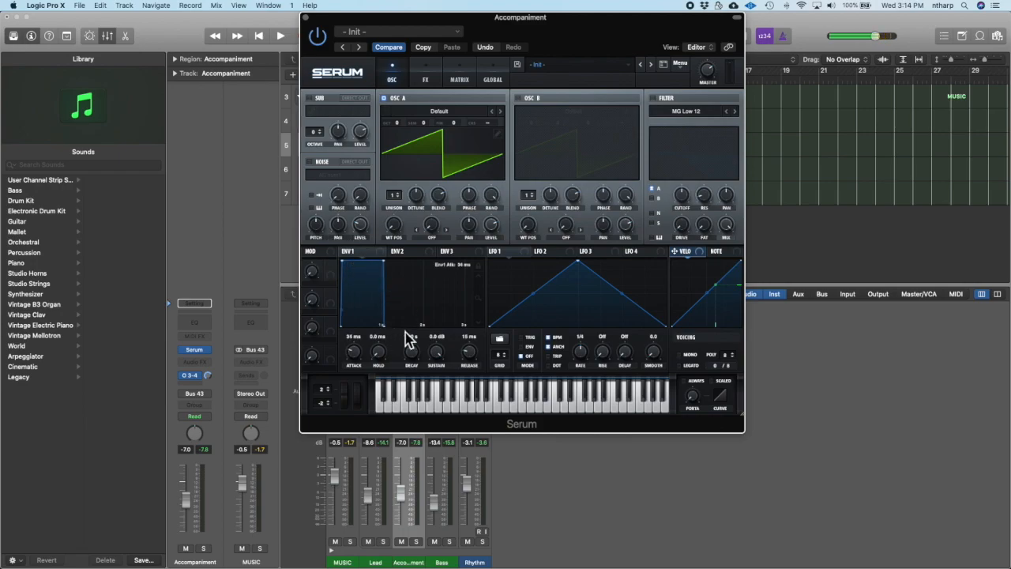
left_click_drag(469, 356, 488, 344)
key("space")
left_click_drag(357, 353, 353, 365)
left_click_drag(469, 353, 473, 350)
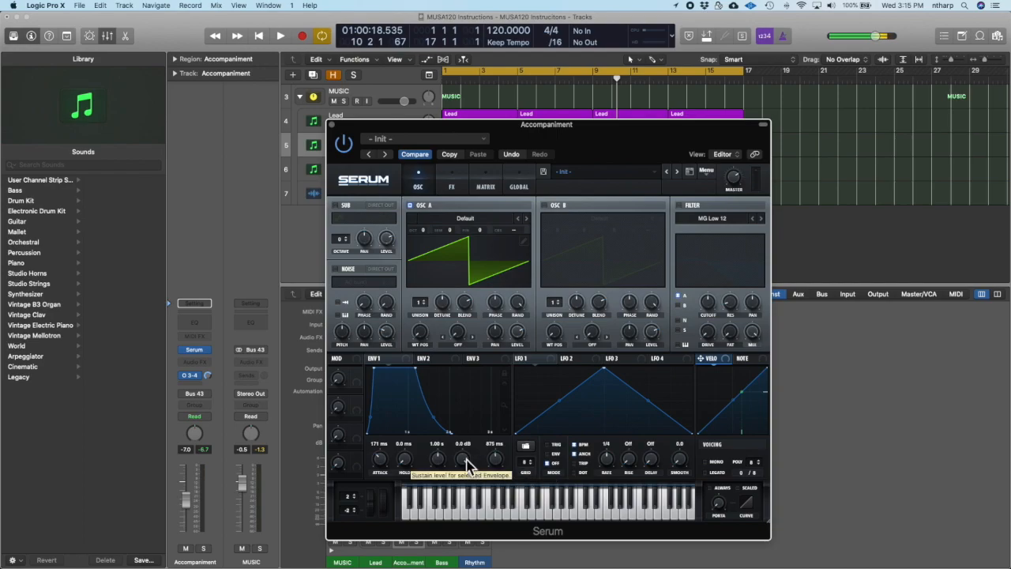
Lower Envelope 1's sustain with a 957 ms decay, try attack times up to 1.46 s, settle on 131 ms and start playback.
left_click_drag(415, 368, 419, 398)
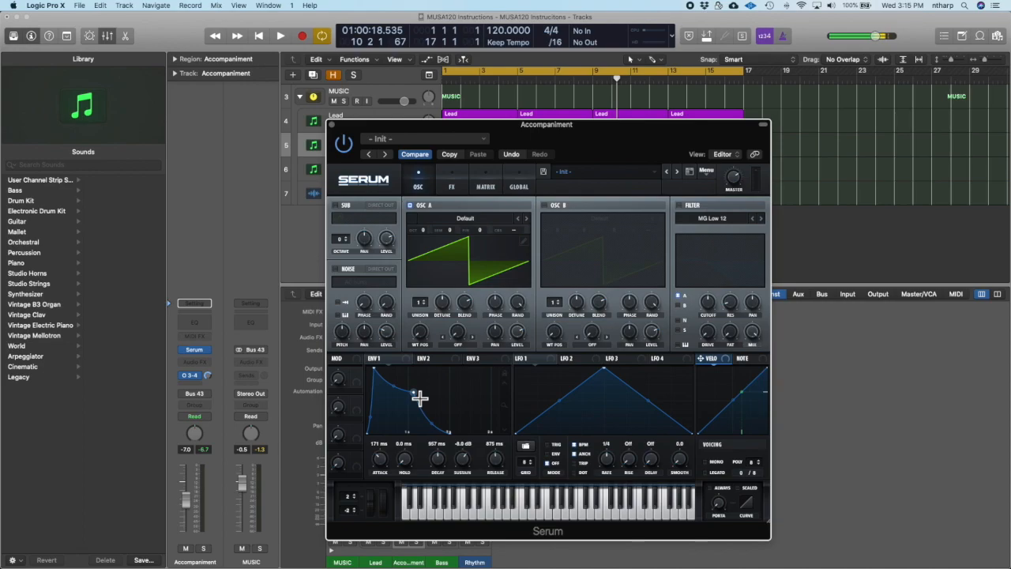
scroll(381, 462, "down", 10)
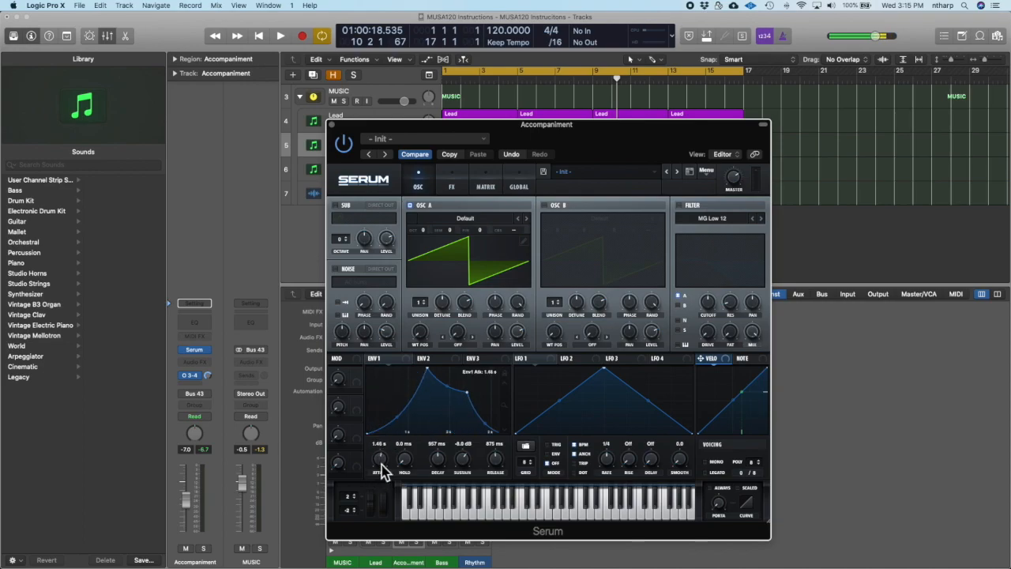
scroll(381, 463, "up", 6)
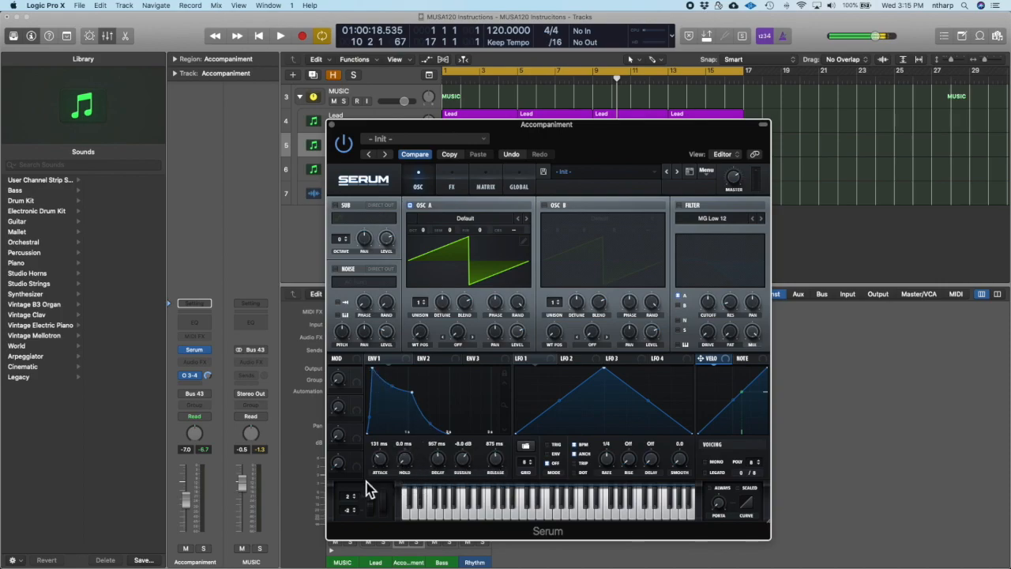
key("space")
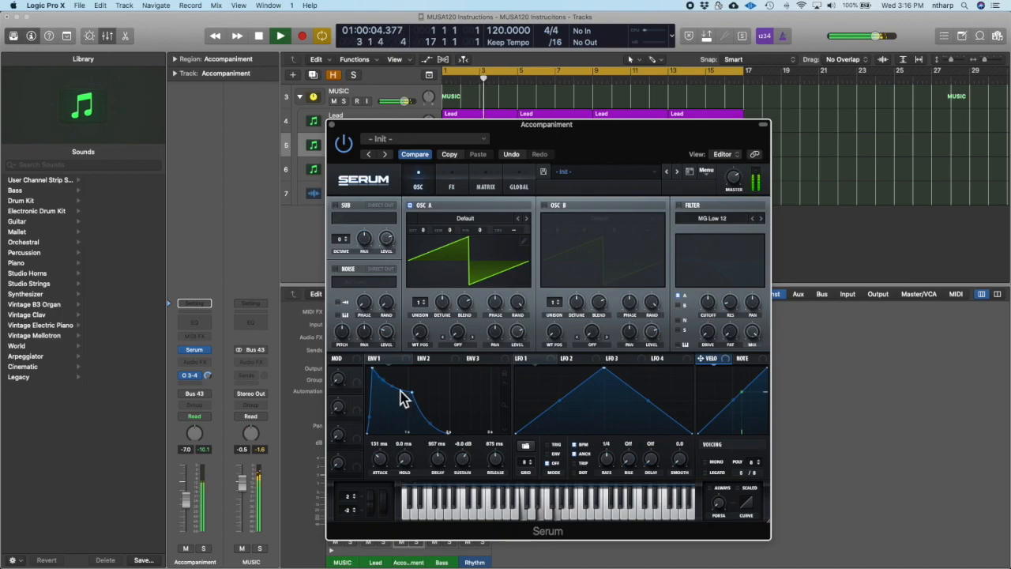
Reshape Envelope 1 to an 884 ms attack, 293 ms decay, -4.7 dB sustain and 1.08 s release while auditioning the arrangement.
left_click_drag(439, 471, 439, 479)
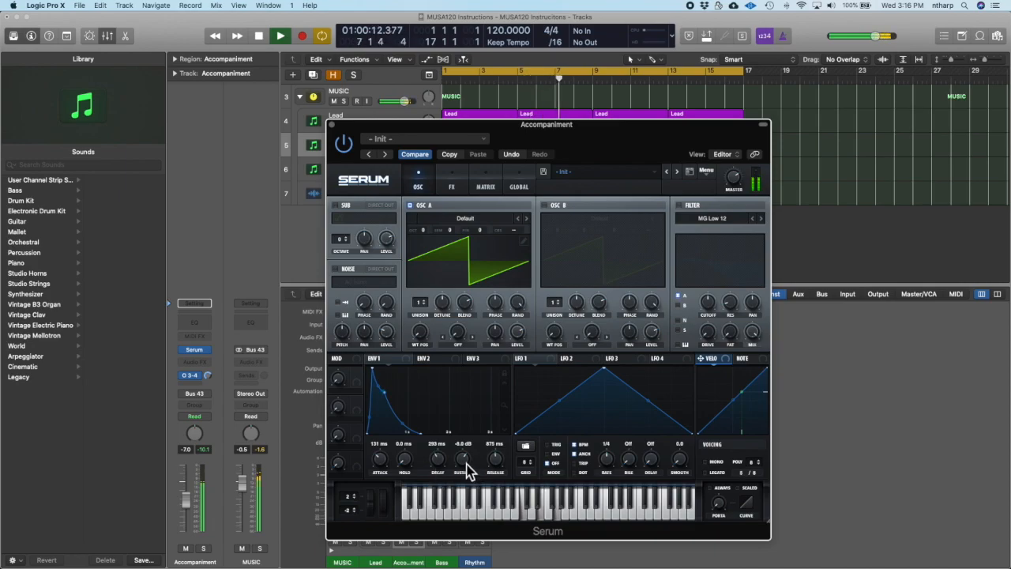
left_click_drag(463, 470, 466, 467)
mouse_move(384, 469)
left_mouse_down()
mouse_move(384, 450)
mouse_move(382, 472)
mouse_move(384, 461)
left_mouse_up()
key("space")
key("space")
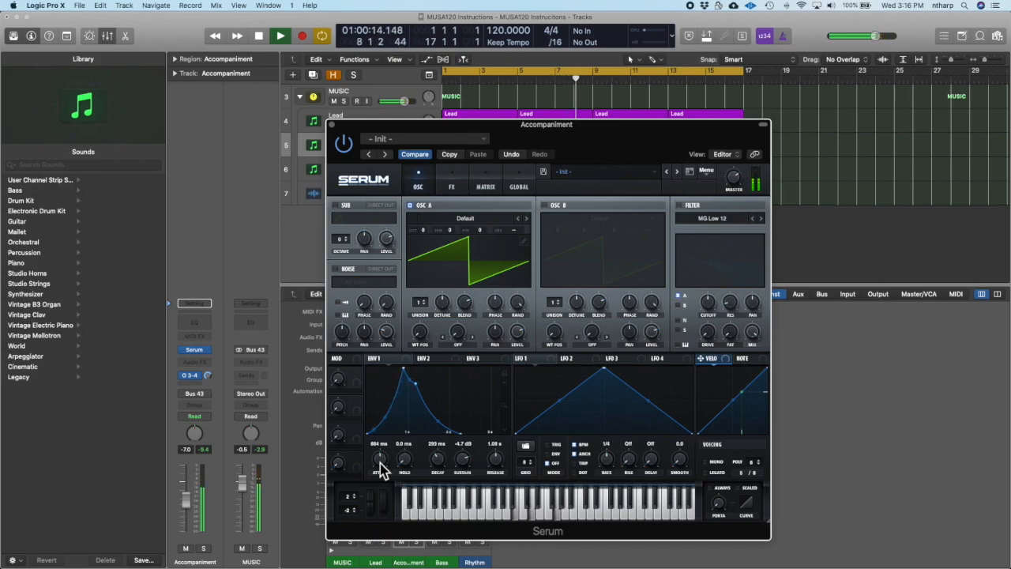
key("space")
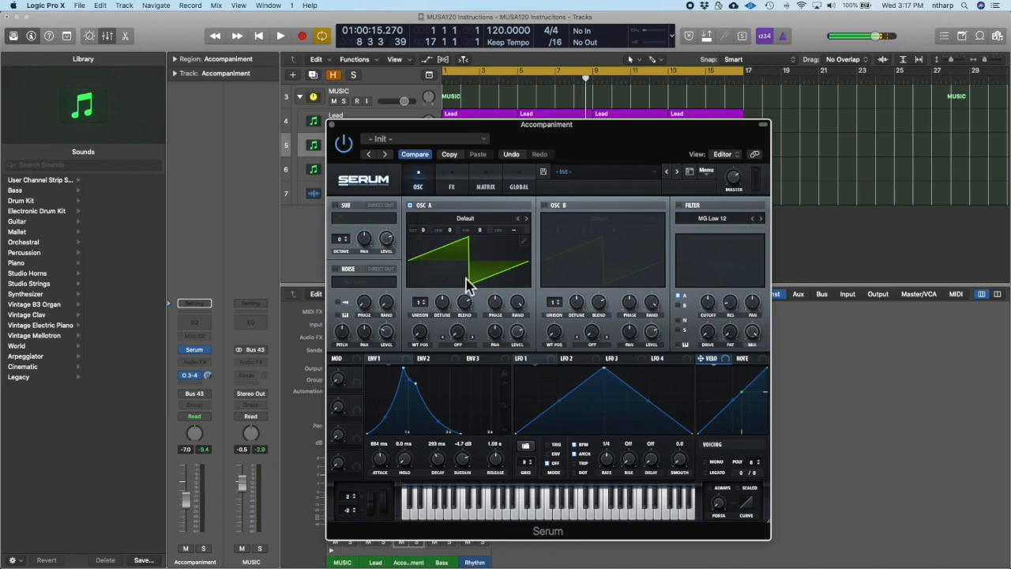
Load the Analog wavetable Basic Shapes into oscillator A and move its wavetable position through the shapes to the saw wave.
left_click(557, 256)
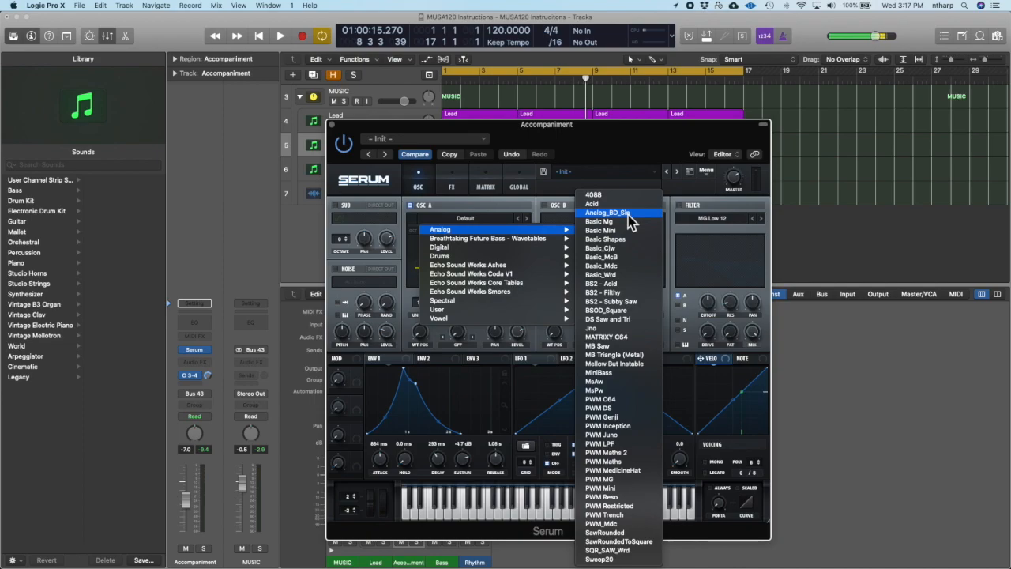
left_click(612, 239)
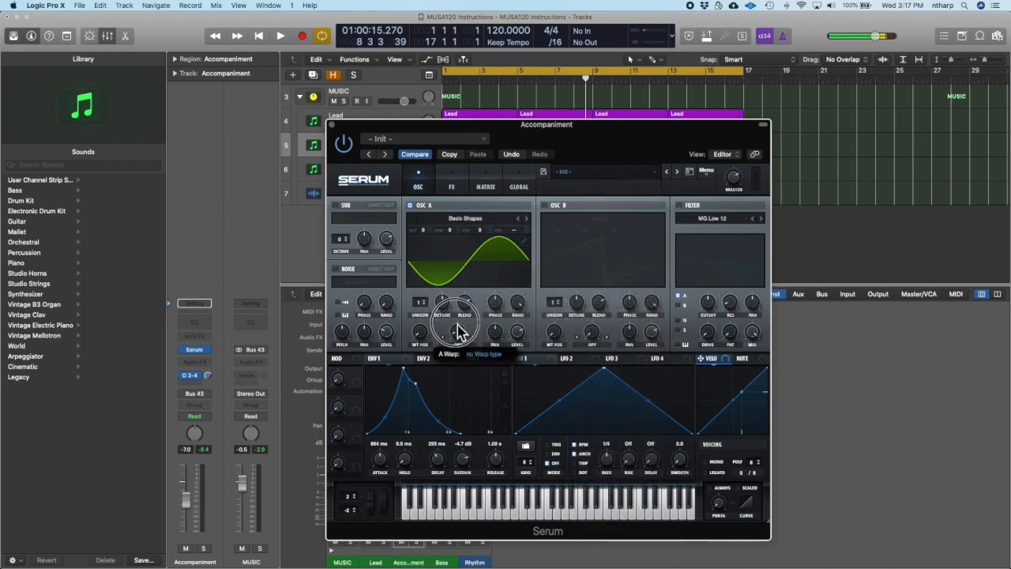
left_click_drag(422, 339, 427, 298)
left_click_drag(420, 335, 415, 386)
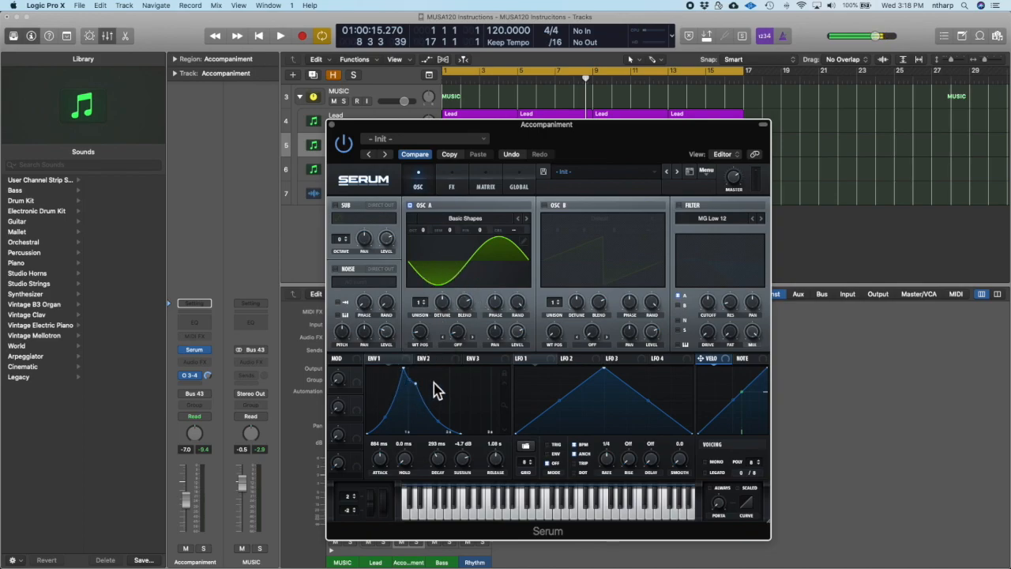
left_click_drag(423, 342, 426, 339)
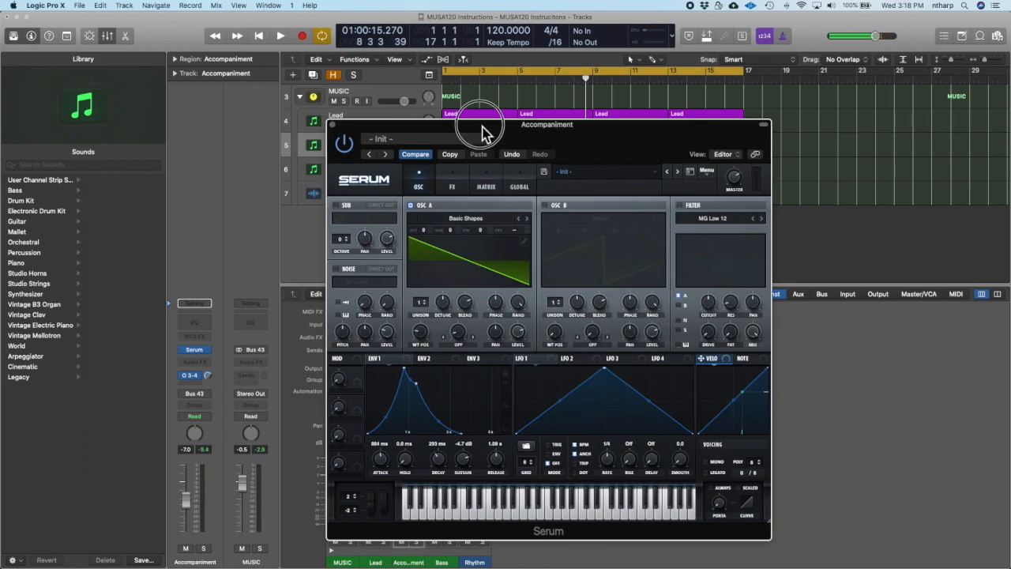
Add a Channel EQ to the Accompaniment channel strip and arrange its window beside the Serum window.
left_click_drag(486, 127, 637, 90)
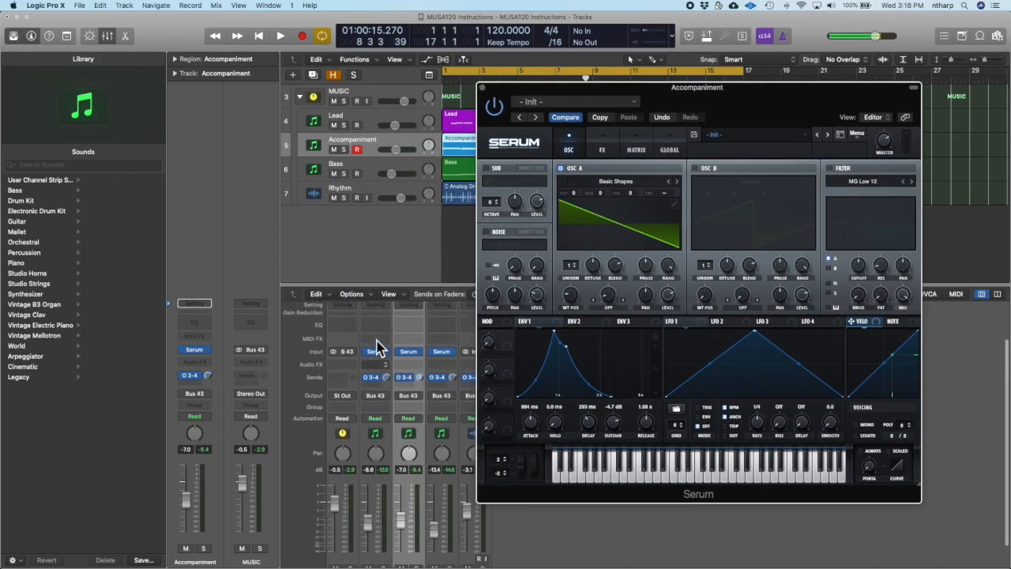
scroll(393, 375, "up", 2)
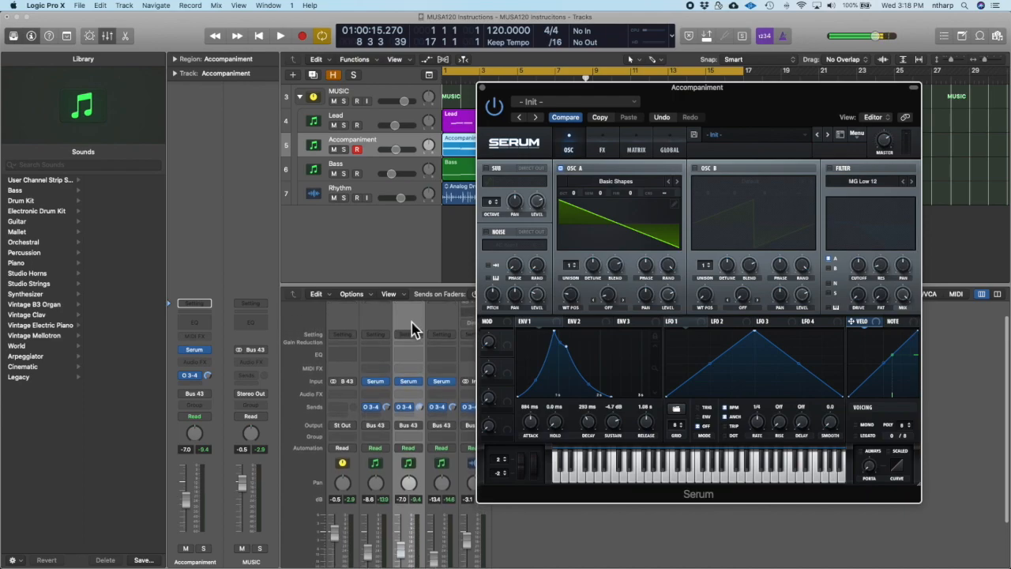
left_click(408, 344)
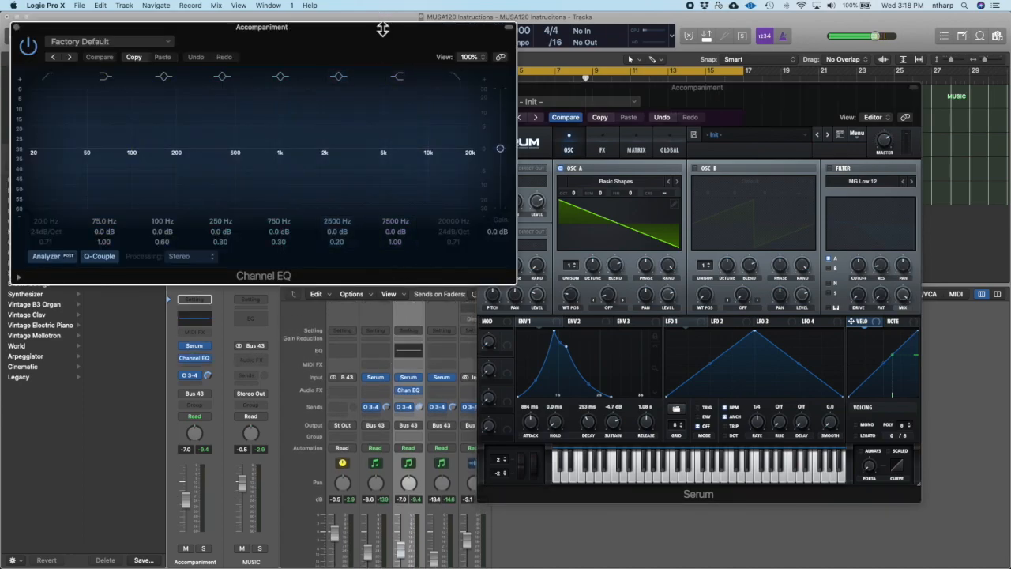
left_click_drag(384, 27, 377, 98)
left_click(562, 95)
left_click_drag(562, 94, 606, 64)
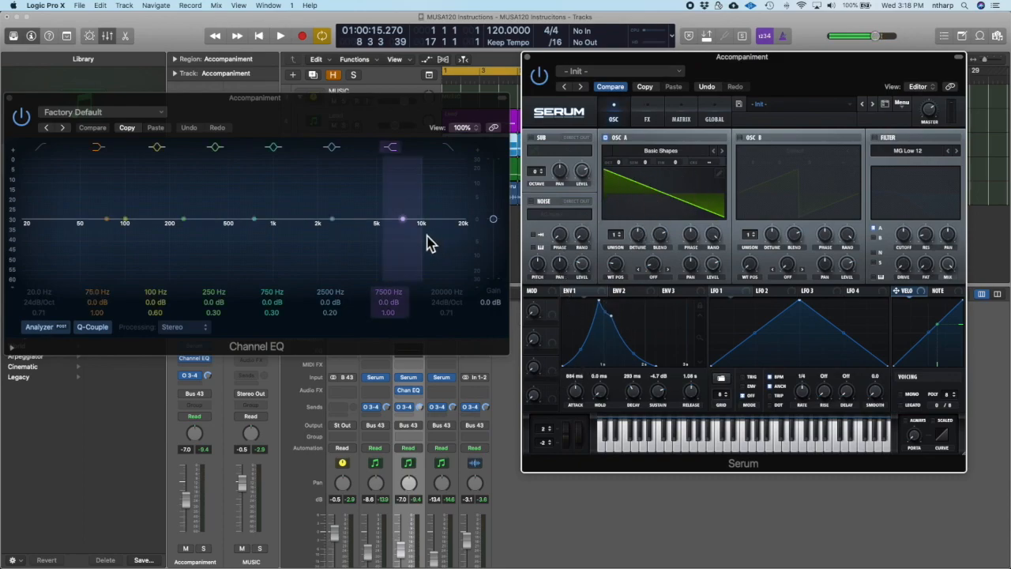
Play the arrangement with the Channel EQ analyzer in view and lower the MUSIC channel's volume to -2.0 dB.
key("space")
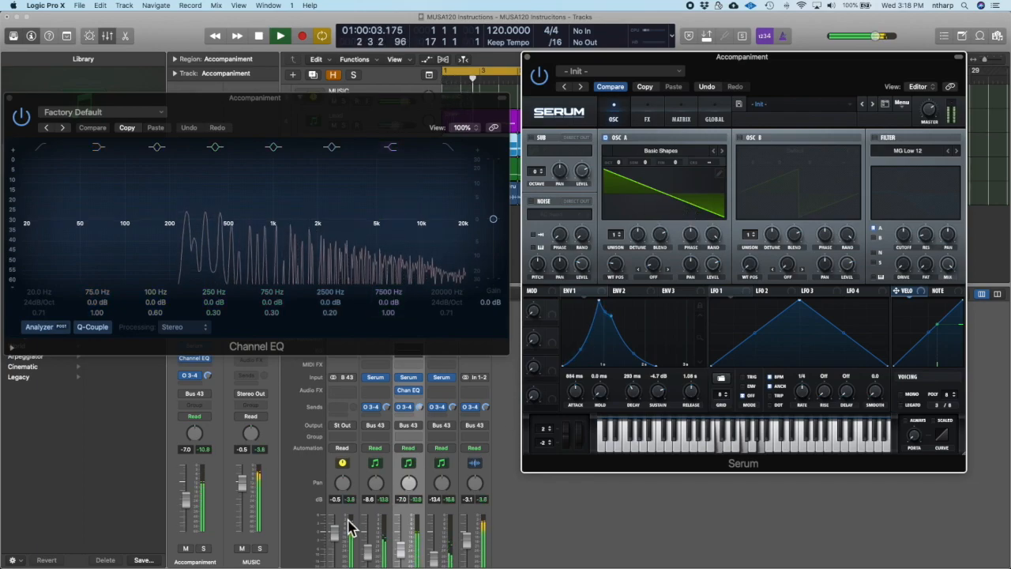
scroll(336, 539, "down", 3)
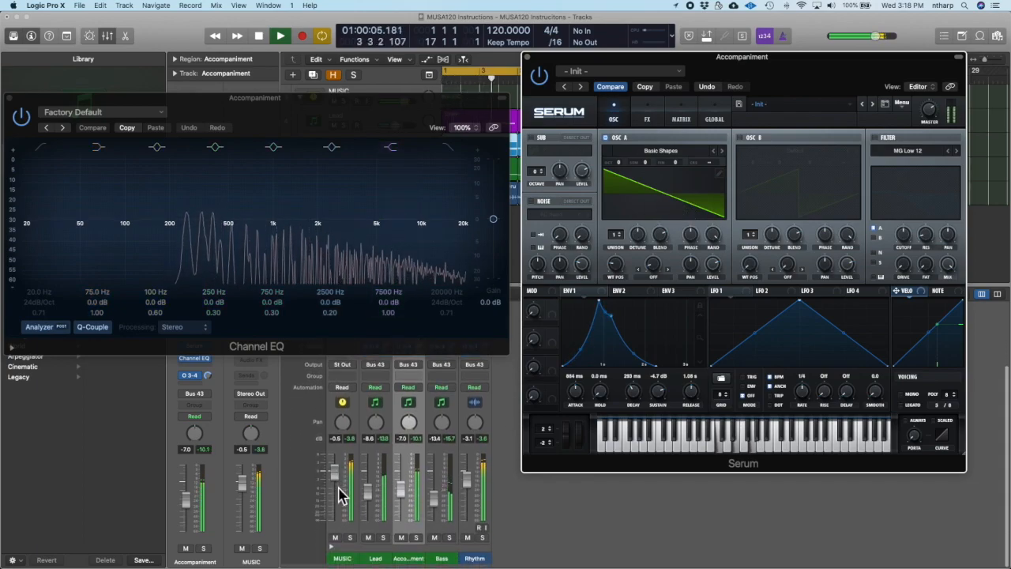
left_click_drag(335, 479, 335, 483)
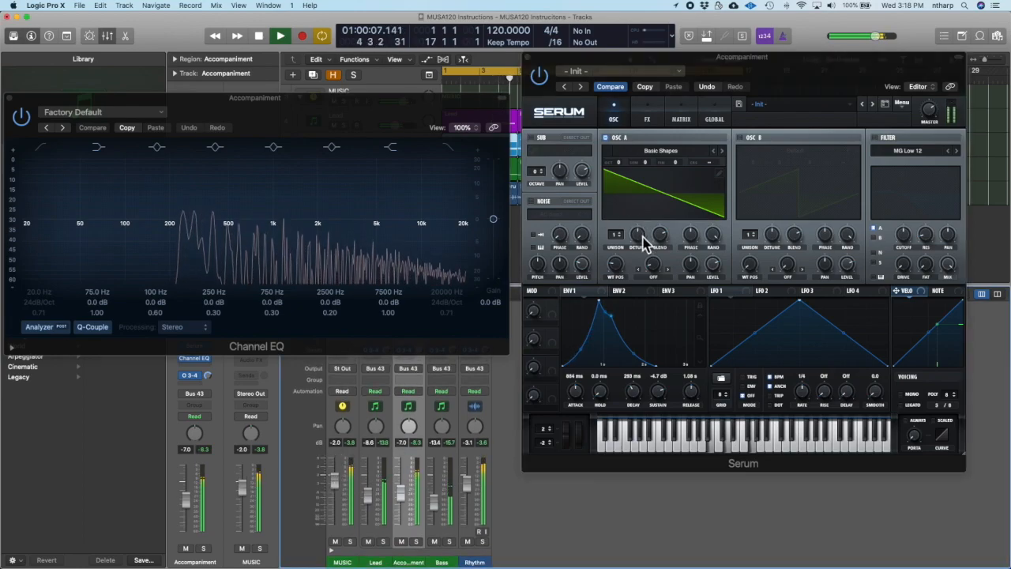
Move oscillator A's wavetable position to the triangle and then the square wave, comparing their harmonics in the Channel EQ analyzer during playback.
mouse_move(625, 264)
left_mouse_down()
mouse_move(617, 270)
mouse_move(624, 261)
left_mouse_up()
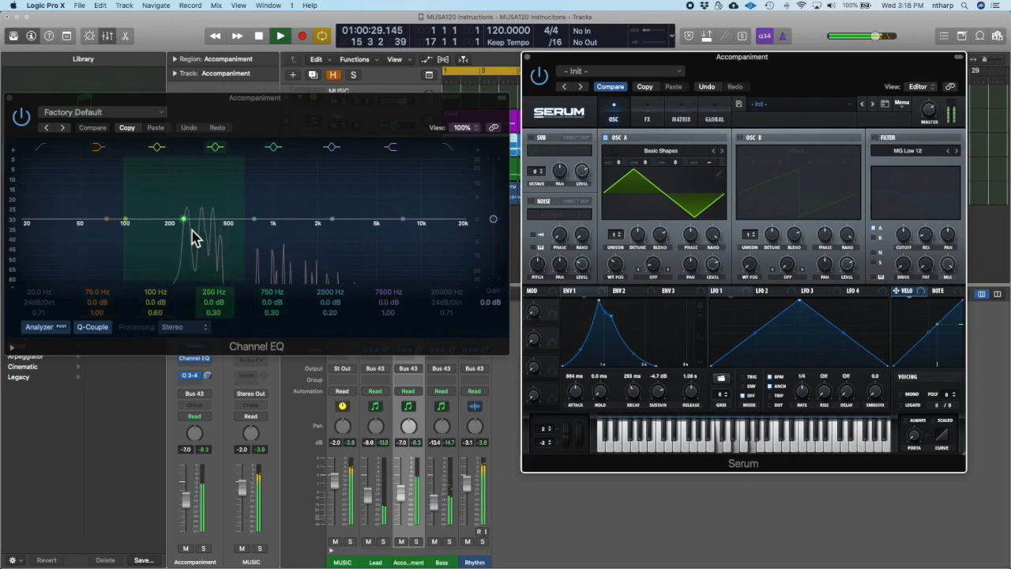
left_click(621, 266)
left_click_drag(621, 266, 622, 263)
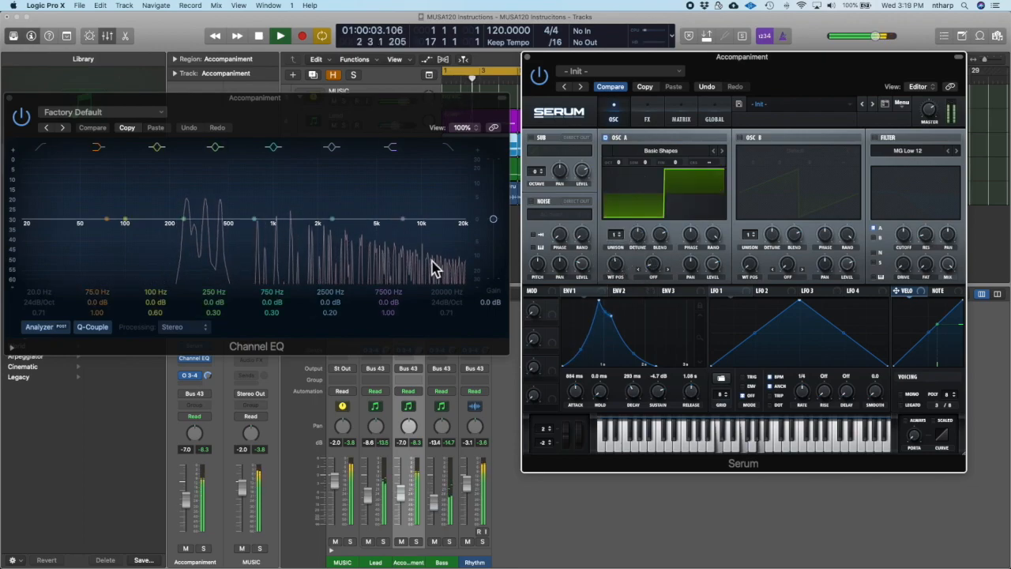
key("space")
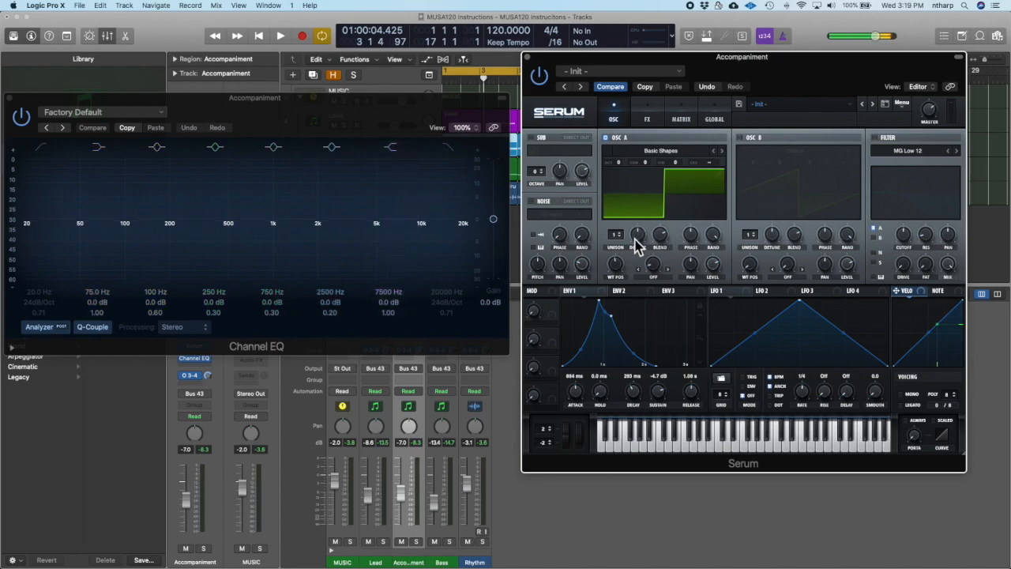
key("space")
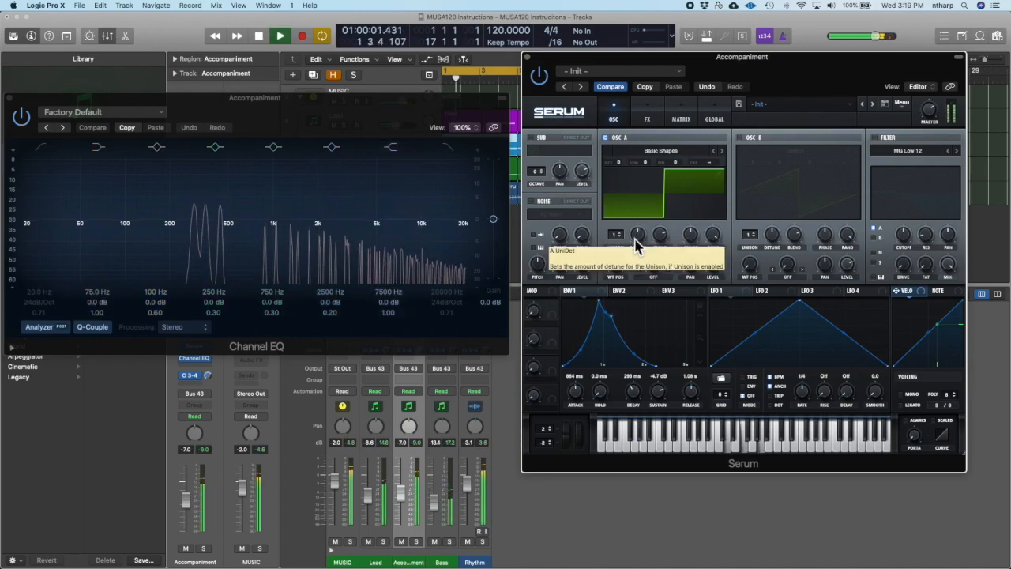
key("space")
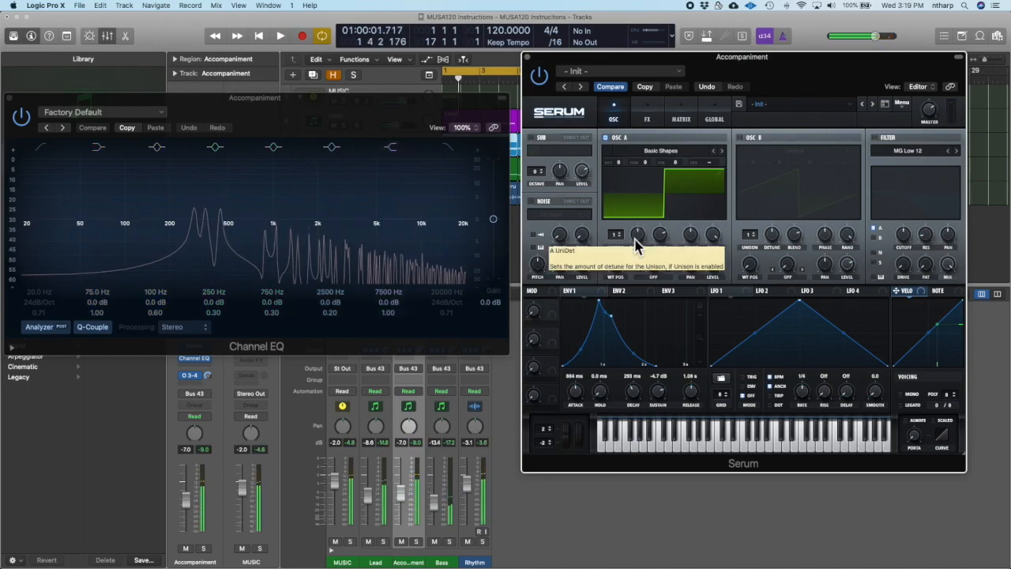
Turn on Serum's filter and look through the available filter type categories without changing the MG Low 12 type.
left_click(874, 139)
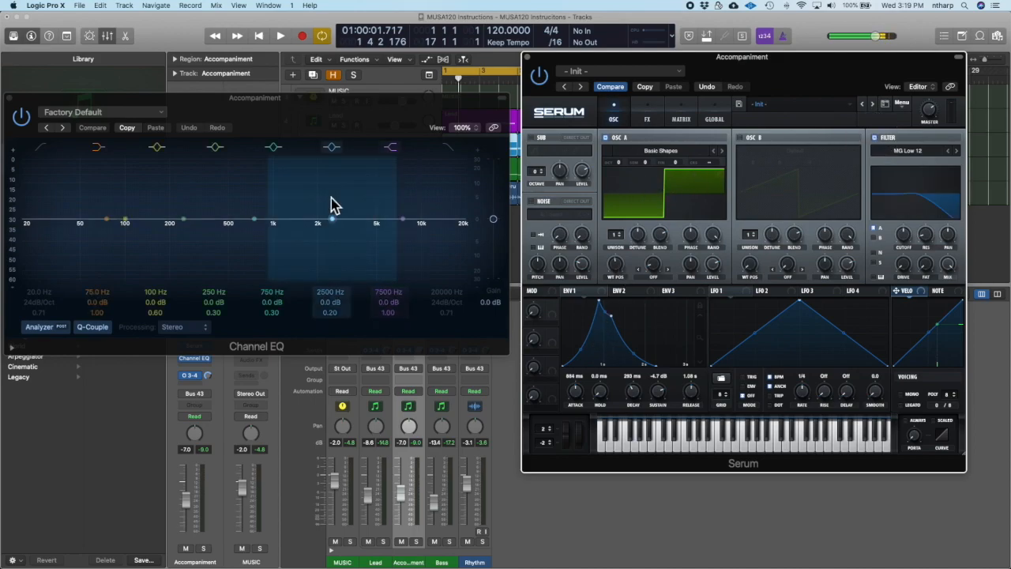
left_click(912, 152)
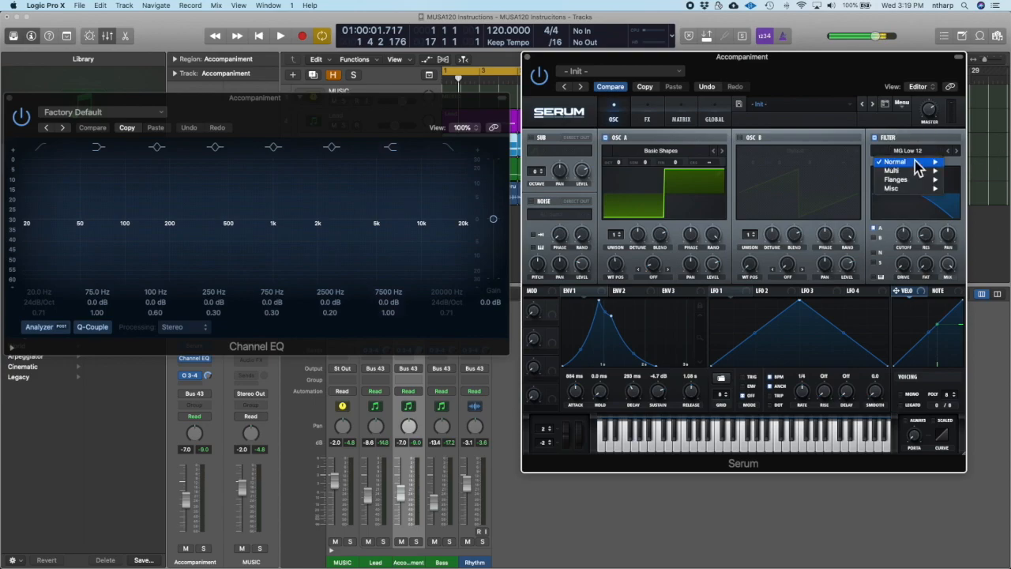
mouse_move(916, 165)
left_click(928, 149)
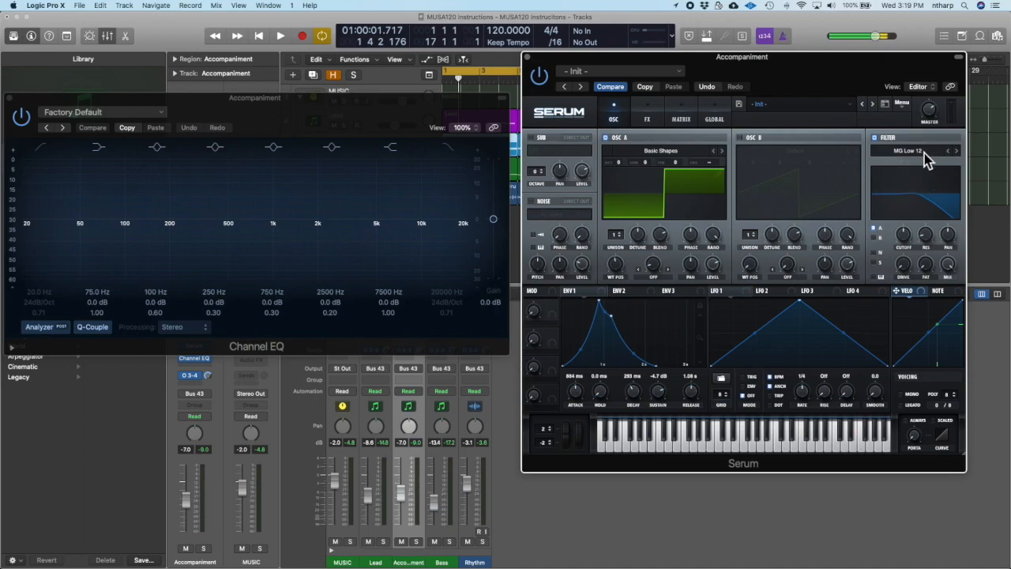
left_click(926, 154)
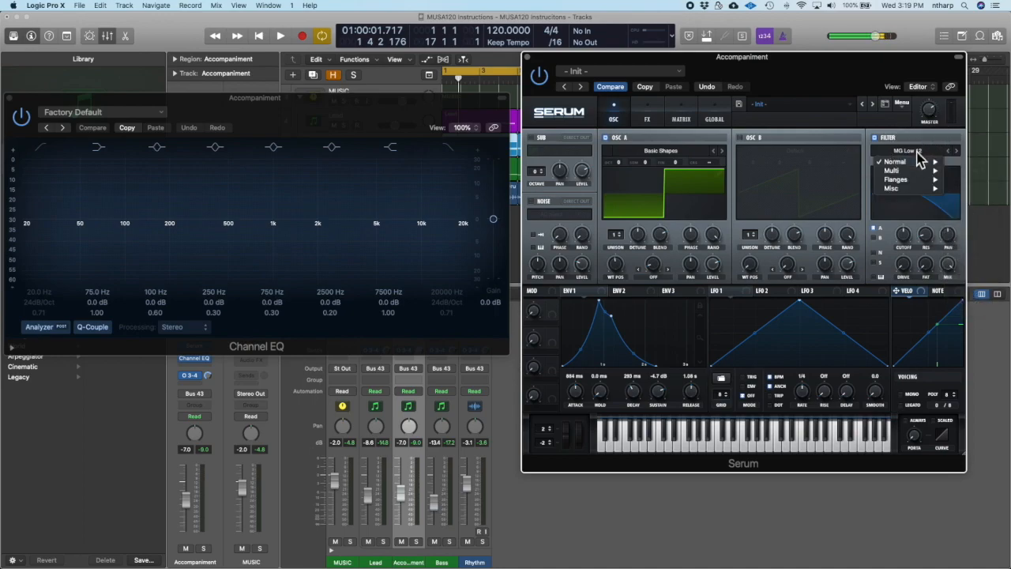
mouse_move(908, 161)
left_click(970, 188)
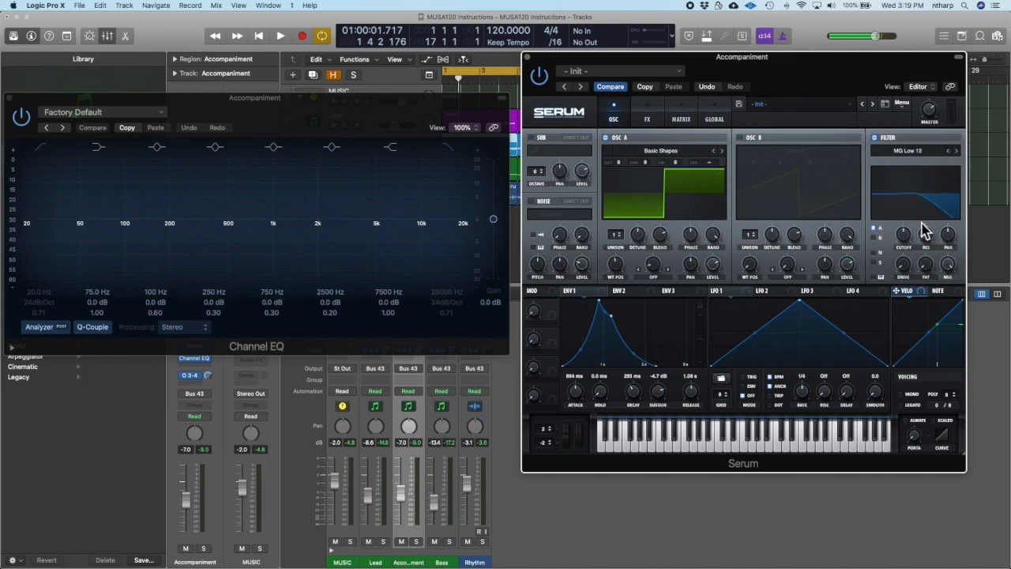
Set the filter type to MG Low 6 and step it up to MG Low 24 during playback, comparing the harmonics in the analyzer.
left_click(947, 151)
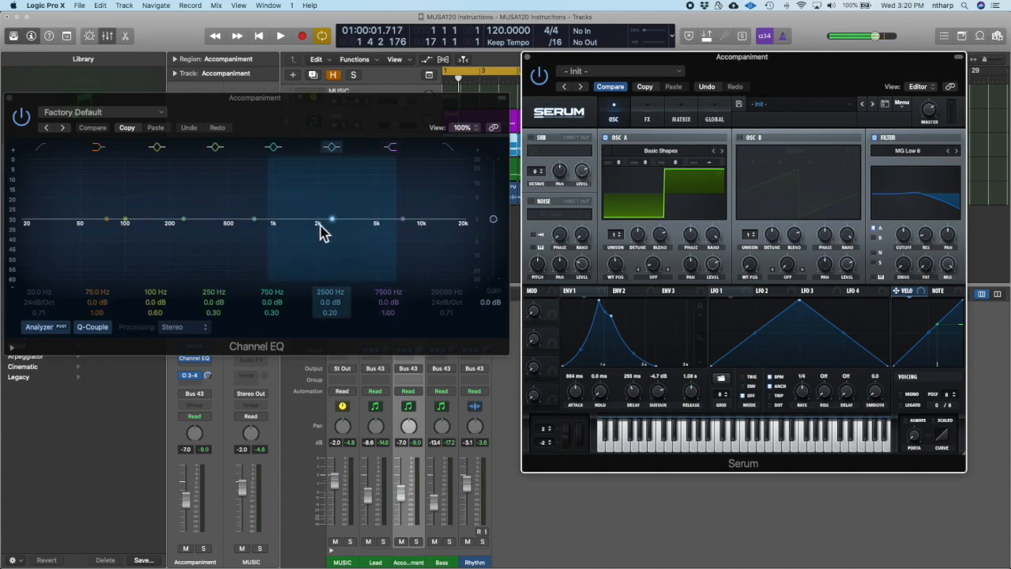
key("space")
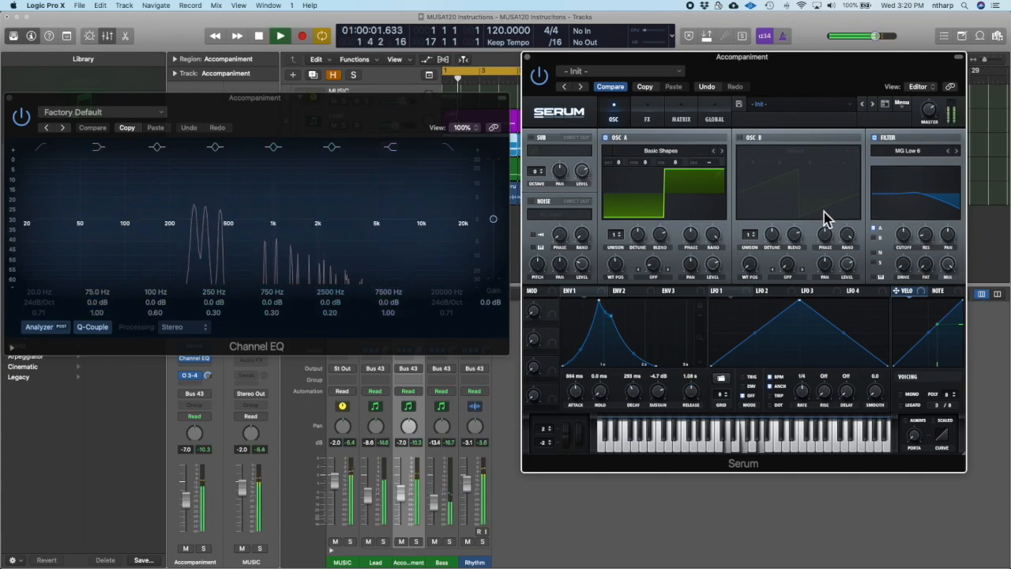
left_click(959, 155)
left_click(959, 155)
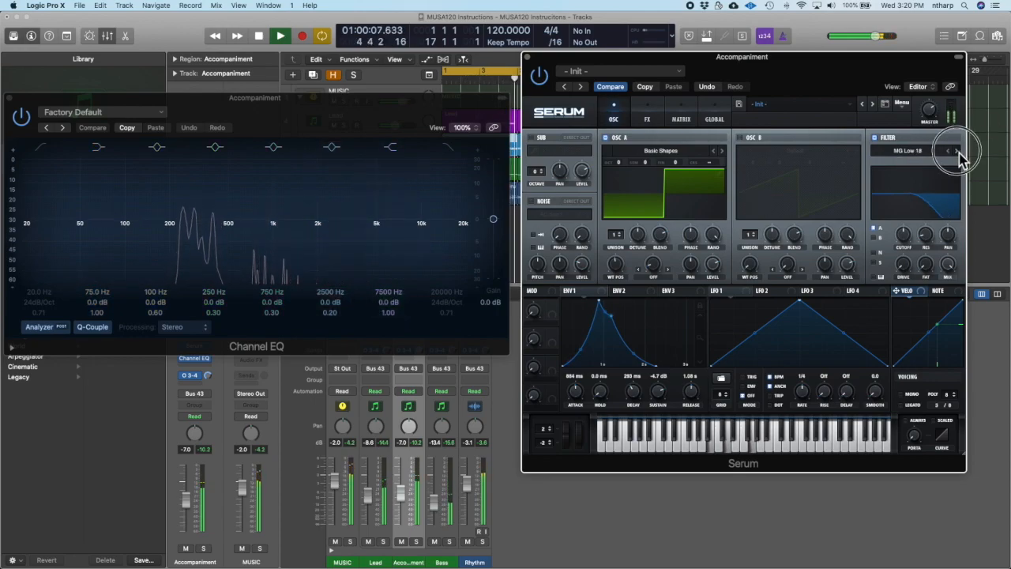
left_click(958, 154)
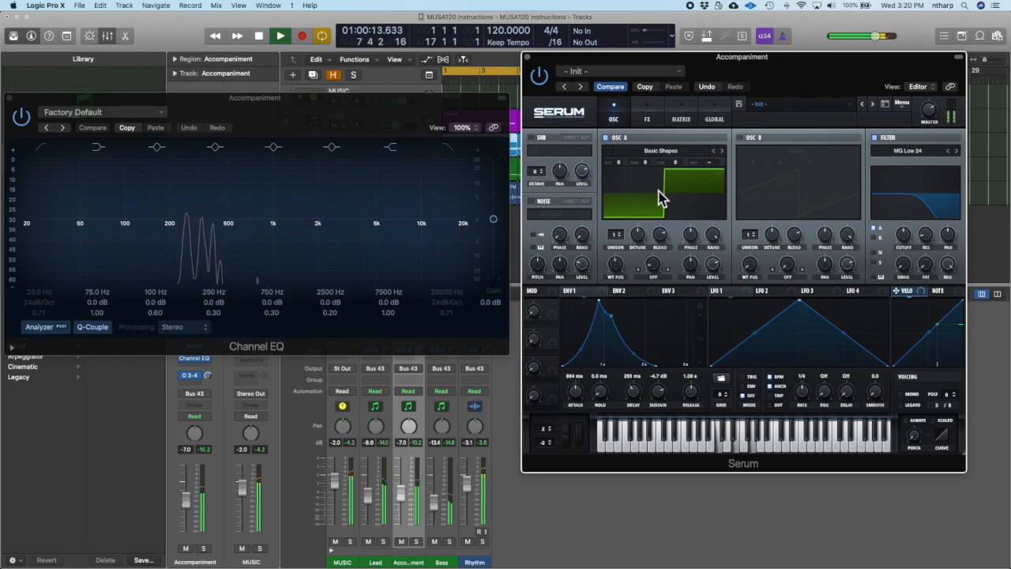
Move oscillator A's wavetable position to the triangle and back to the square wave during playback, comparing both through the filter.
left_click(714, 151)
left_click(714, 151)
left_click(722, 151)
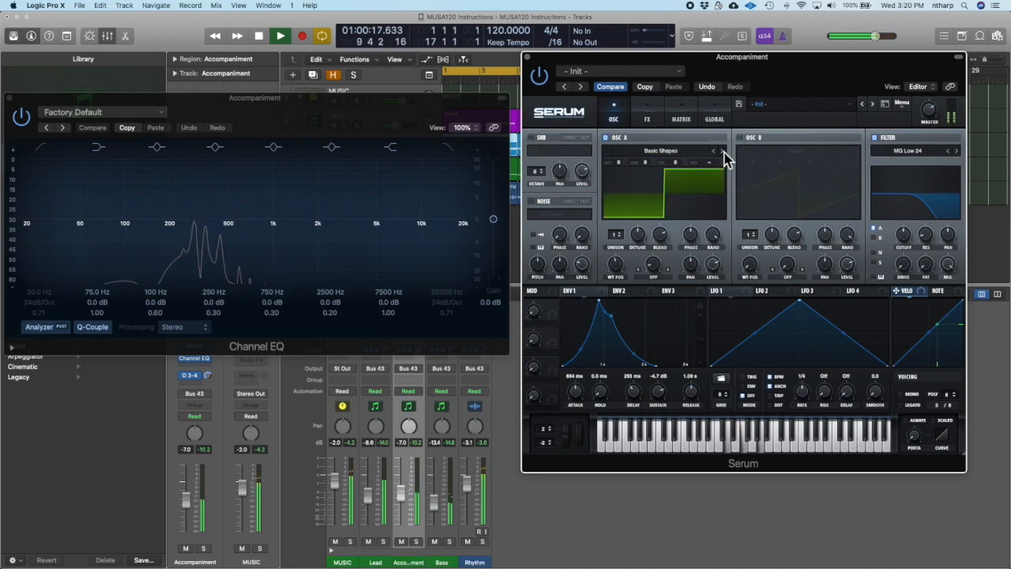
left_click_drag(614, 267, 618, 282)
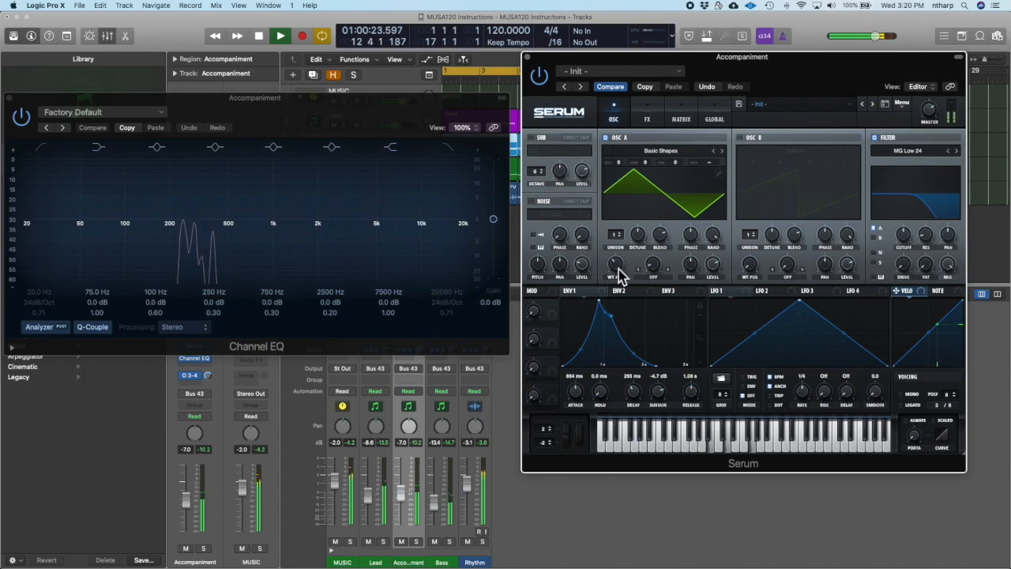
left_click_drag(619, 273, 622, 260)
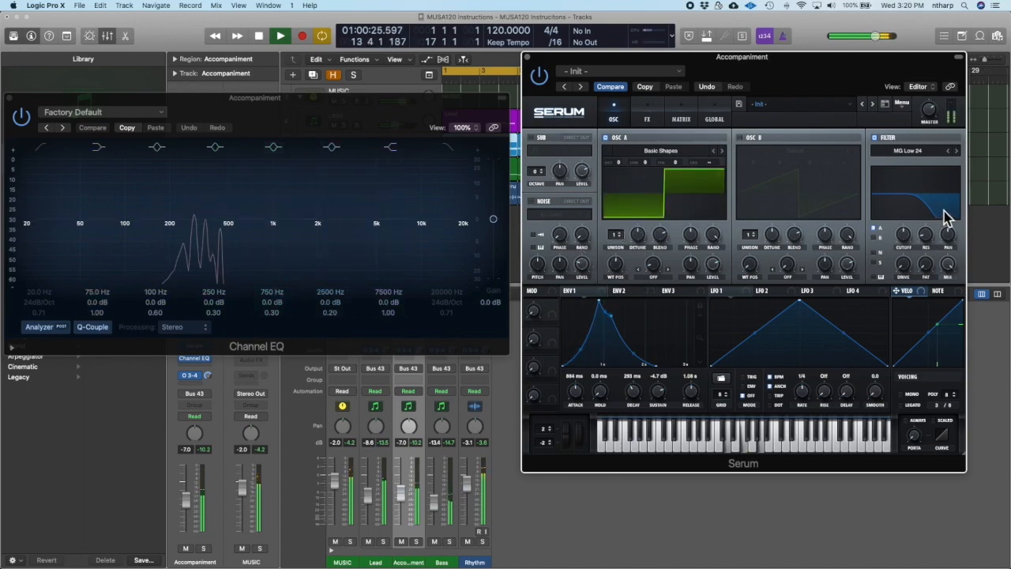
key("space")
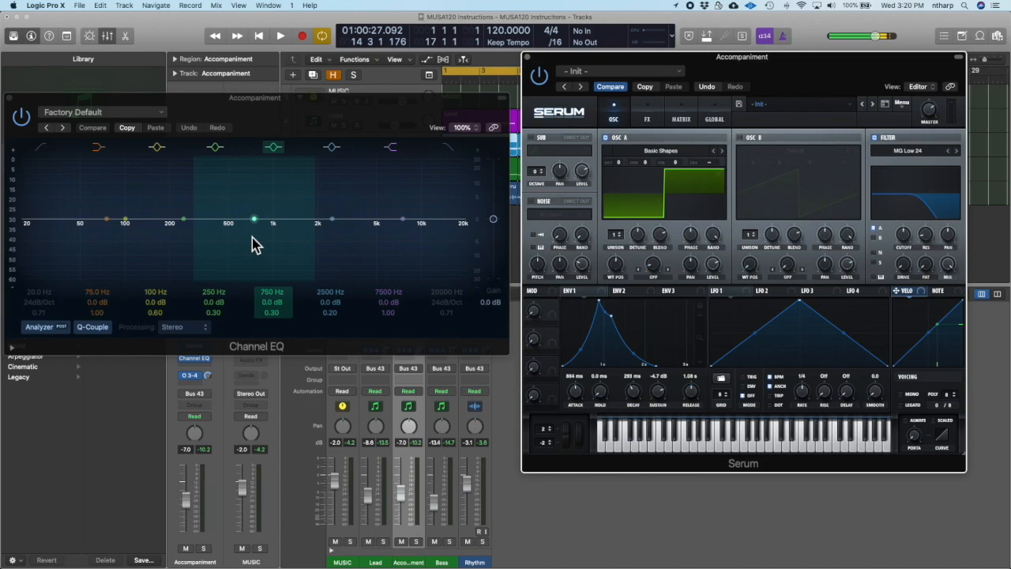
Play the arrangement and step the filter type back through MG Low 18 to MG Low 12, comparing how many harmonics pass.
key("space")
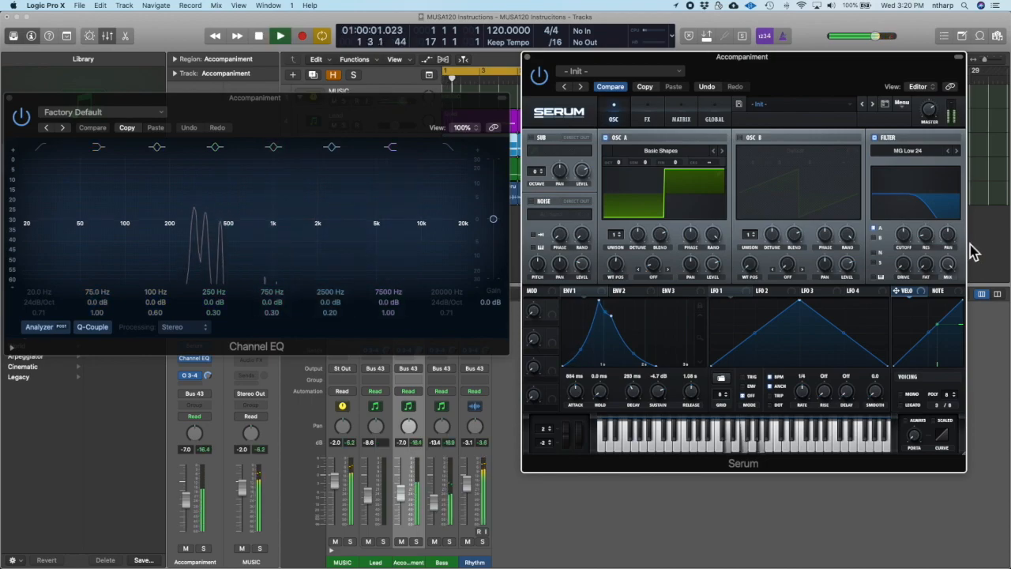
left_click(949, 151)
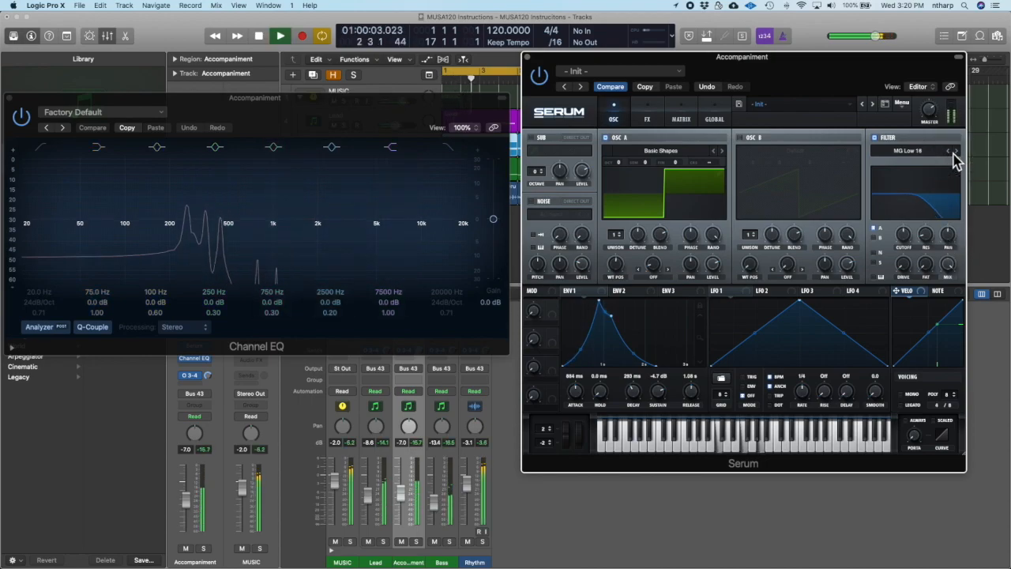
left_click(951, 152)
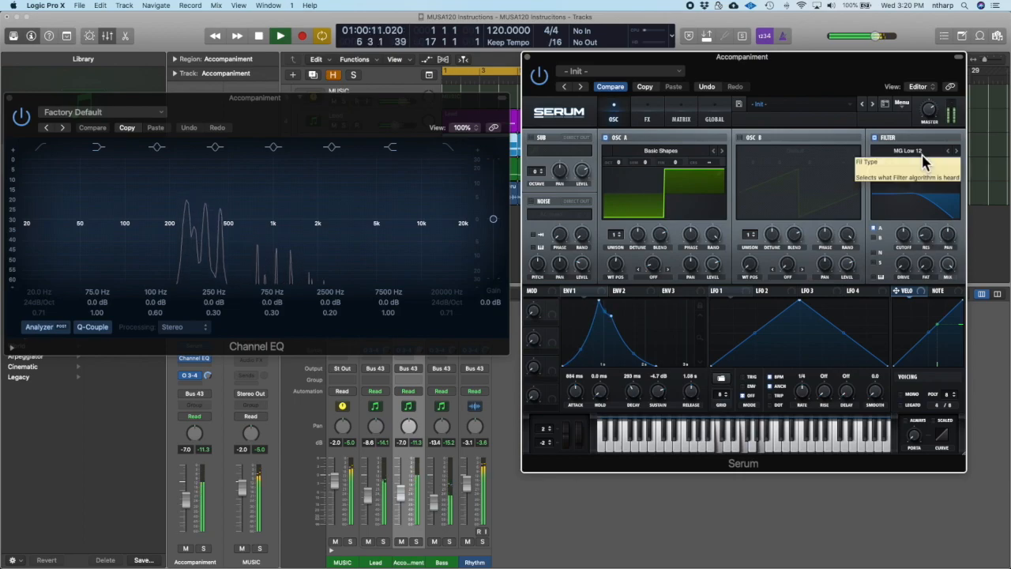
key("space")
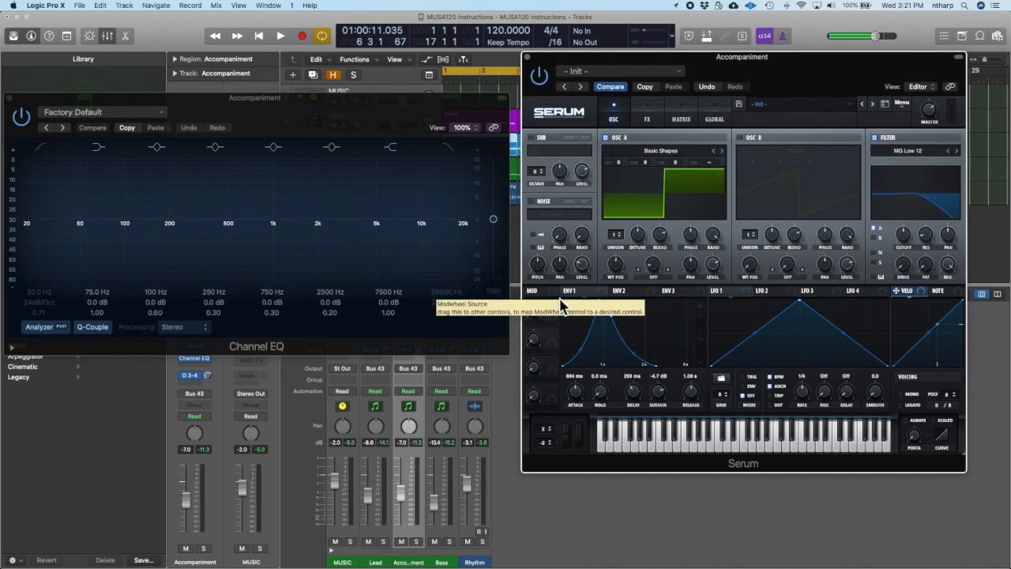
Assign Envelope 1 as a modulator of the filter cutoff and audition it during playback.
left_click(579, 298)
left_click_drag(579, 298, 905, 234)
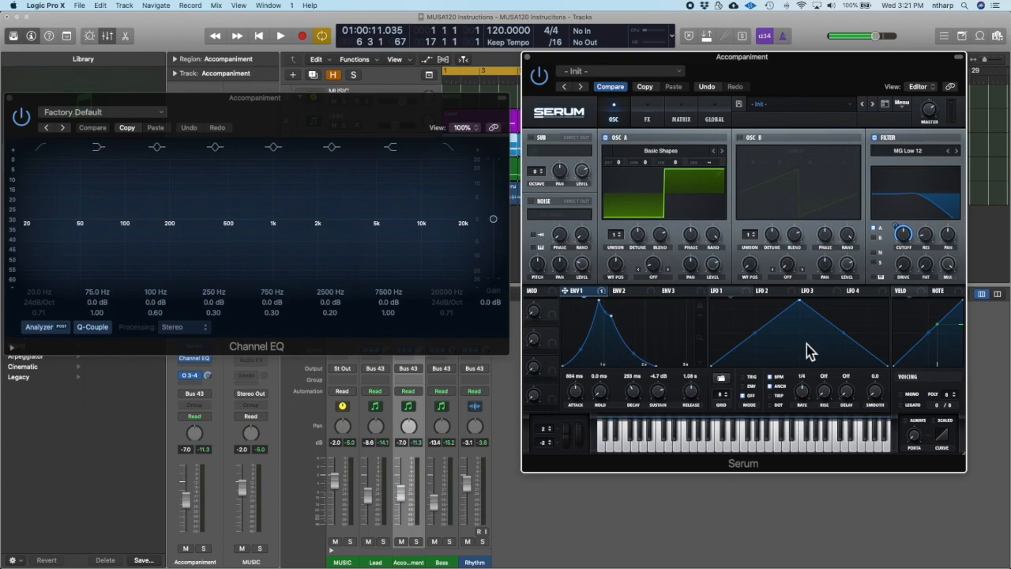
key("space")
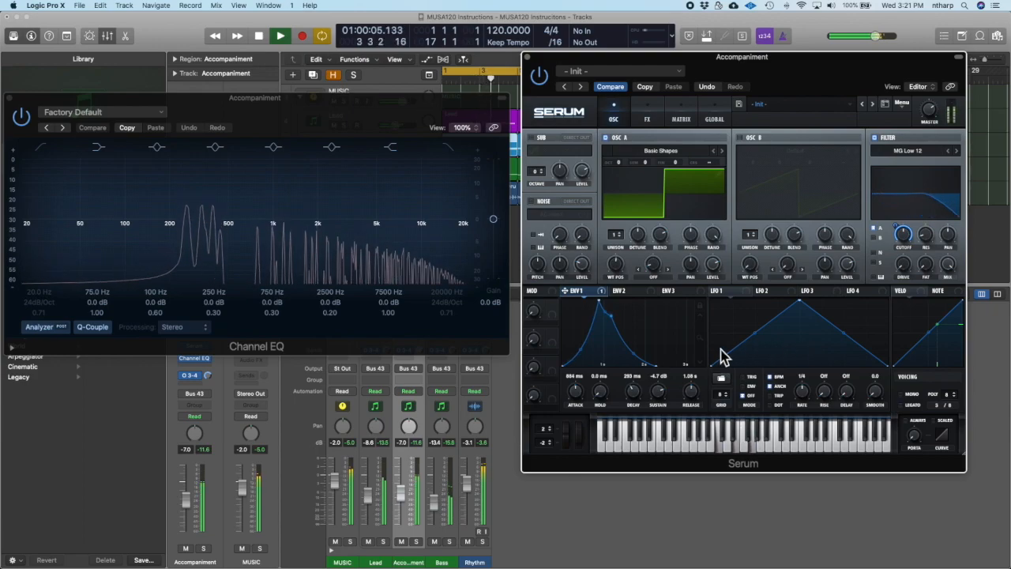
key("space")
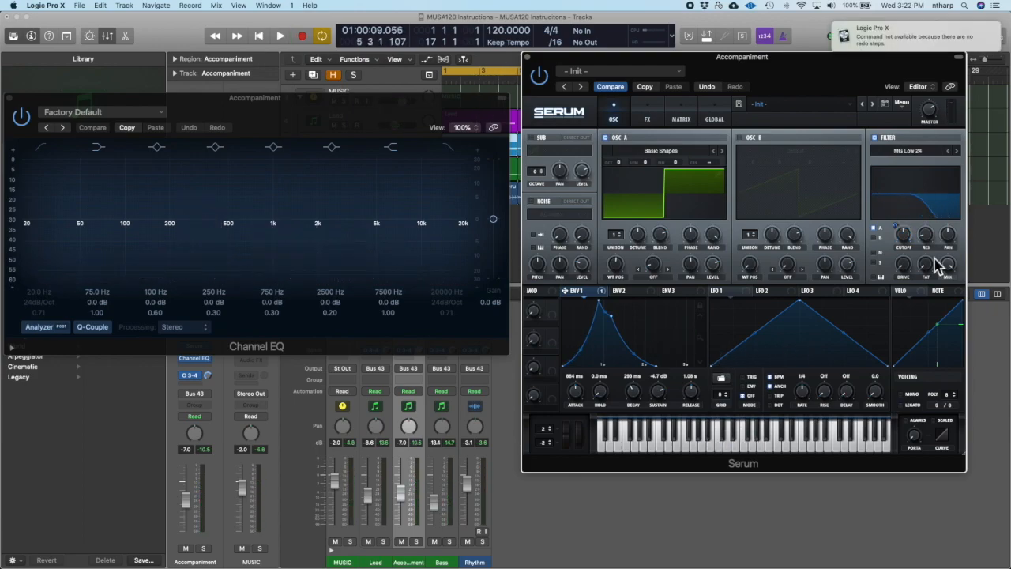
Audition Envelope 1's effect on the MG Low 24 filter cutoff during playback and reduce its modulation amount.
key("space")
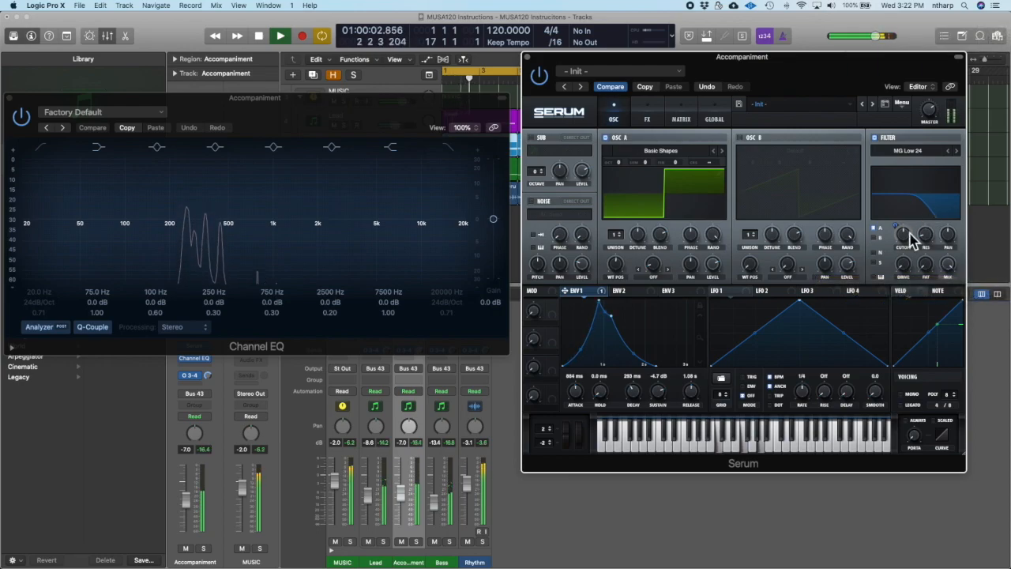
key("space")
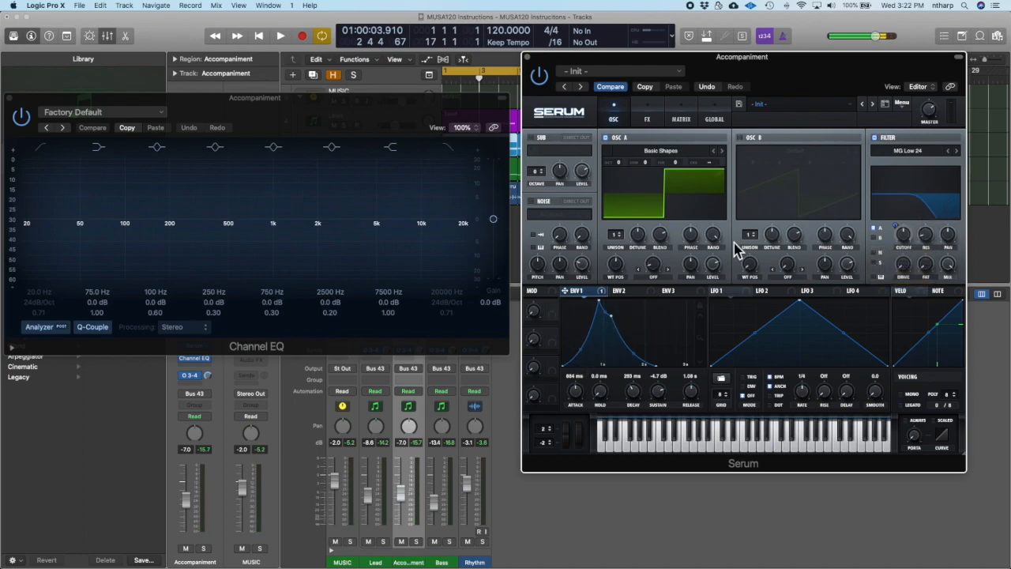
key("comma")
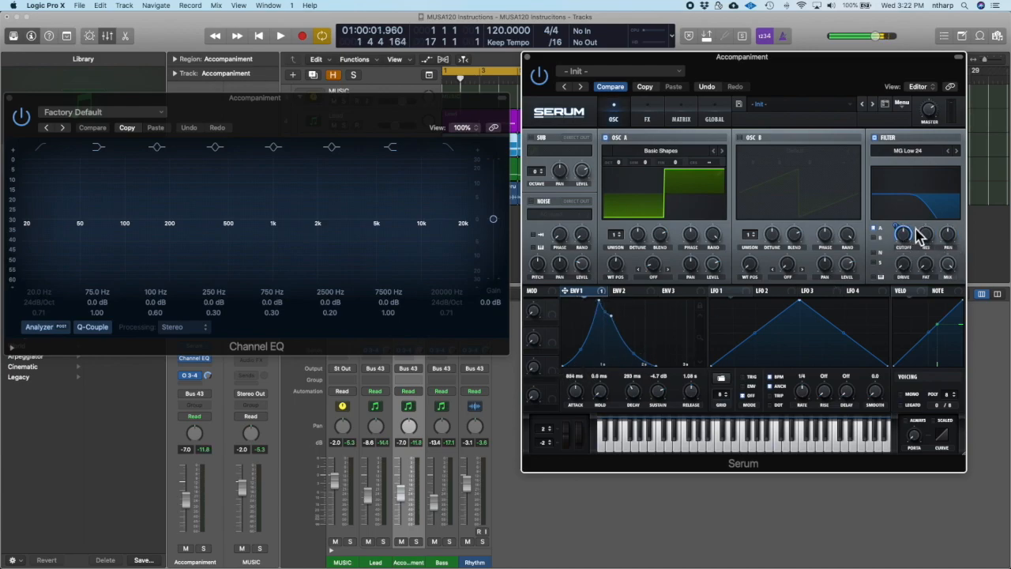
key("space")
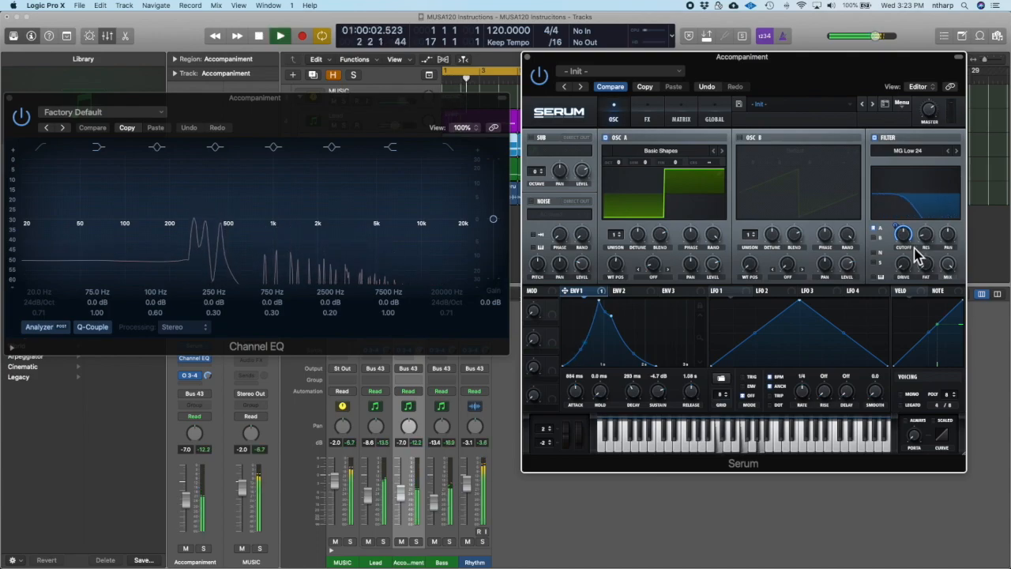
key("space")
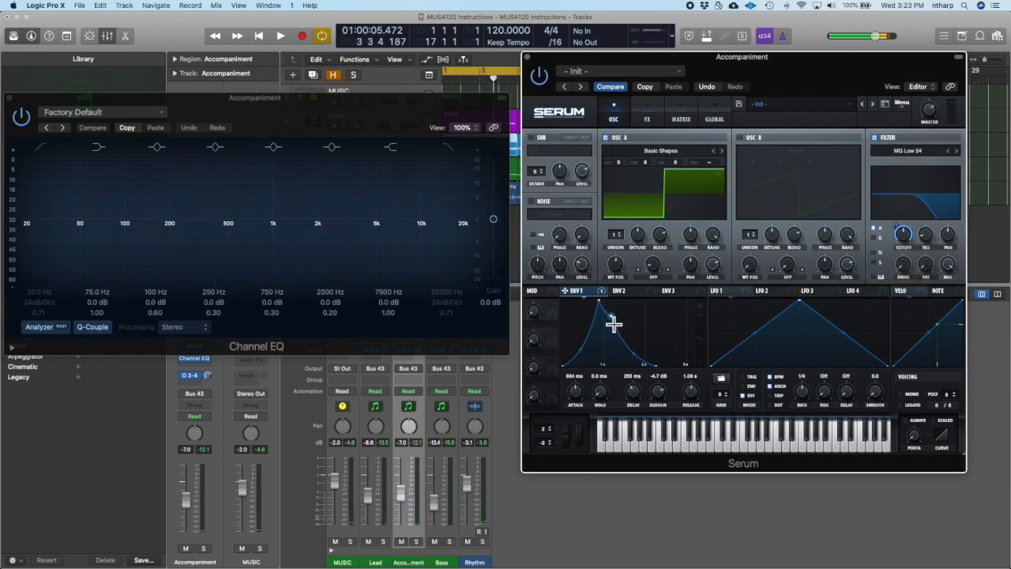
left_click_drag(902, 233, 903, 256)
key("space")
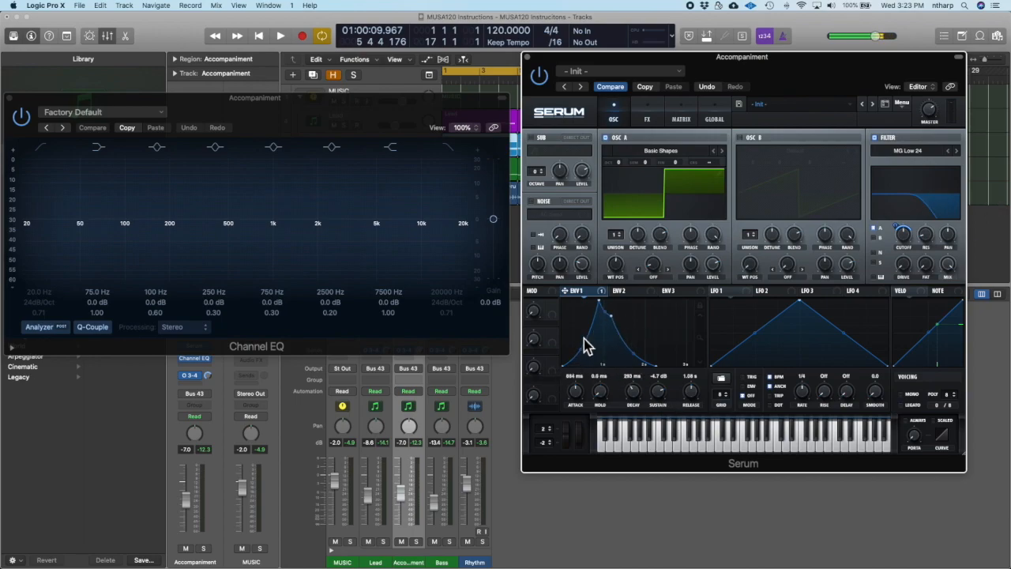
Remove Envelope 1's modulation from the filter cutoff and assign Envelope 2 to the cutoff instead.
left_click(629, 295)
left_click(581, 293)
right_click(903, 235)
left_click(910, 243)
left_click_drag(622, 296, 900, 246)
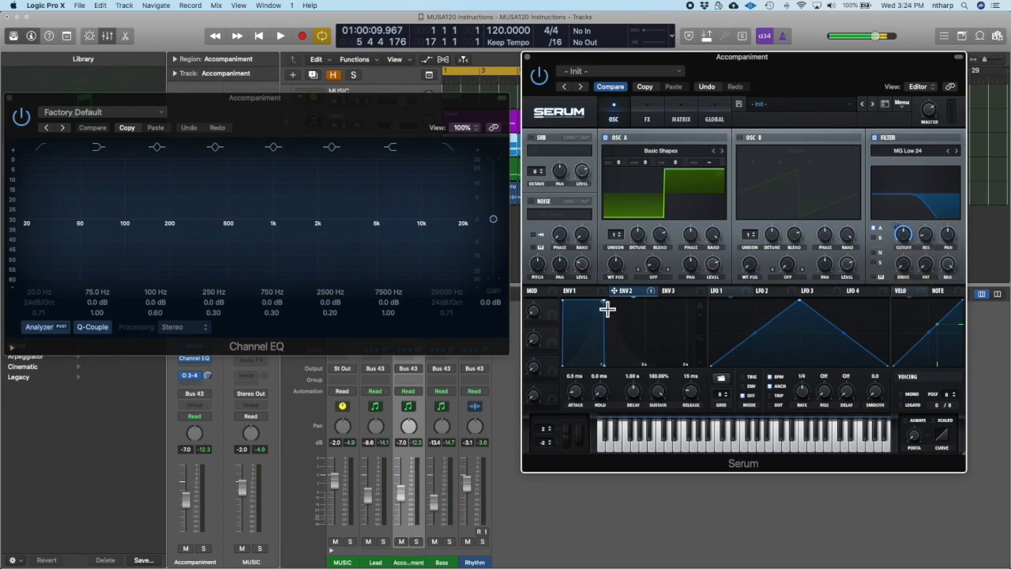
Shape Envelope 2 with attack 779 ms, decay 557 ms, sustain about 69% and release 764 ms, and audition it with less cutoff modulation.
left_click_drag(572, 313, 673, 368)
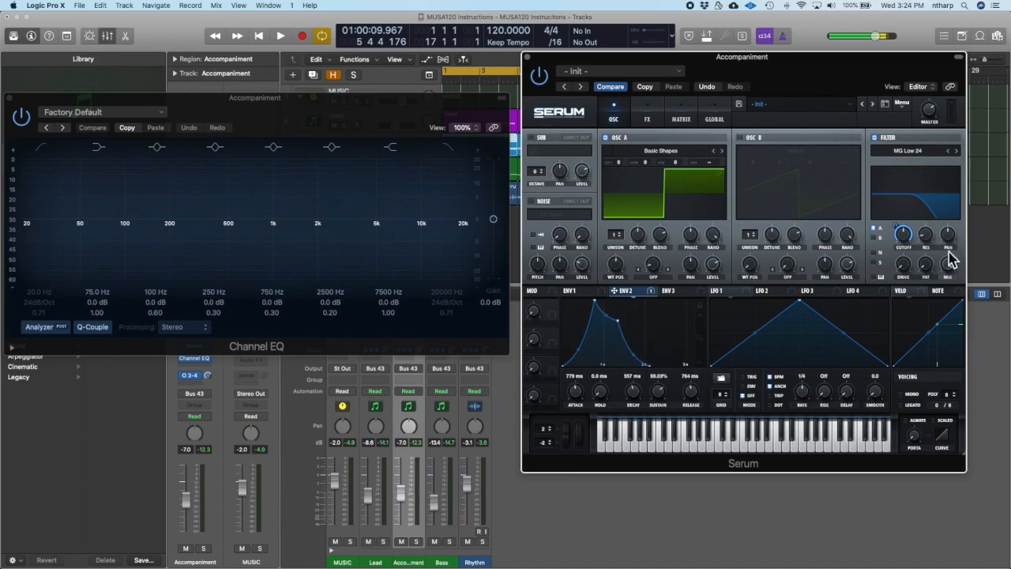
left_click_drag(905, 234, 905, 267)
key("space")
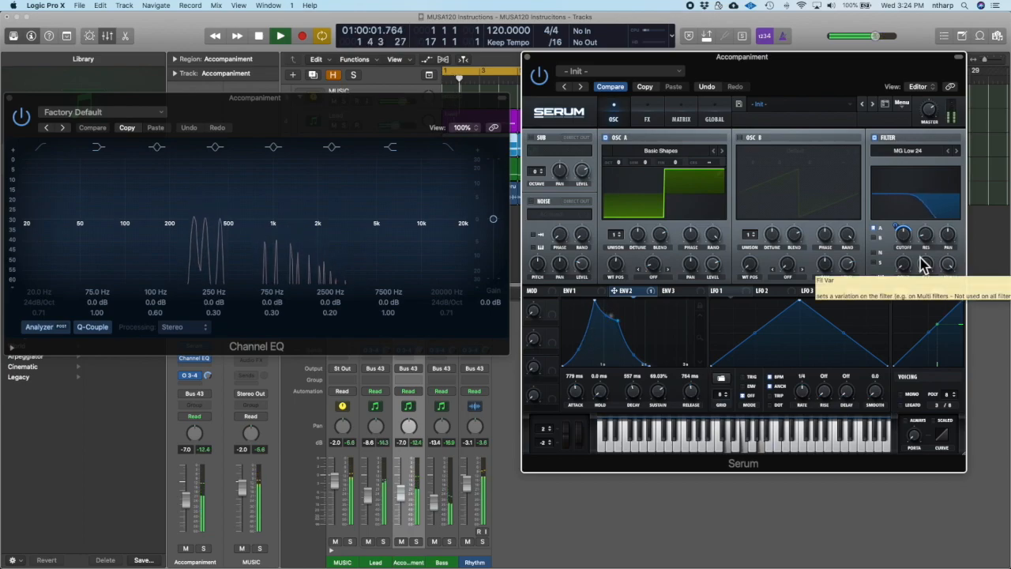
key("space")
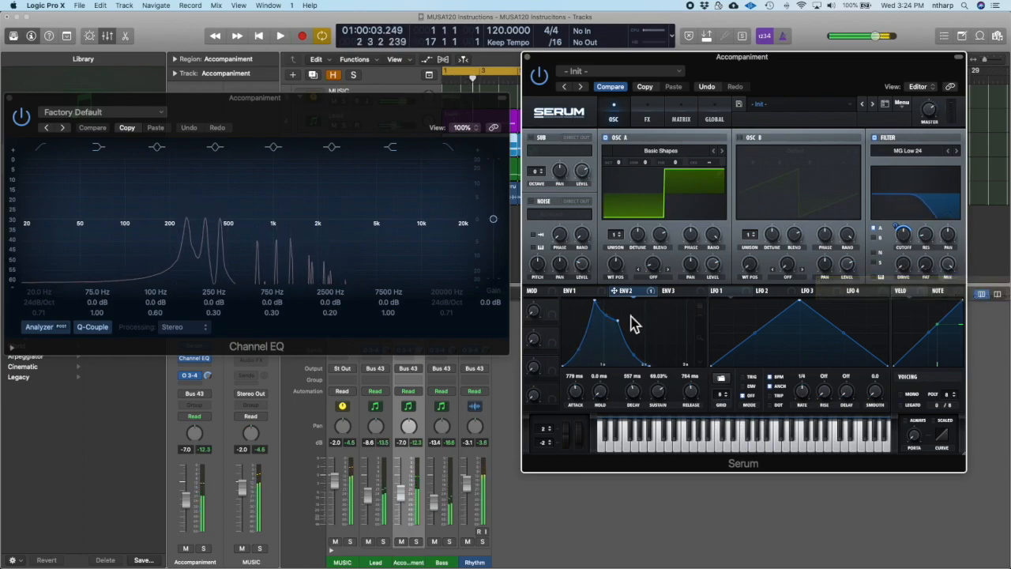
Audition Envelope 2 during playback with sustain at about 91%, and again with decay at 1.85 s and sustain at 54.84%.
mouse_move(621, 323)
left_mouse_down()
mouse_move(611, 311)
mouse_move(621, 311)
left_mouse_up()
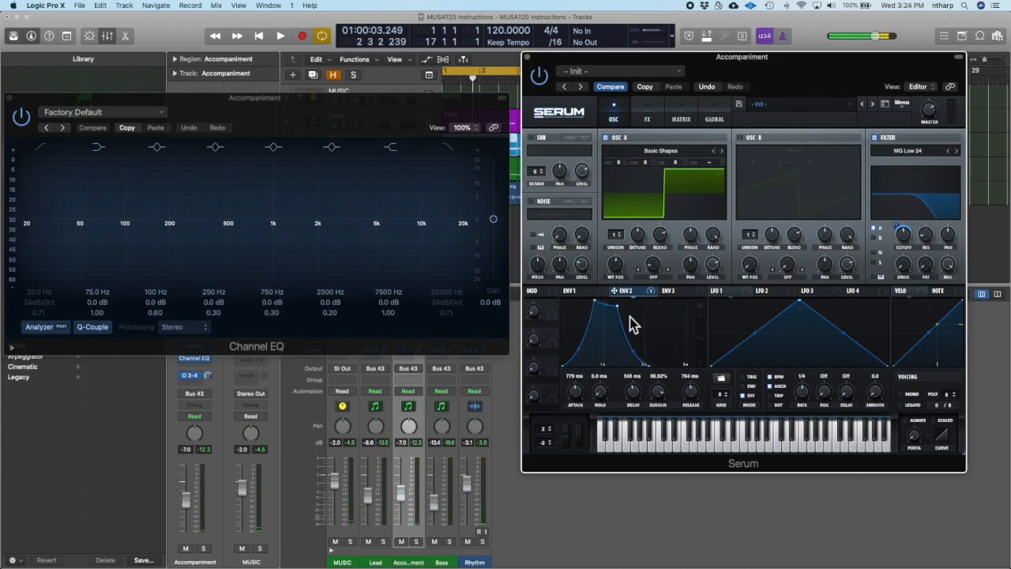
left_click(580, 292)
left_click(627, 292)
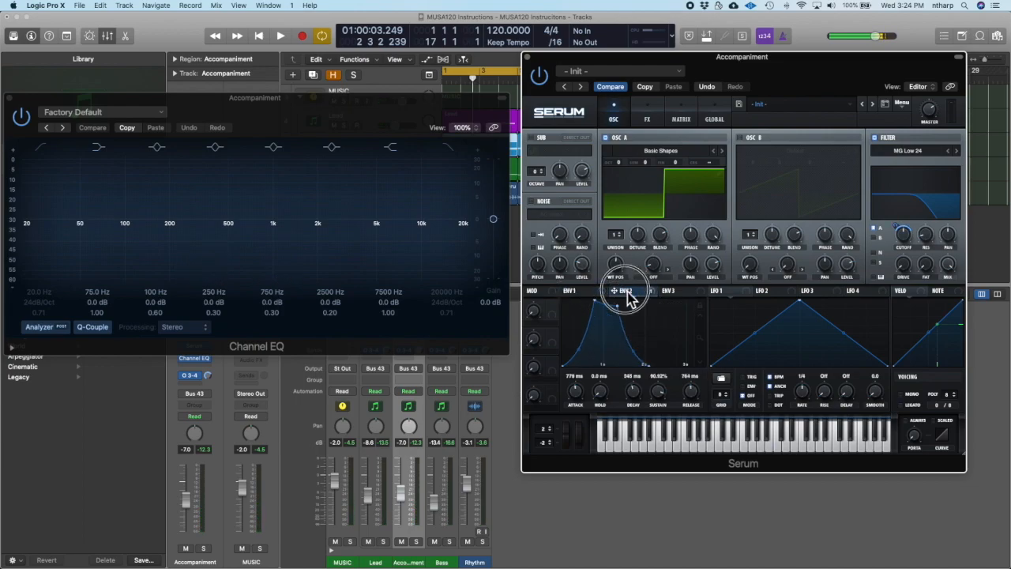
key("space")
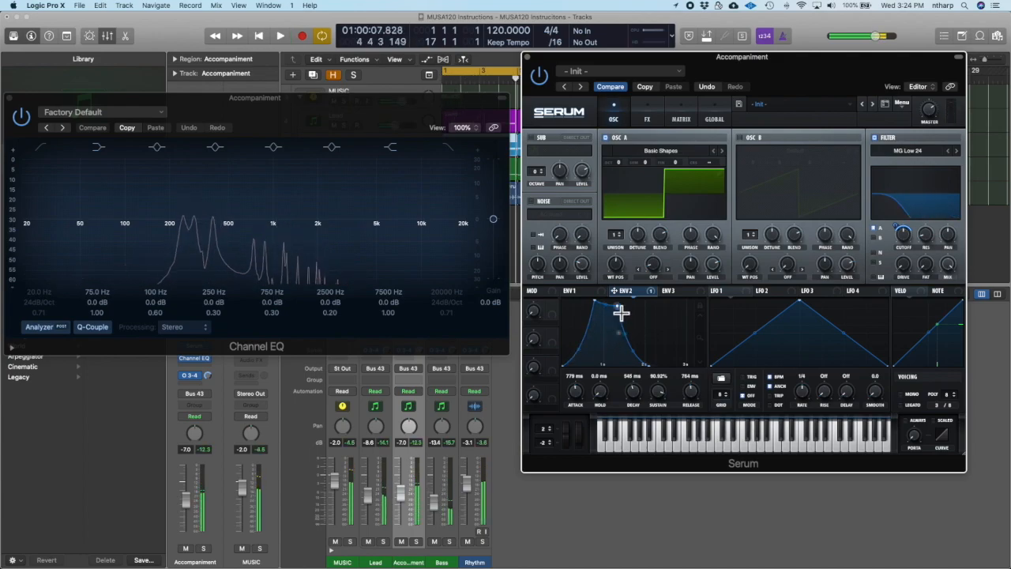
left_click_drag(621, 313, 676, 336)
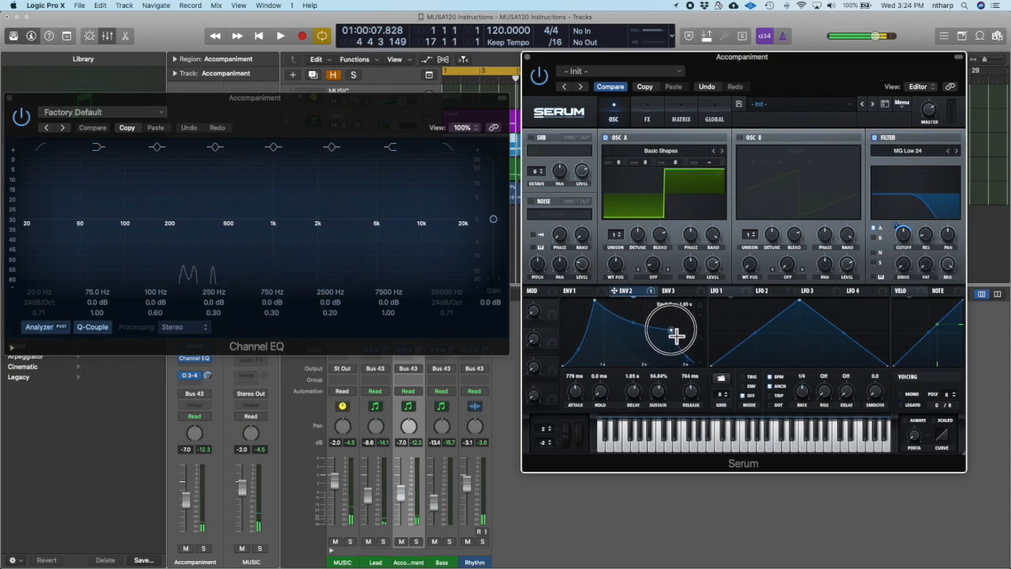
key("space")
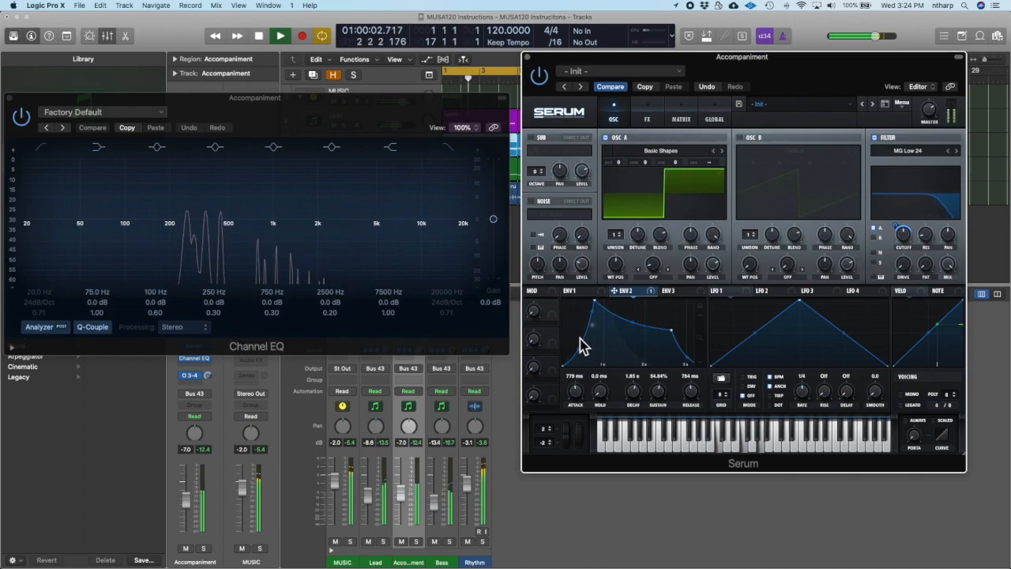
Shorten Envelope 2's attack to 4.3 ms, compare its shape with Envelope 1, and audition it during playback.
key("space")
left_click_drag(598, 307, 552, 316)
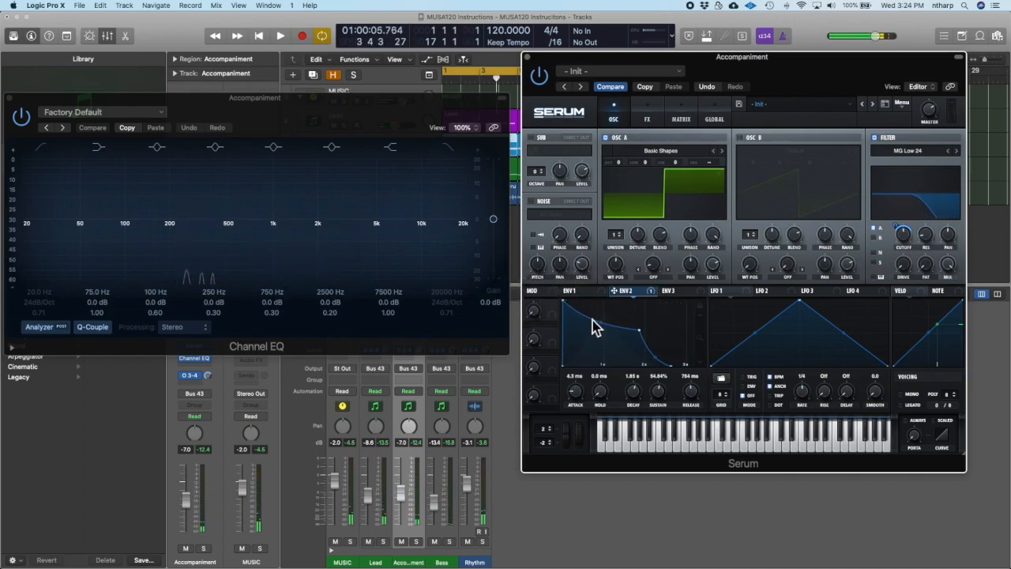
left_click(579, 292)
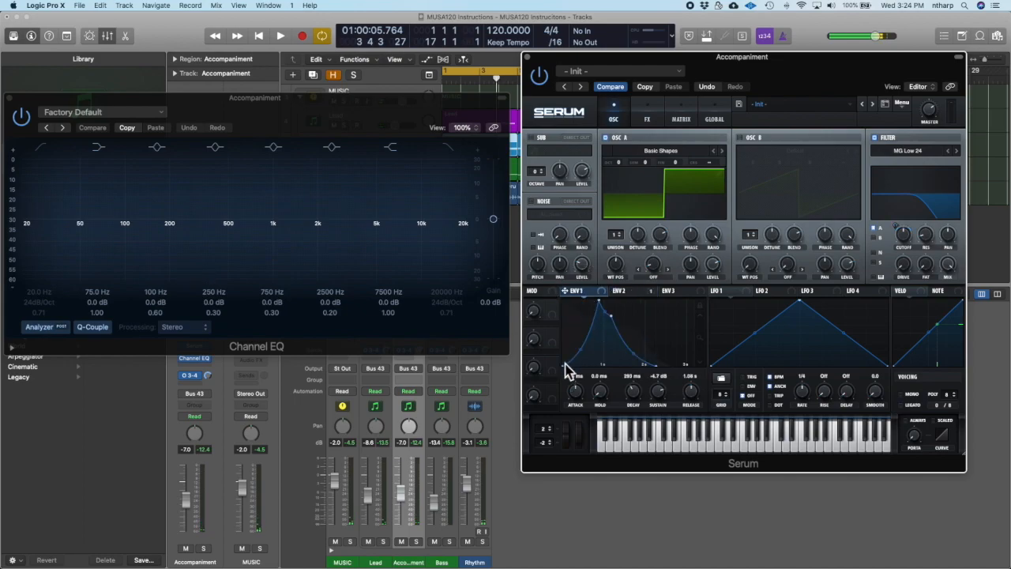
left_click(624, 292)
key("space")
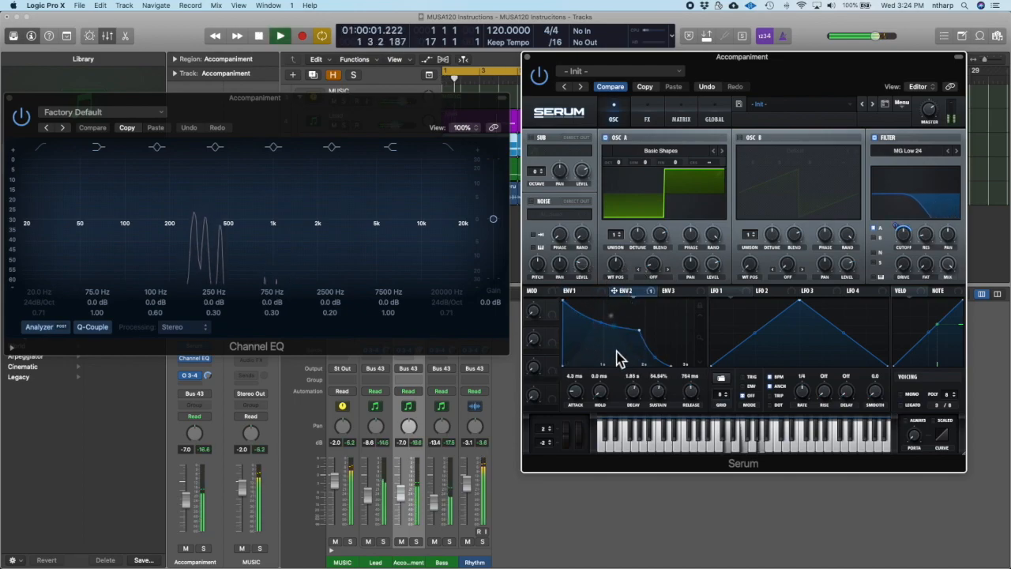
Lengthen Envelope 2's attack to 353 ms during playback and compare its shape with Envelope 1's.
left_click_drag(562, 306, 580, 308)
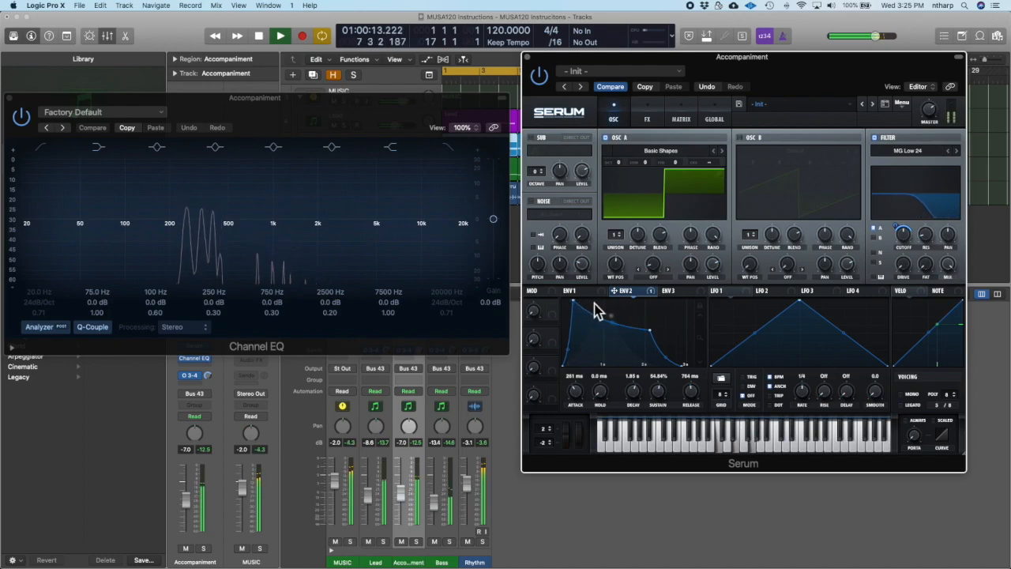
left_click_drag(580, 309, 583, 308)
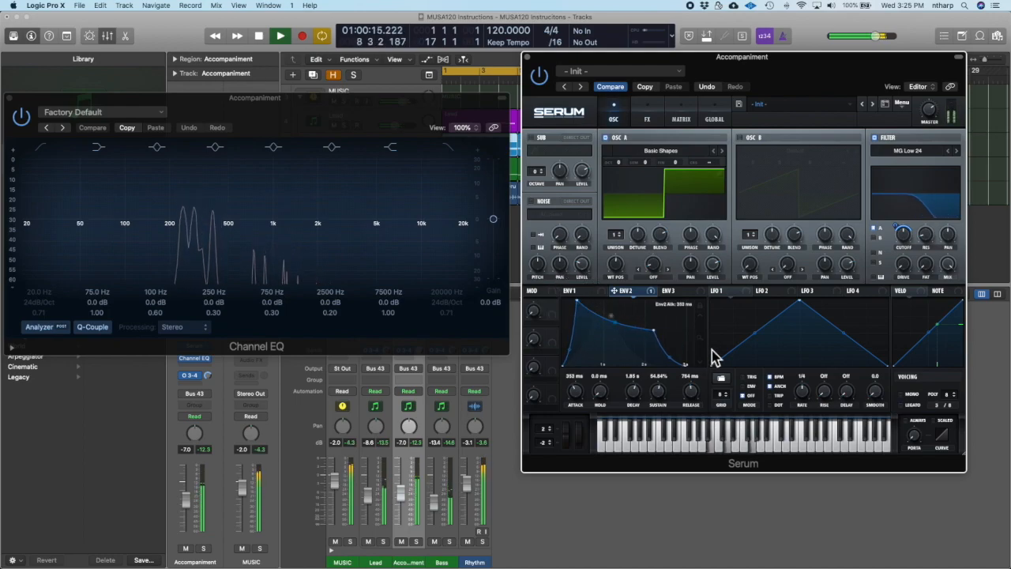
left_click(575, 289)
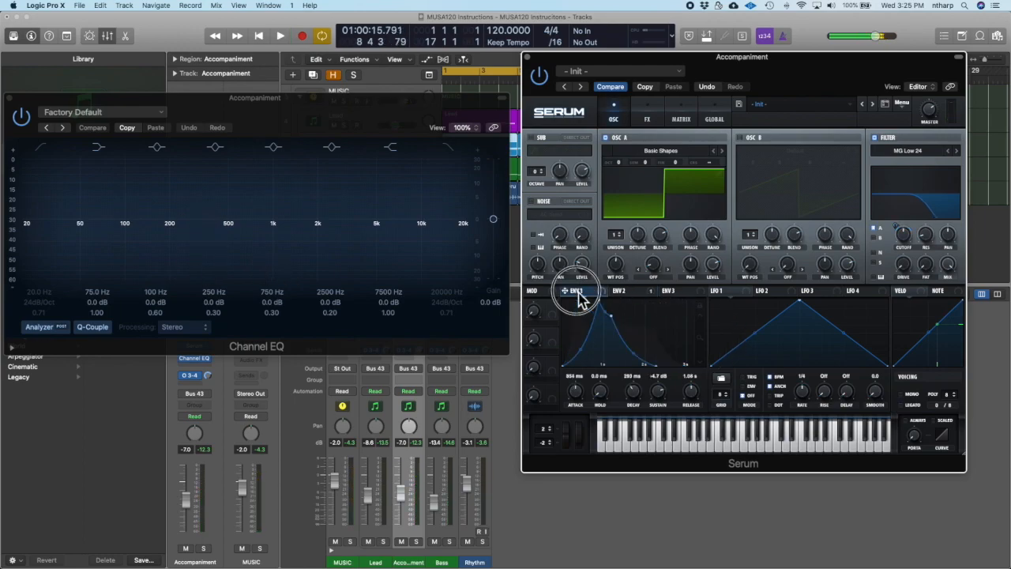
left_click(620, 291)
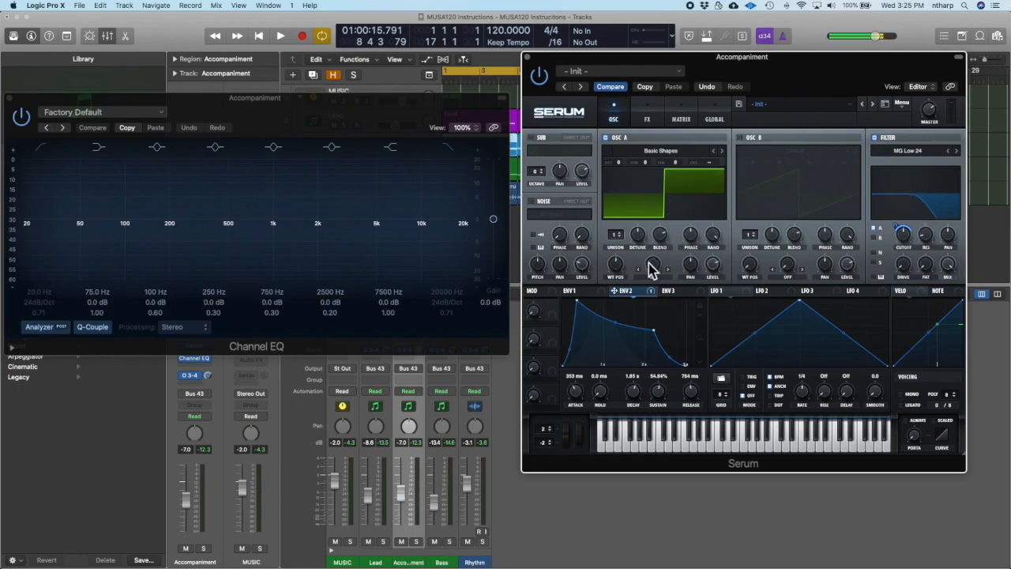
Change oscillator A's wavetable position to the saw wave and audition it with a filter cutoff of about 1291 Hz.
left_click_drag(620, 274, 613, 280)
key("space")
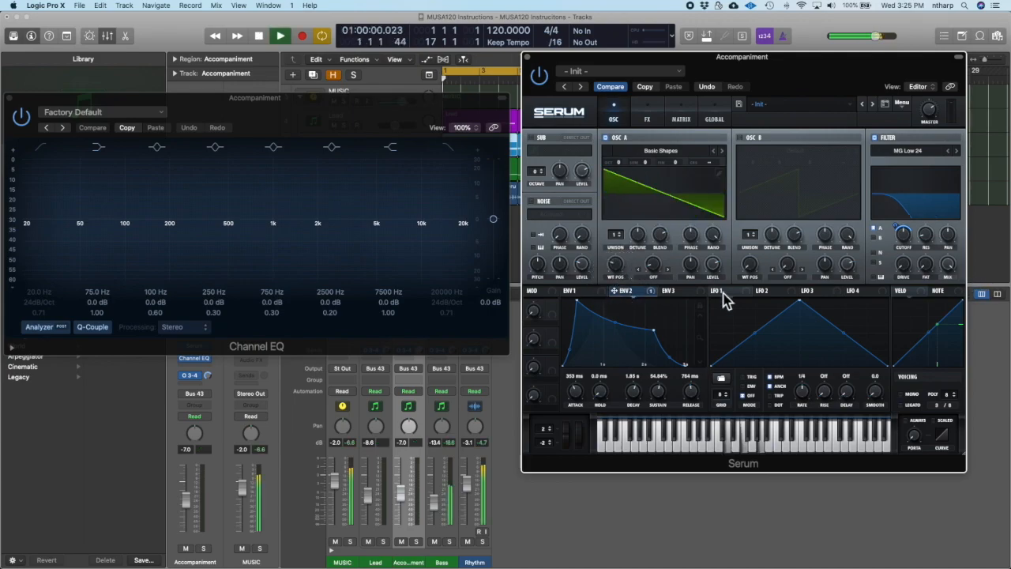
left_click_drag(733, 295, 912, 241)
key("space")
key("space")
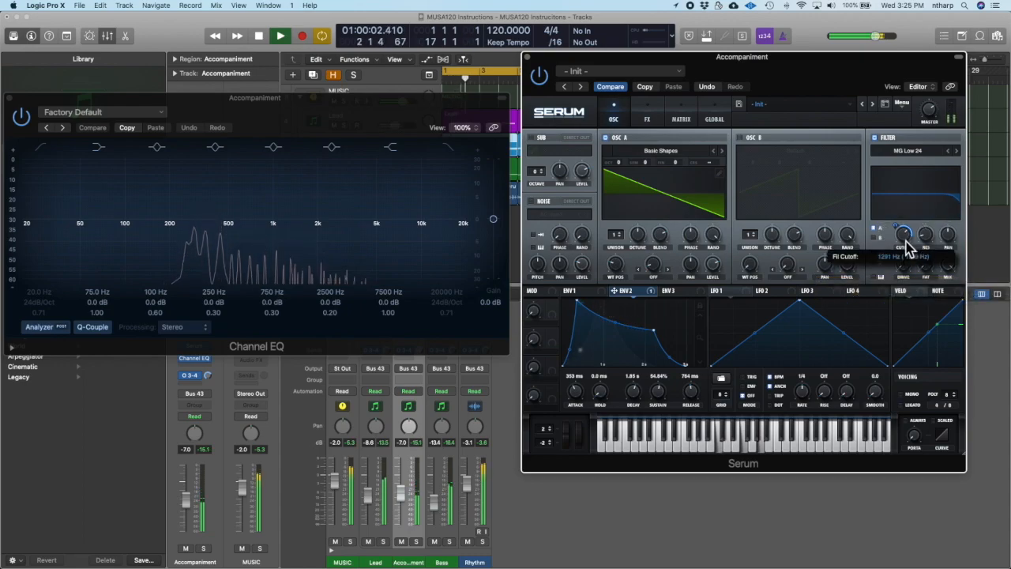
Switch the filter type to MG Low 18 and audition it with a small resonance adjustment.
left_click(948, 150)
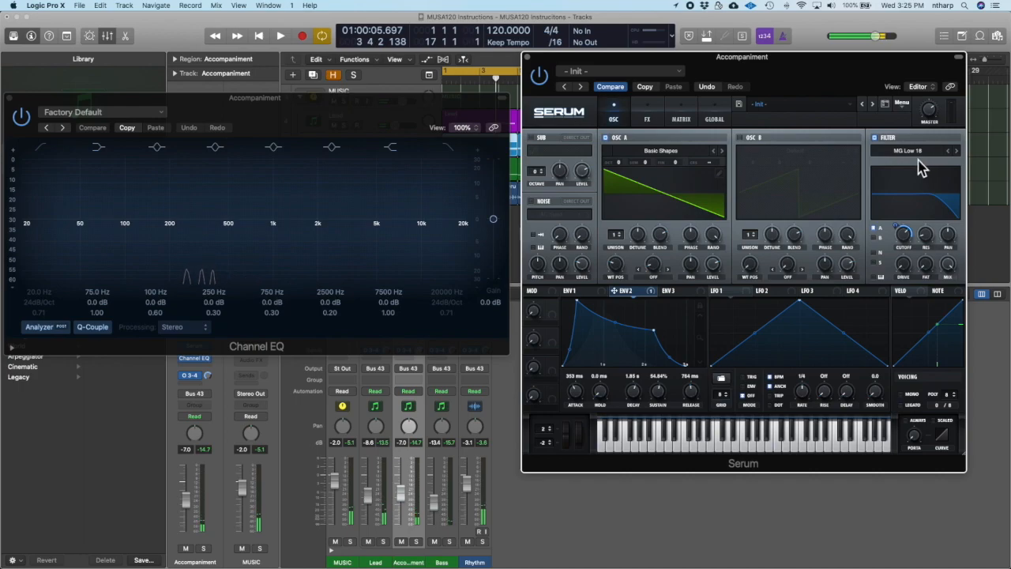
key("space")
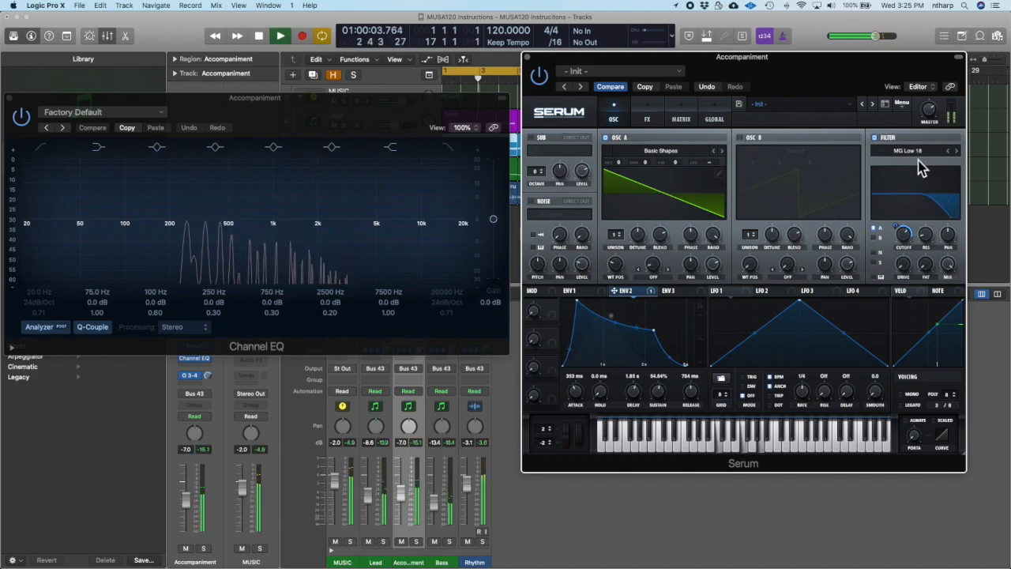
key("space")
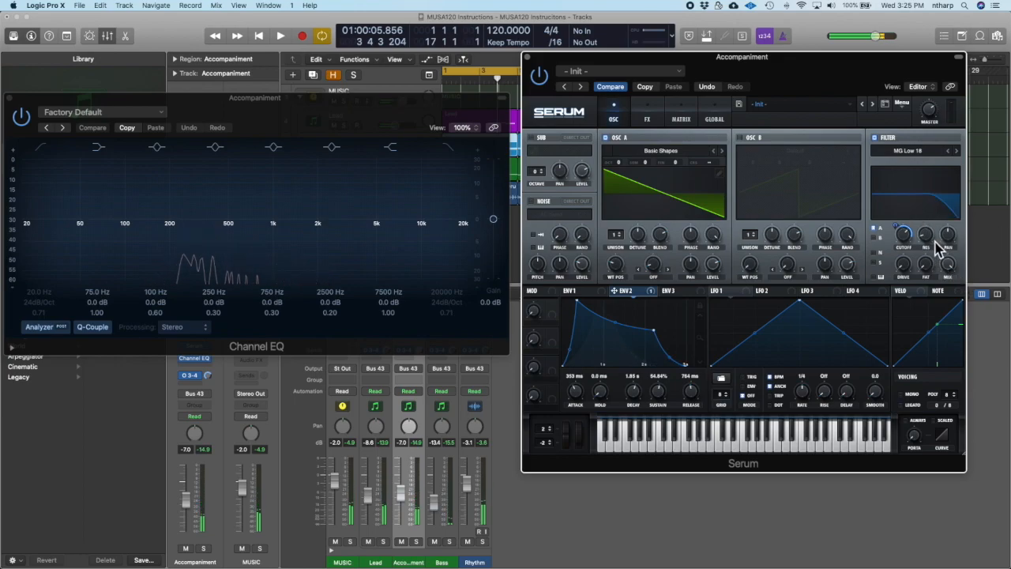
mouse_move(935, 243)
left_mouse_down()
mouse_move(932, 218)
mouse_move(925, 247)
left_mouse_up()
key("space")
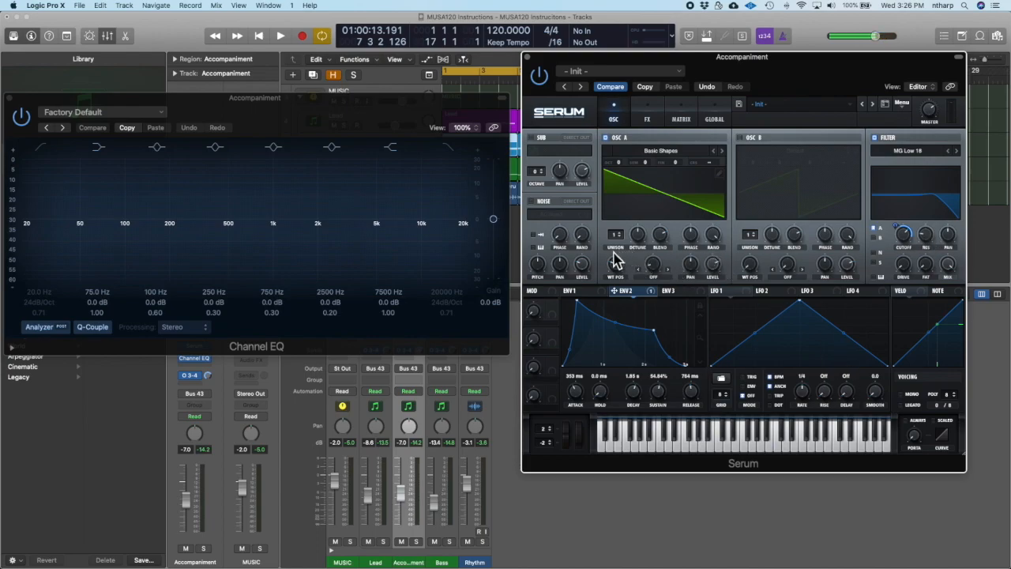
Set oscillator A's unison to 2 voices and vary the detune amount while auditioning the sound.
left_click_drag(621, 245, 623, 240)
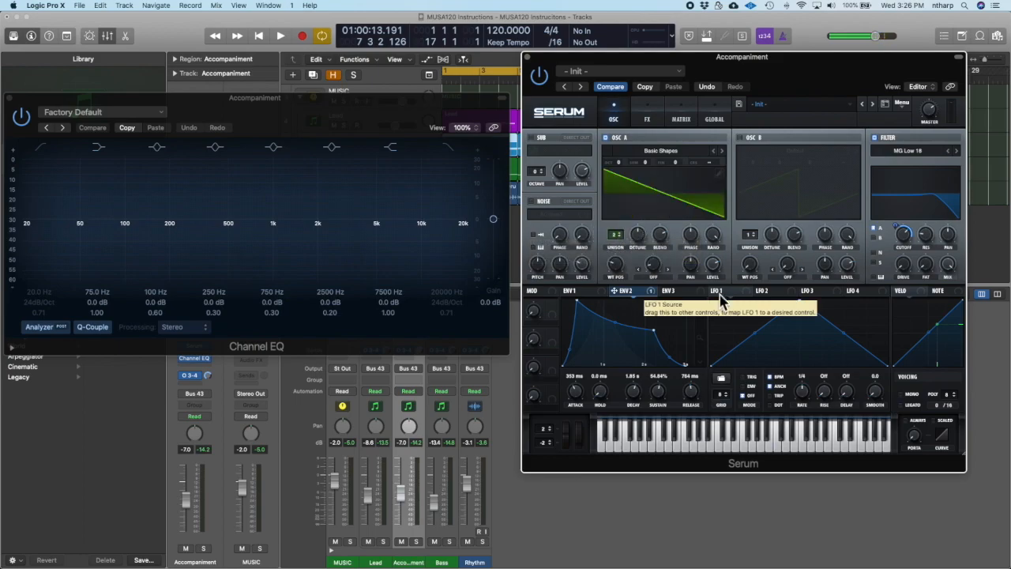
left_click(640, 236)
mouse_move(641, 240)
left_mouse_down()
mouse_move(639, 225)
mouse_move(643, 260)
mouse_move(632, 255)
mouse_move(640, 264)
mouse_move(641, 246)
left_mouse_up()
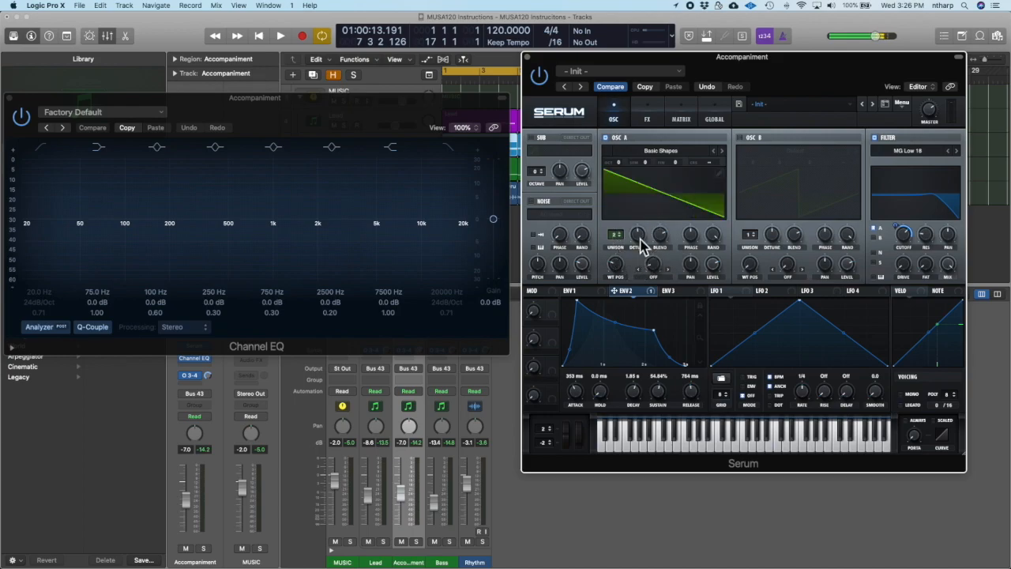
key("space")
left_click(641, 245)
left_click_drag(641, 240, 641, 241)
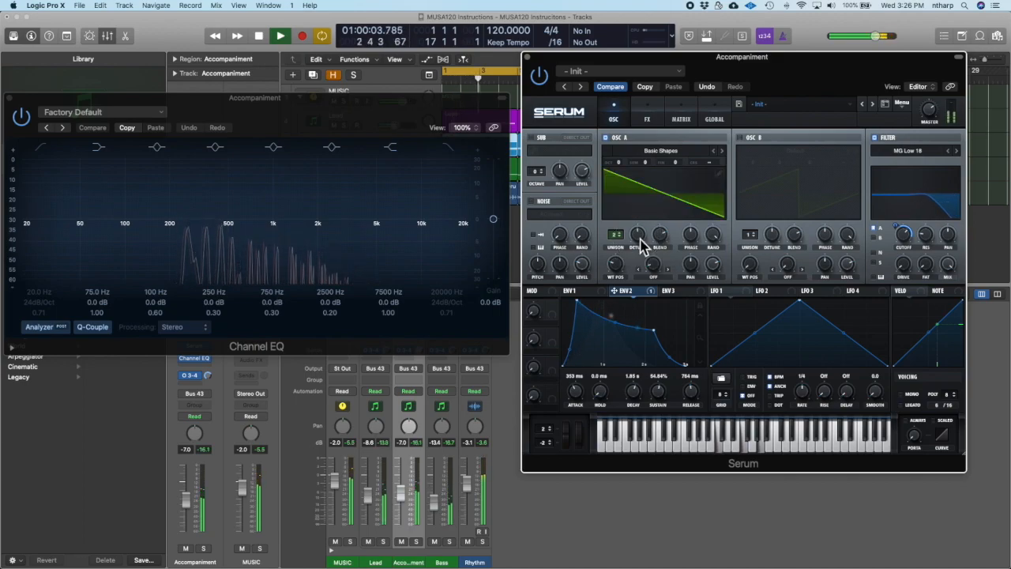
left_click_drag(646, 241, 644, 271)
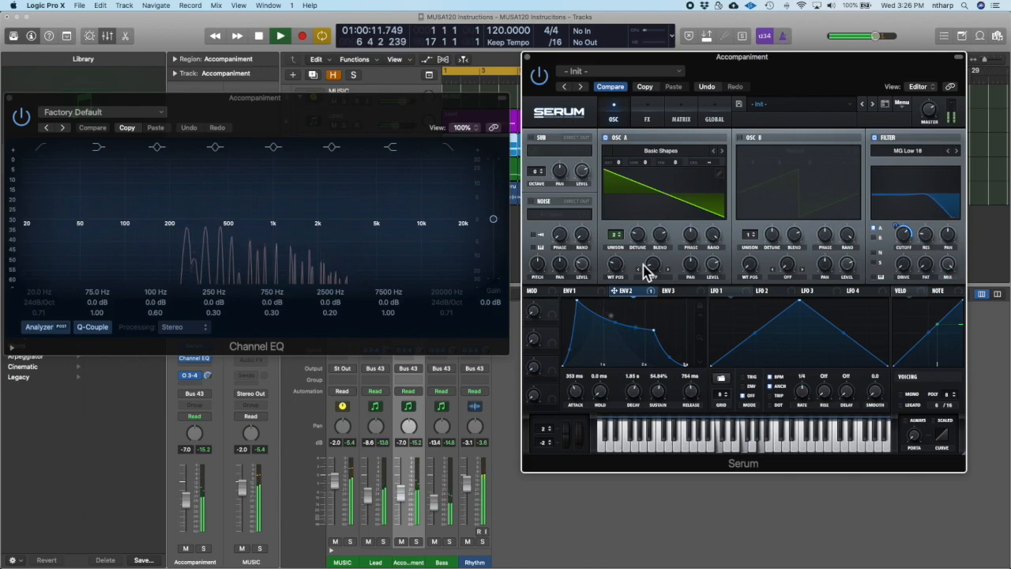
Raise oscillator A's unison to 4 voices, stop playback after auditioning it, and compare the shapes of Envelopes 1 and 2.
left_click_drag(616, 240, 615, 235)
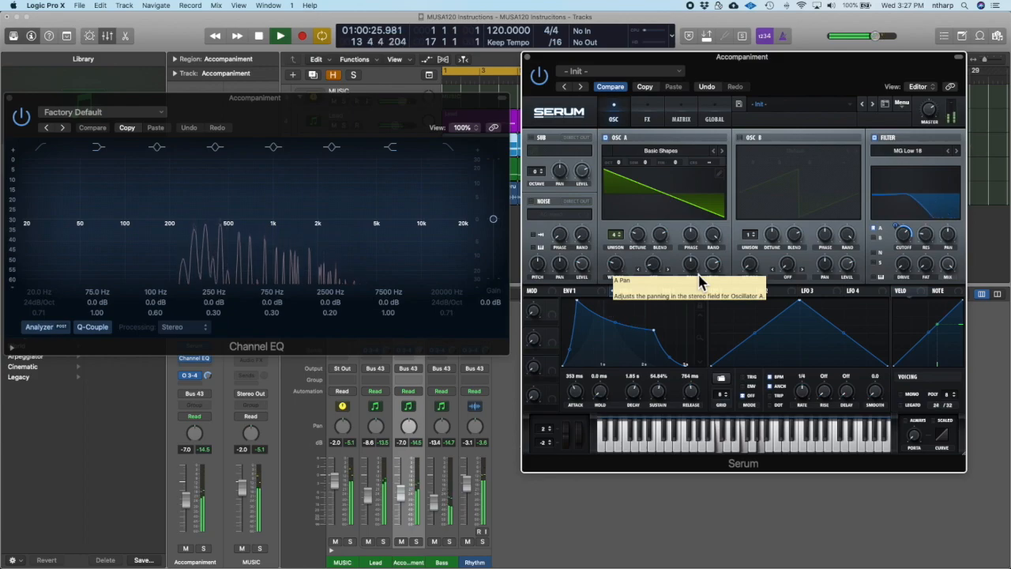
key("space")
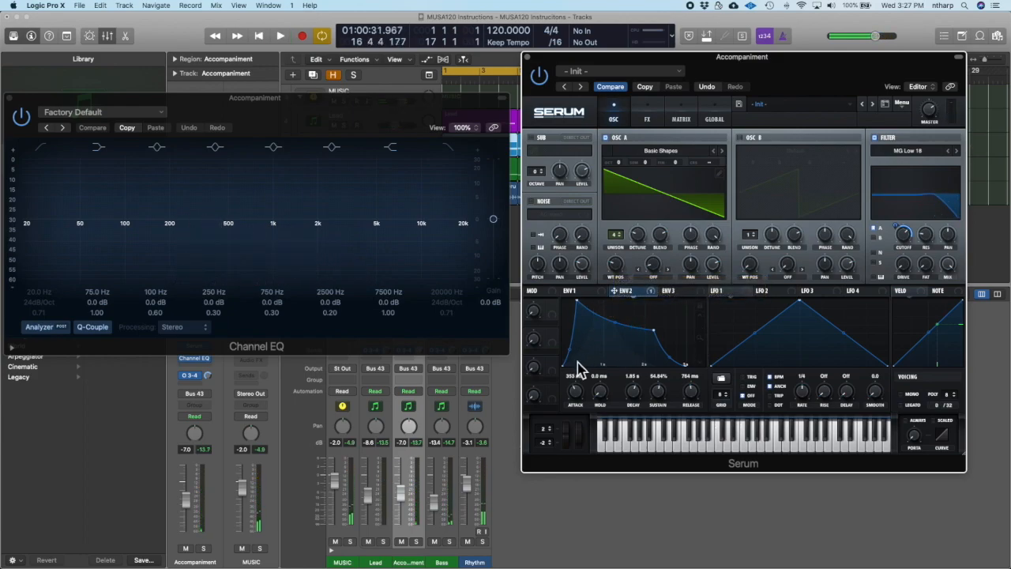
left_click(574, 293)
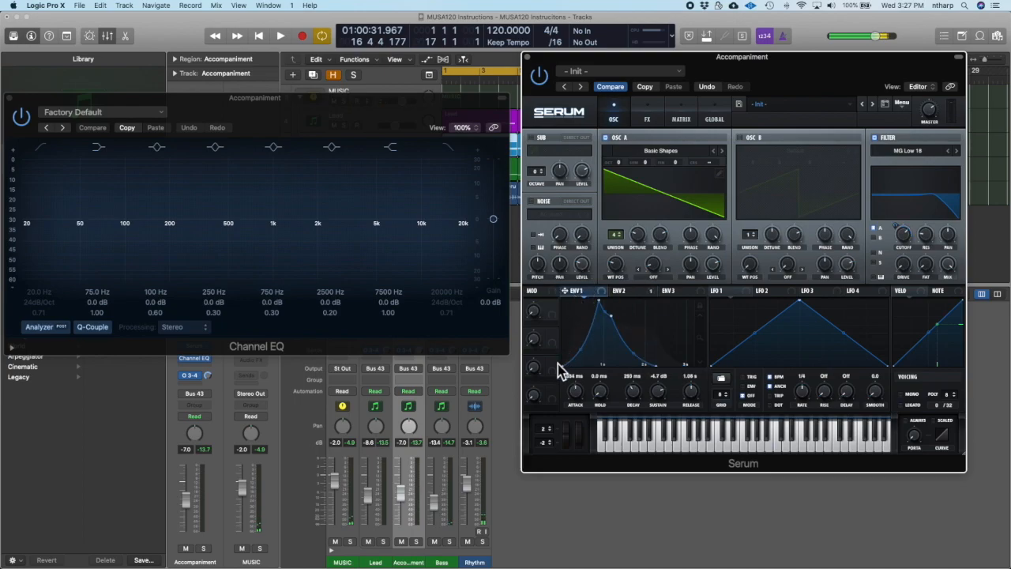
left_click(620, 291)
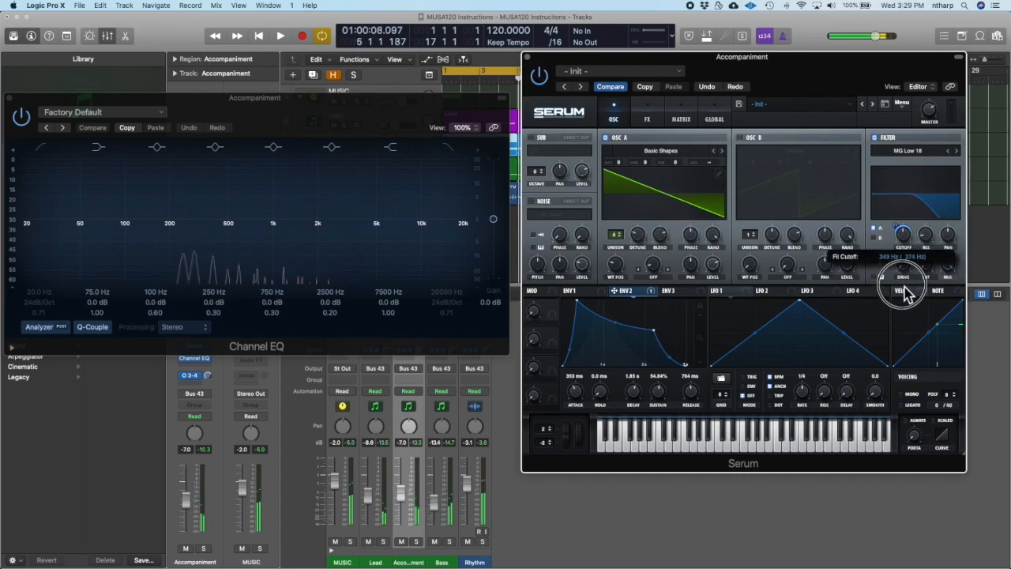
Raise the MG Low 18 filter cutoff while auditioning the pad, and close the Serum and Channel EQ windows.
left_click(903, 287)
mouse_move(903, 239)
left_mouse_down()
mouse_move(908, 225)
mouse_move(905, 241)
left_mouse_up()
key("space")
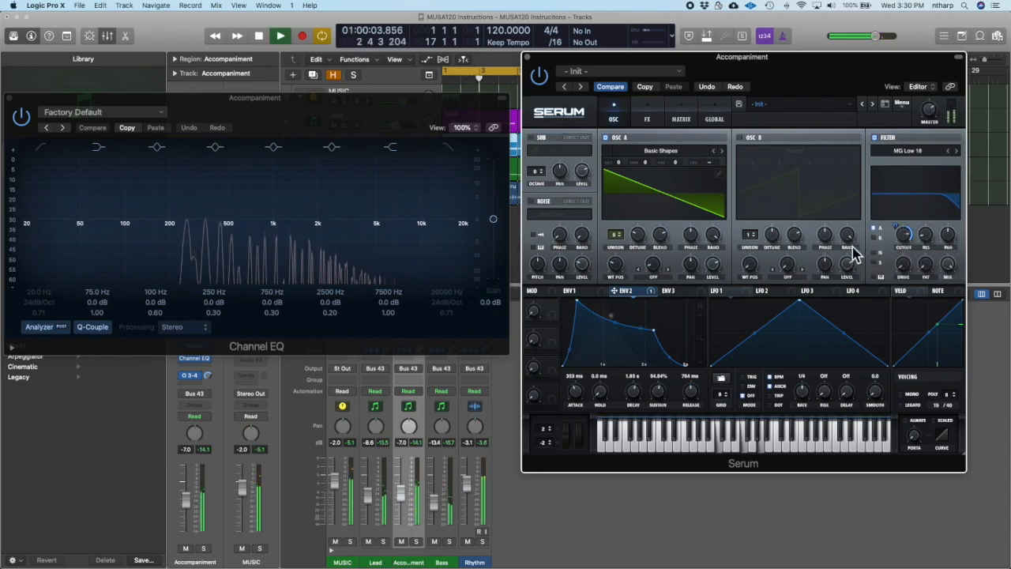
left_click_drag(904, 234, 905, 234)
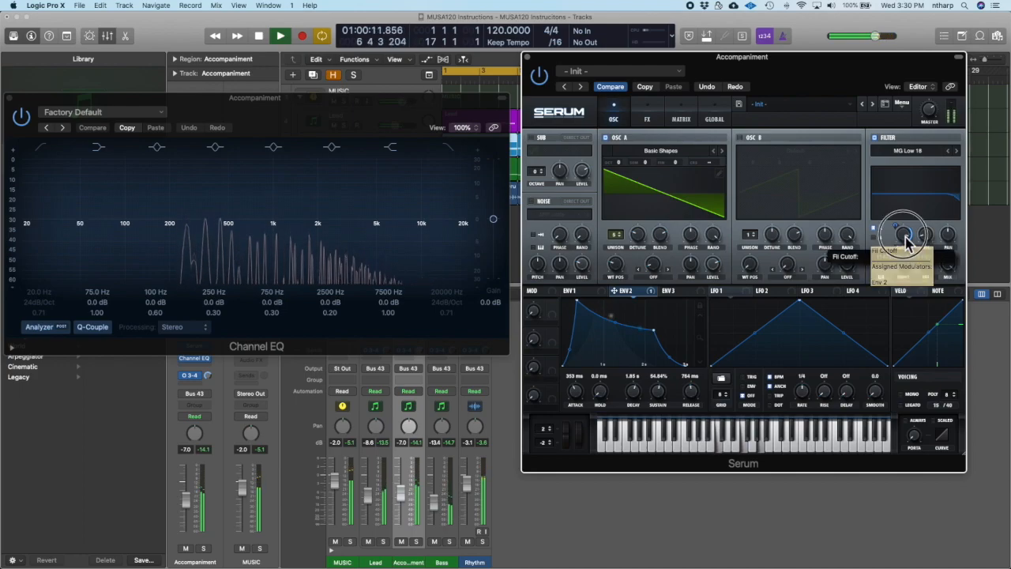
key("space")
key("super+w")
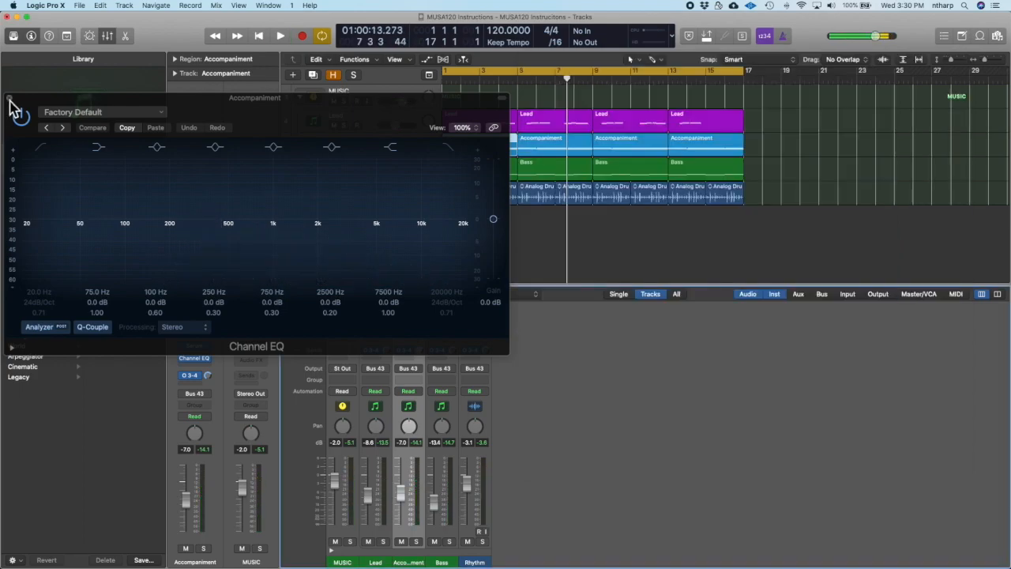
key("super+w")
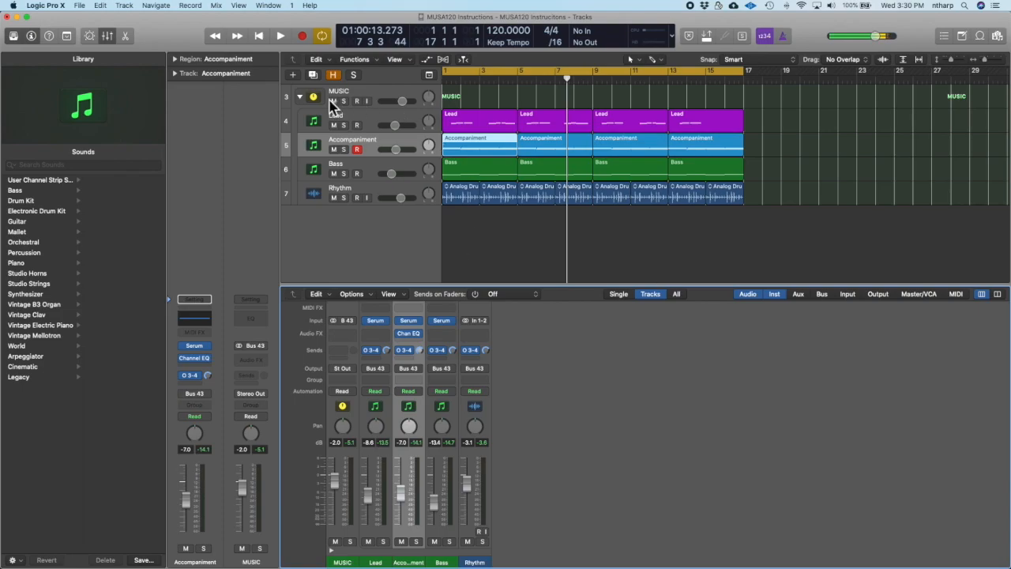
Duplicate the Accompaniment track with its settings and rename the copy "Accompaniment- pluck".
left_click(368, 150)
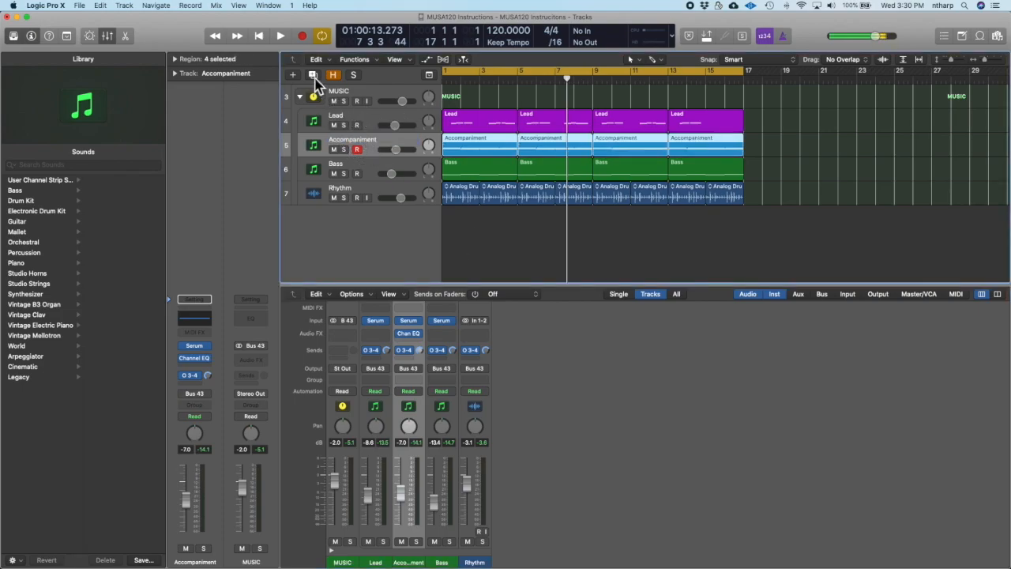
key("super+d")
double_click(393, 162)
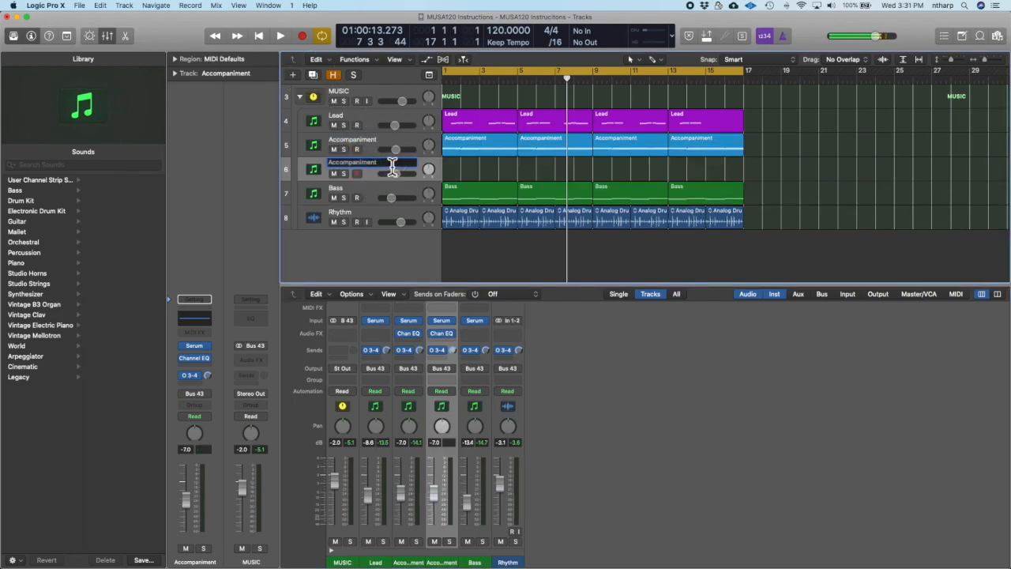
Rename the original Accompaniment track "Accompaniment-pad".
double_click(387, 143)
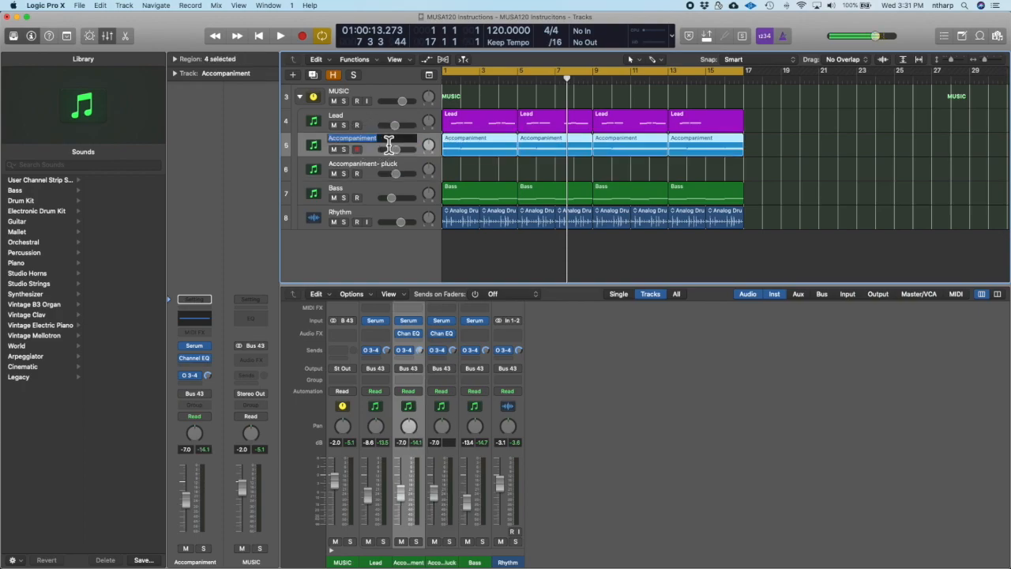
type("pad")
key("Return")
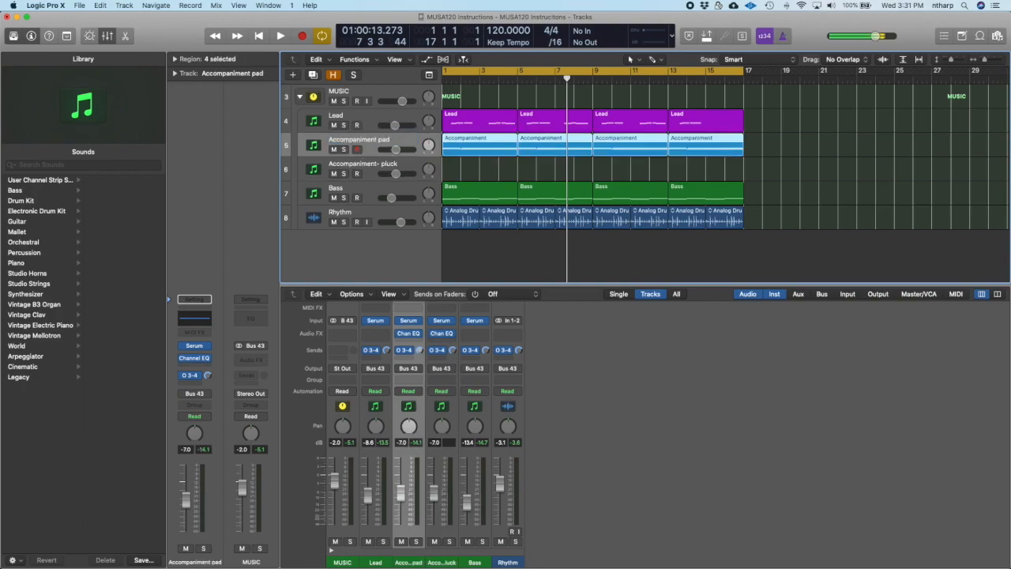
double_click(385, 141)
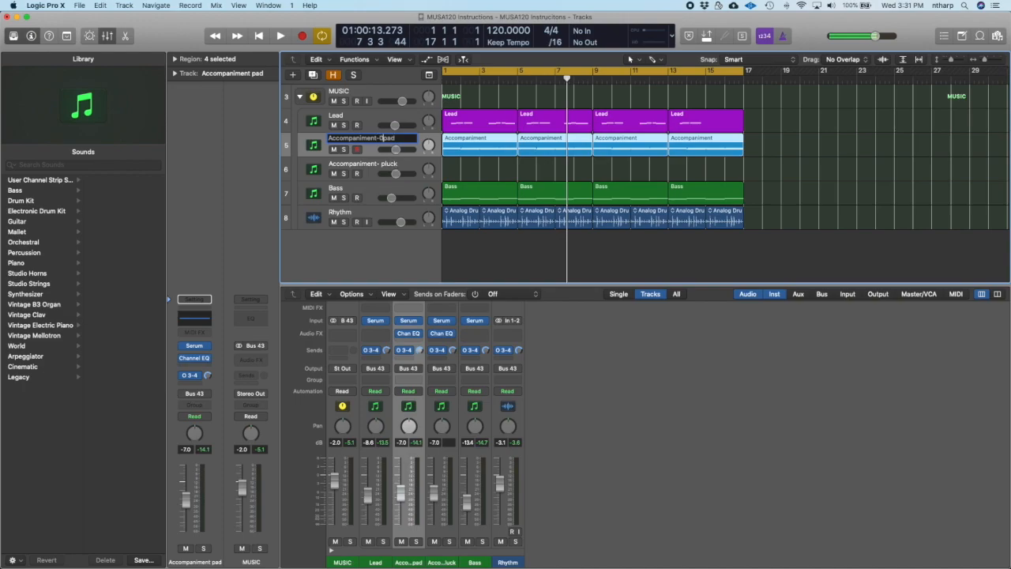
Copy all four Accompaniment regions from the pad track onto the pluck track.
left_click(488, 179)
left_click_drag(761, 175, 418, 136)
left_click_drag(480, 150, 481, 174)
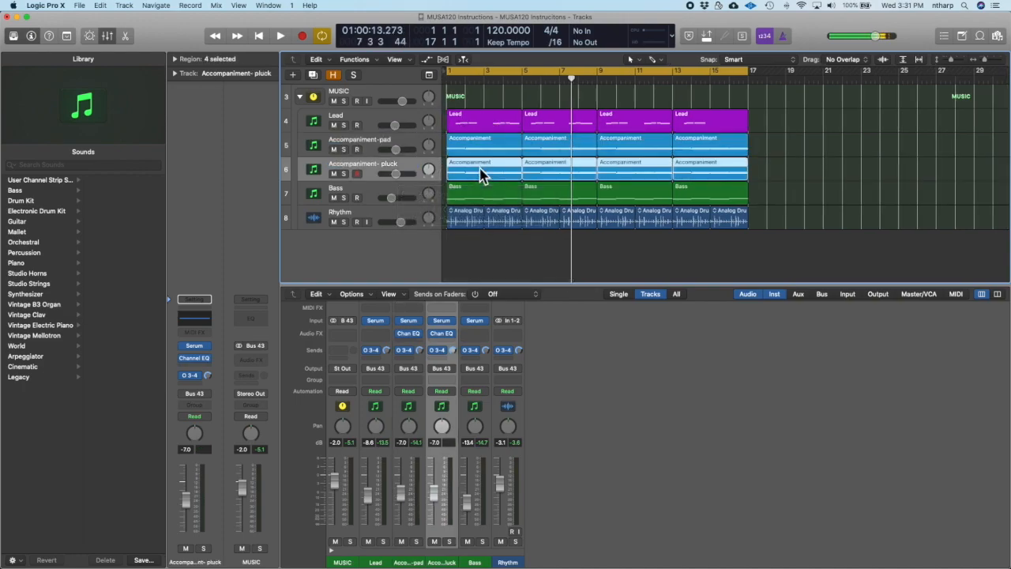
Mute the Lead, Accompaniment-pad, Bass and Rhythm tracks, leaving the pluck track active.
left_click(344, 174)
left_click(344, 173)
left_click_drag(333, 126, 333, 149)
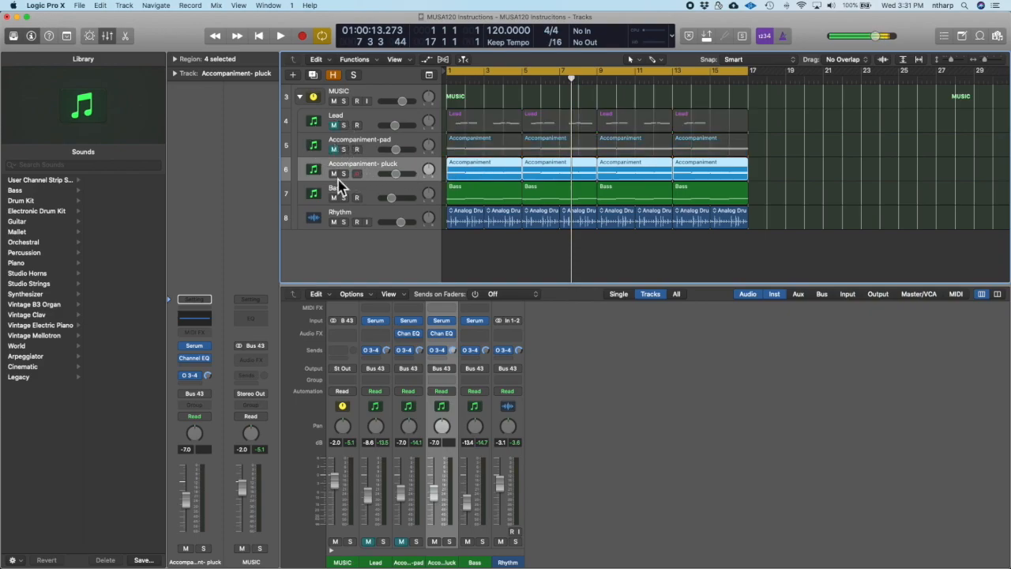
left_click(334, 198)
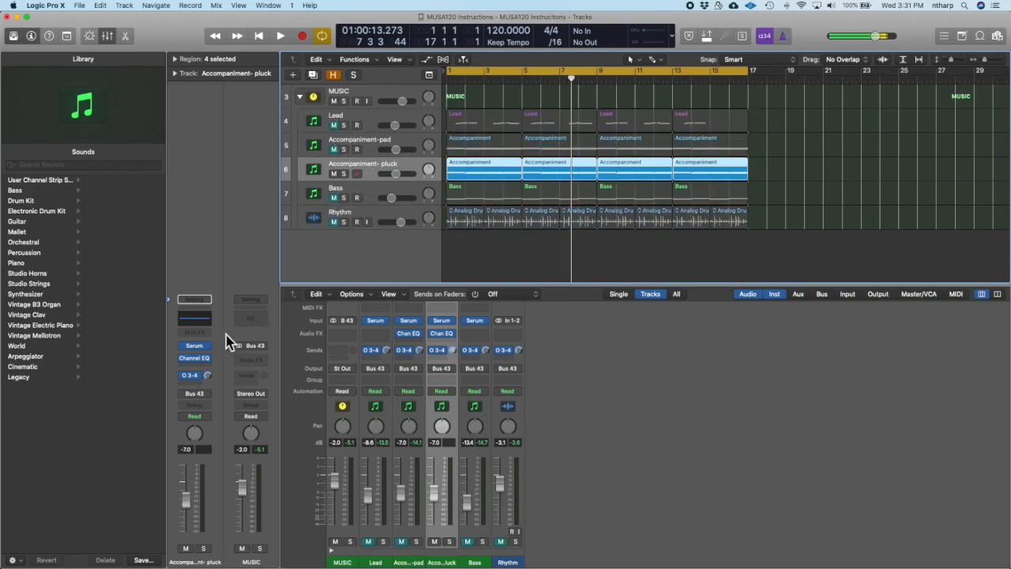
Insert the Arpeggiator MIDI effect on the Accompaniment- pluck track and close its window.
left_click(195, 332)
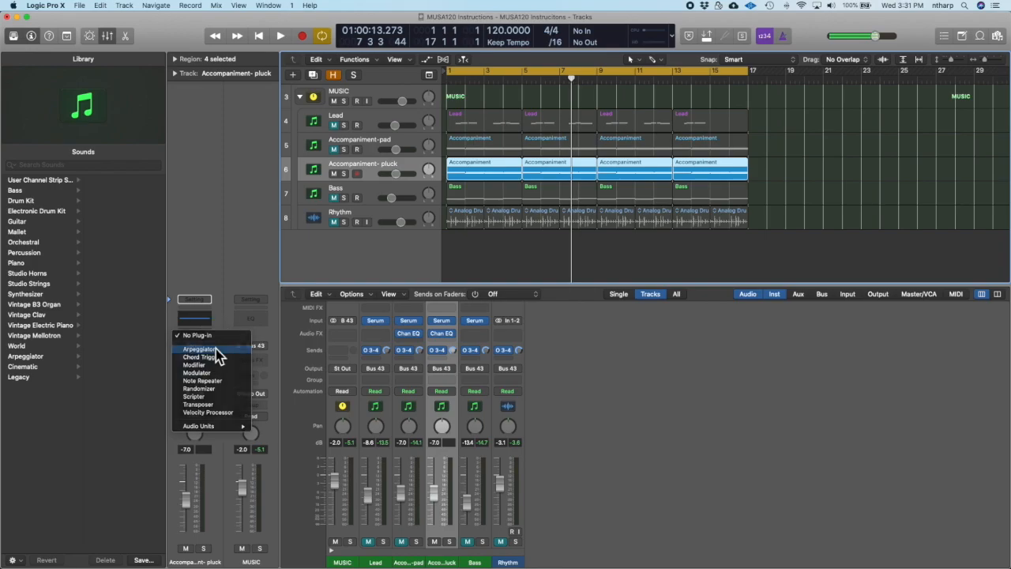
left_click(199, 349)
key("super+w")
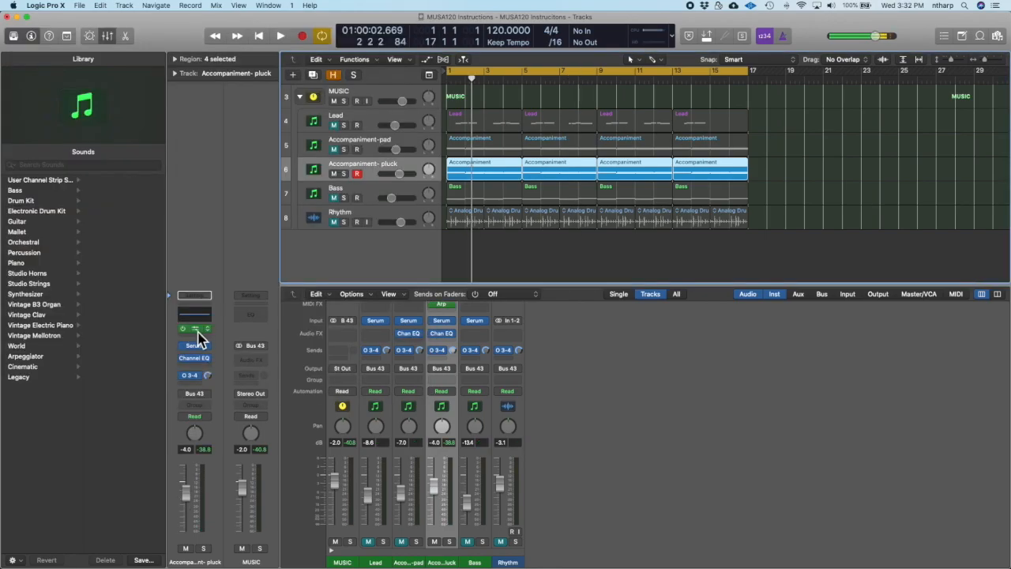
Open Serum on the Accompaniment- pluck track, move its window clear of the track list, and play the arpeggiated part.
left_click(194, 345)
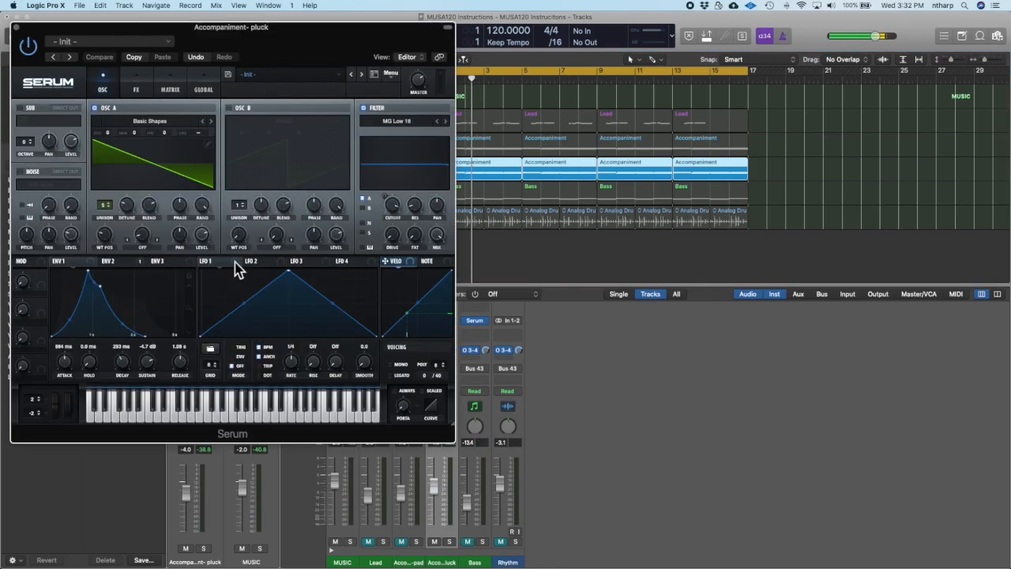
left_click_drag(323, 45, 708, 115)
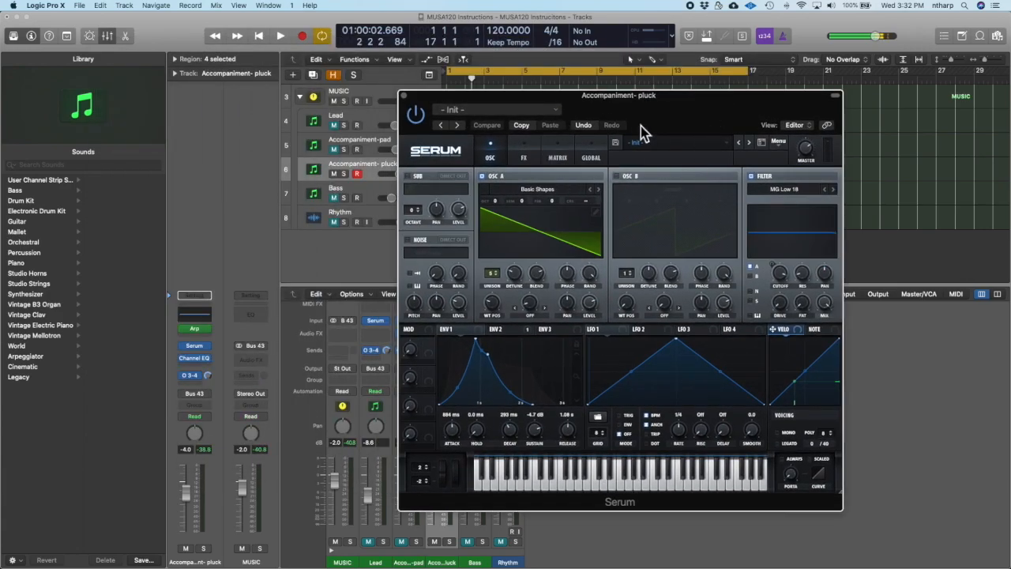
left_click_drag(648, 96, 753, 124)
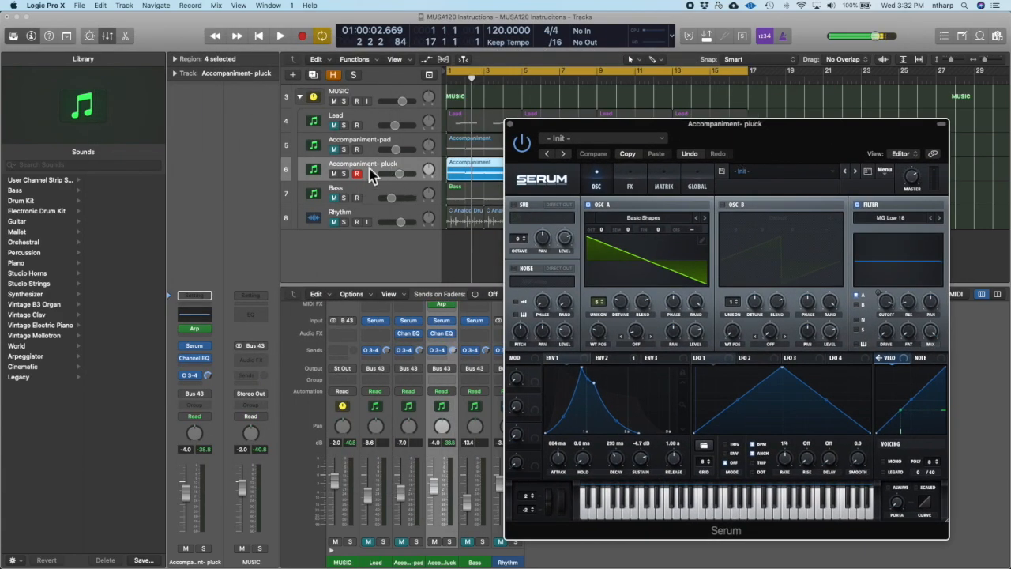
key("space")
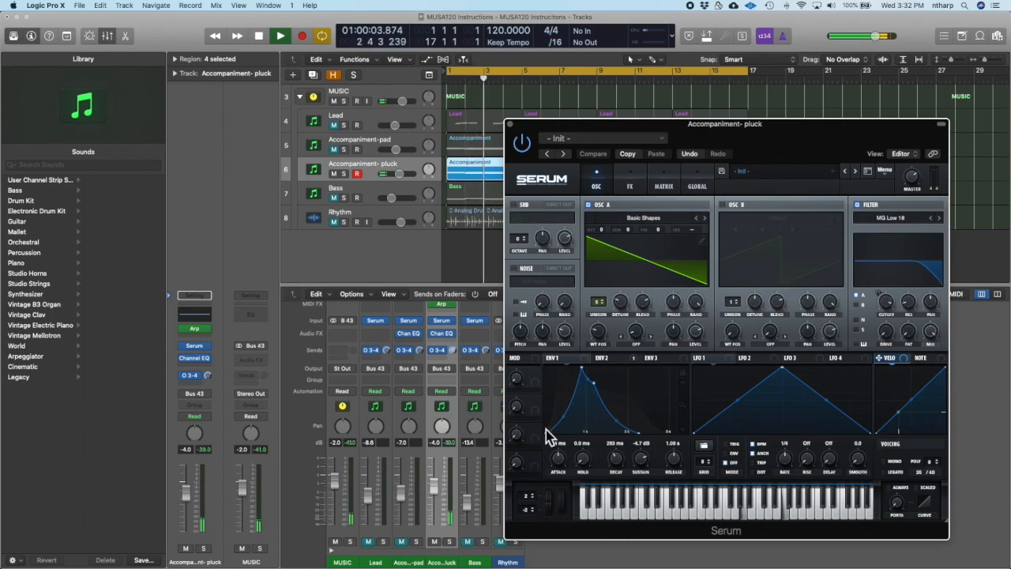
key("space")
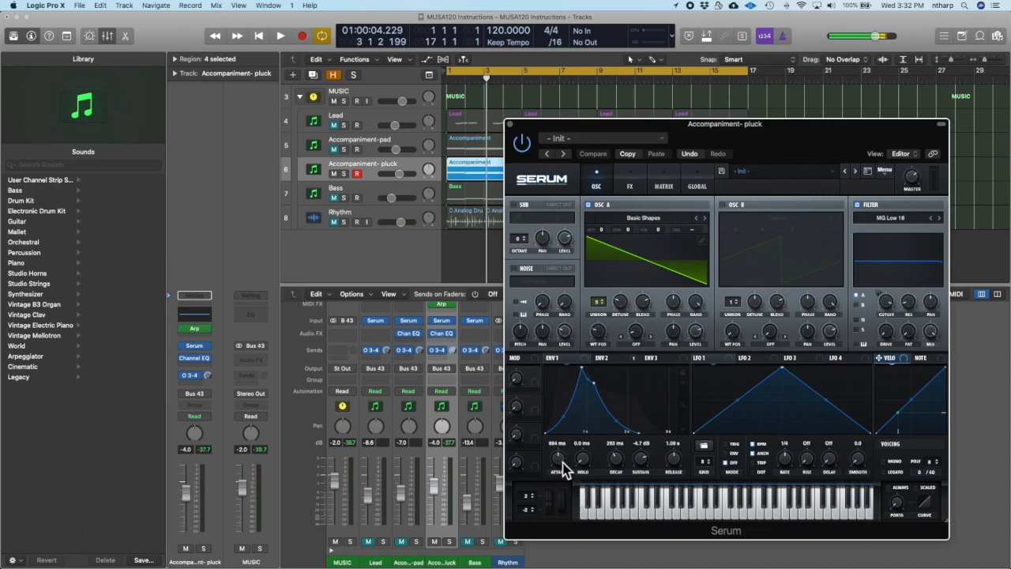
Shorten Serum's Envelope 1 attack to 20 ms while the pluck track plays.
key("space")
left_click_drag(559, 466, 559, 493)
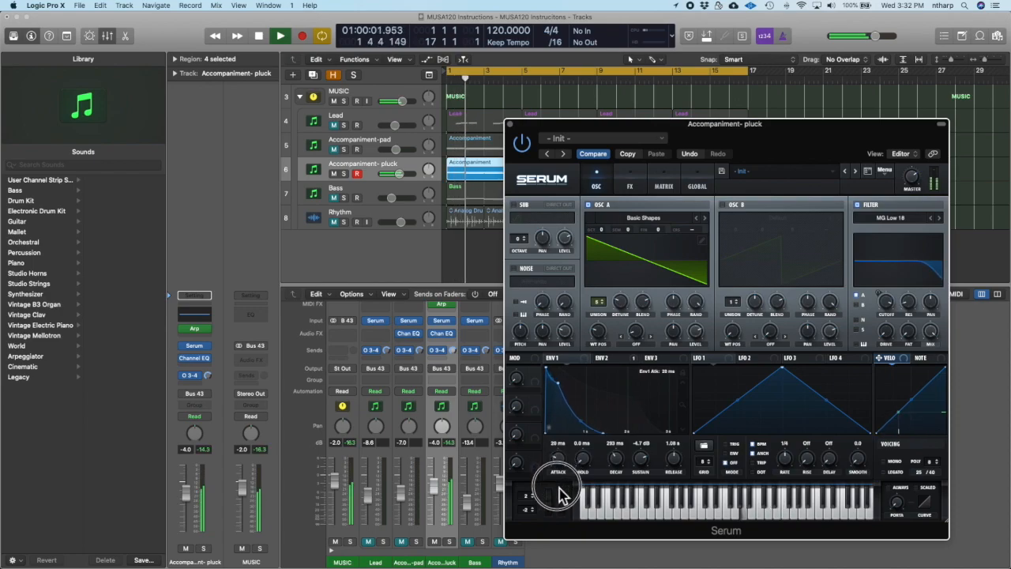
left_click_drag(559, 494, 559, 493)
key("space")
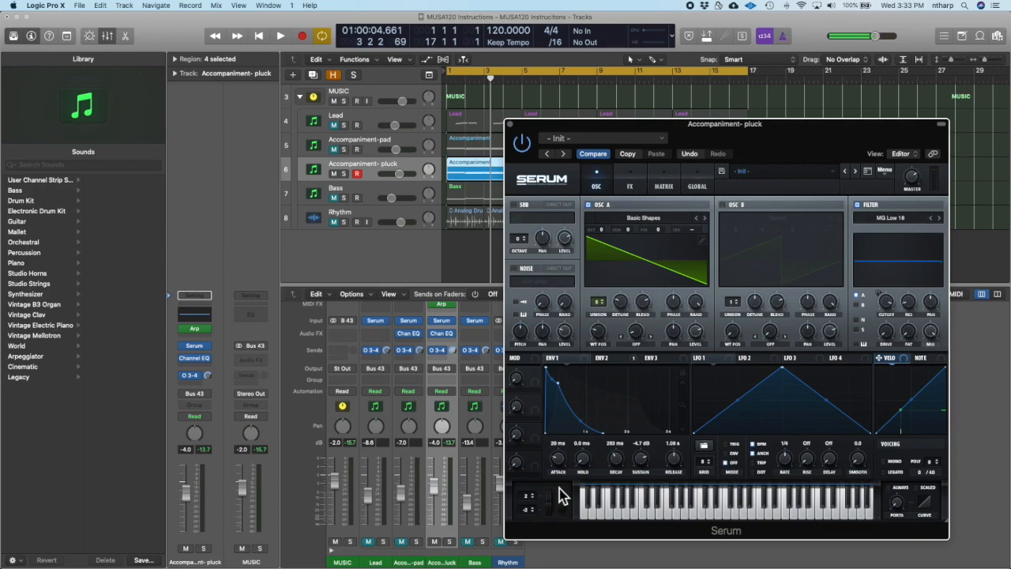
Reset Serum to its Init preset and play the pluck track with the default sound.
left_click(886, 175)
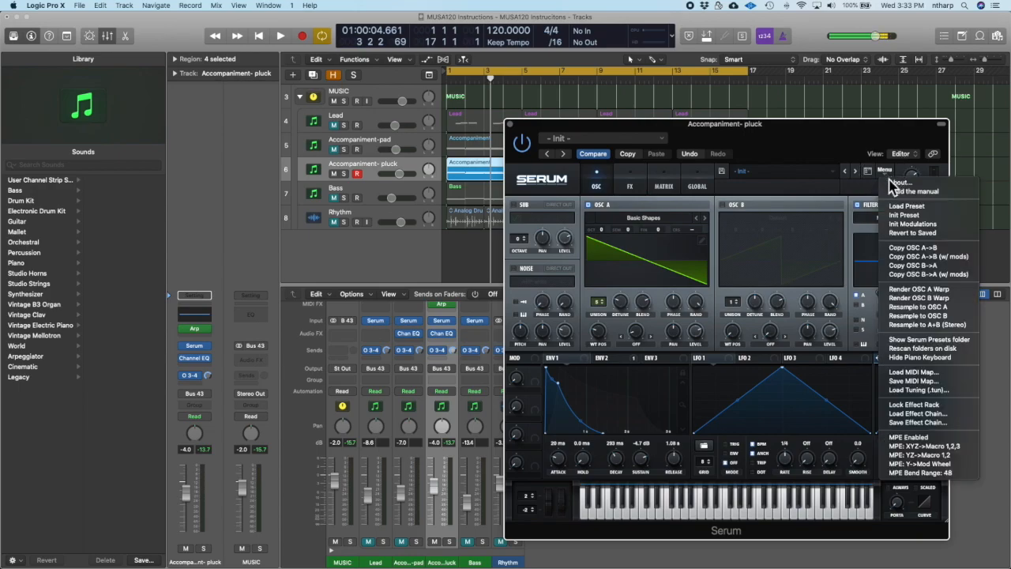
left_click(914, 218)
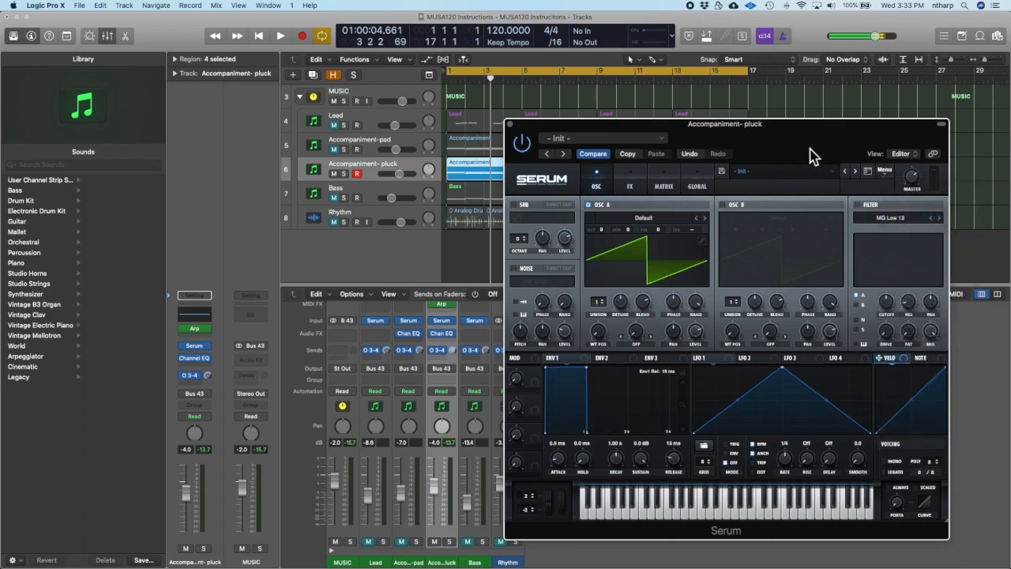
key("space")
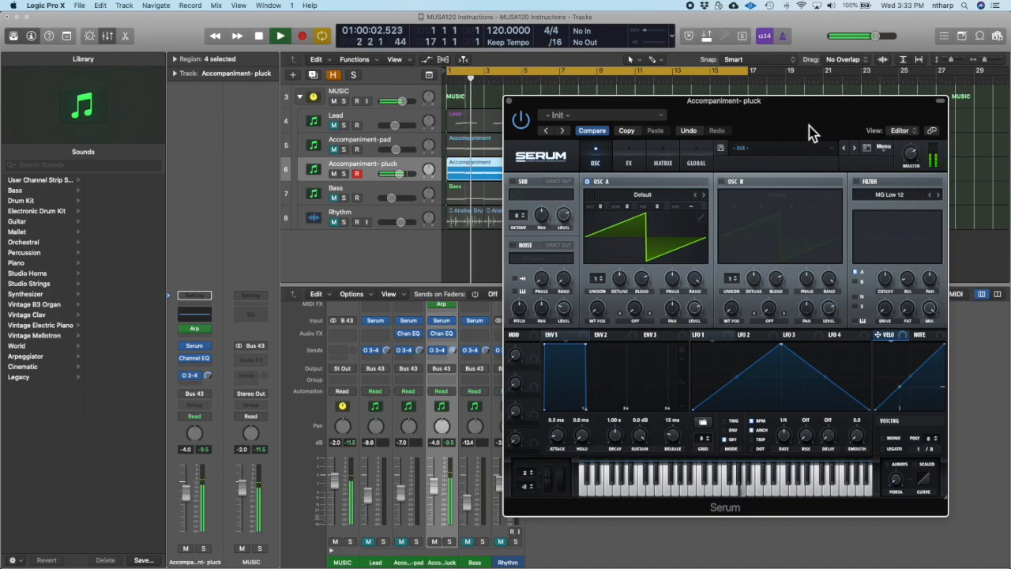
key("space")
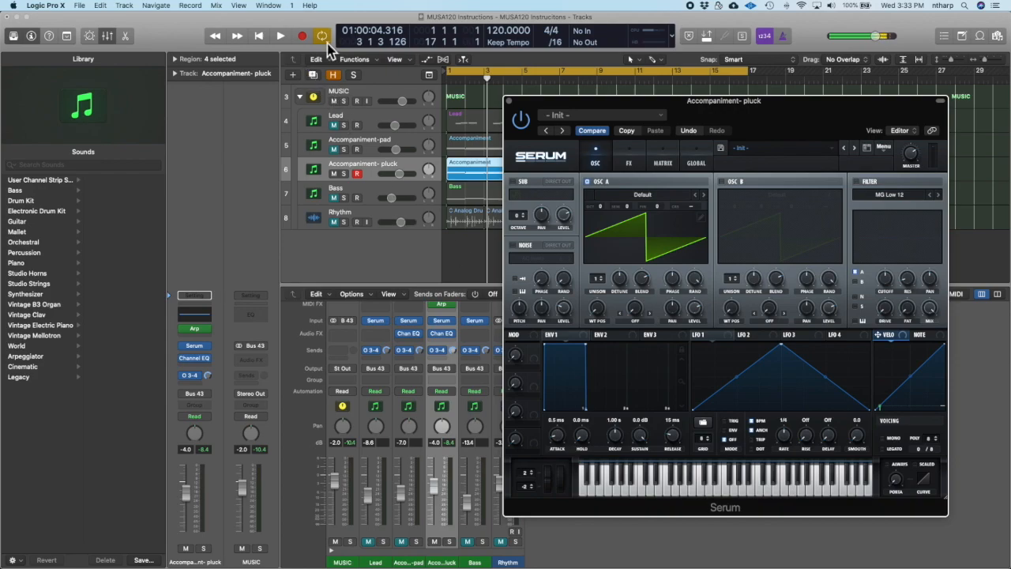
Unmute the Lead, Accompaniment-pad, Bass and Rhythm tracks and play the full mix.
left_click_drag(333, 126, 335, 222)
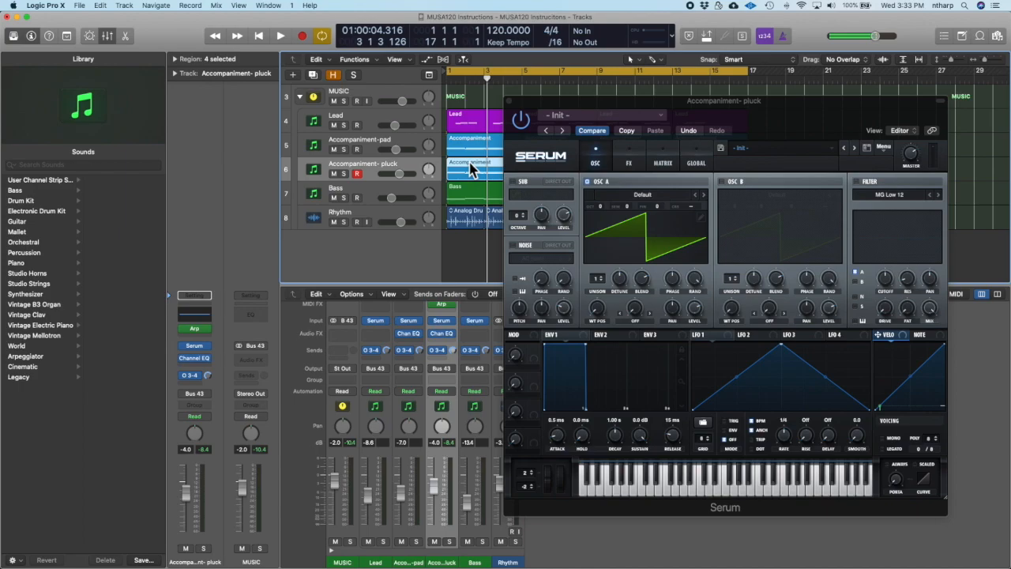
key("space")
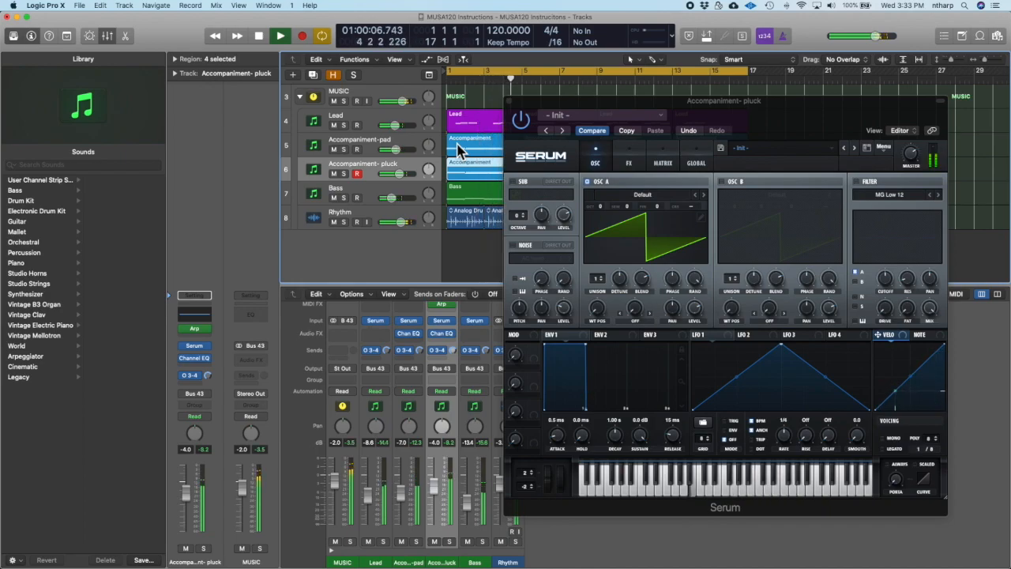
key("space")
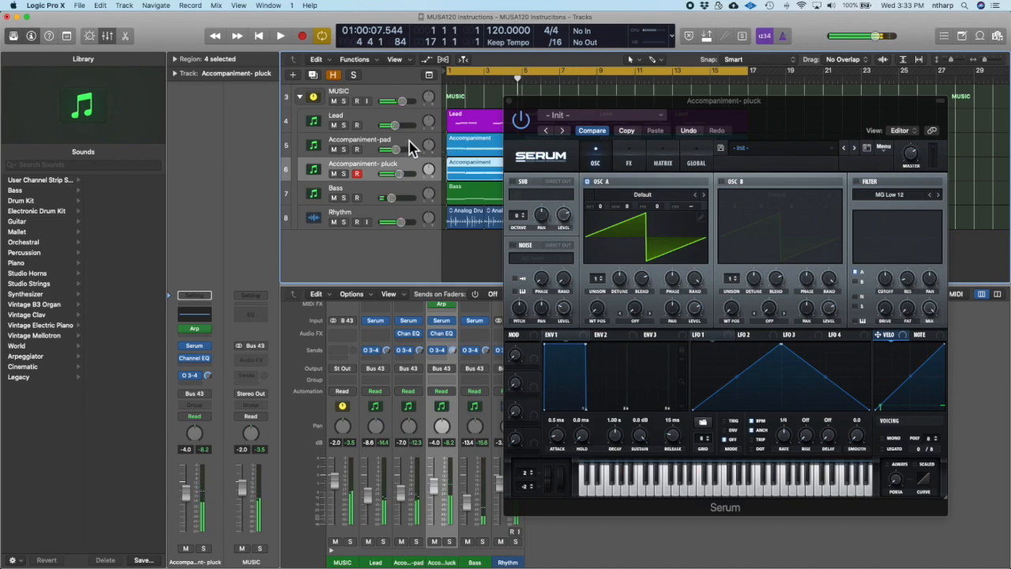
Copy the Channel EQ from the Accompaniment-pad channel strip to the Lead channel strip.
left_click(426, 124)
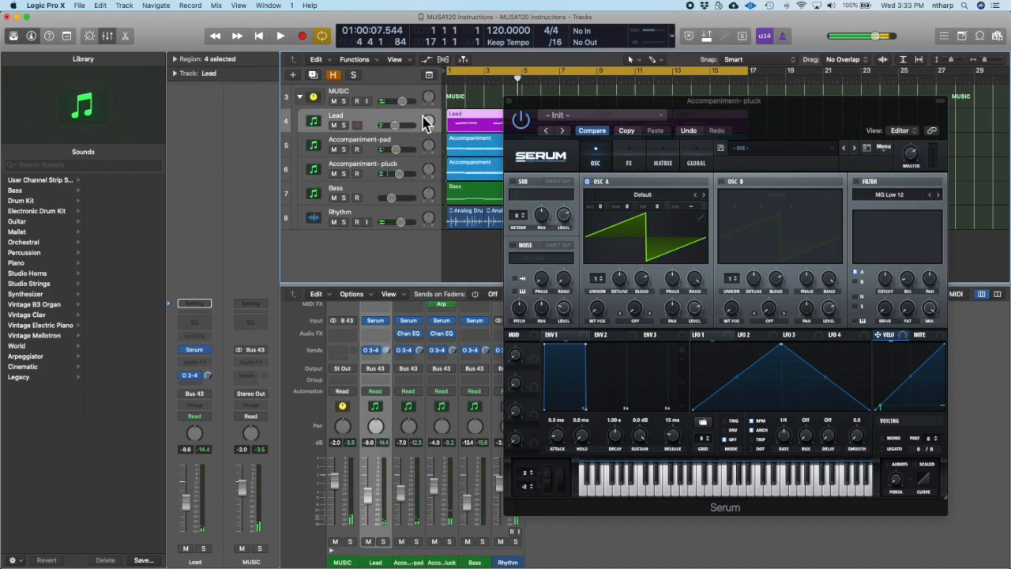
left_click_drag(408, 333, 377, 333)
scroll(453, 353, "up", 4)
scroll(454, 352, "down", 4)
scroll(453, 347, "up", 2)
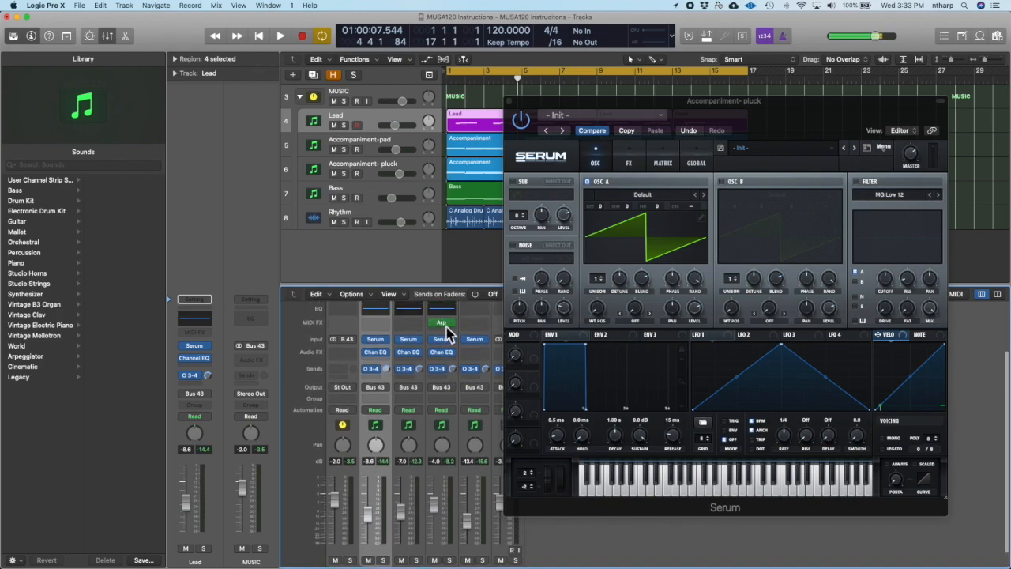
Enlarge the mixer, inspect the pluck track's Channel EQ, then close it and keep Serum open.
left_click(438, 310)
left_click_drag(978, 286, 985, 237)
key("space")
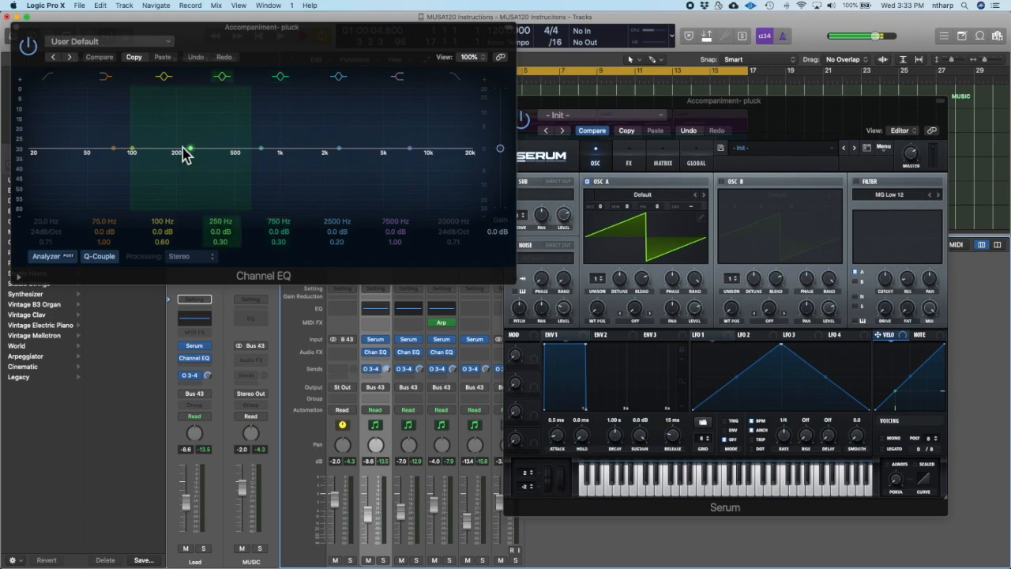
left_click_drag(654, 104, 662, 50)
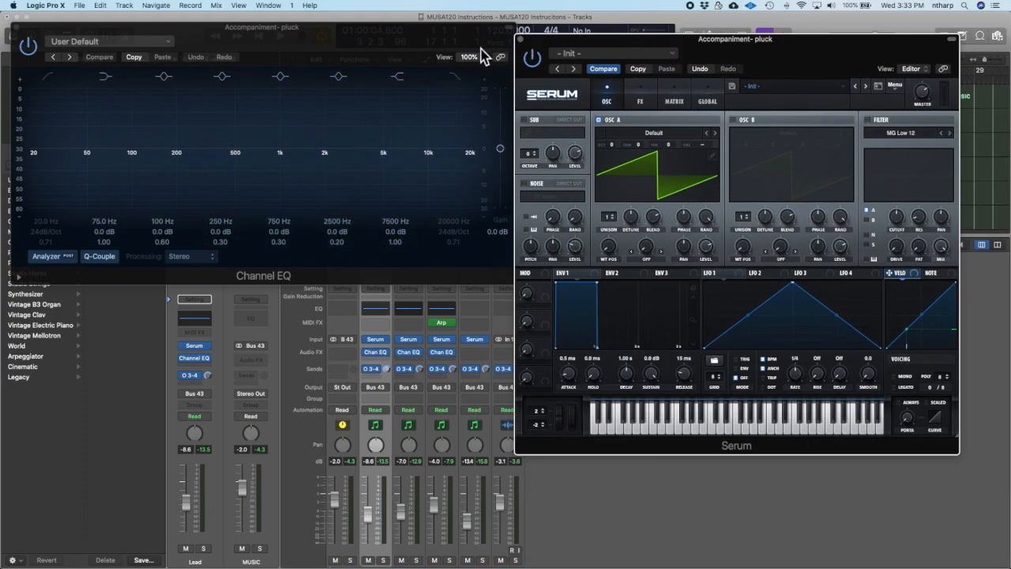
left_click(14, 29)
Enable Serum's MG Low 12 filter on the pluck sound and adjust its cutoff while the full mix plays.
left_click_drag(780, 40, 706, 41)
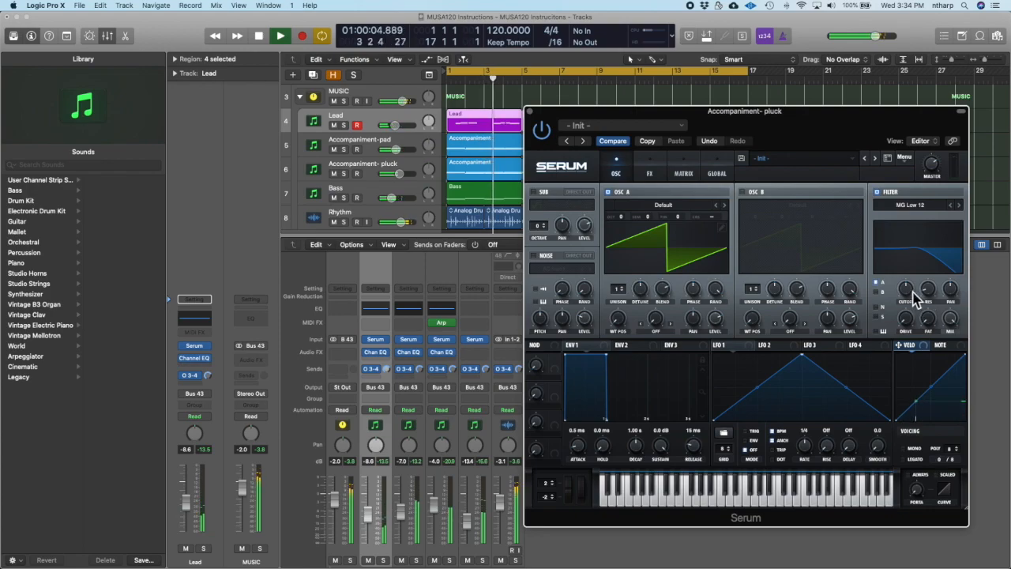
left_click_drag(914, 297, 909, 275)
key("space")
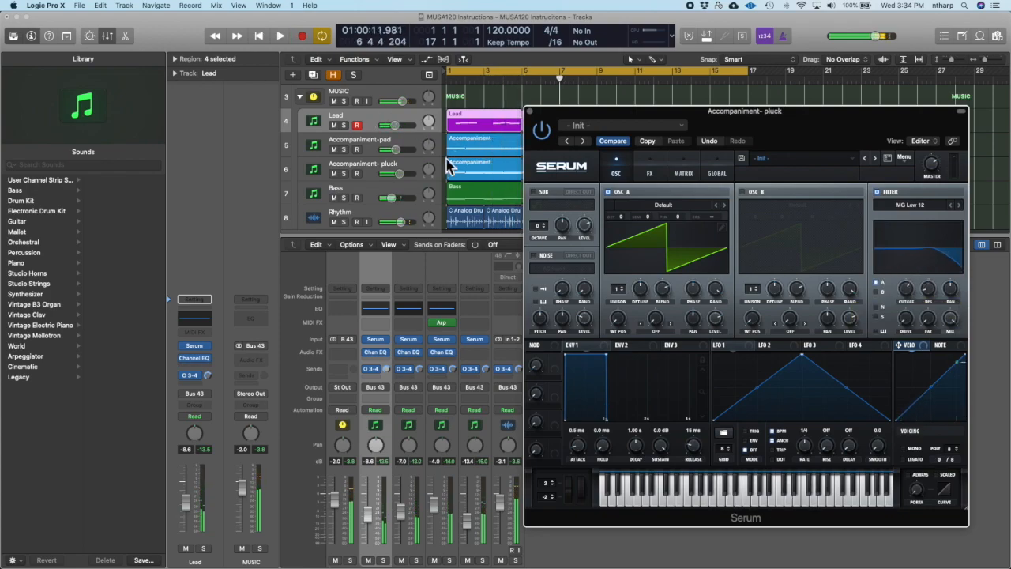
key("space")
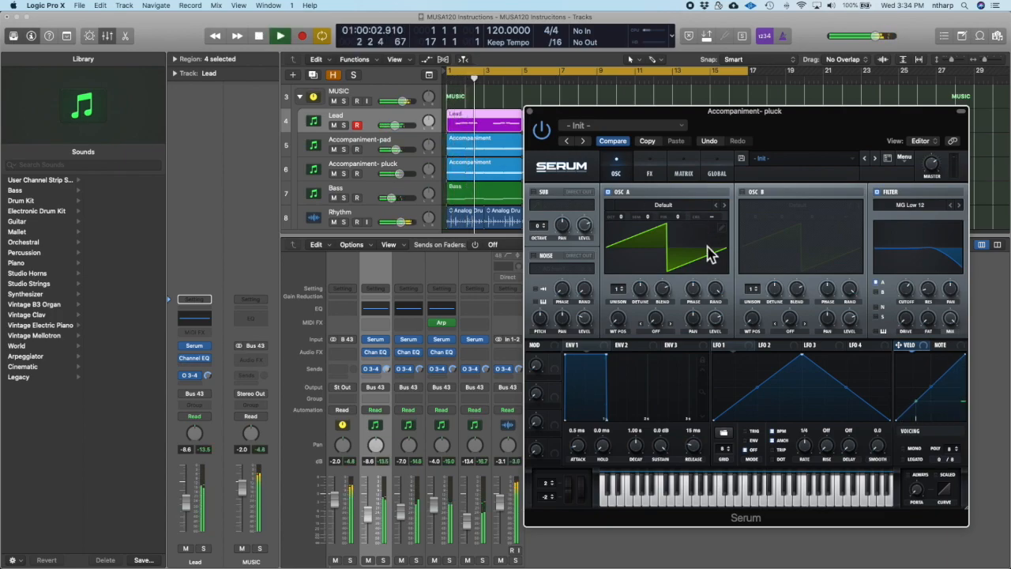
key("space")
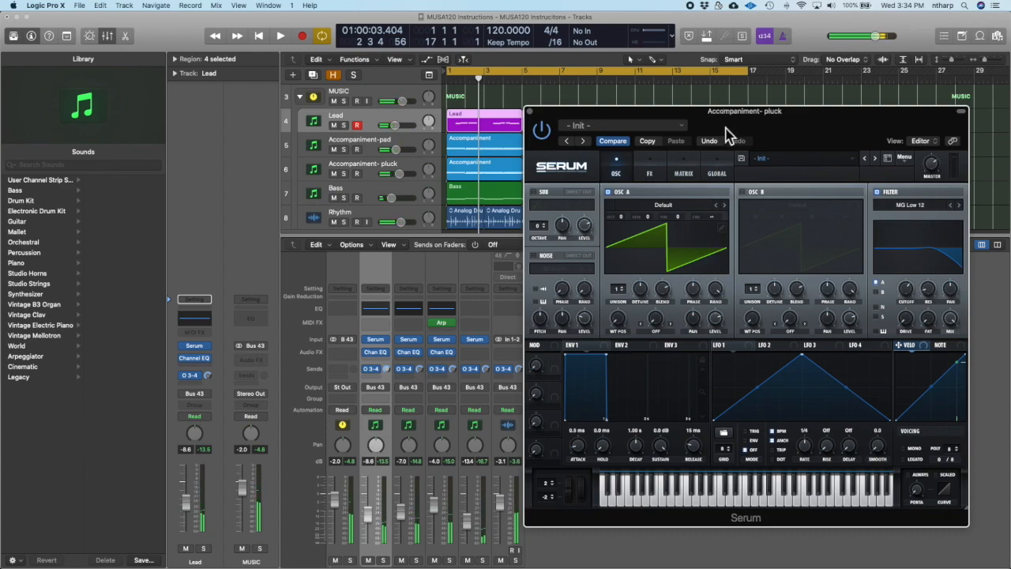
Shape Envelope 1 into a pluck with a 0.3 ms attack, about 360 ms decay and about -15.5 dB sustain.
left_click_drag(727, 135, 715, 55)
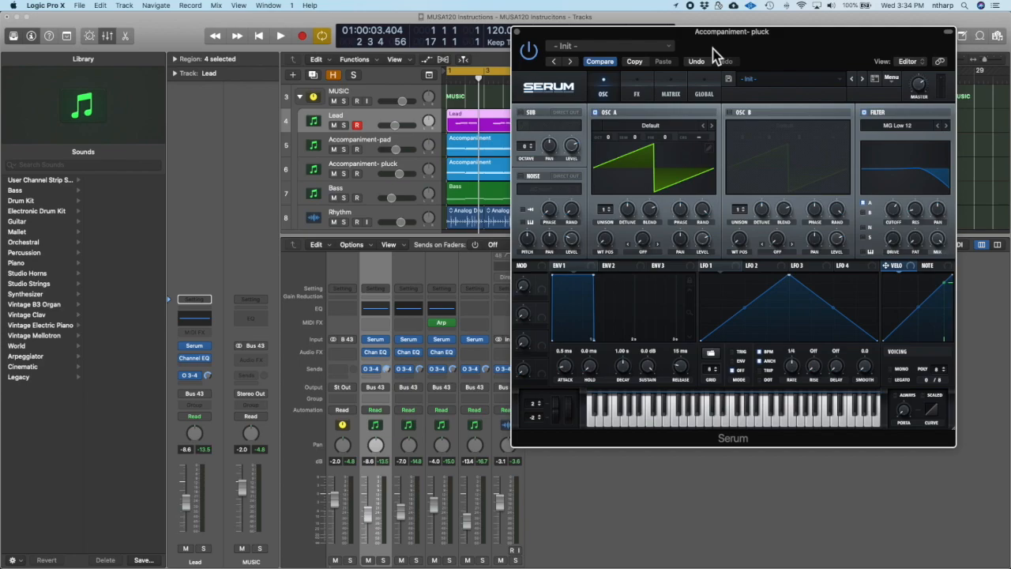
left_click_drag(591, 280, 578, 309)
left_click_drag(573, 376, 566, 378)
mouse_move(579, 310)
left_mouse_down()
mouse_move(574, 301)
mouse_move(569, 318)
left_mouse_up()
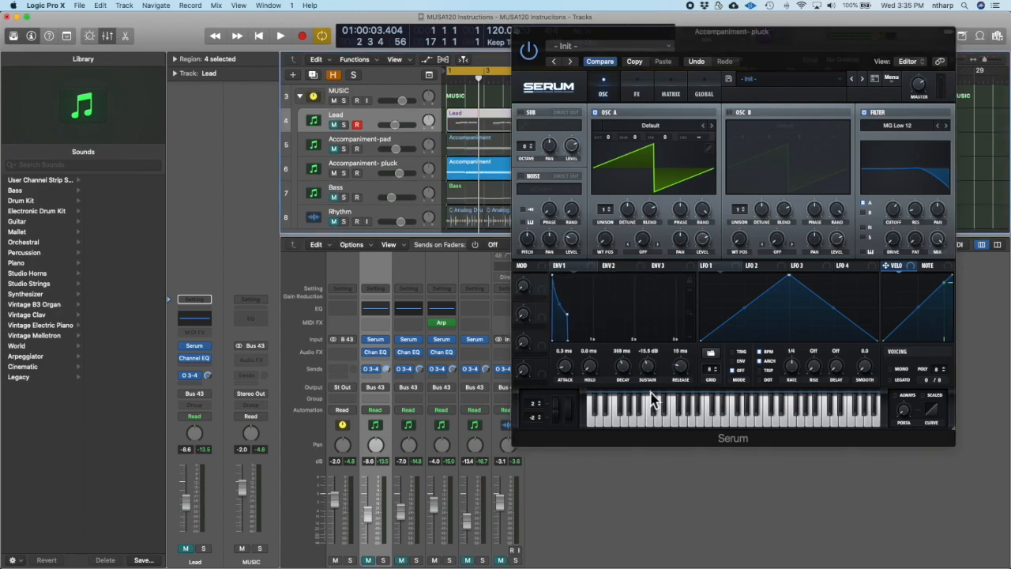
Set Envelope 1's release to about 364 ms, decay to about 208 ms and sustain to minus infinity during playback.
mouse_move(677, 371)
left_mouse_down()
mouse_move(683, 357)
mouse_move(647, 371)
mouse_move(628, 411)
mouse_move(628, 379)
mouse_move(628, 413)
mouse_move(681, 357)
mouse_move(707, 361)
mouse_move(688, 357)
mouse_move(683, 375)
left_mouse_up()
key("space")
left_click_drag(622, 366, 624, 328)
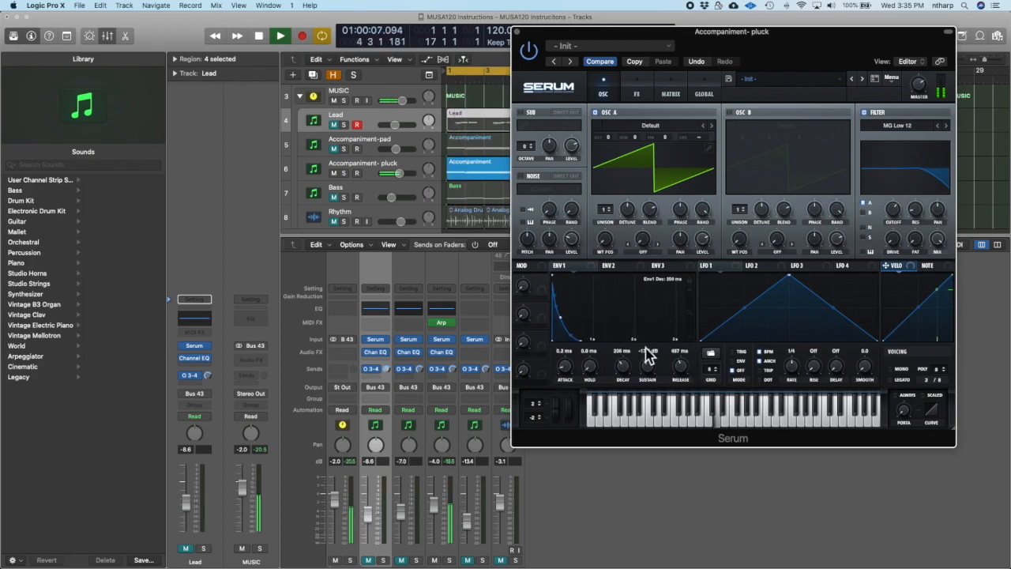
left_click_drag(684, 371, 646, 374)
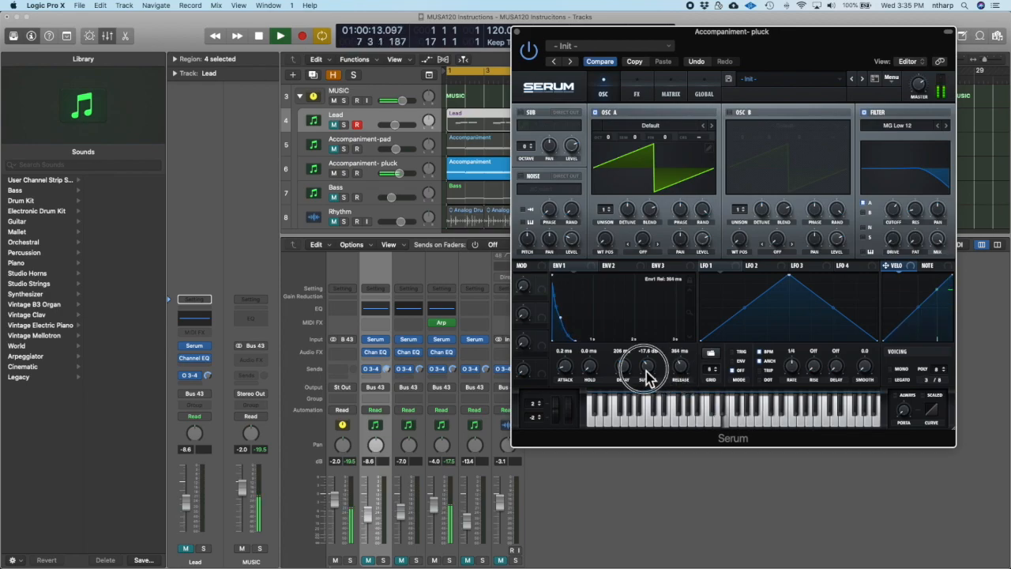
key("space")
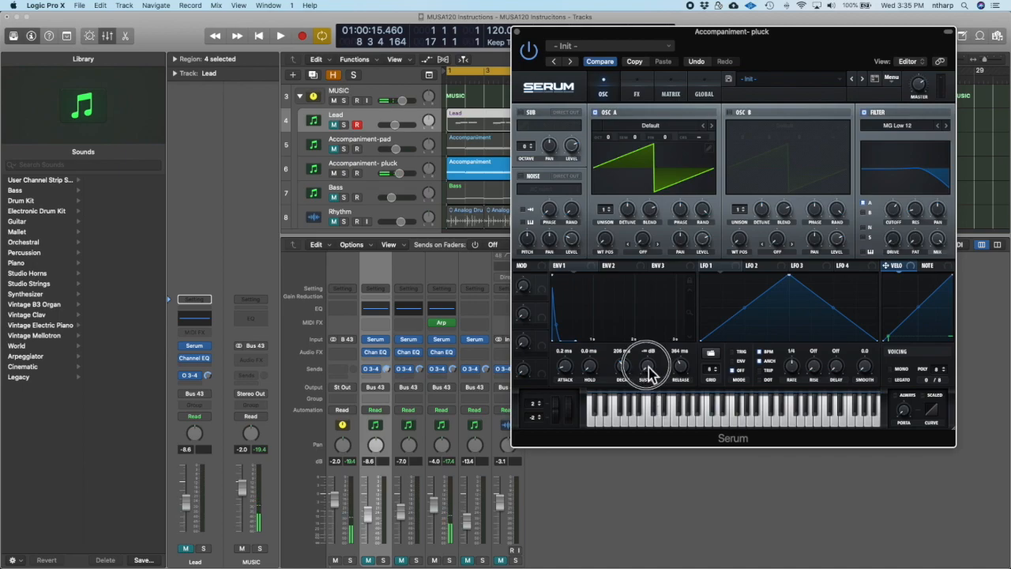
Fine-tune Envelope 1 to about 380 ms release, 0.3 ms attack and 273 ms decay while the pluck plays.
left_click_drag(648, 371, 683, 381)
key("space")
left_click_drag(566, 368, 565, 366)
left_click_drag(622, 367, 622, 366)
left_click(622, 366)
key("space")
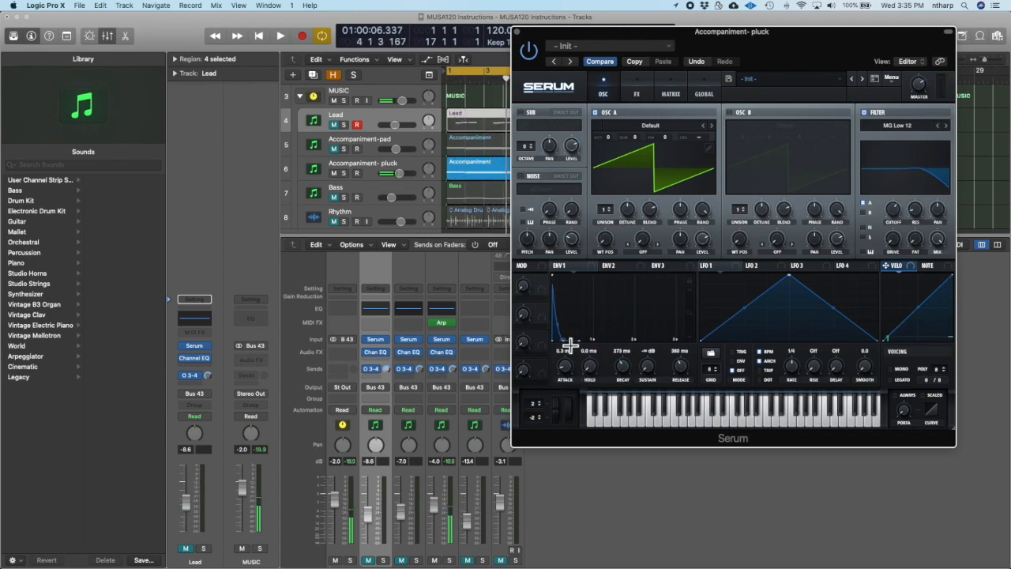
Settle Envelope 1's decay at about 238 ms while auditioning the pluck.
left_click_drag(622, 367, 623, 374)
key("space")
key("space")
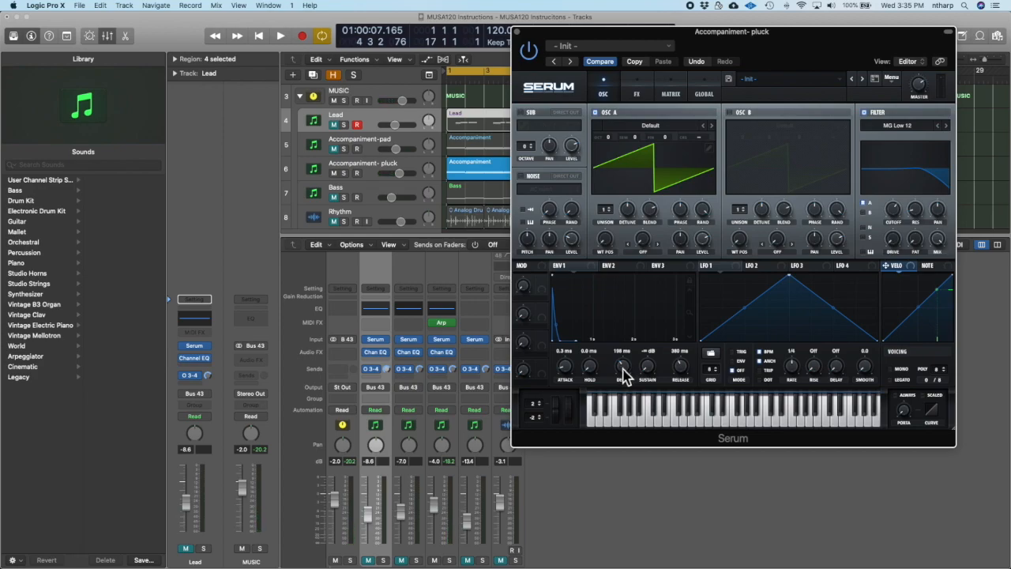
key("space")
left_click_drag(623, 374, 624, 375)
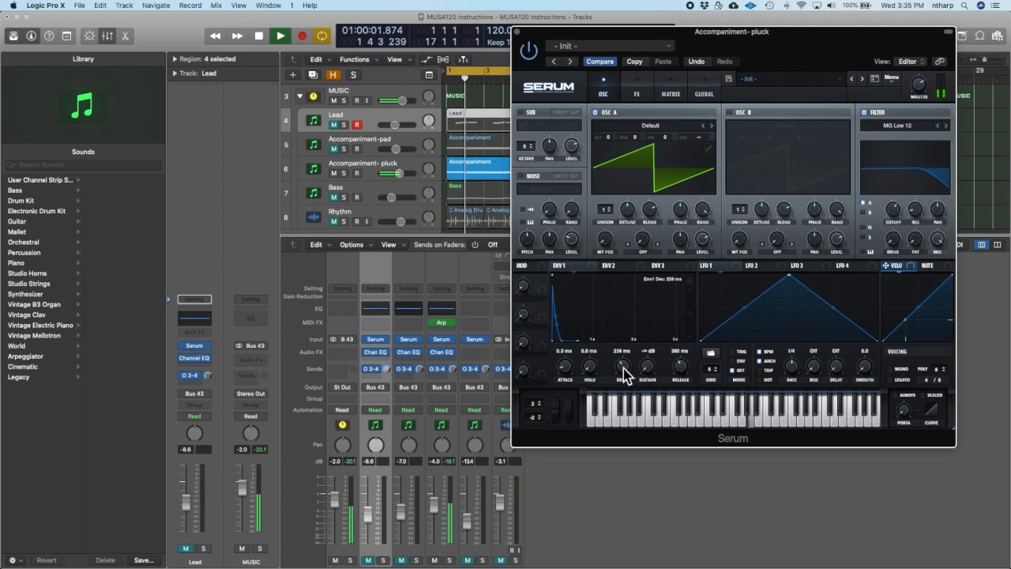
Unmute all the muted music tracks, listen to the pluck in the full mix, and stop playback.
left_click_drag(334, 125, 334, 221)
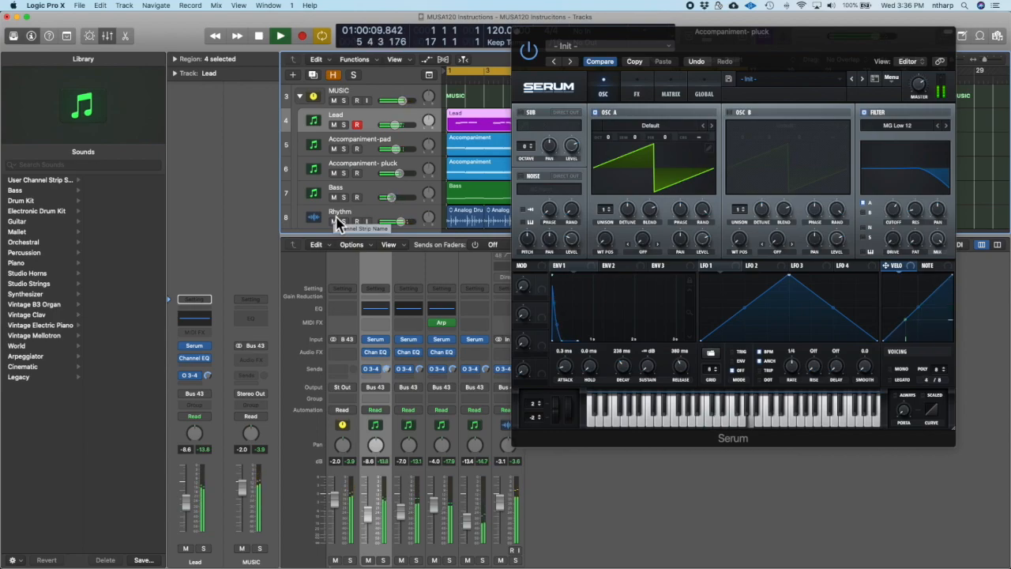
key("space")
scroll(434, 299, "down", 2)
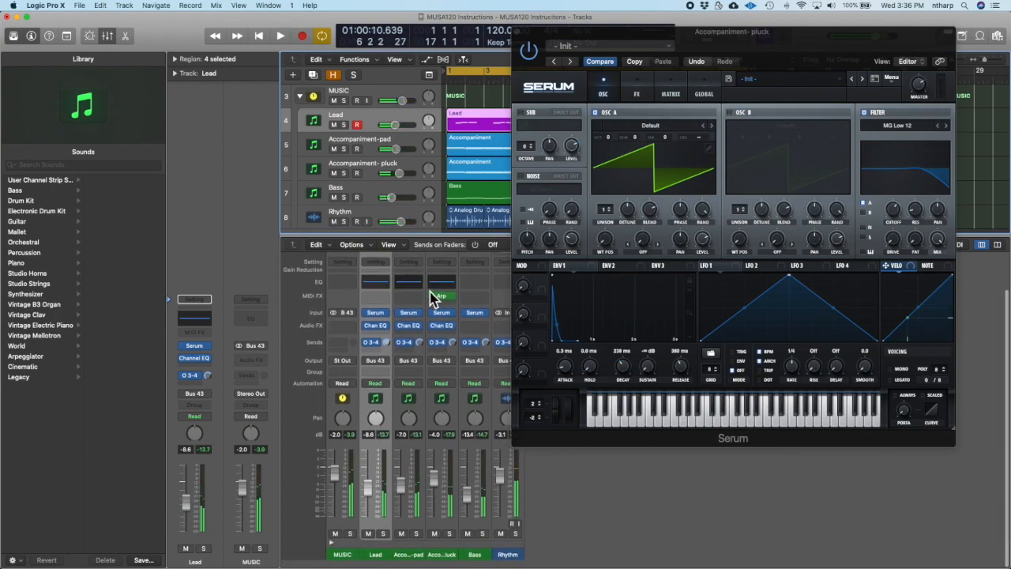
Reveal the hidden tracks and reposition the Serum window to look over the whole track list and mixer.
left_click_drag(675, 40, 726, 23)
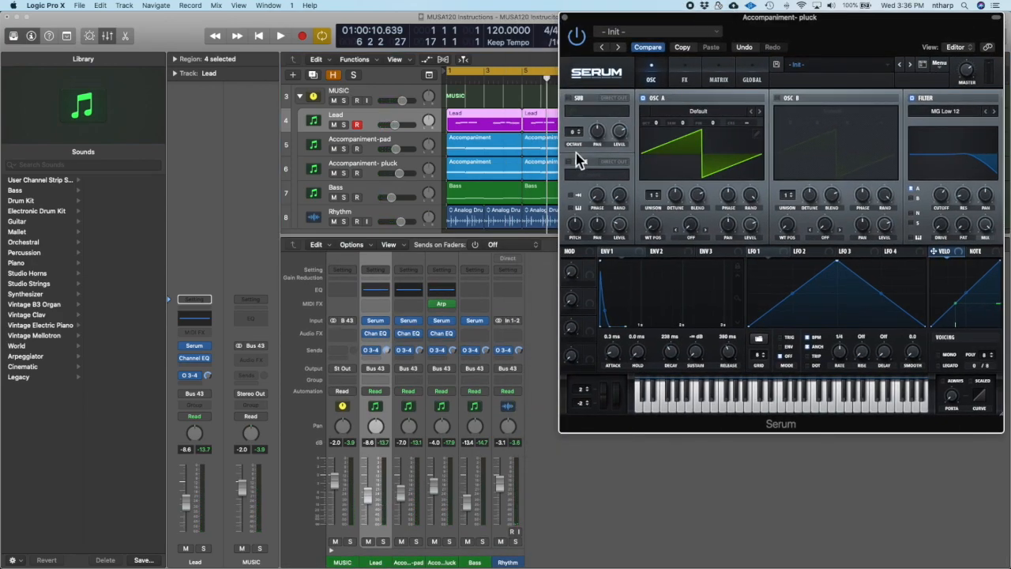
left_click(332, 75)
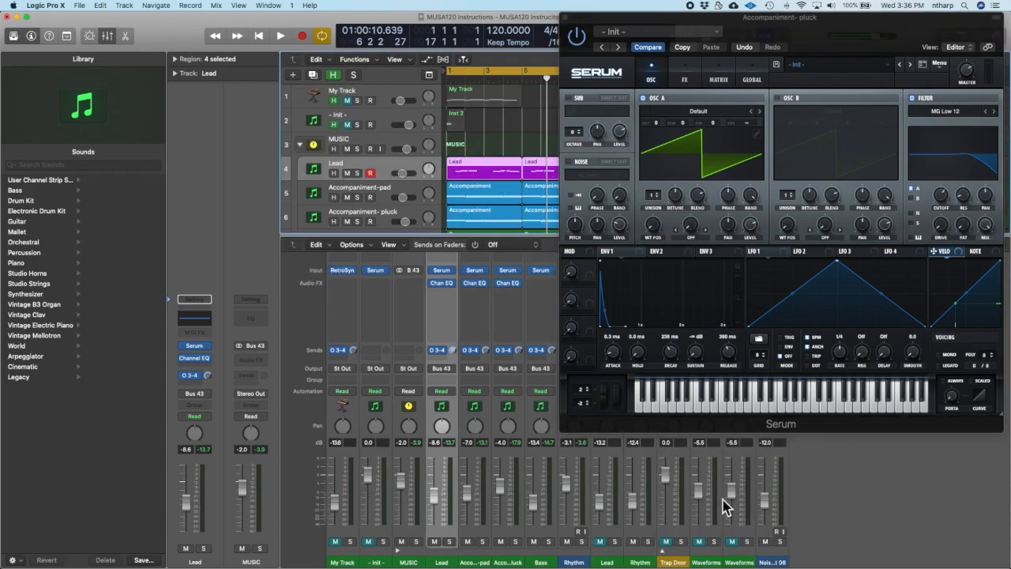
left_click_drag(829, 36, 99, 8)
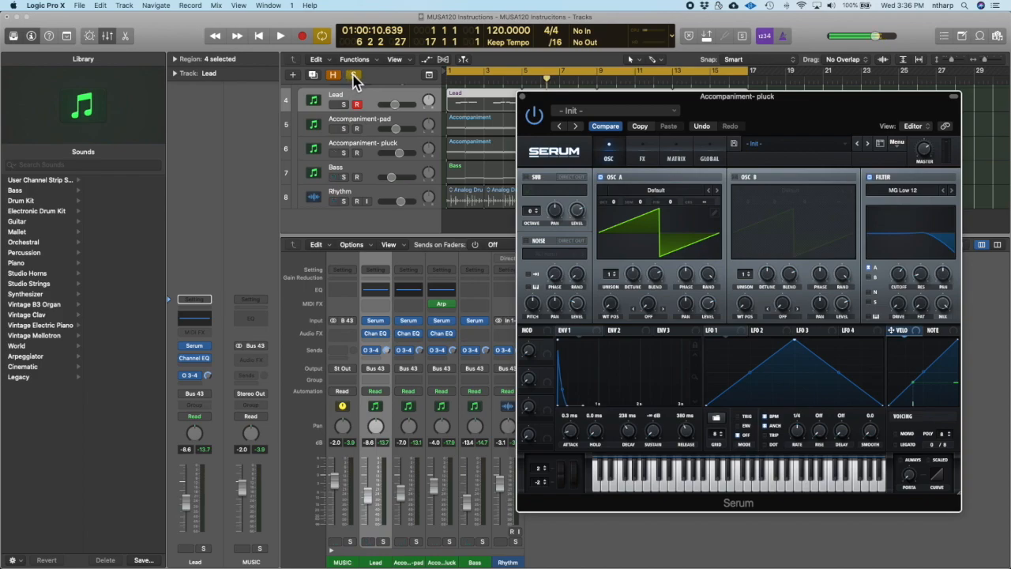
Turn off solo mode, assign Envelope 1 to the pluck's filter cutoff, and adjust the cutoff while the mix plays.
left_click(353, 76)
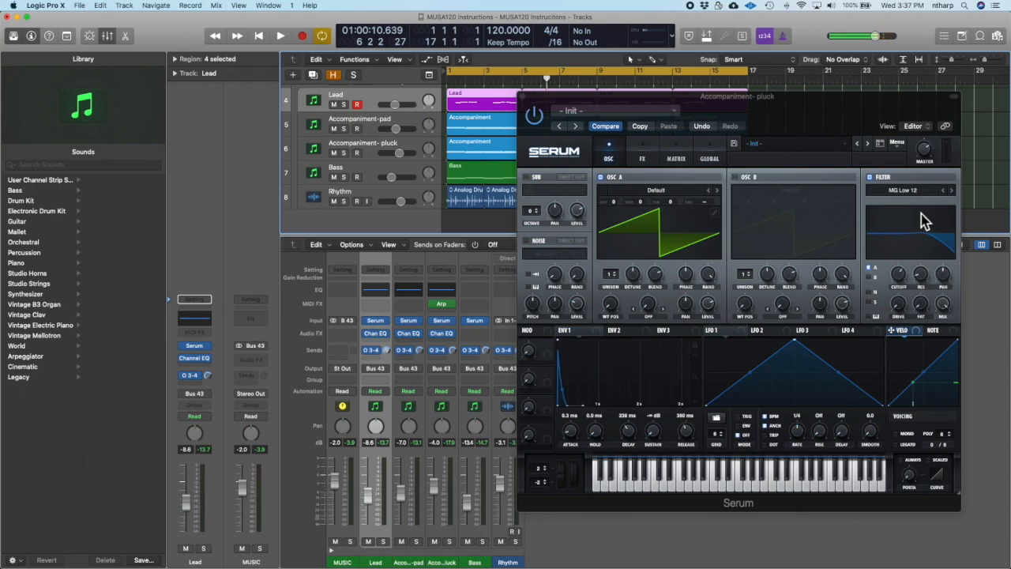
left_click_drag(565, 340, 902, 280)
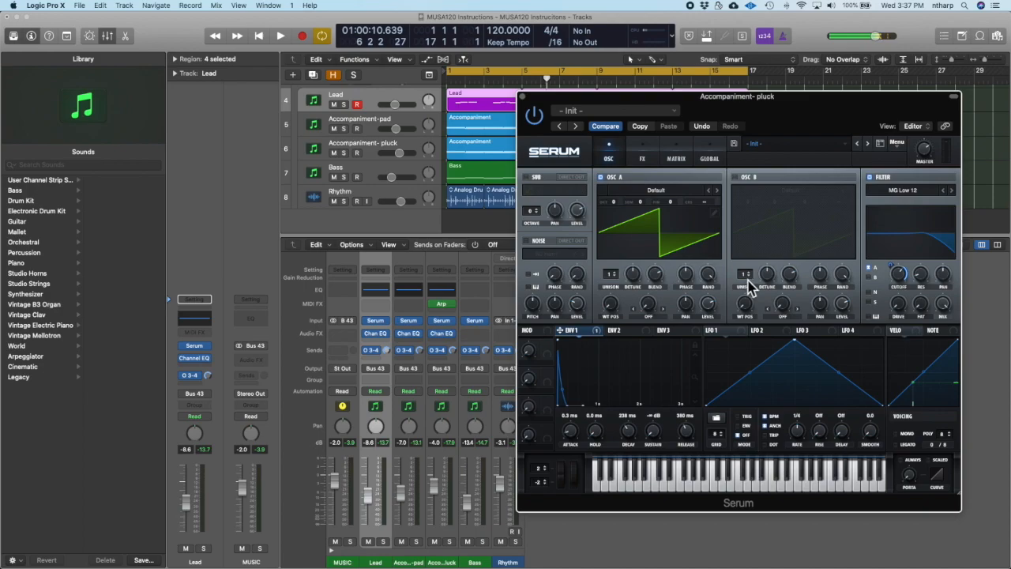
key("space")
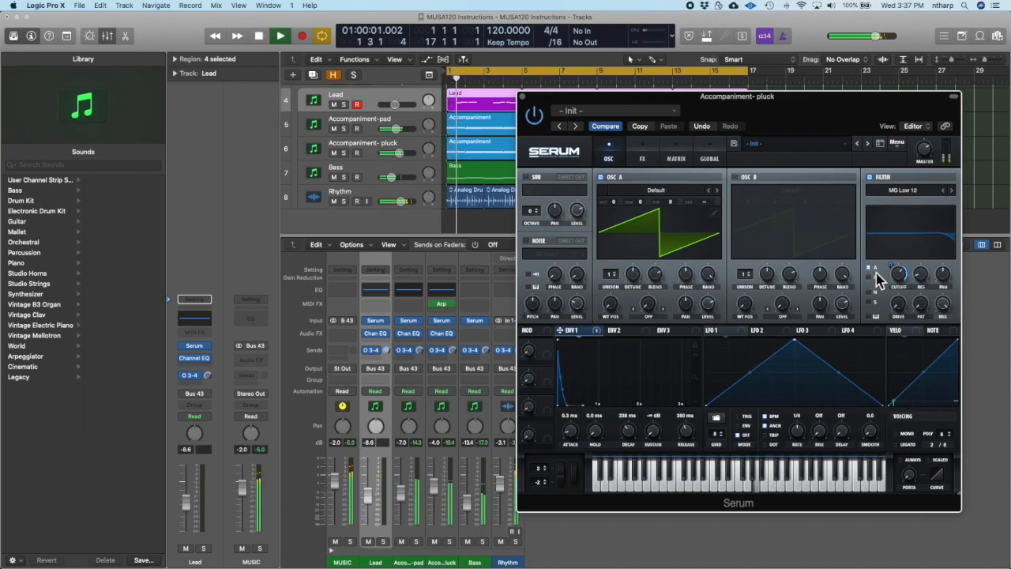
left_click_drag(898, 275, 896, 284)
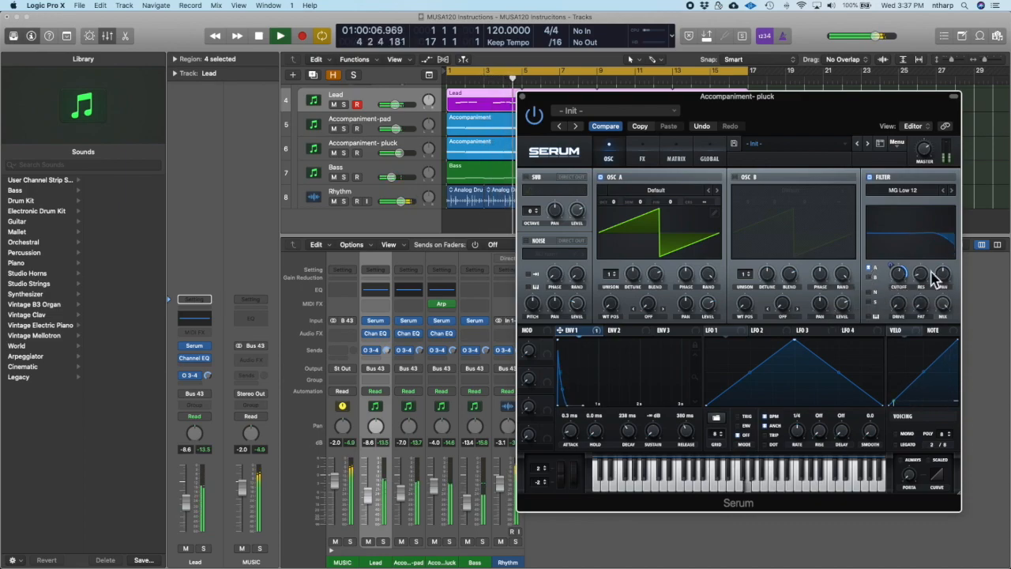
Lower the pluck's base filter cutoff, increase its Envelope 1 modulation amount, and fine-tune both during playback of the full mix.
key("space")
left_click_drag(893, 269, 867, 210)
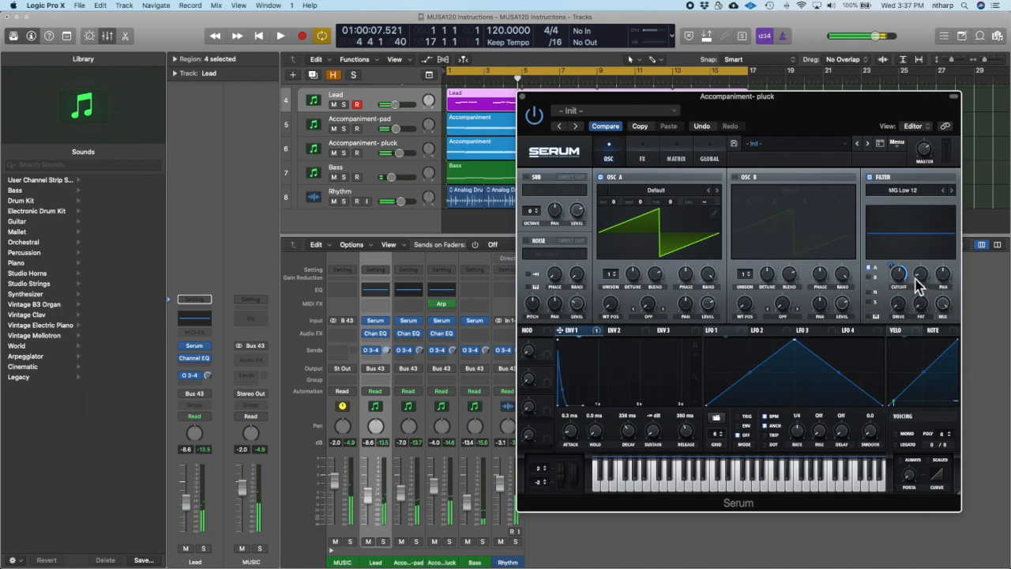
left_click_drag(902, 278, 906, 370)
key("space")
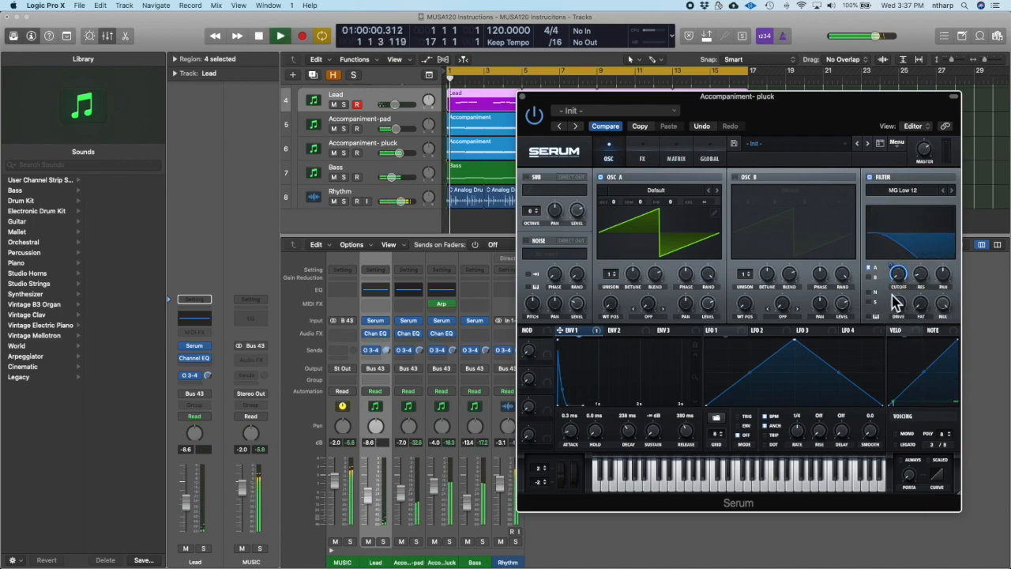
left_click(897, 274)
left_click_drag(899, 275, 897, 274)
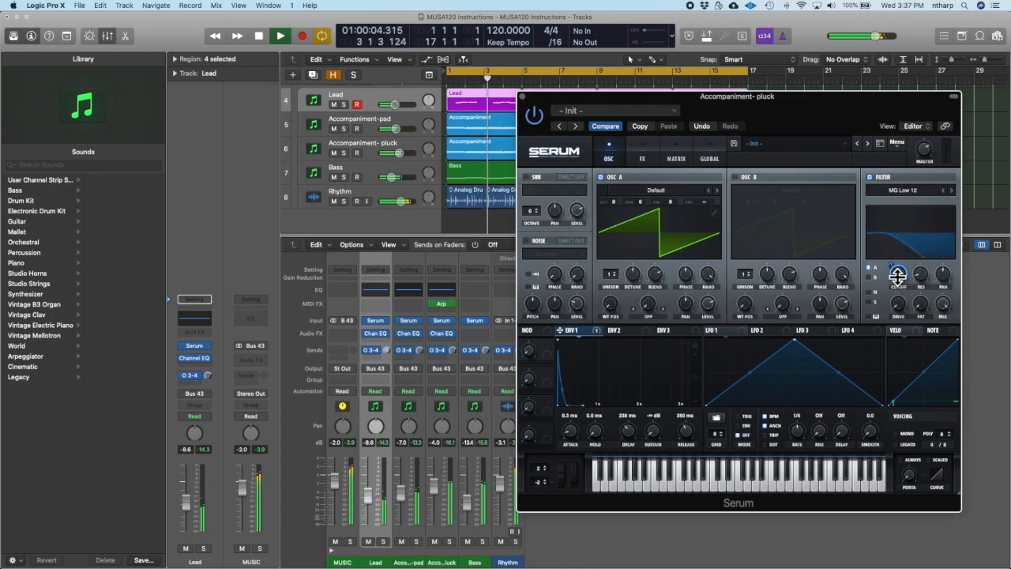
Switch the pluck's filter type to MG Low 18 and readjust its cutoff while the mix plays.
left_click(929, 191)
mouse_move(932, 201)
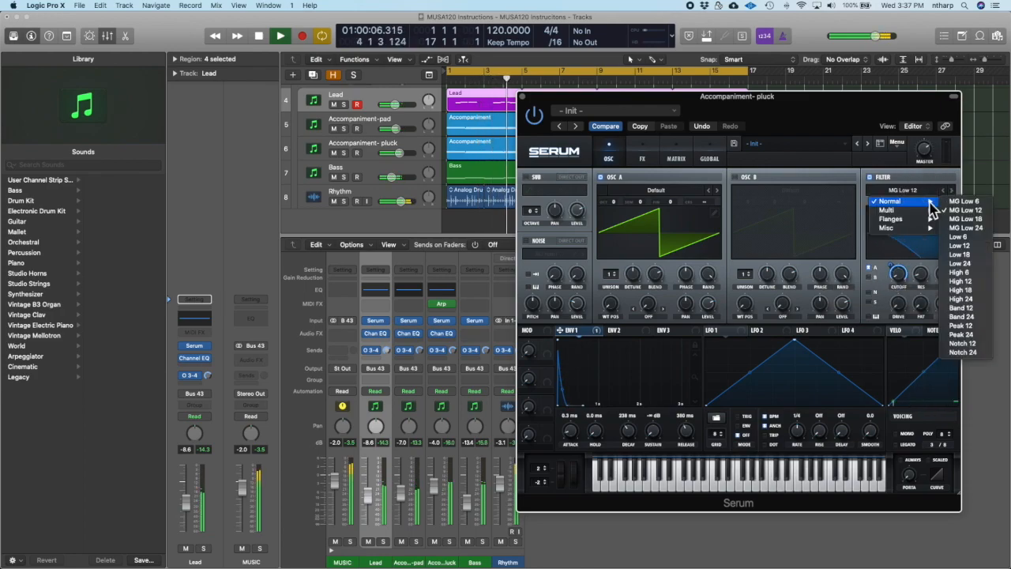
left_click(963, 216)
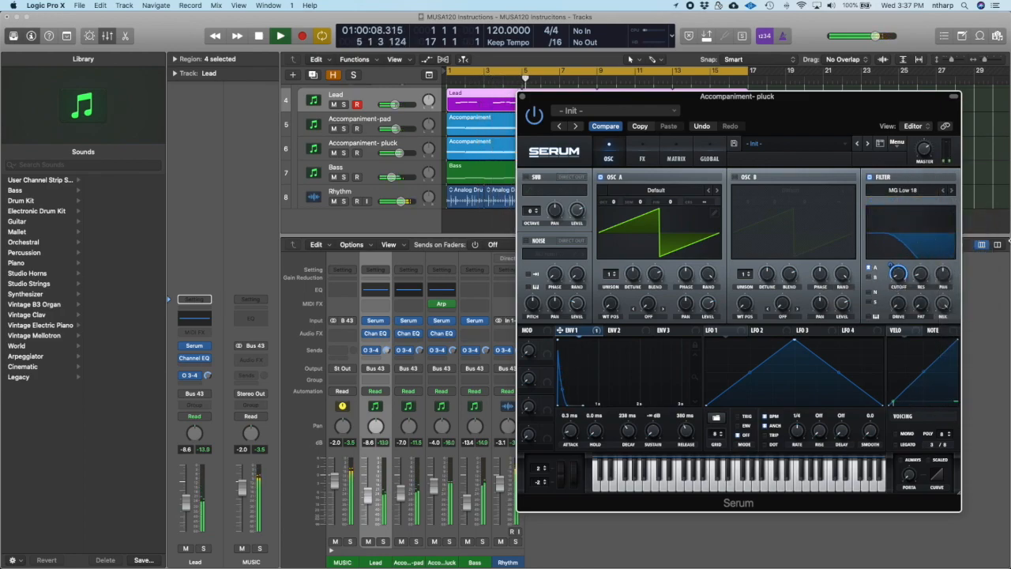
left_click_drag(896, 276, 897, 274)
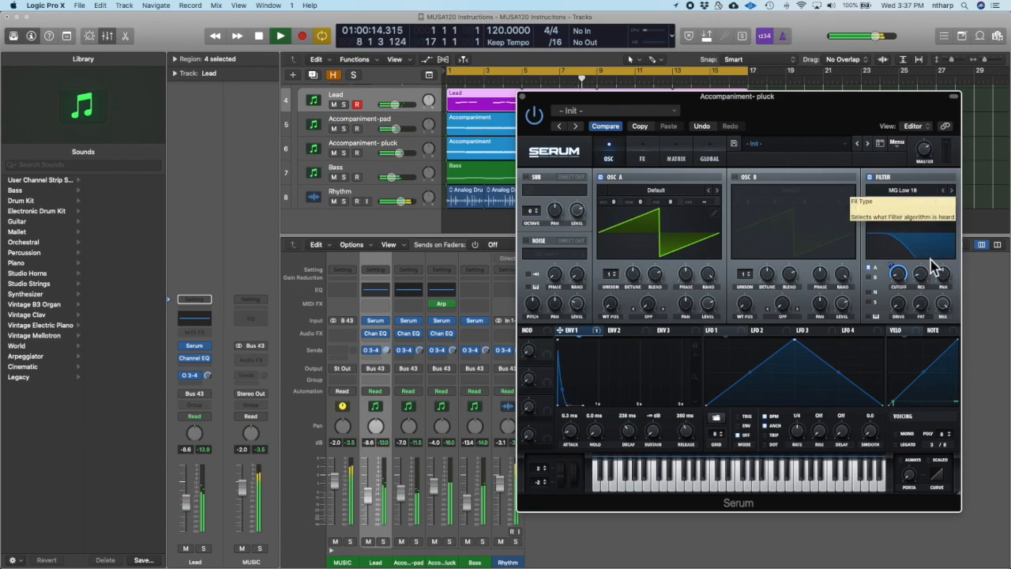
Raise the pluck filter's resonance, fine-tune the cutoff during playback of the mix, and stop playback.
left_click_drag(922, 280, 923, 258)
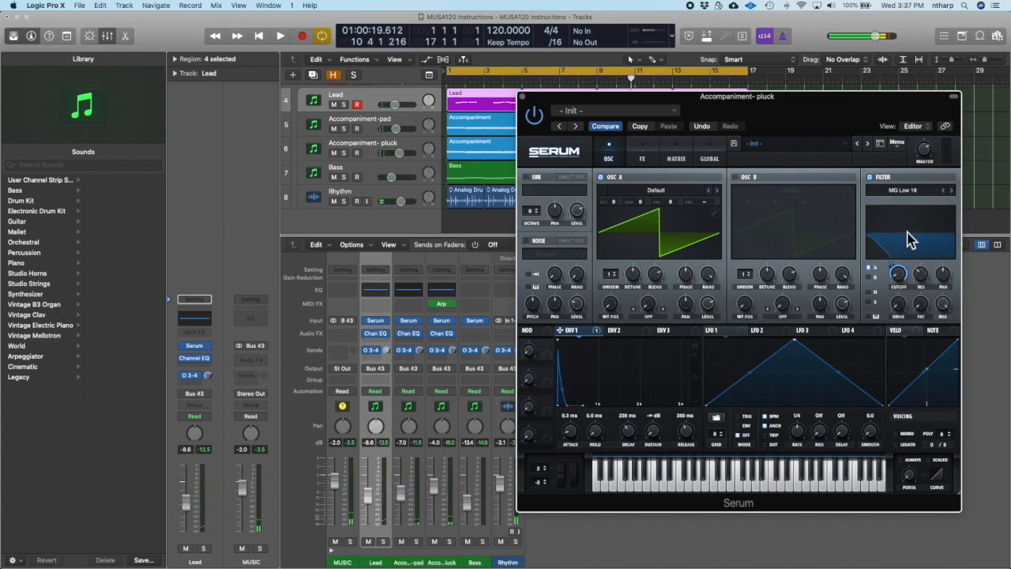
left_click(920, 271)
key("space")
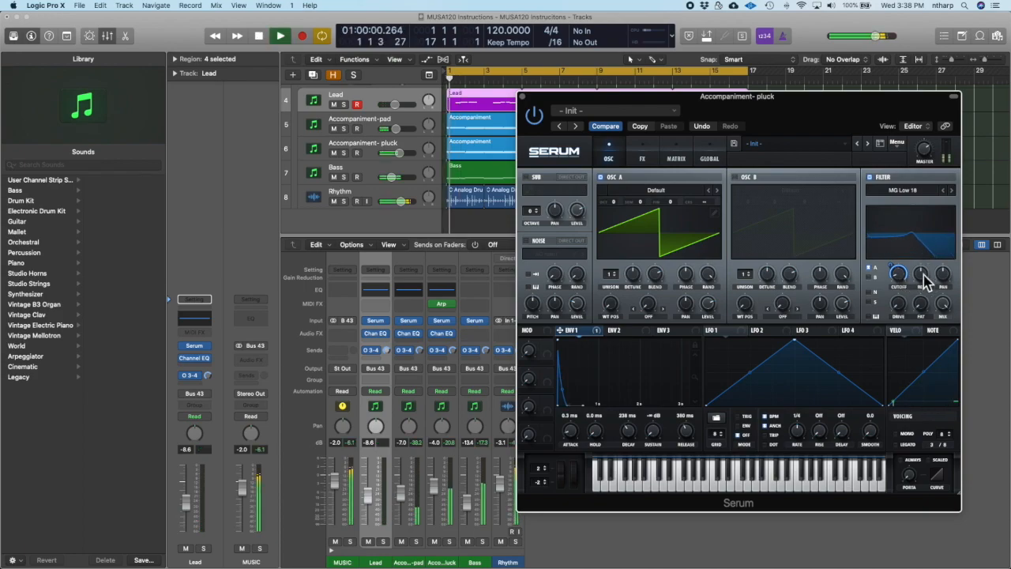
mouse_move(898, 272)
left_mouse_down()
mouse_move(899, 298)
mouse_move(898, 271)
left_mouse_up()
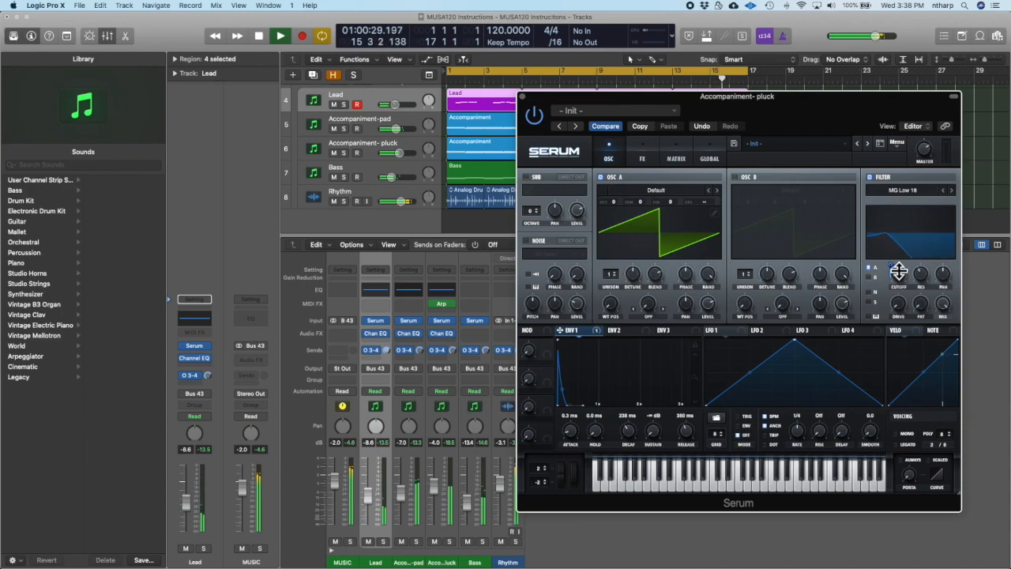
key("space")
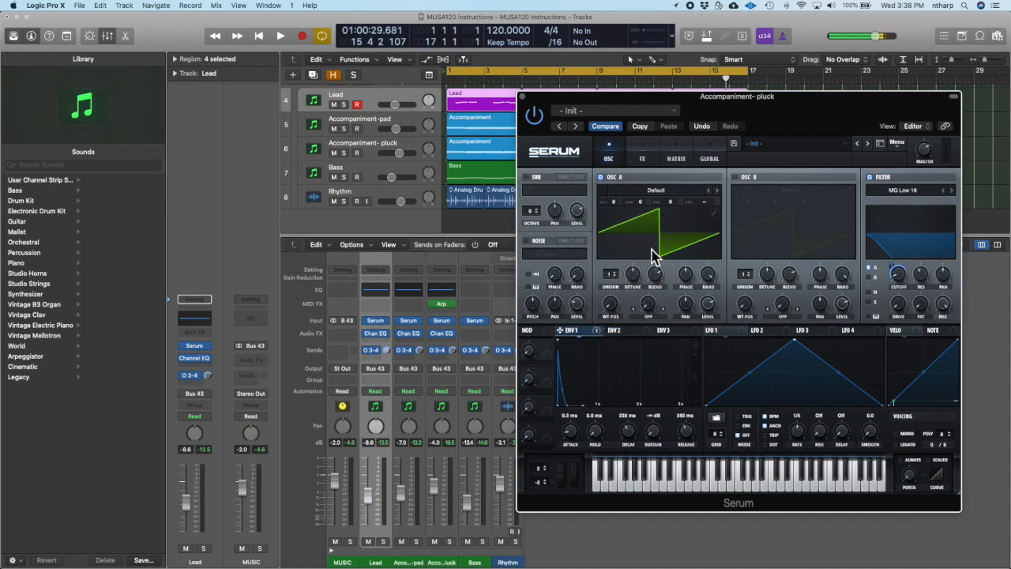
Switch the pluck's oscillator A to the Basic Shapes wavetable and sweep its wavetable position to a narrow pulse during playback.
key("space")
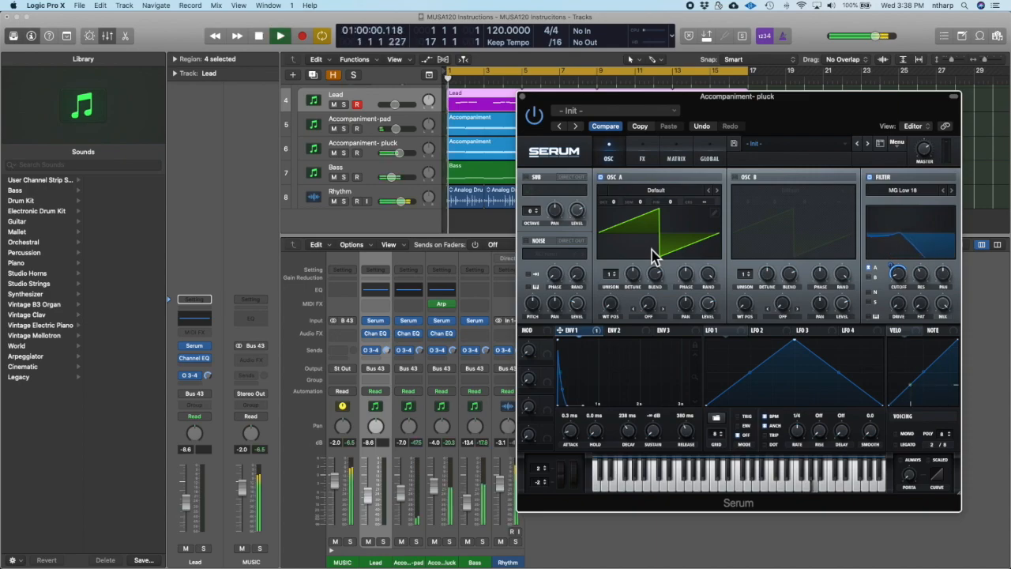
left_click(617, 305)
mouse_move(617, 305)
left_mouse_down()
mouse_move(619, 281)
mouse_move(608, 308)
mouse_move(639, 385)
mouse_move(632, 334)
mouse_move(614, 316)
mouse_move(624, 314)
mouse_move(624, 278)
mouse_move(624, 300)
left_mouse_up()
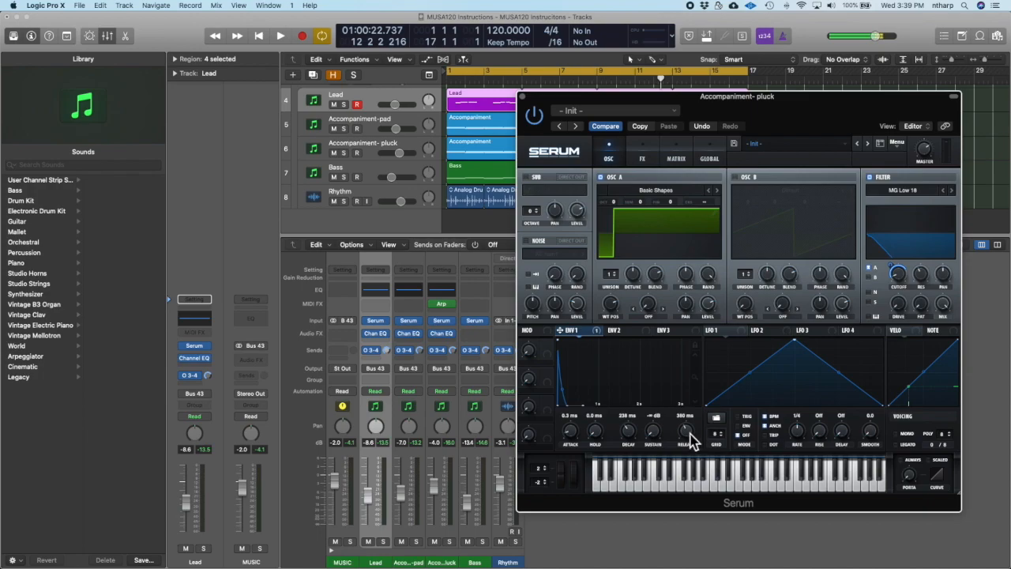
Switch to the TextEdit list of sound types, make Plucks and Pads bold, and select Sweeps.
key("super+Tab")
double_click(527, 77)
key("super+b")
double_click(528, 84)
key("super+b")
double_click(529, 91)
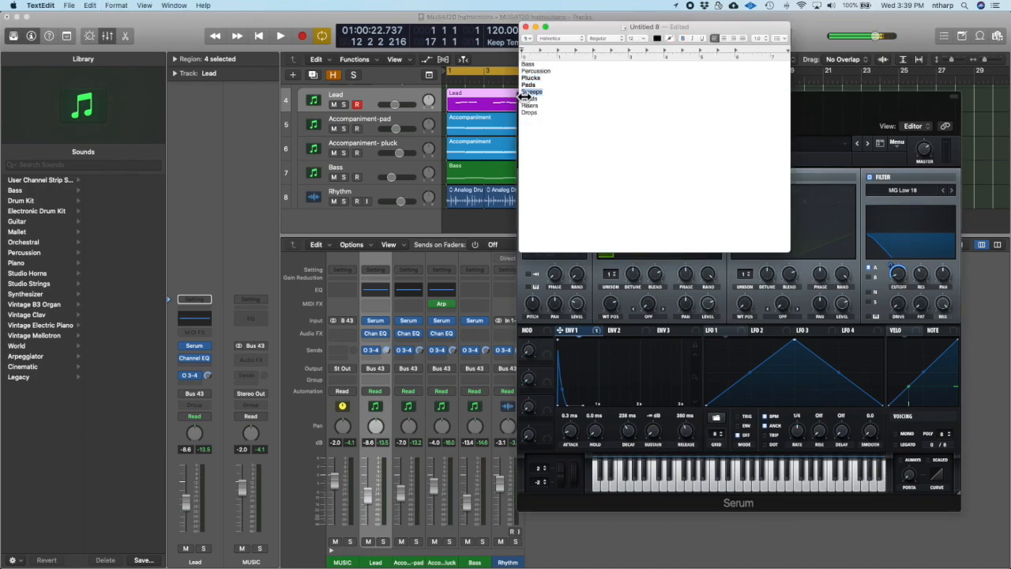
Return to Logic Pro X, close the pluck's Serum window, and open Serum on the Accompaniment-pad track.
left_click(757, 14)
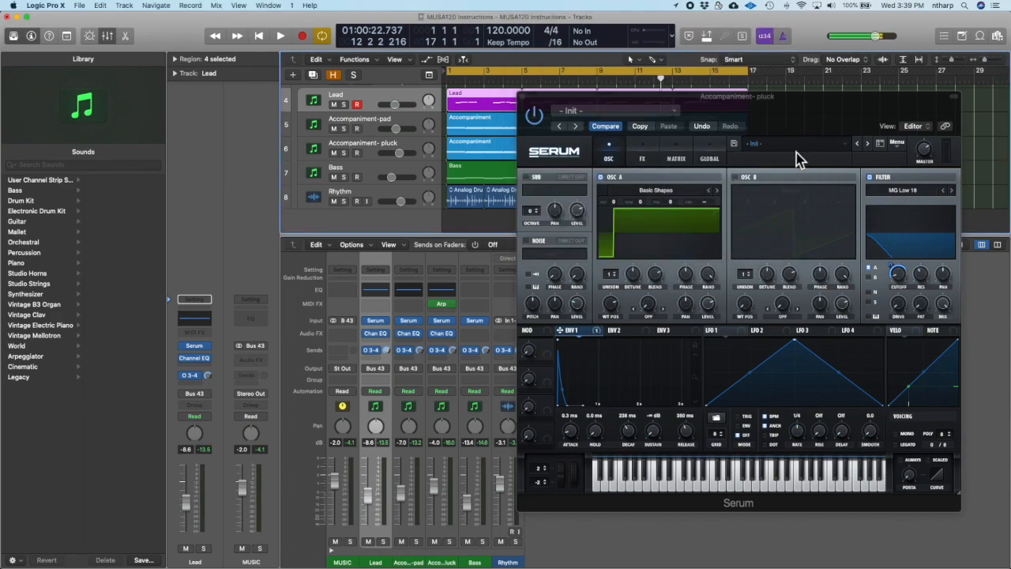
left_click_drag(668, 100, 752, 74)
left_click(607, 71)
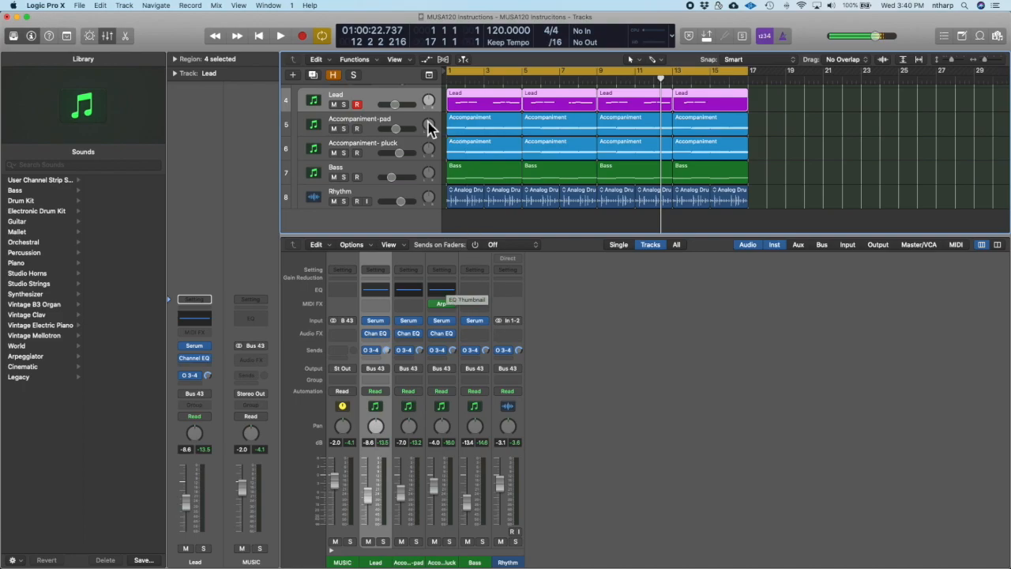
left_click(408, 321)
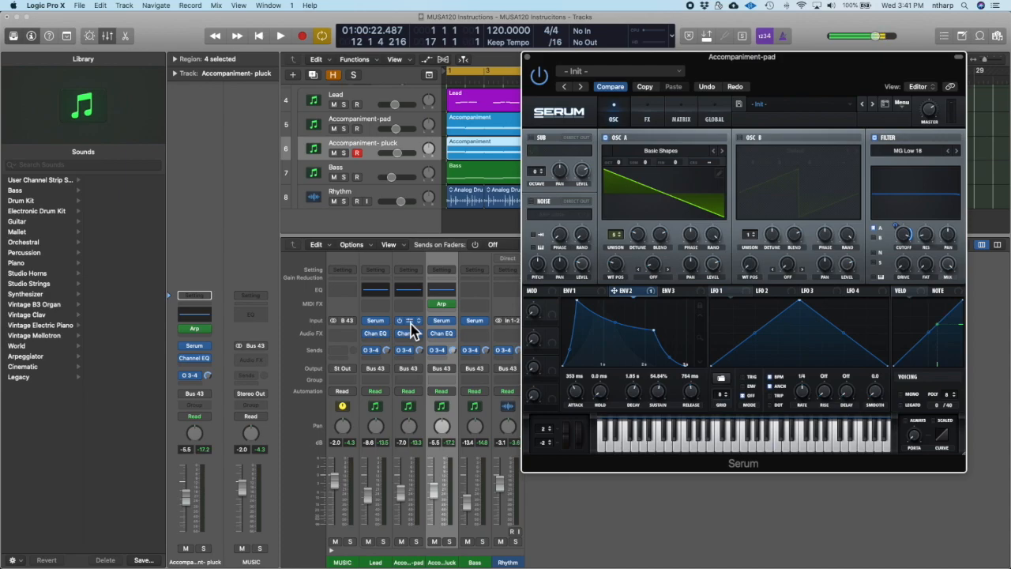
Examine the notes of the pluck and pad regions in the Piano Roll, repositioning the Serum window, and close the editor.
double_click(463, 155)
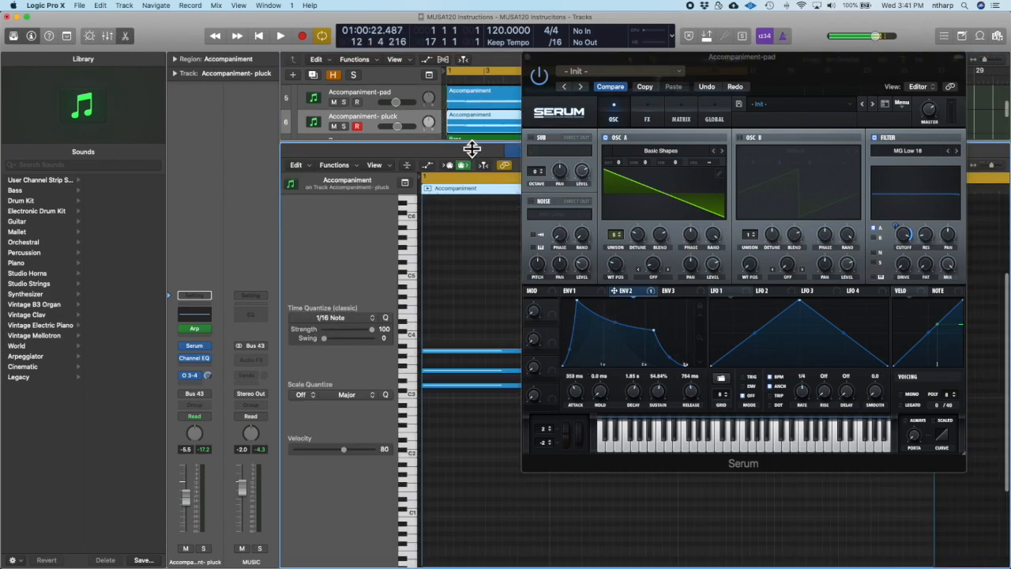
left_click(468, 97)
left_click_drag(632, 62, 782, 33)
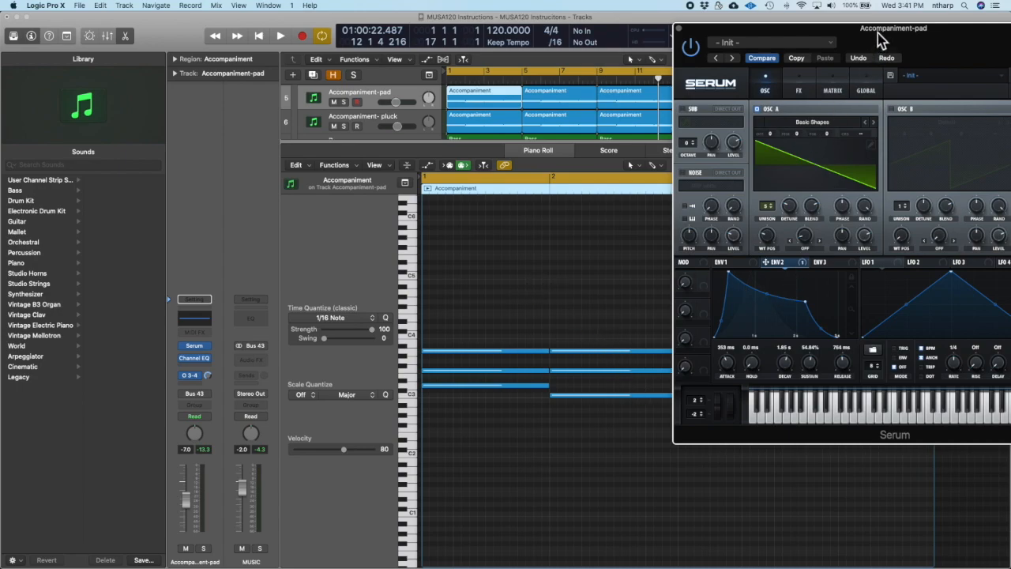
left_click_drag(878, 34, 717, 21)
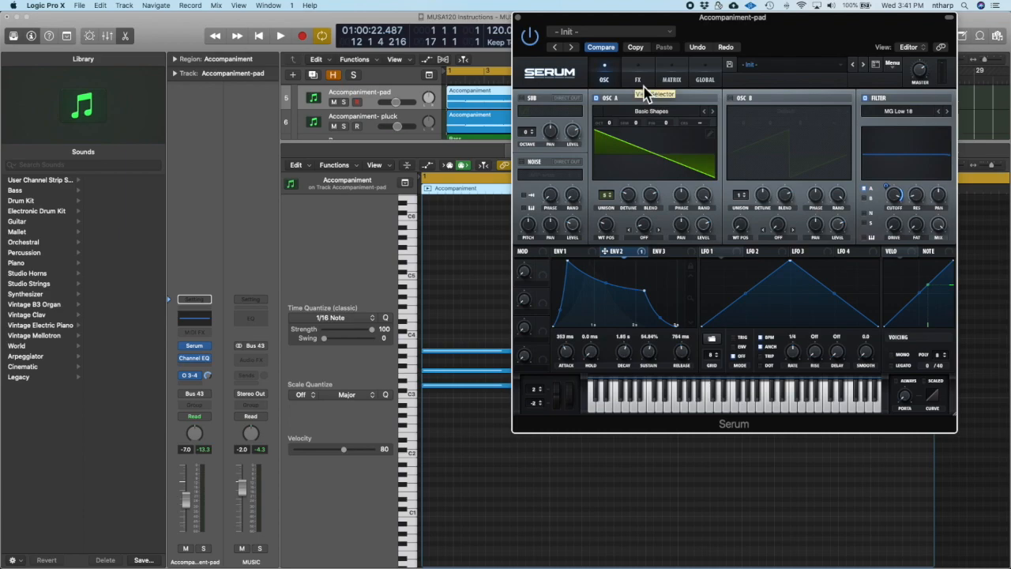
key("p")
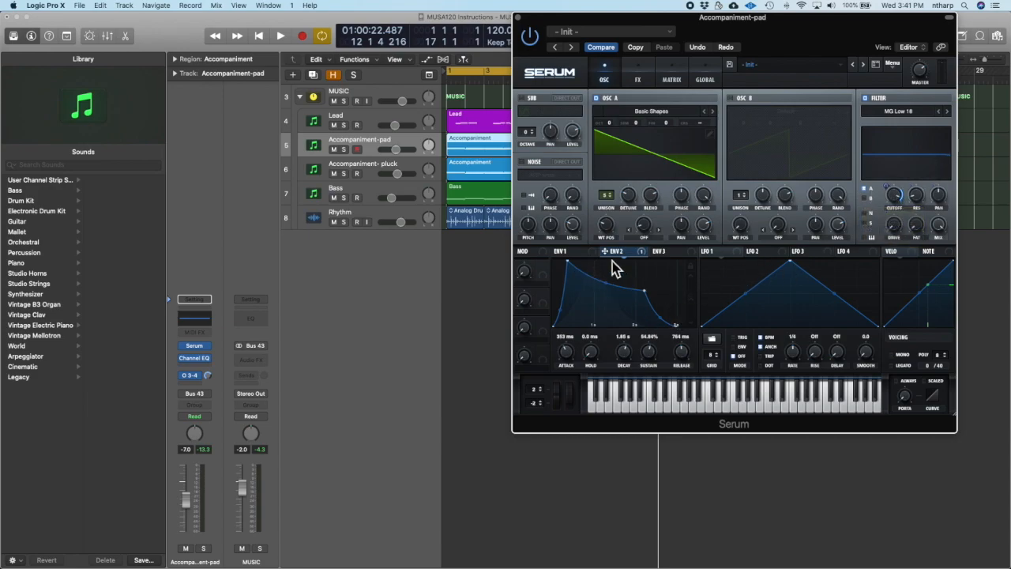
Remove all modulators from the pad's filter cutoff, assign LFO 1 to it, and audition the result.
right_click(900, 210)
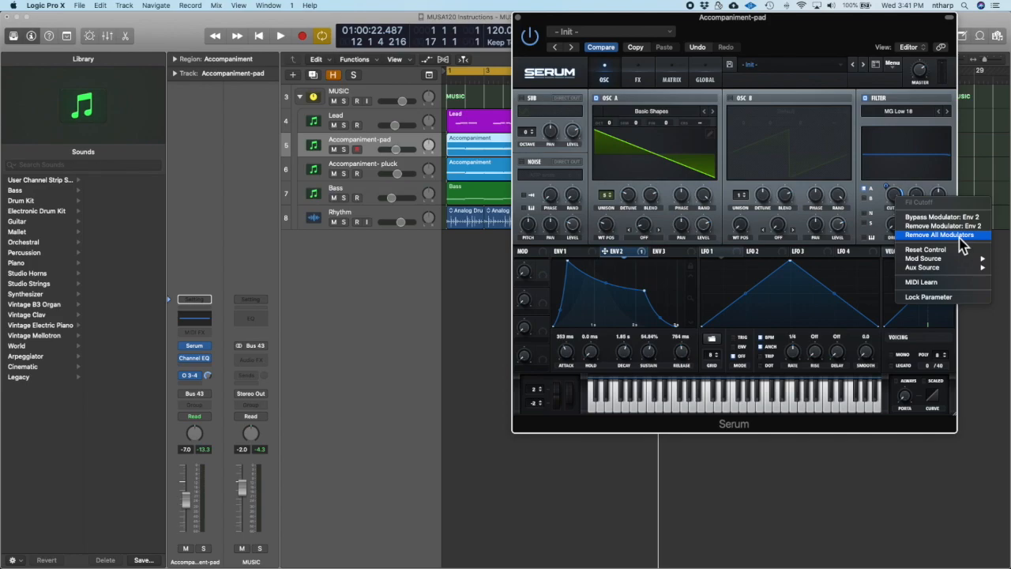
left_click(933, 235)
left_click_drag(720, 254, 898, 203)
key("space")
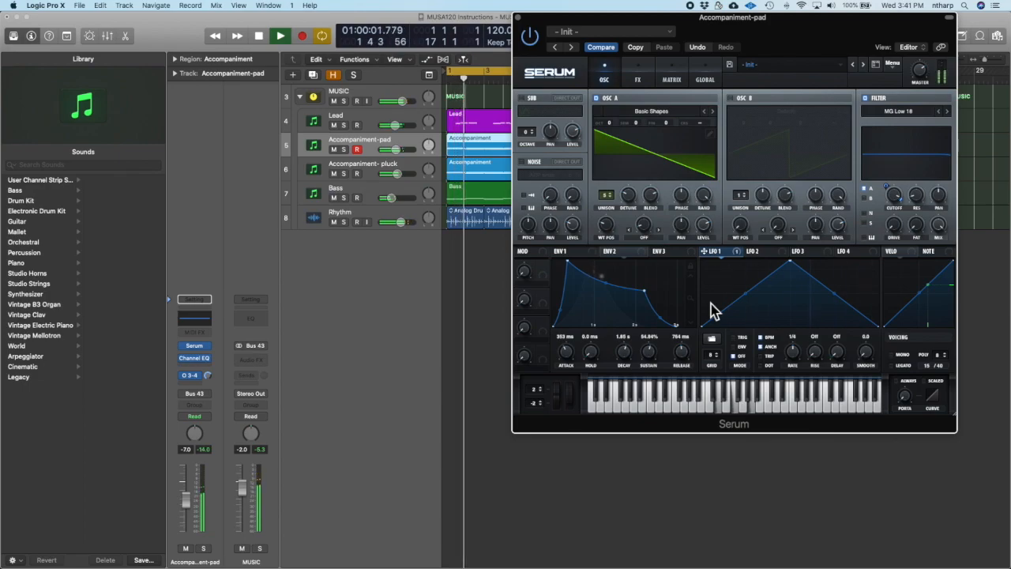
key("space")
key("space")
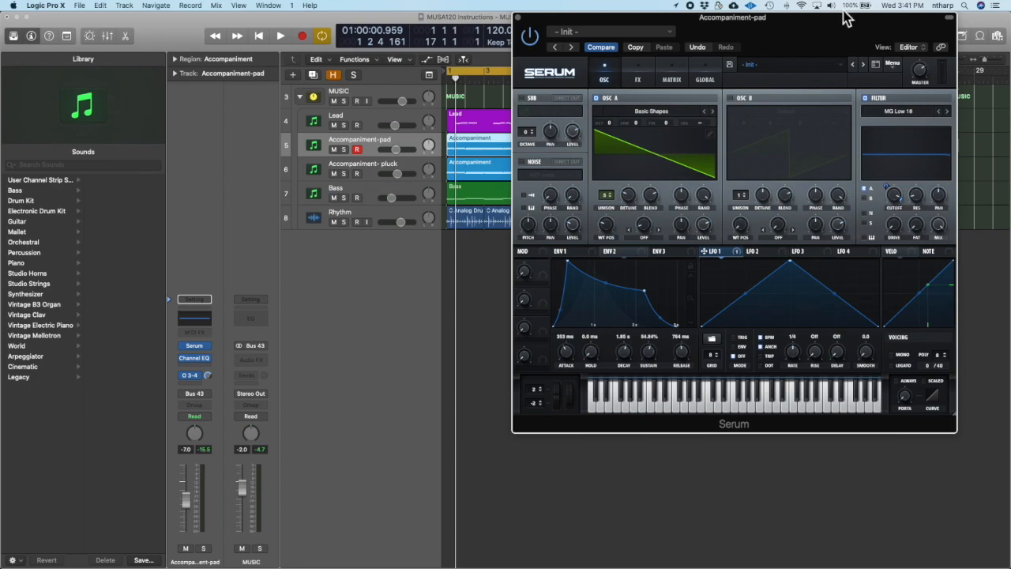
Lower the pad's filter cutoff and slow LFO 1's rate to 2 bar, then to 4 bar while the mix plays.
left_click_drag(815, 31, 799, 32)
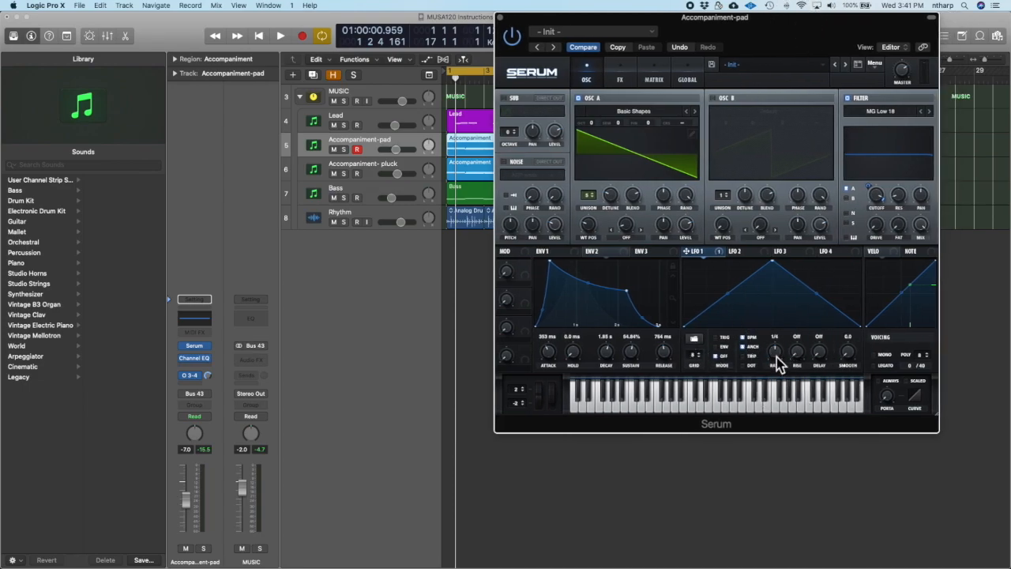
left_click_drag(778, 359, 782, 387)
left_click_drag(875, 190, 878, 204)
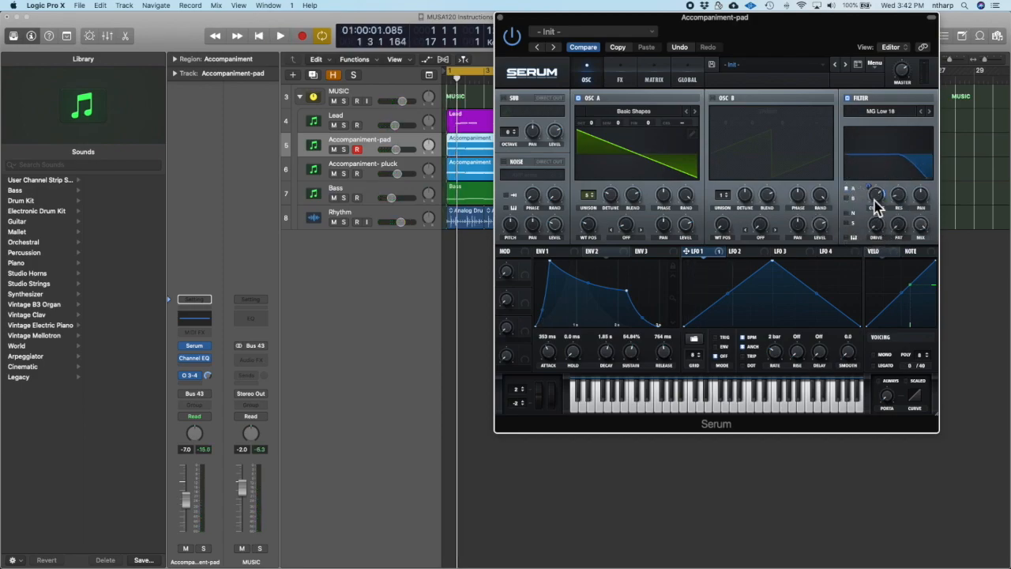
key("space")
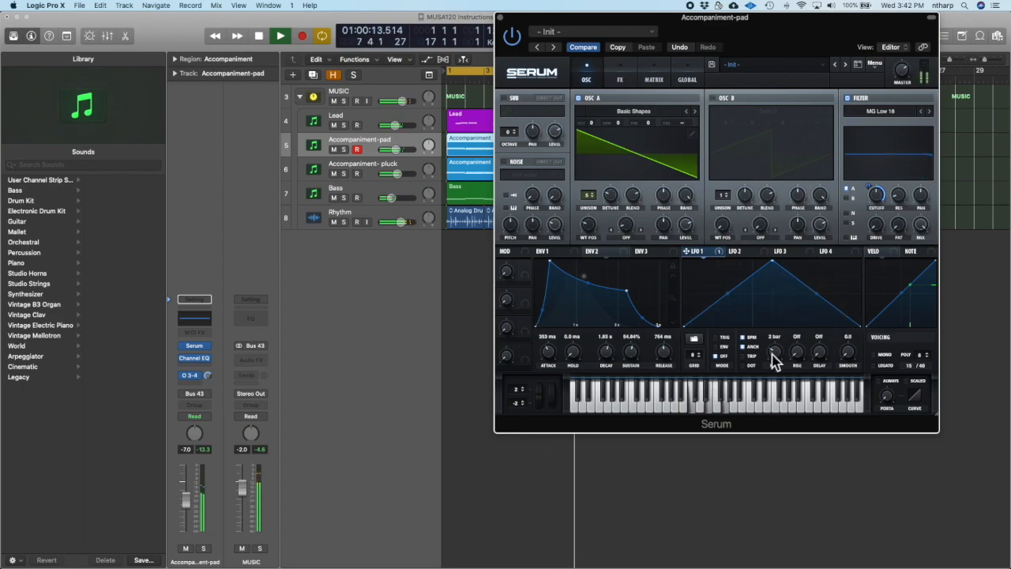
left_click_drag(772, 357, 775, 352)
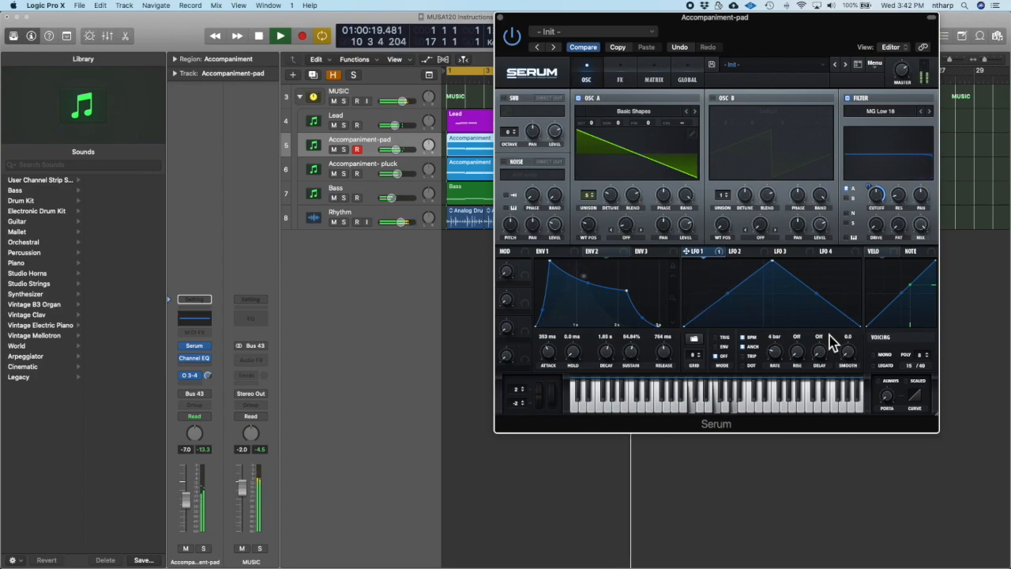
Shorten Envelope 1's attack and raise its sustain on the pad while it plays, and stop playback.
left_click(557, 254)
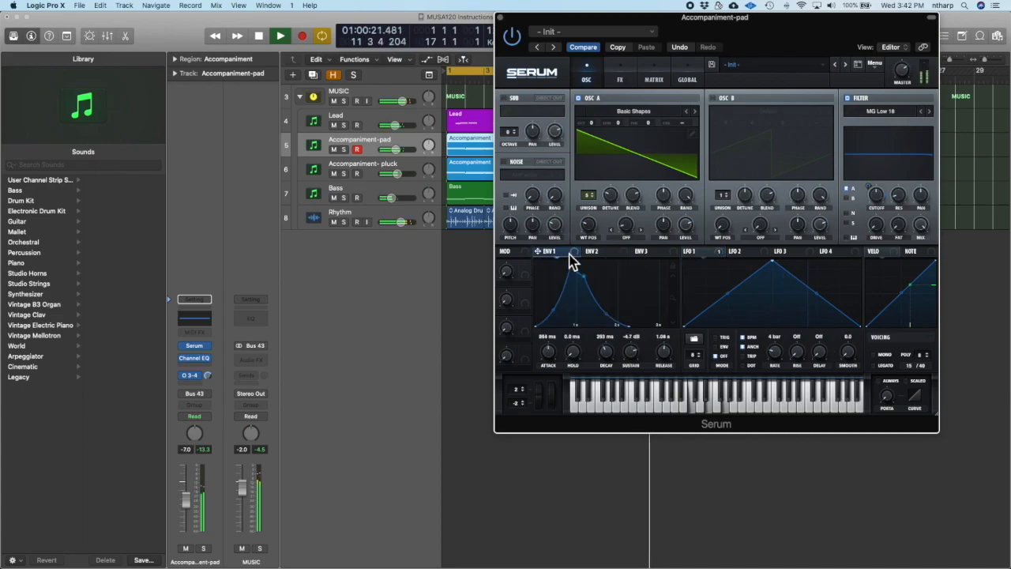
left_click_drag(548, 355, 553, 374)
left_click_drag(636, 356, 646, 278)
key("space")
Assign Envelope 2 to the pad's filter cutoff and adjust the cutoff while the mix plays.
left_click(596, 251)
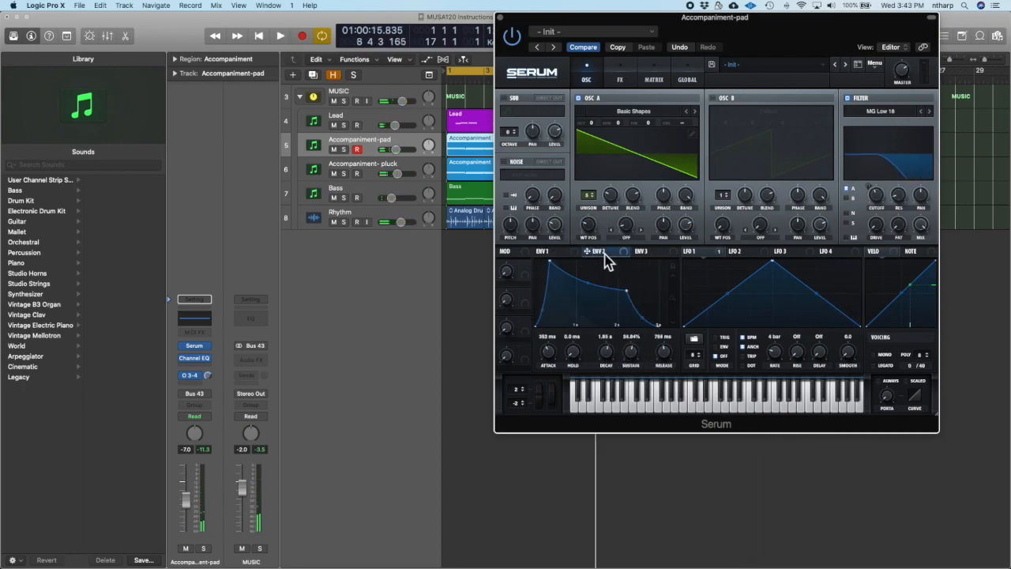
left_click_drag(605, 261, 878, 202)
key("space")
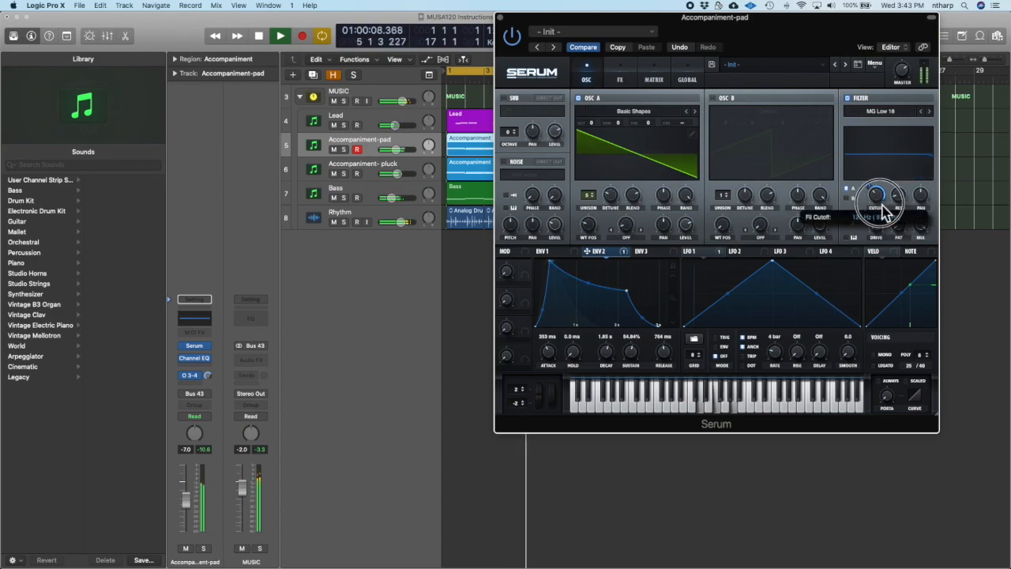
mouse_move(880, 207)
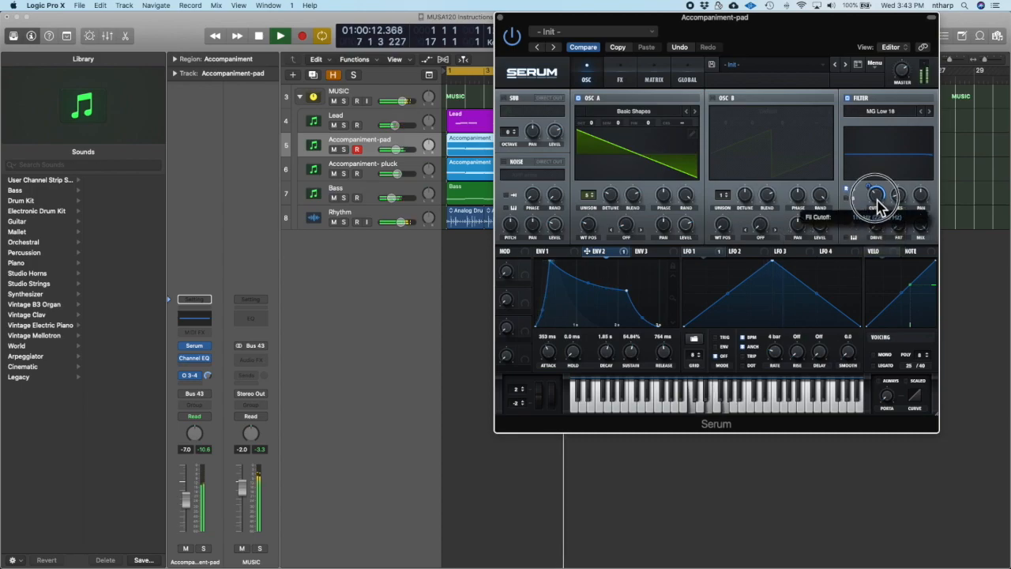
left_click_drag(901, 66, 899, 76)
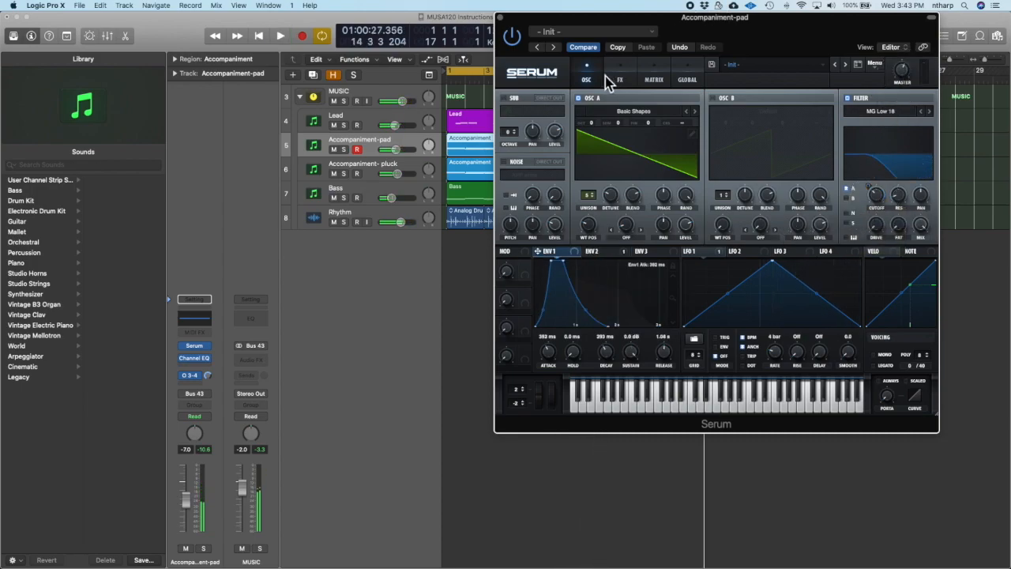
Adjust the LFO 1 and Envelope 2 modulation amounts on the filter cutoff in Serum's modulation matrix during playback.
left_click(655, 78)
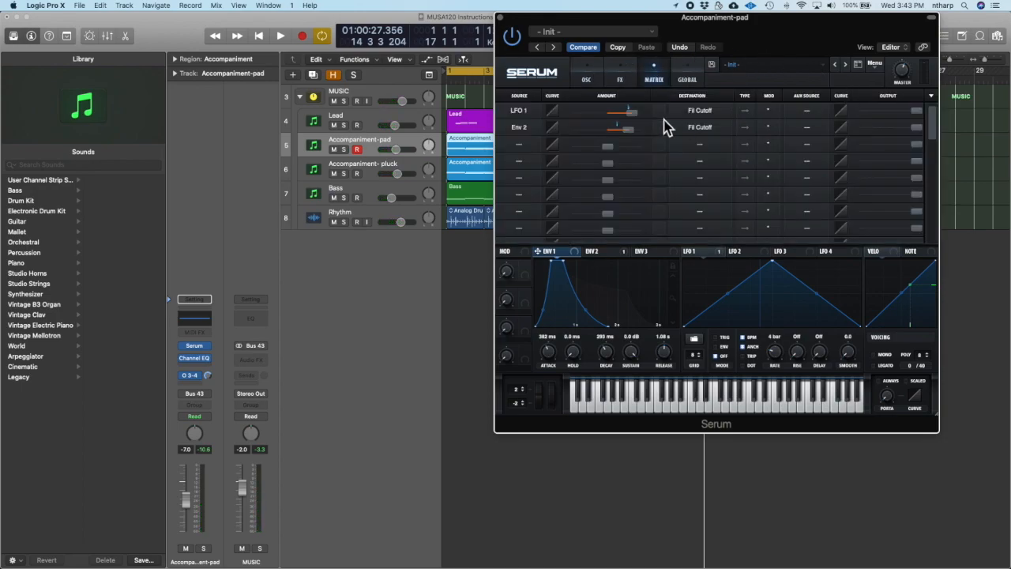
left_click_drag(627, 134, 653, 120)
key("space")
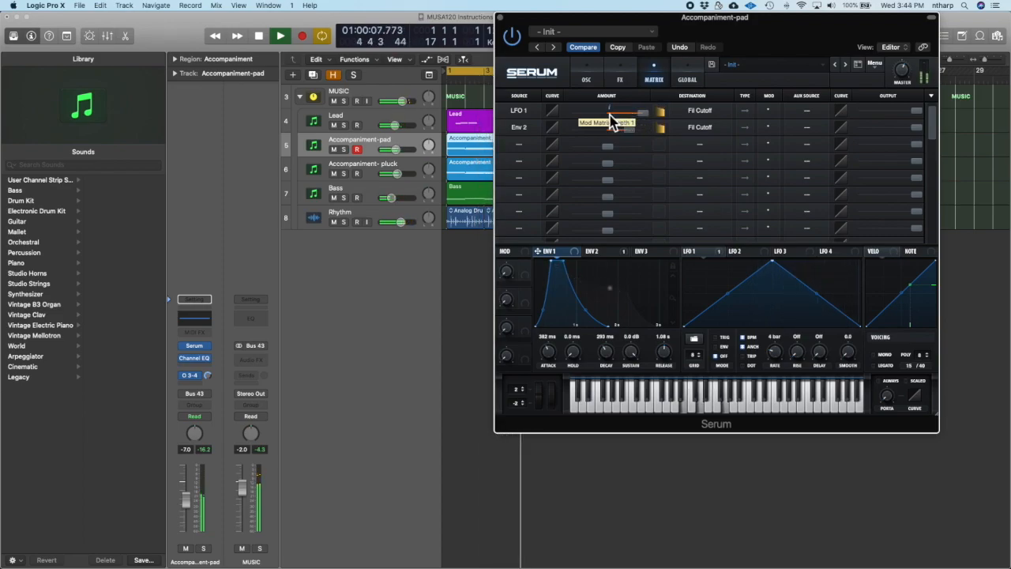
left_click(631, 131)
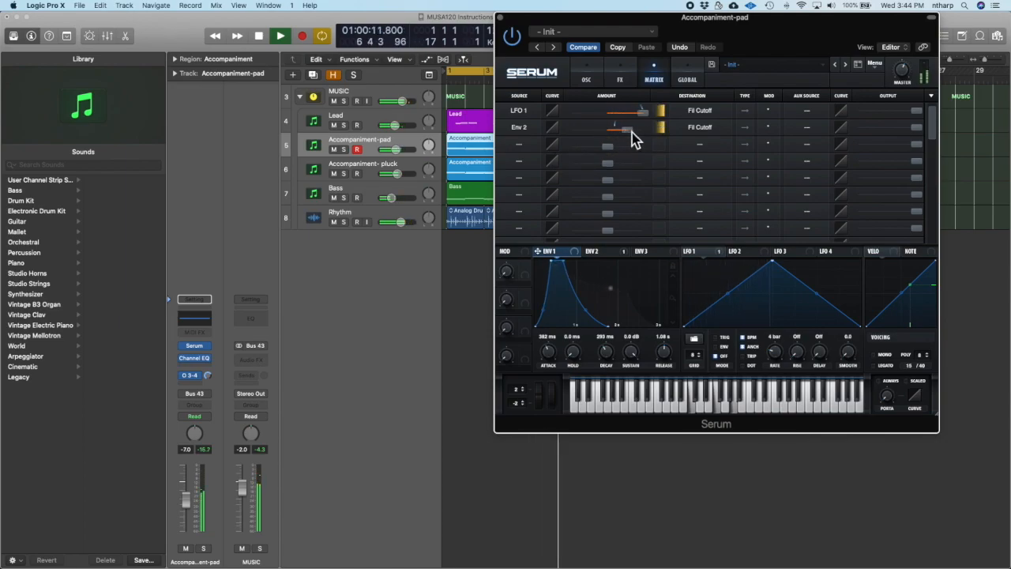
Assign LFO 2 to oscillator A's level and audition its rate at 1/16 and then back at 1/4.
left_click(590, 80)
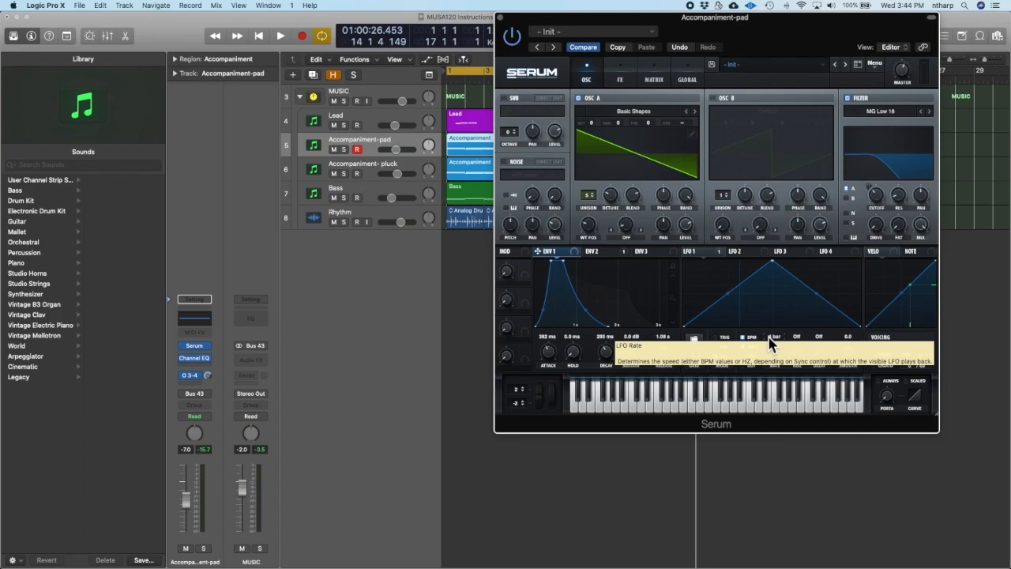
left_click(748, 261)
left_click_drag(751, 255, 686, 226)
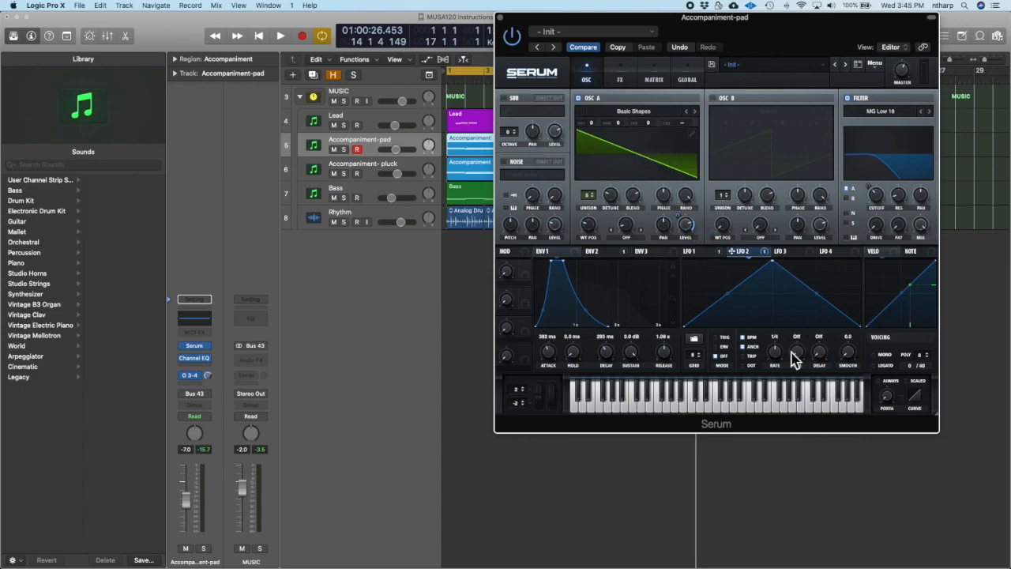
left_click_drag(778, 357, 787, 348)
key("space")
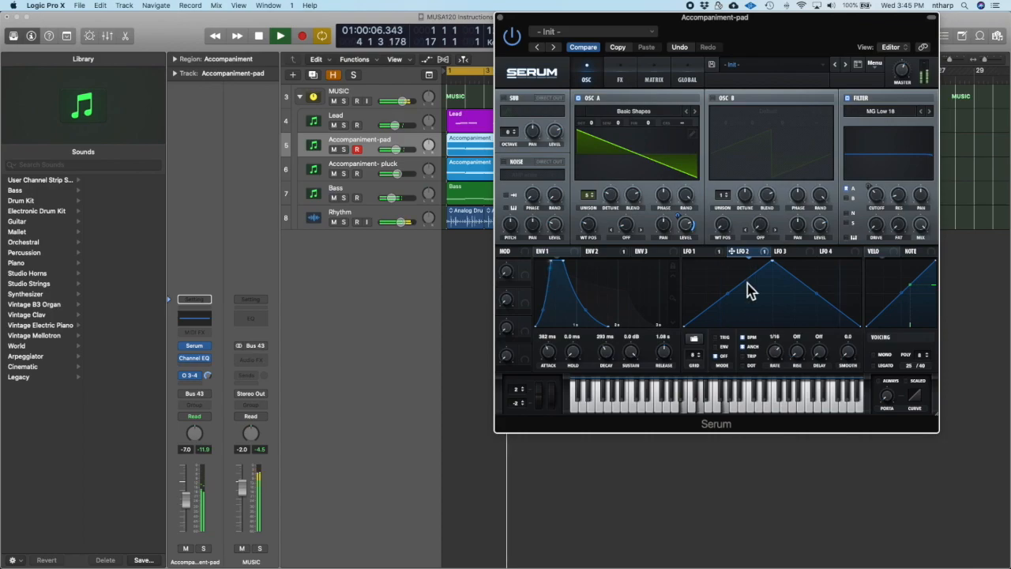
left_click_drag(774, 353, 785, 382)
key("space")
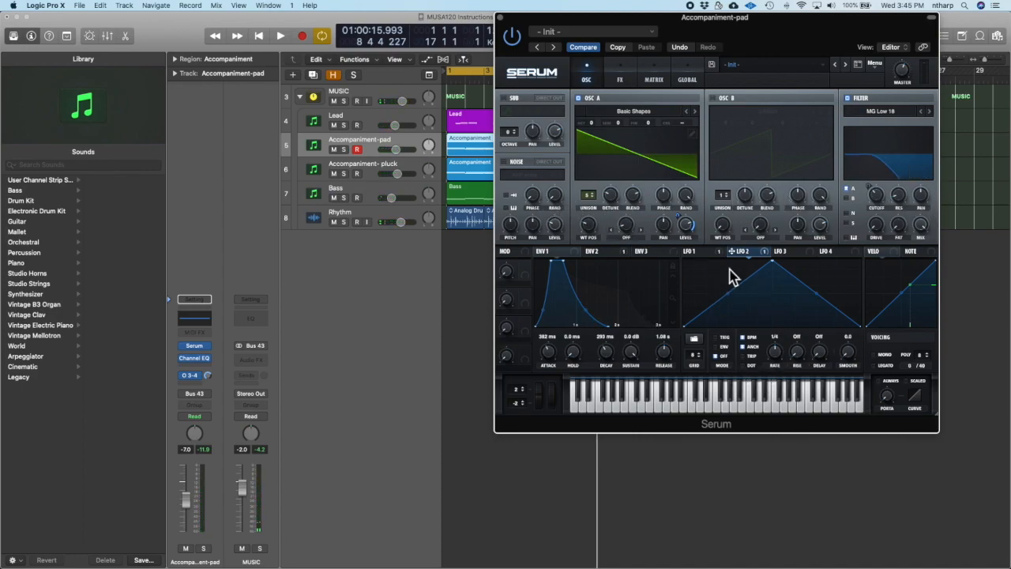
Assign LFO 2 to oscillator A's fine tuning as well and audition it at a 1/16 rate in Trig mode.
left_click_drag(754, 256, 664, 158)
key("space")
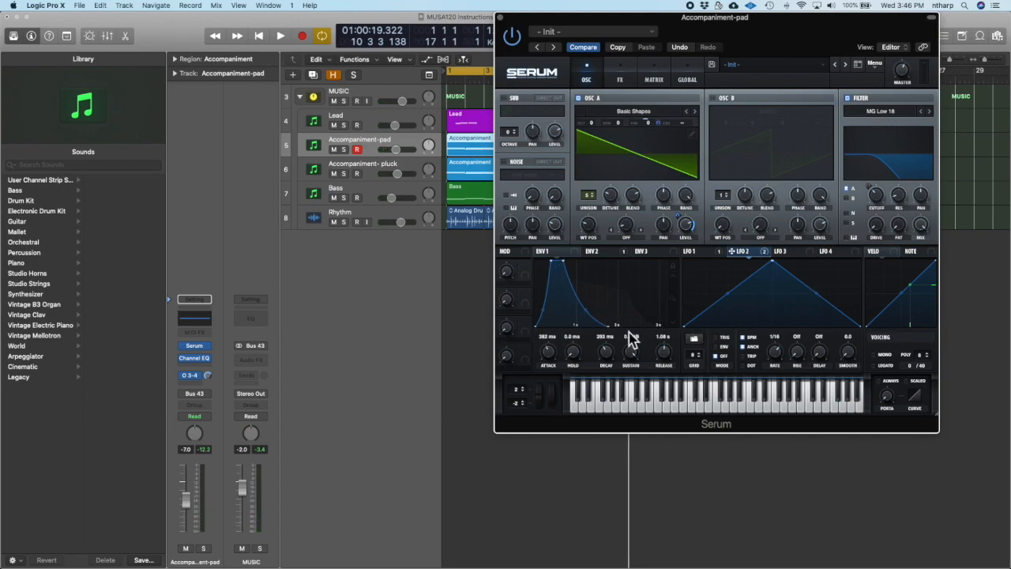
left_click(717, 338)
key("space")
Reshape LFO 1's curve to start high, dip, peak early and fall to a long low tail while the mix plays.
left_click(714, 254)
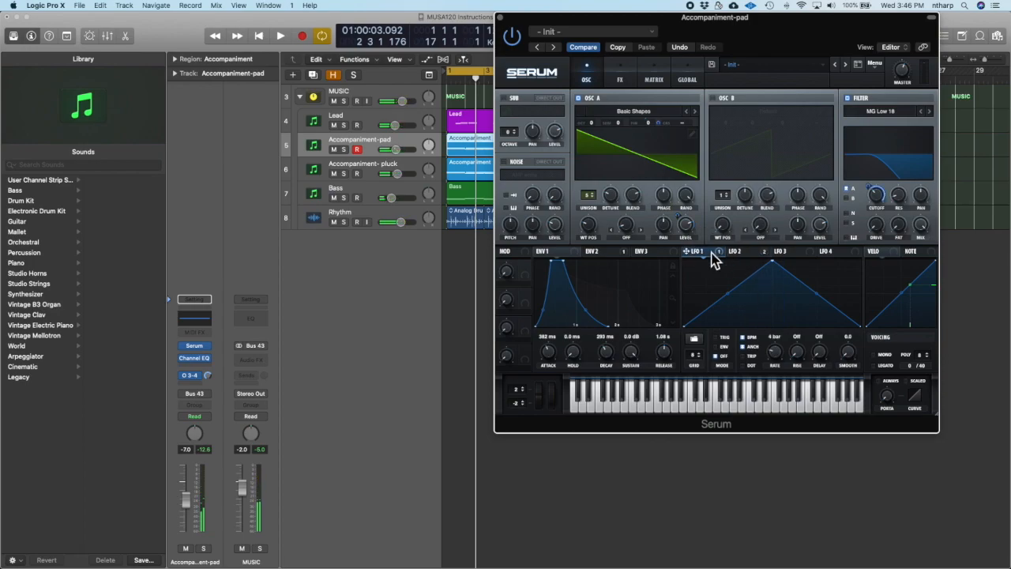
left_click(777, 267)
left_click_drag(777, 267, 654, 261)
mouse_move(737, 282)
left_mouse_down()
mouse_move(713, 312)
mouse_move(744, 263)
mouse_move(734, 286)
mouse_move(733, 266)
left_mouse_up()
left_click(735, 314)
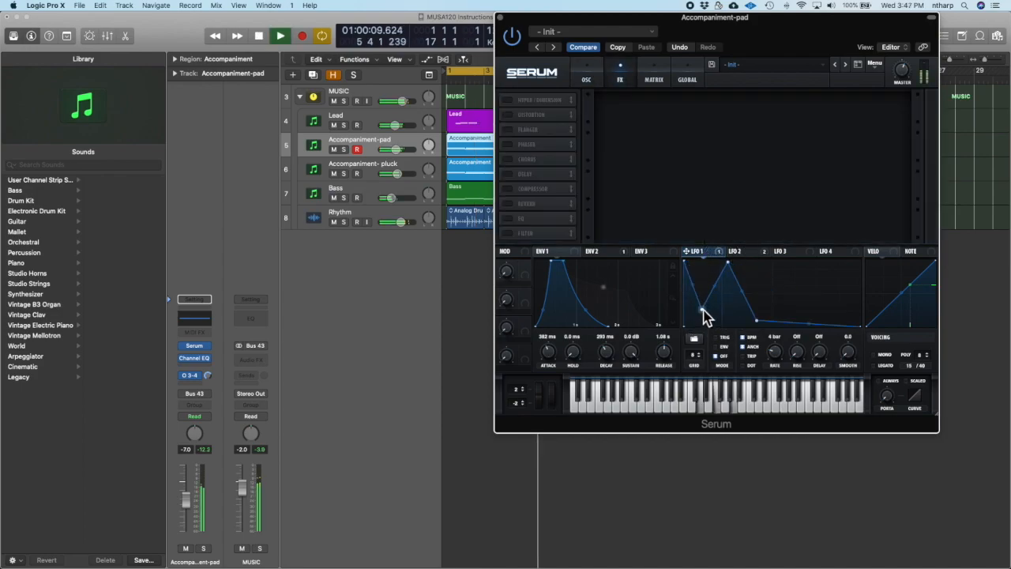
Try other positions for LFO 1's dip point, stop playback, and raise the point so the curve starts as a flat plateau.
left_click(706, 321)
left_click_drag(711, 327, 716, 296)
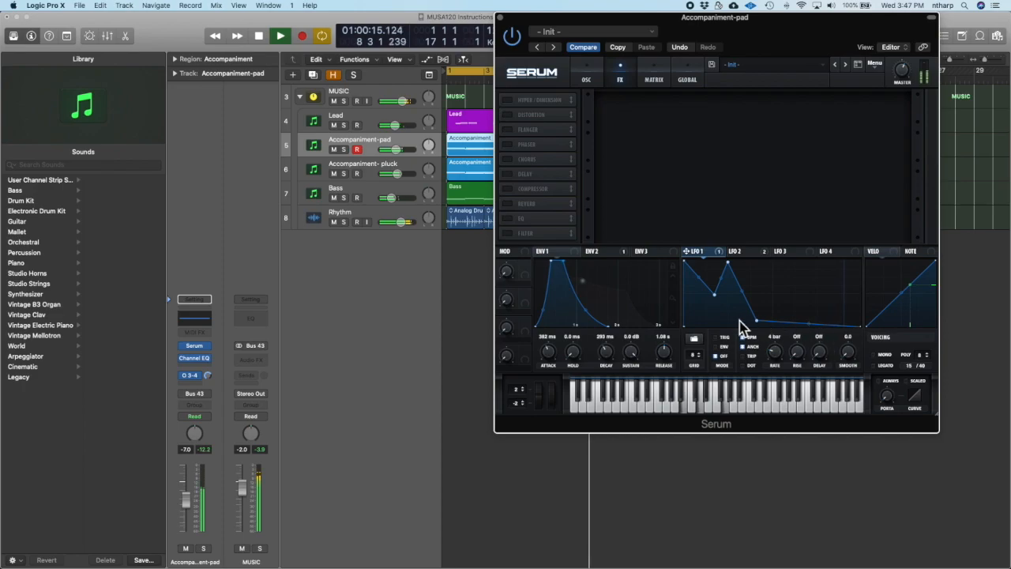
key("space")
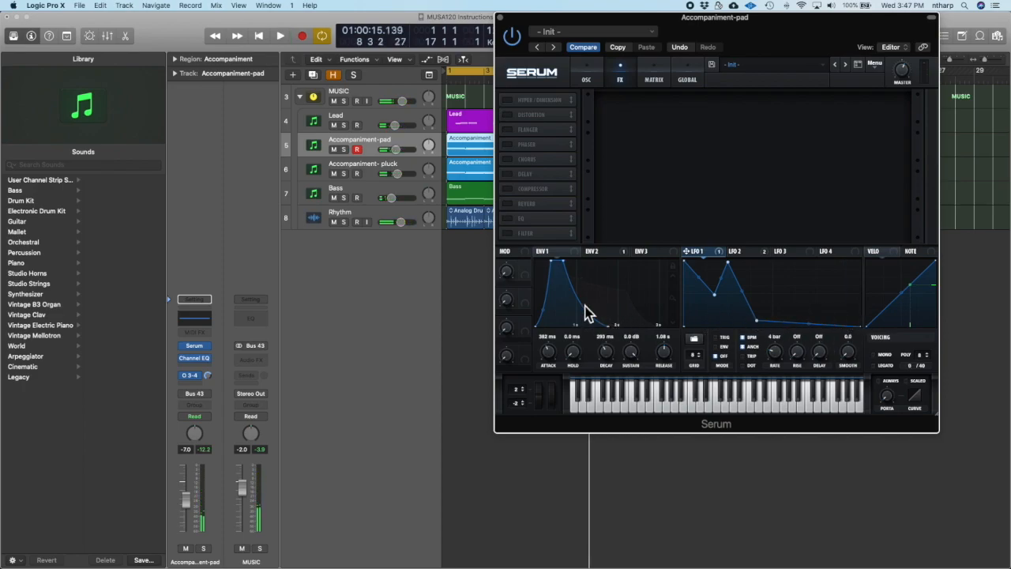
left_click_drag(715, 294, 708, 259)
left_click(592, 75)
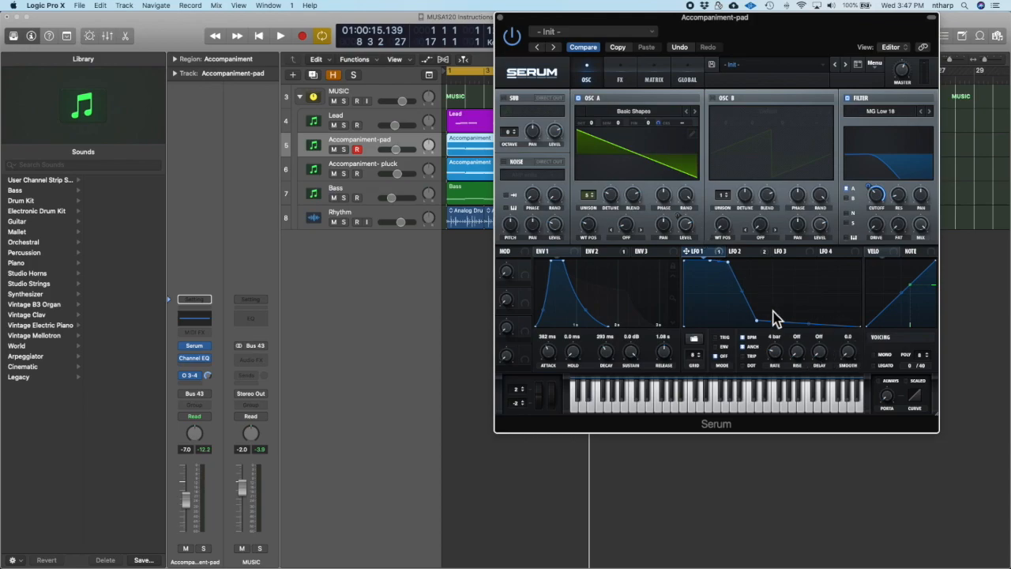
Show the list of sound types in TextEdit, place the cursor on Bass, and return to Logic Pro X.
key("super+Tab")
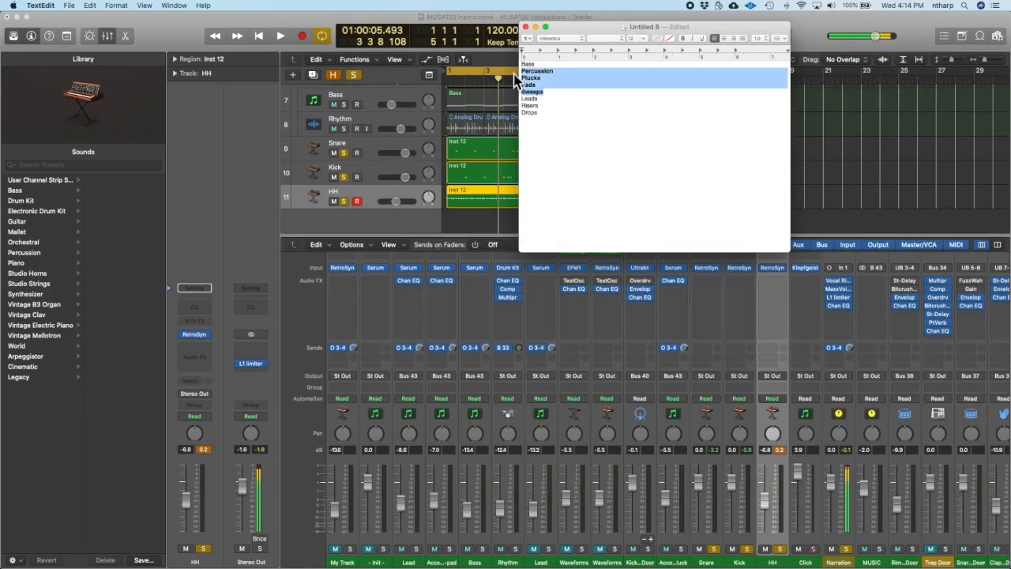
left_click(529, 64)
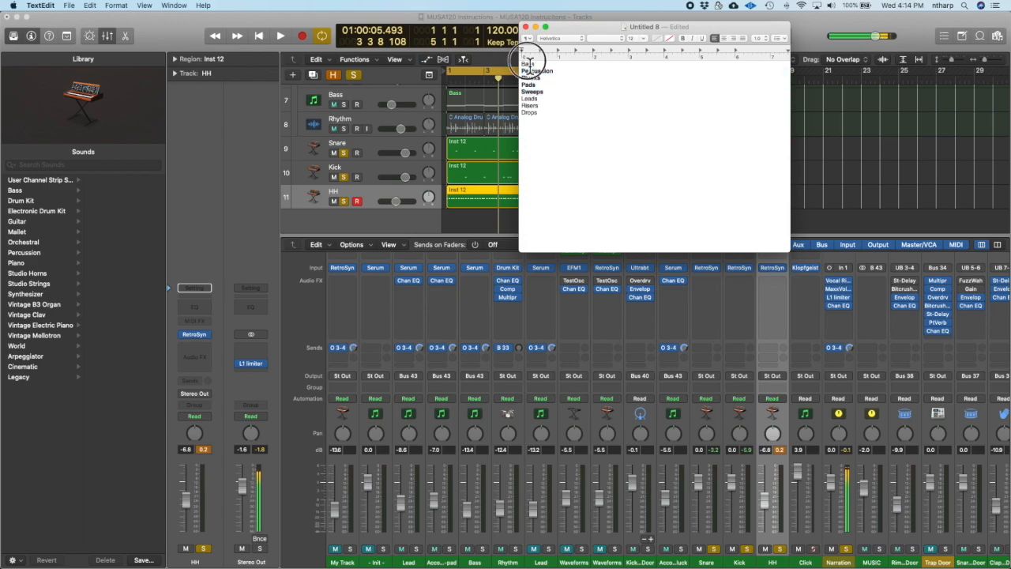
left_click(545, 21)
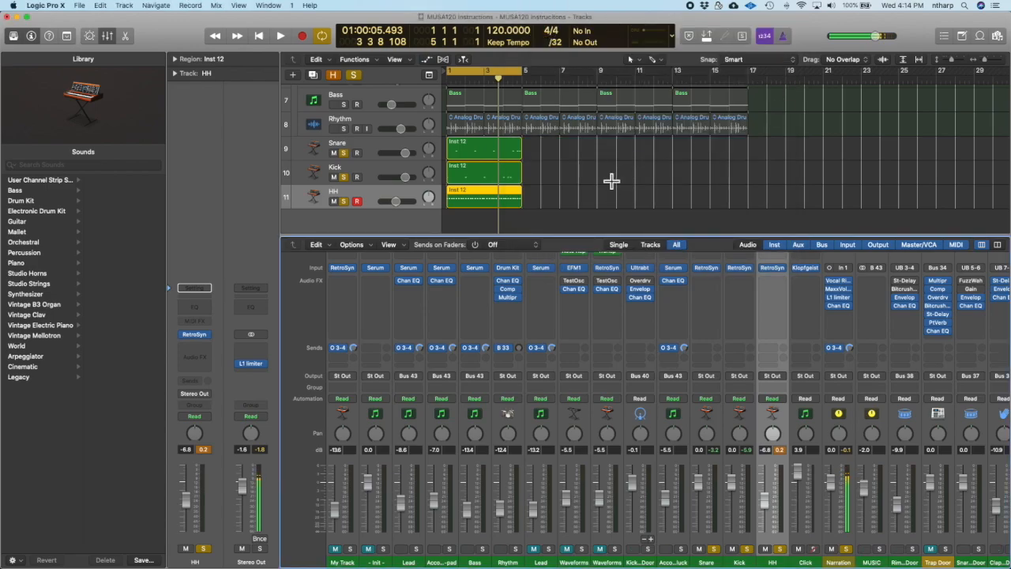
Solo the Bass track, select its first region, and audition it with the soloed drum tracks.
scroll(611, 182, "up", 5)
left_click(343, 197)
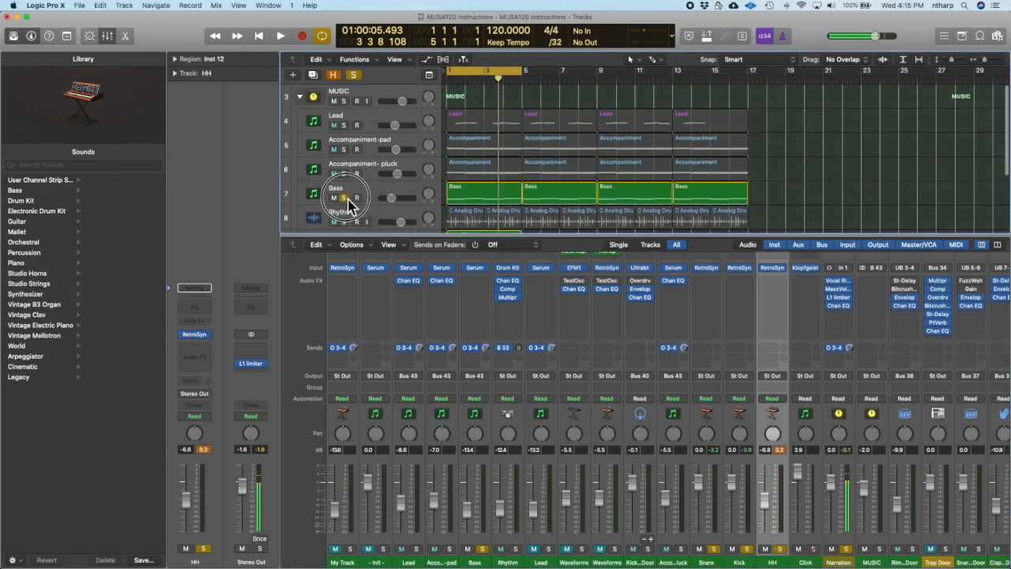
left_click(478, 187)
scroll(442, 174, "down", 1)
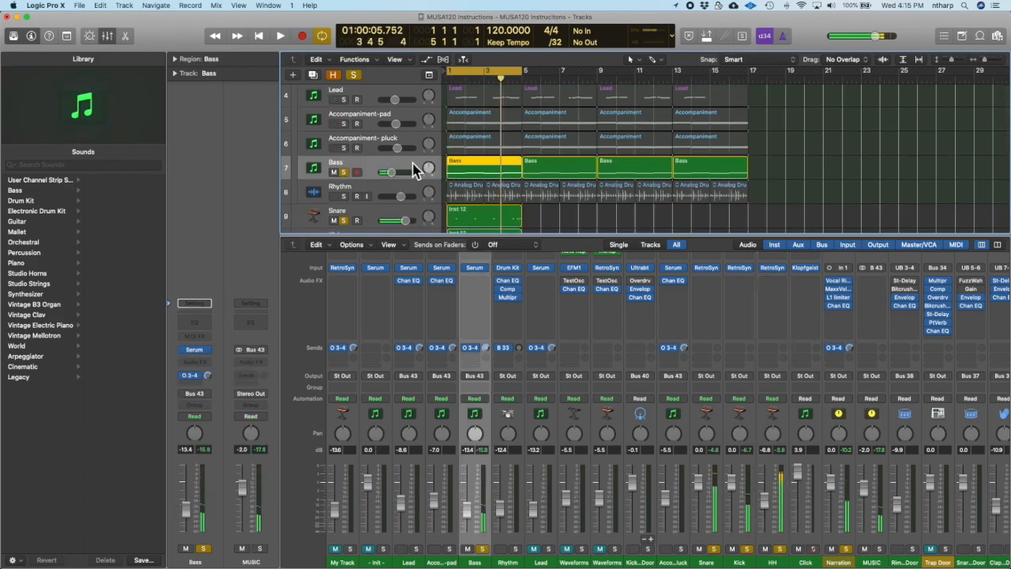
Replace Serum on the Bass track with the ES2 synthesizer and reposition its window.
left_click(211, 352)
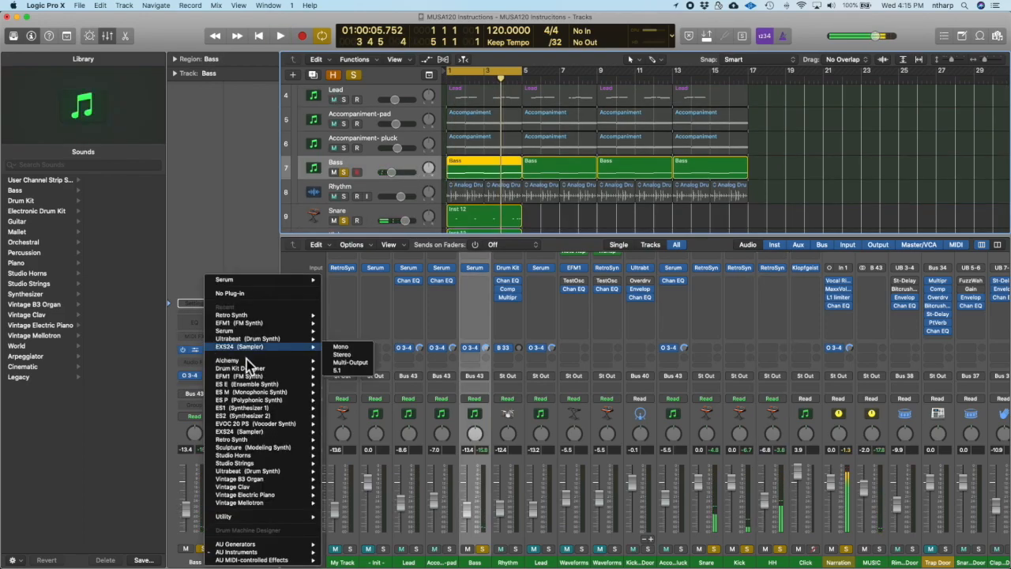
mouse_move(245, 403)
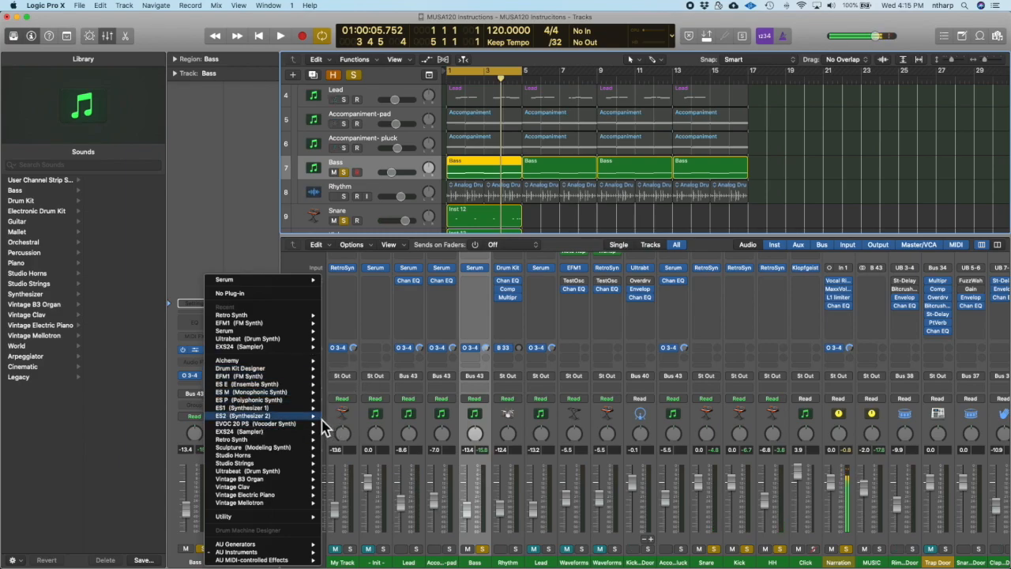
left_click(339, 422)
left_click_drag(312, 34, 514, 31)
left_click_drag(586, 39, 526, 30)
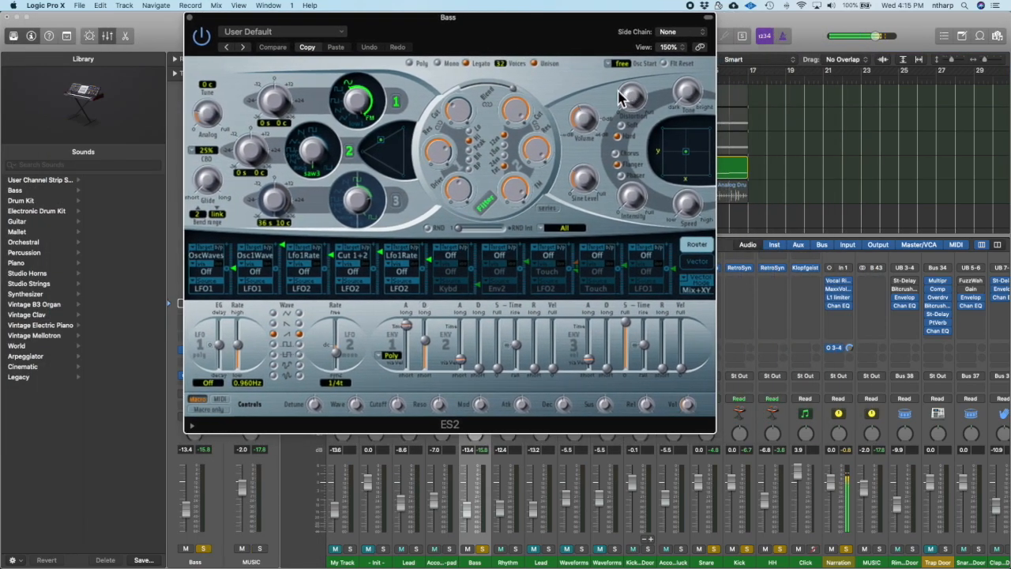
Load the Analog Bass clean preset in ES2, audition it, and reposition the plug-in window.
left_click(341, 35)
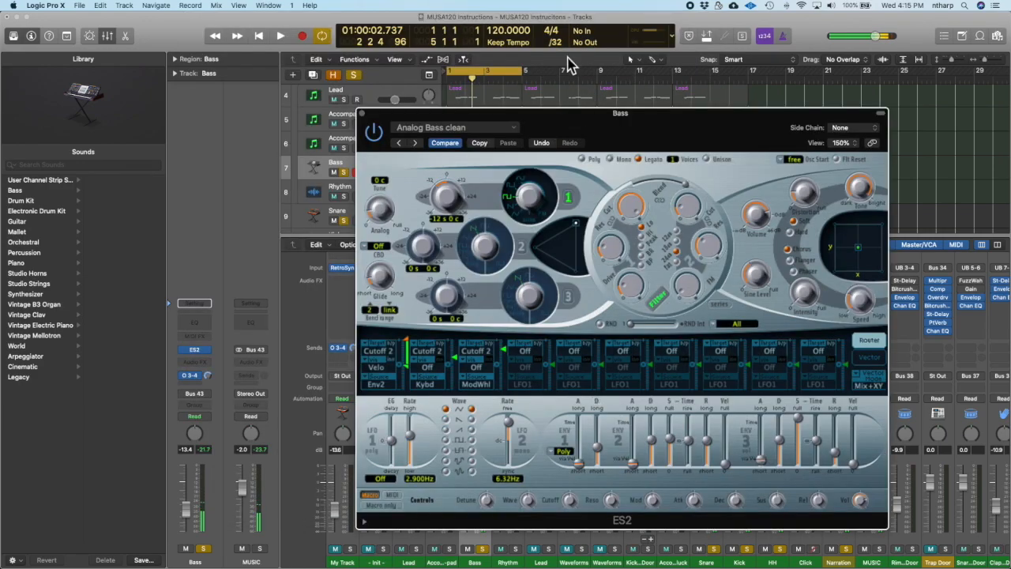
left_click_drag(571, 127, 562, 39)
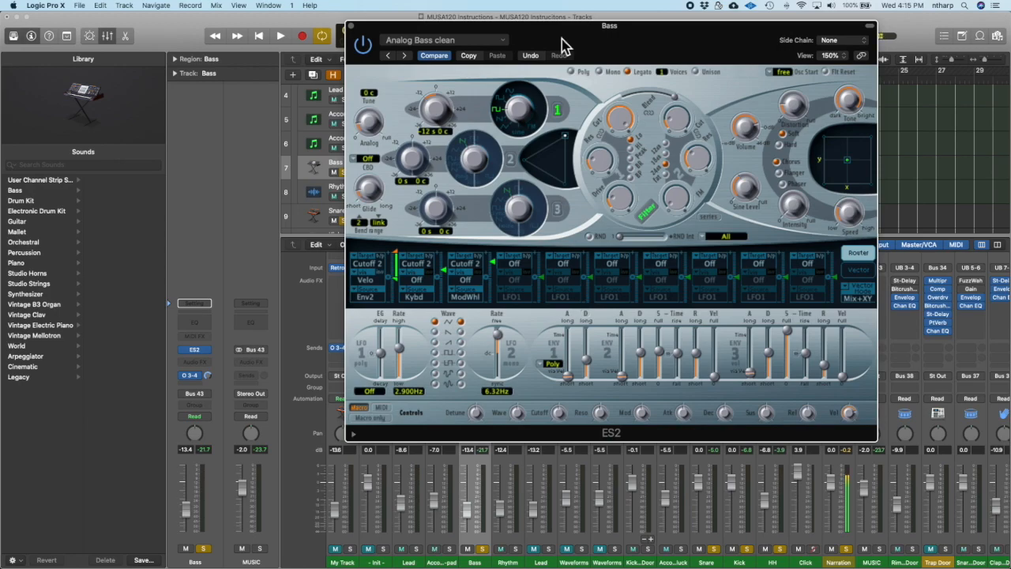
left_click_drag(730, 40, 664, 33)
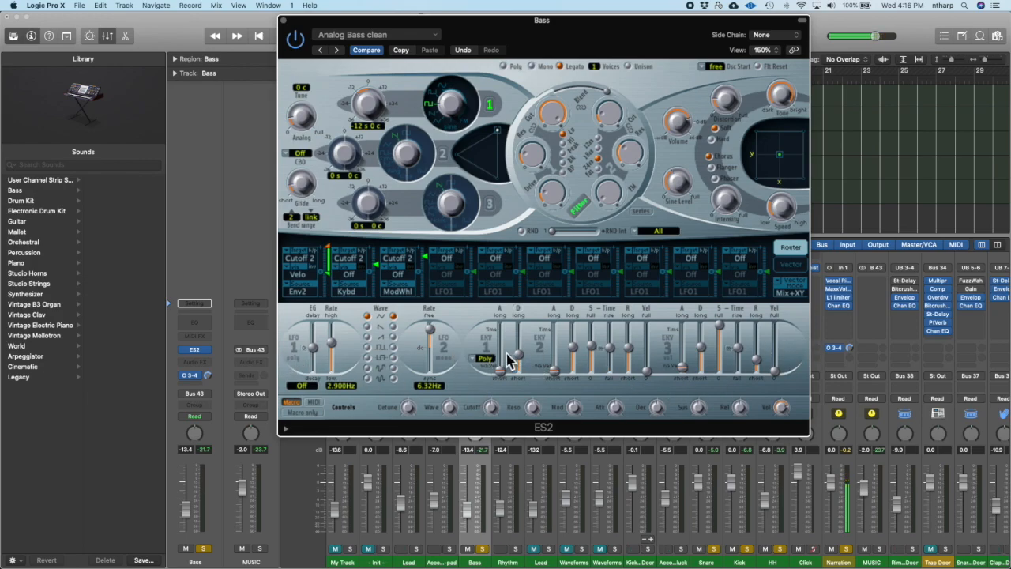
Reset the preset's Cutoff 2 modulation amounts to zero and move the filter Blend fully to filter 1.
left_click(321, 272)
left_click(370, 273)
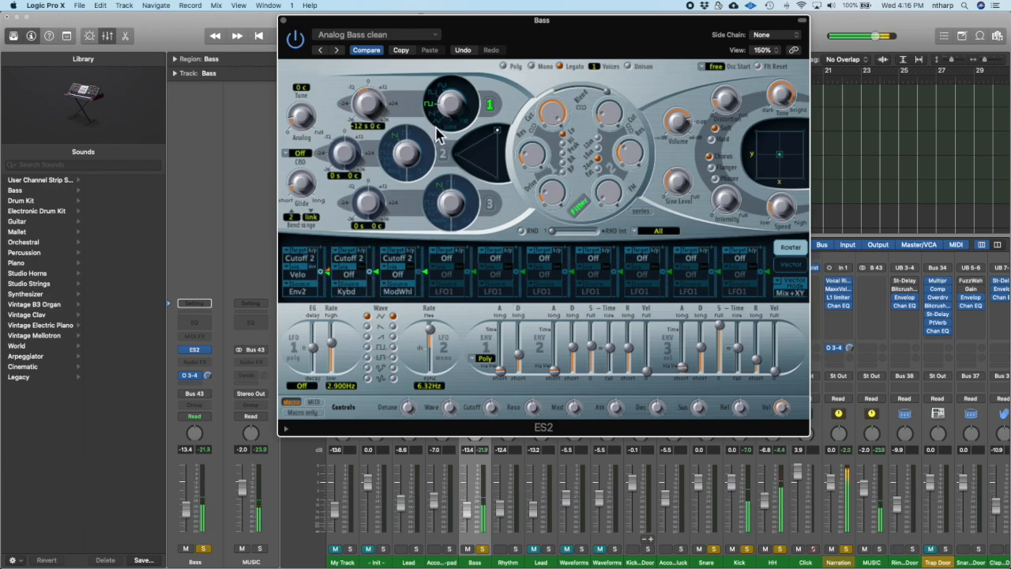
left_click_drag(606, 93, 495, 79)
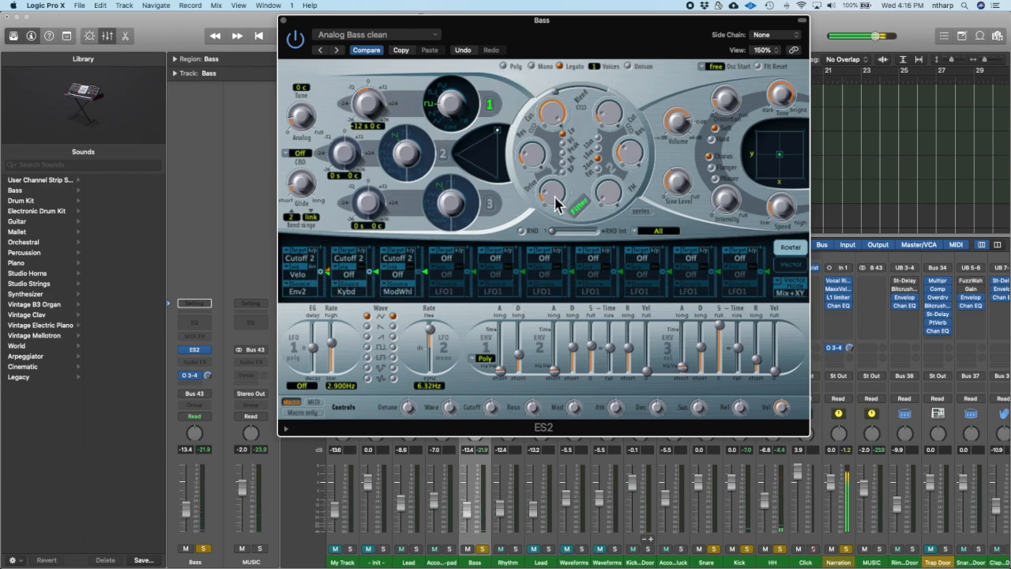
Set oscillator 1 to a sine wave and audition the bass with the drums at a track volume of -9.6 dB.
left_click(448, 85)
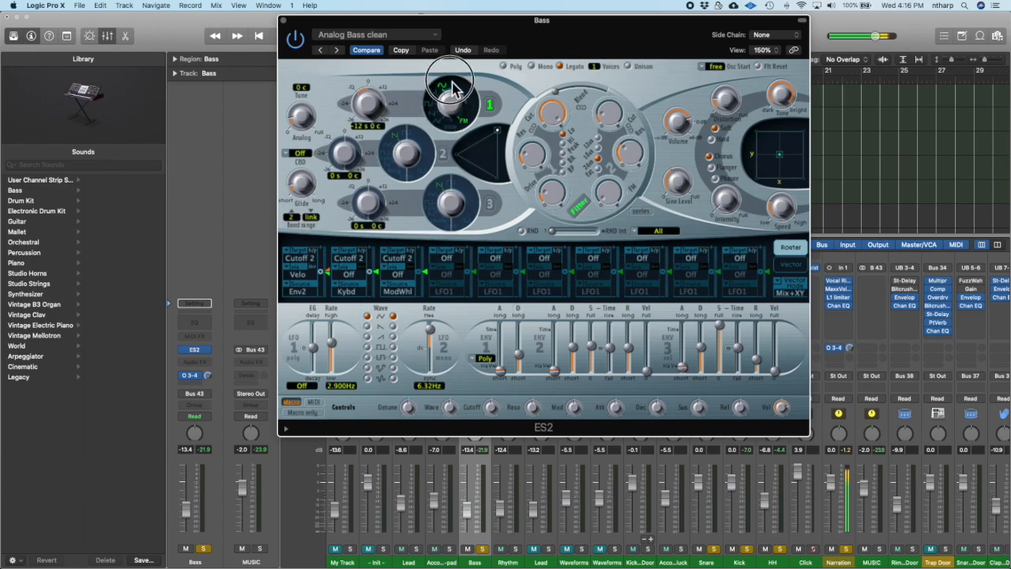
mouse_move(459, 117)
left_mouse_down()
mouse_move(454, 103)
mouse_move(458, 118)
left_mouse_up()
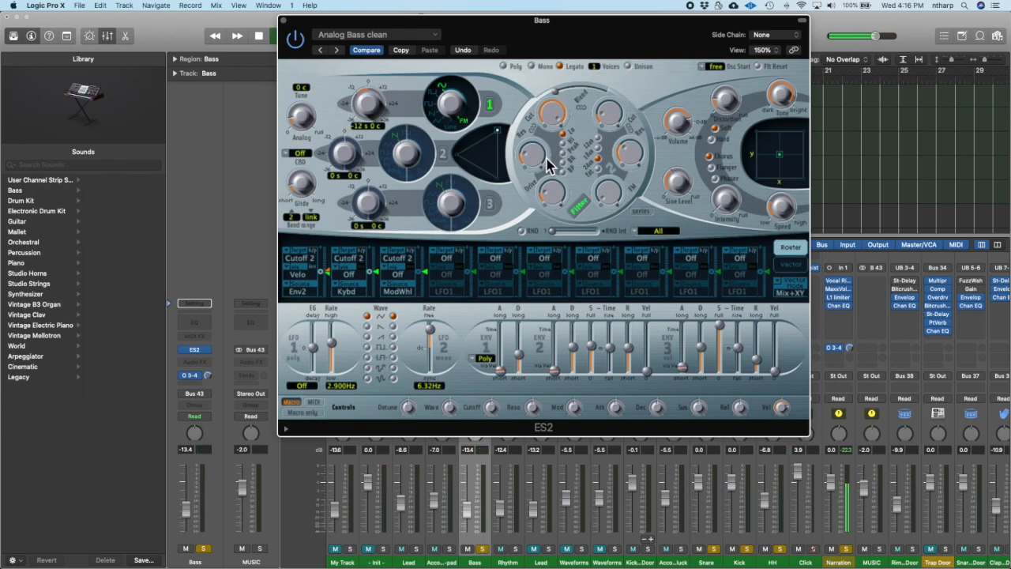
left_click_drag(531, 48, 531, 19)
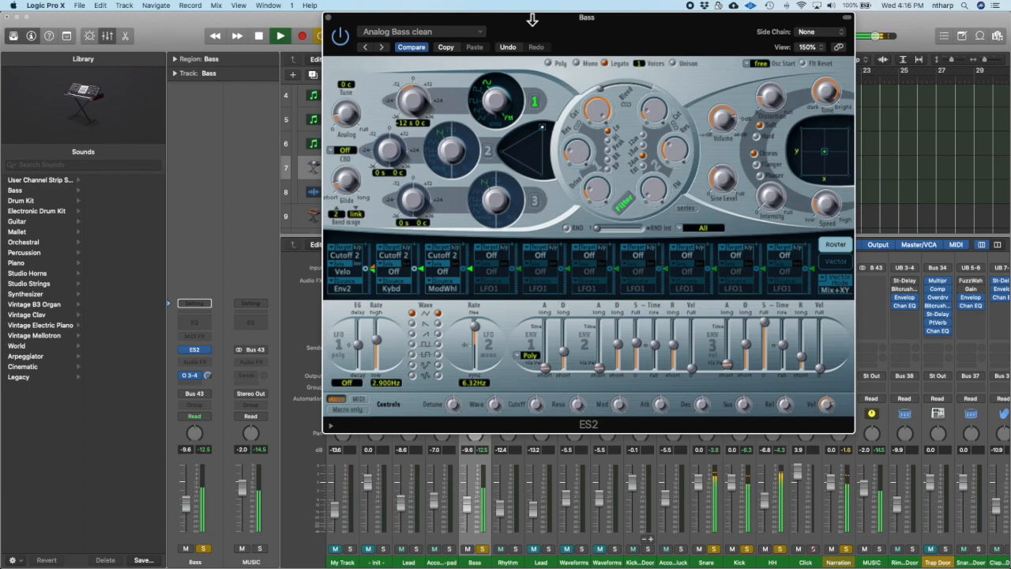
key("space")
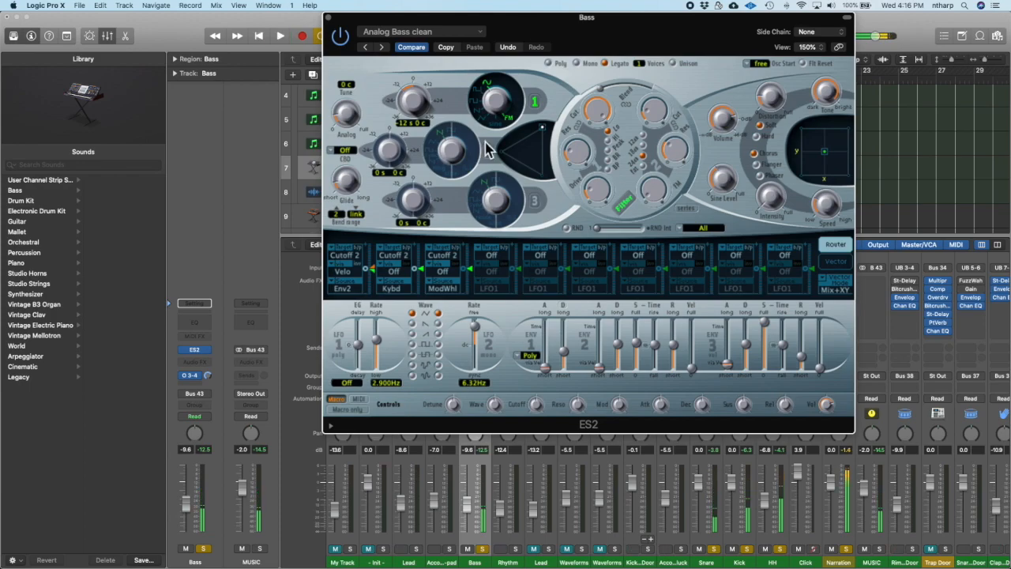
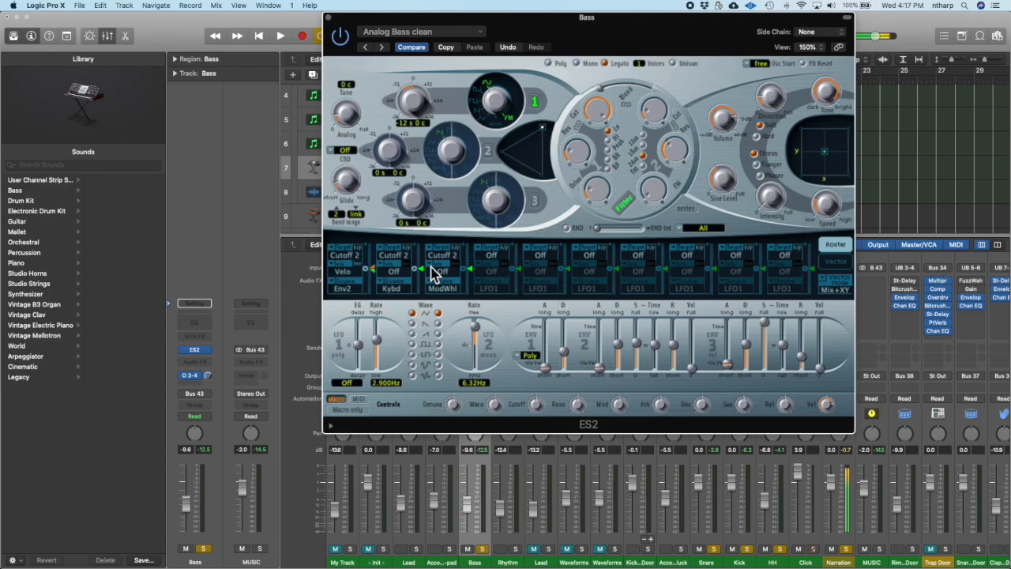
Target Pitch 1 with Env2 in the first modulation slot and turn its via source off.
left_click(363, 254)
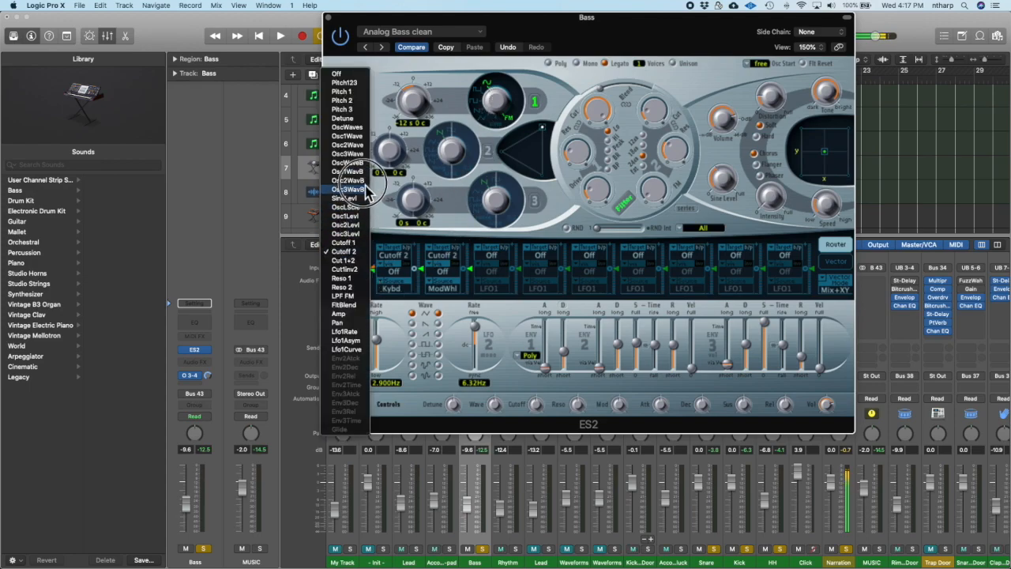
left_click(345, 92)
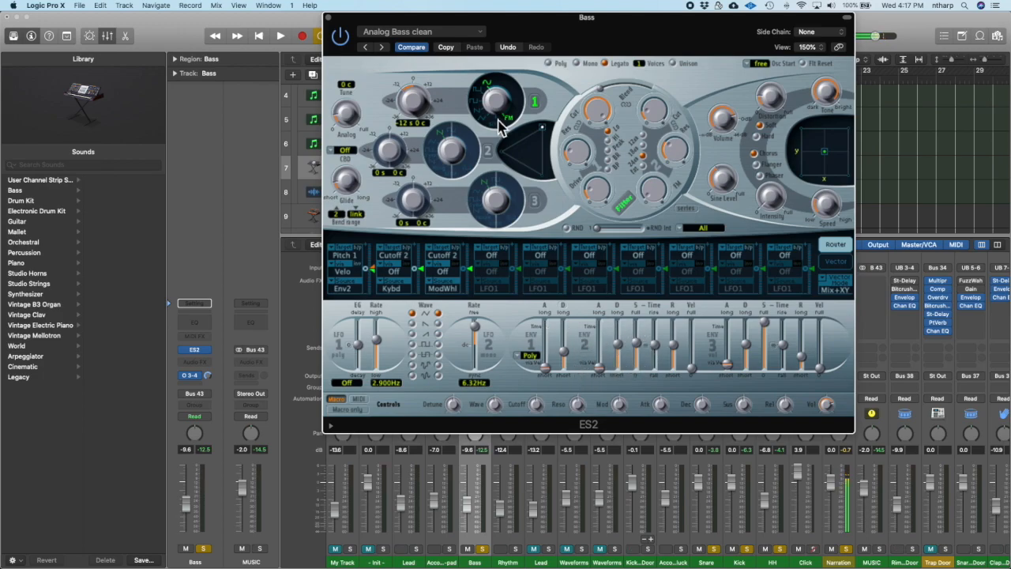
left_click(349, 290)
left_click(401, 286)
left_click(349, 273)
left_click(362, 187)
Set Env 2 to zero attack and sustain with a shorter decay, and raise the Pitch 1 modulation amount to maximum.
left_click(601, 371)
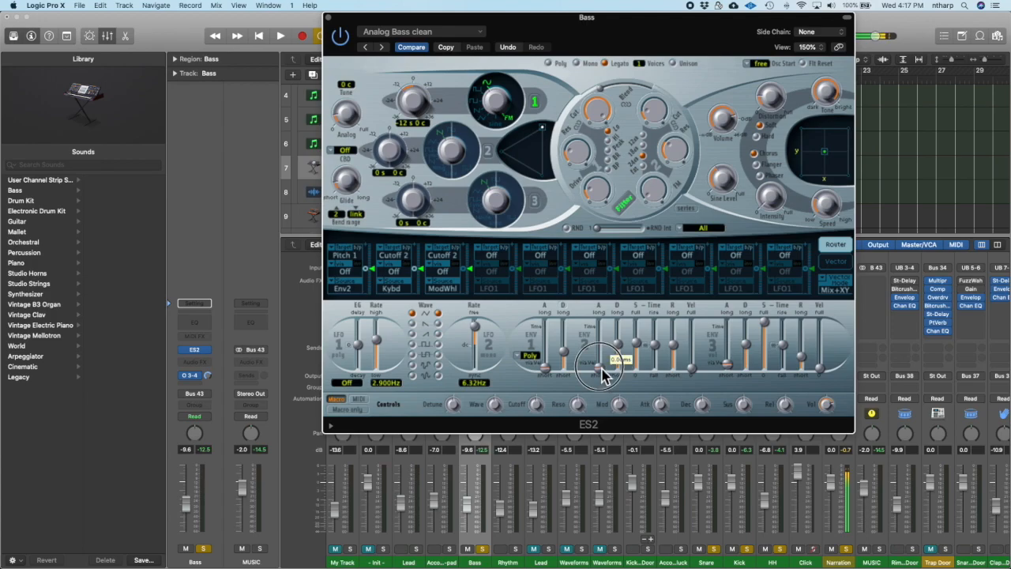
left_click(640, 352)
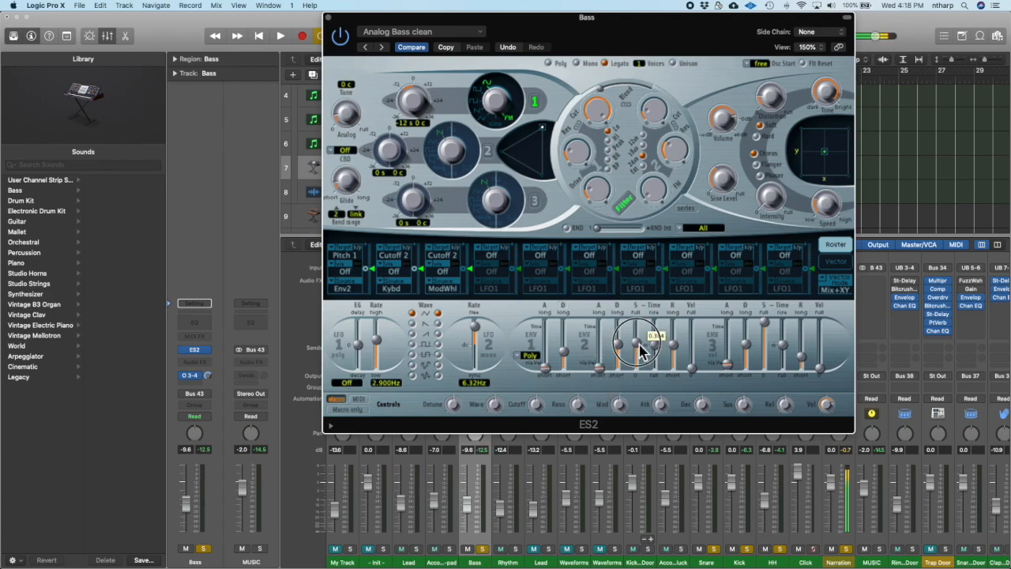
left_click_drag(372, 271, 368, 210)
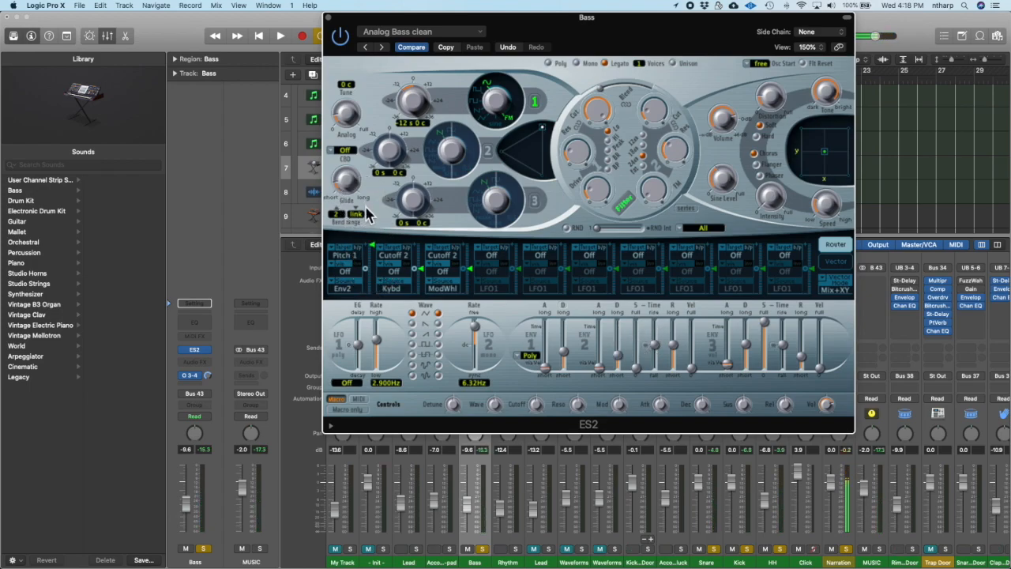
Audition the bass with the drums, trying a long Env 2 decay before settling on a short one.
key("space")
mouse_move(619, 357)
left_mouse_down()
mouse_move(620, 327)
mouse_move(621, 338)
left_mouse_up()
key("space")
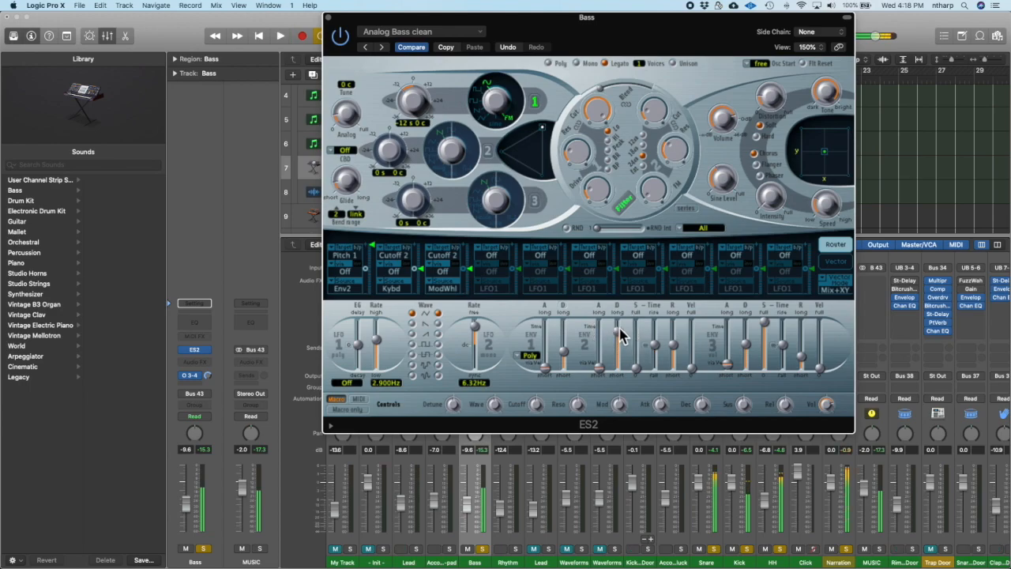
key("space")
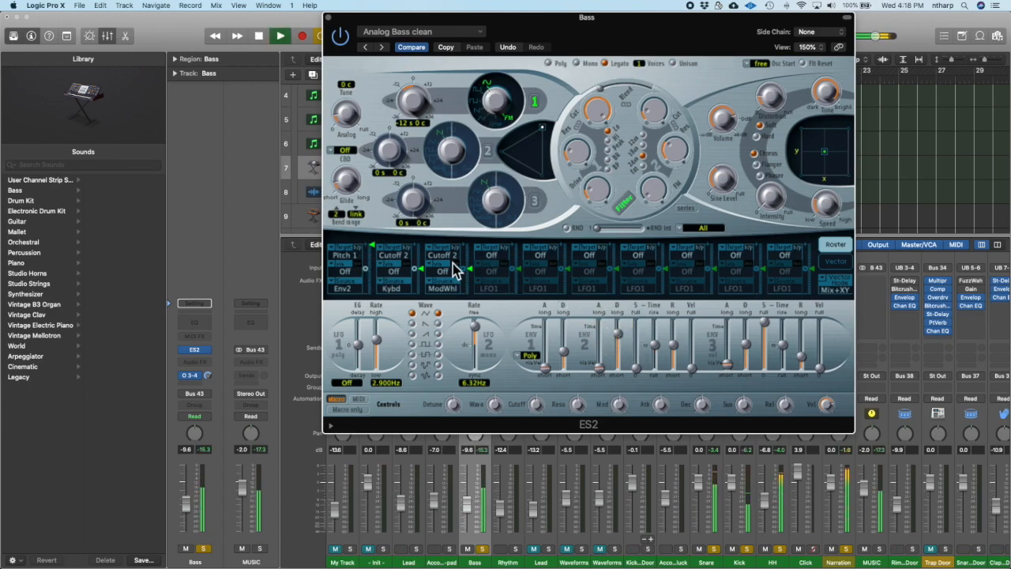
left_click_drag(618, 335, 619, 355)
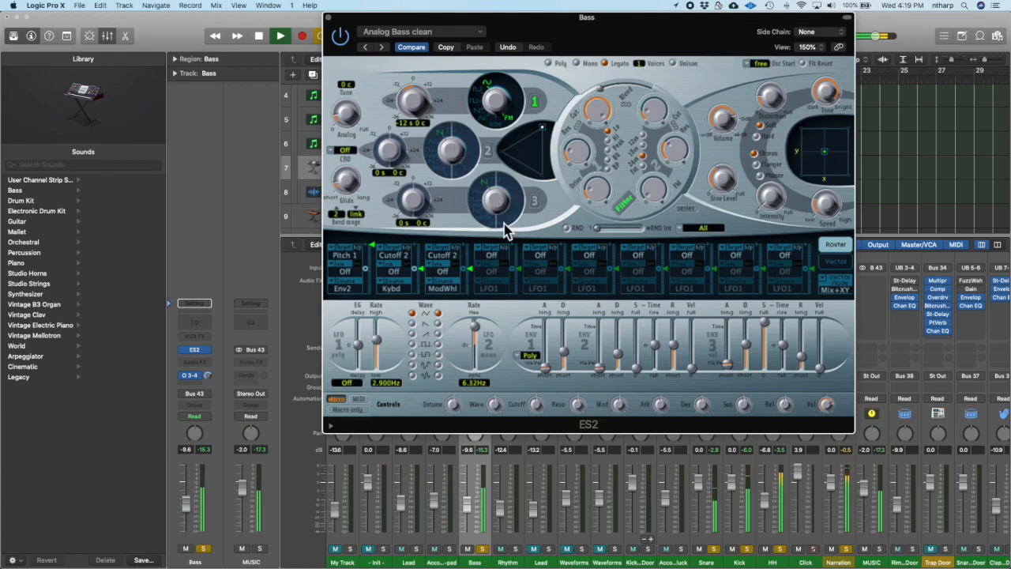
Switch on oscillator 3 with the noise waveform and blend a little of it into the oscillator mix.
left_click(539, 201)
left_click(484, 225)
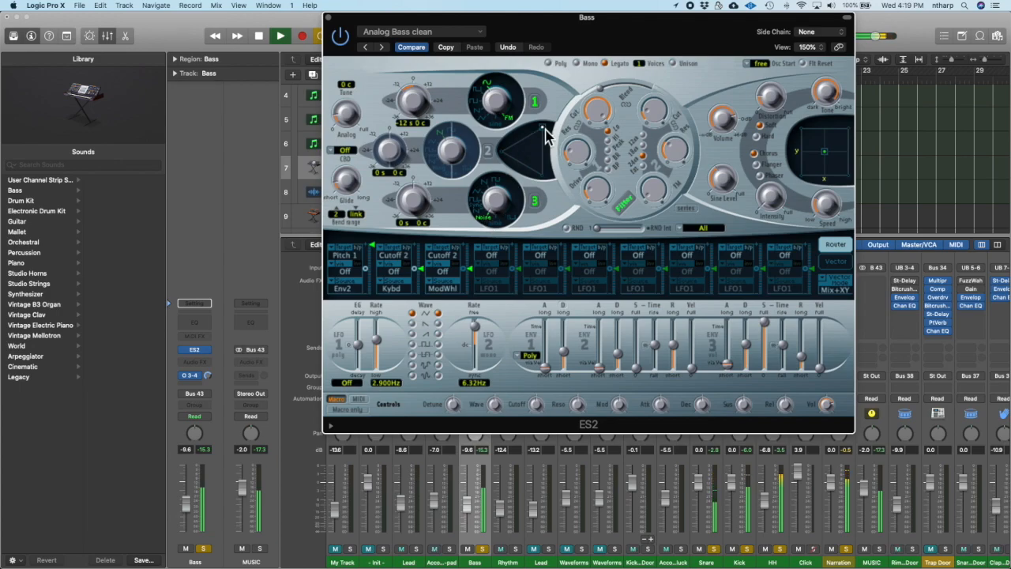
left_click_drag(543, 128, 541, 142)
key("space")
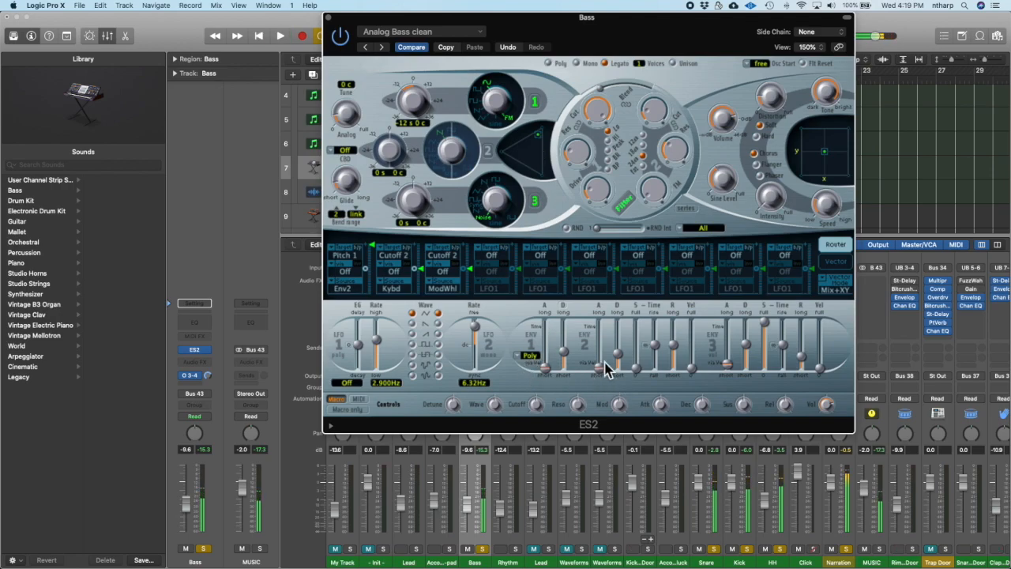
Set the second modulation slot's source to Env2 and its target to Cutoff 1.
left_click(389, 288)
left_click(399, 240)
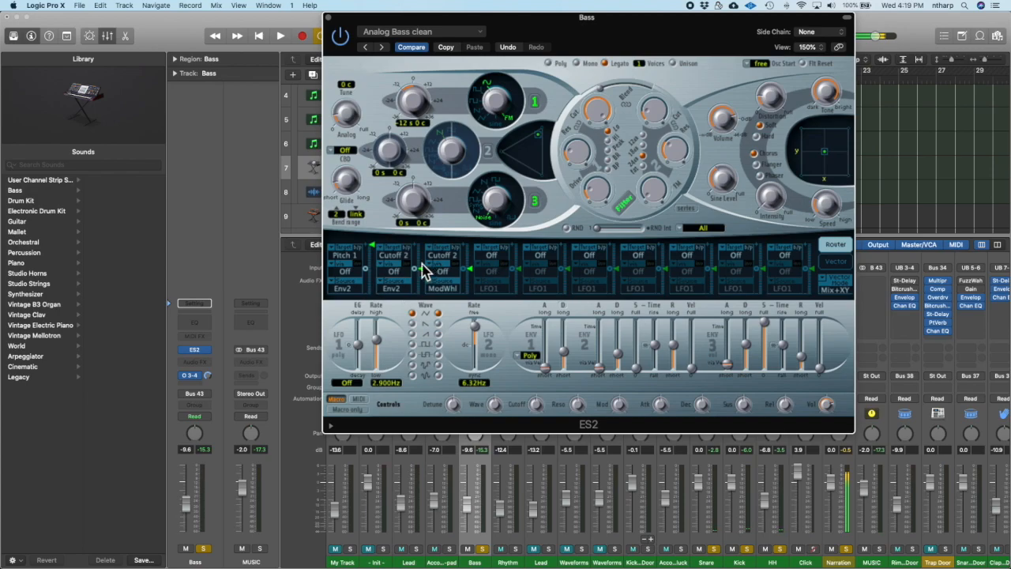
left_click(400, 257)
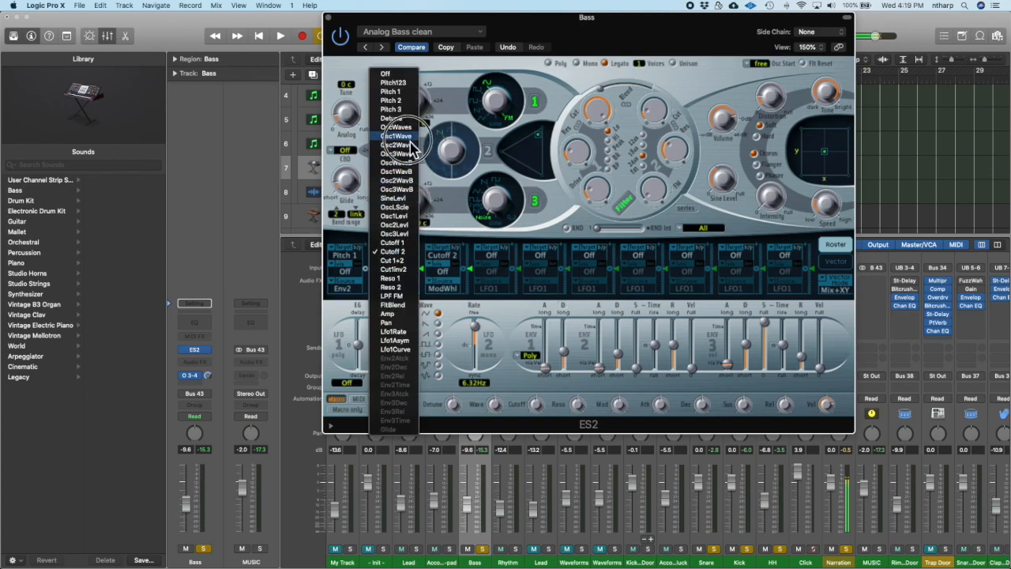
left_click(407, 243)
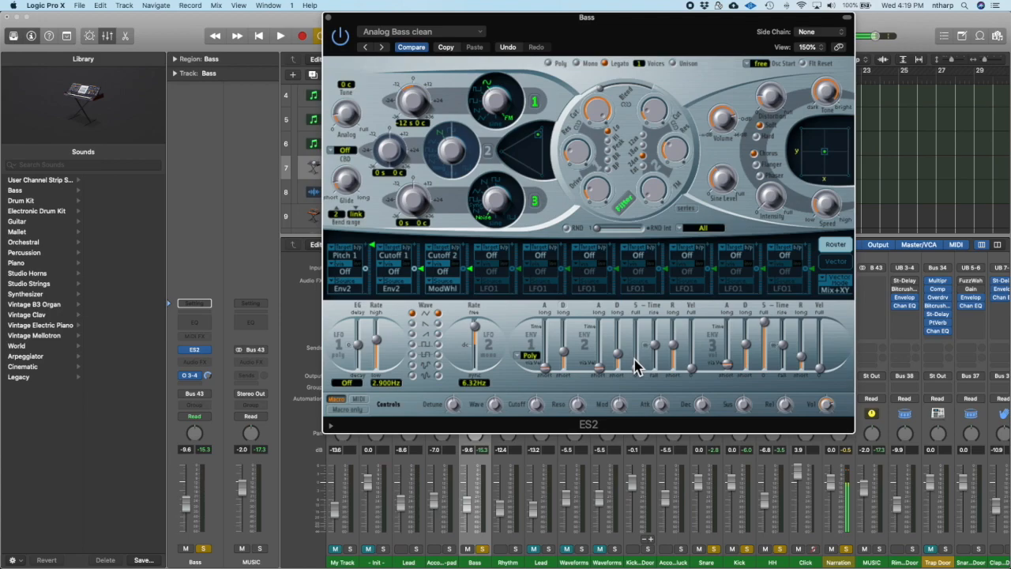
Lower filter 1's cutoff during playback and raise the Cutoff 1 modulation amount to maximum.
key("space")
left_click_drag(598, 115, 594, 163)
left_click_drag(422, 269, 409, 206)
left_click(421, 244)
Reposition the ES2 window, blend more of oscillator 3's noise into the mix, and audition the bass.
left_click_drag(496, 33, 583, 33)
left_click_drag(633, 128, 631, 150)
left_click_drag(688, 128, 689, 127)
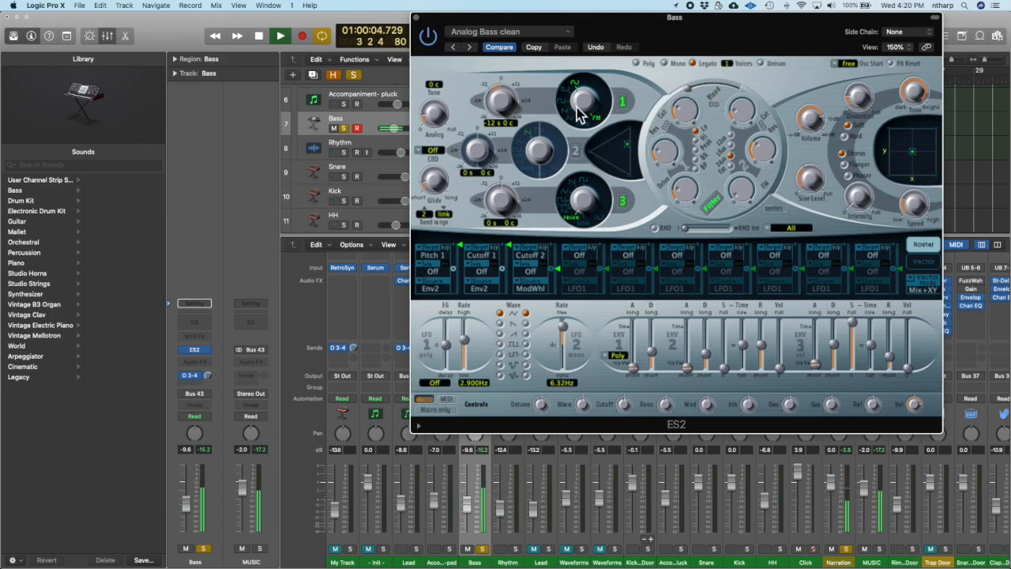
left_click_drag(654, 354, 654, 357)
key("space")
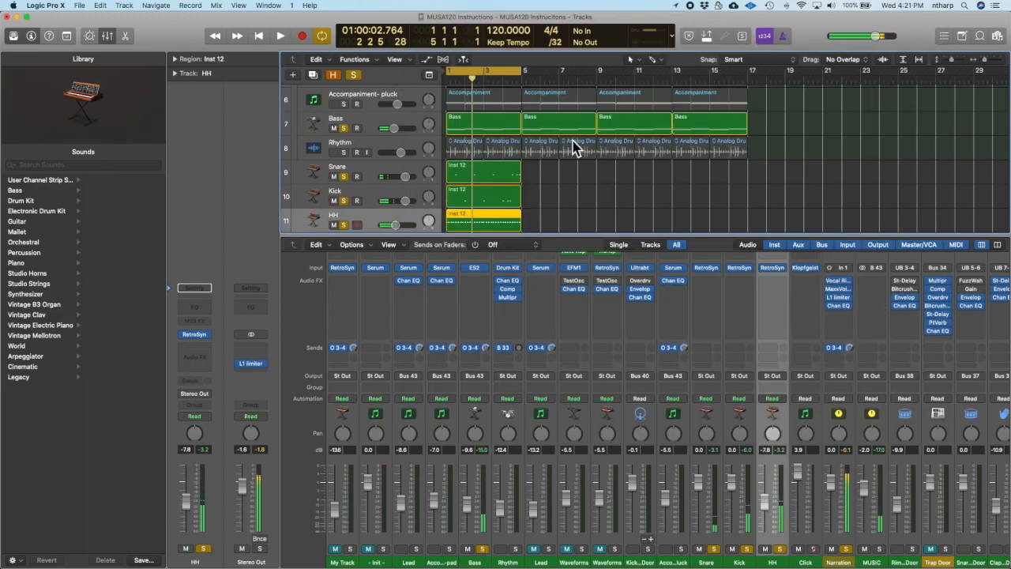
key("super+Tab")
key("super+b")
left_click_drag(545, 93, 523, 57)
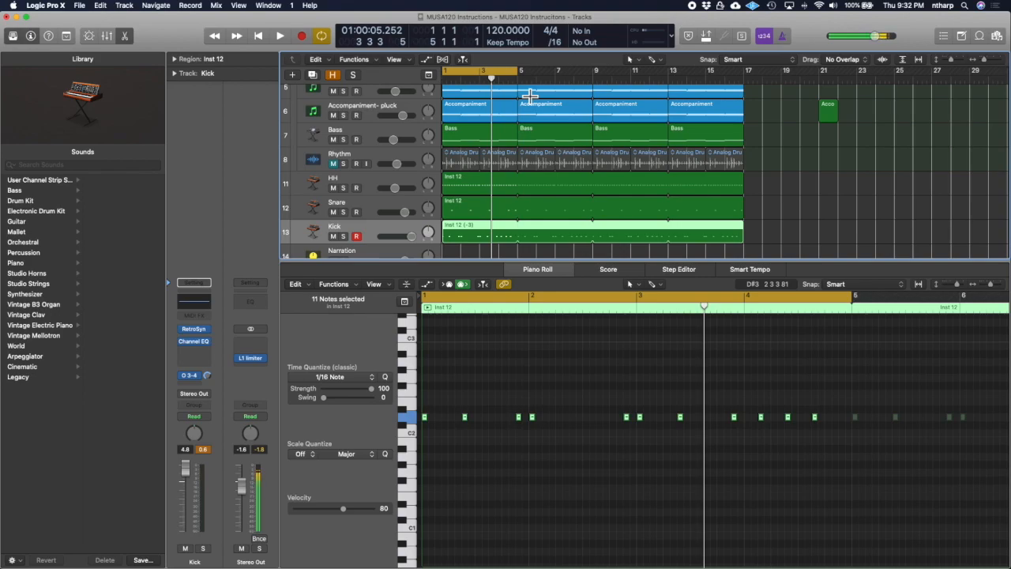
Select the Snare track and solo it.
scroll(513, 111, "up", 3)
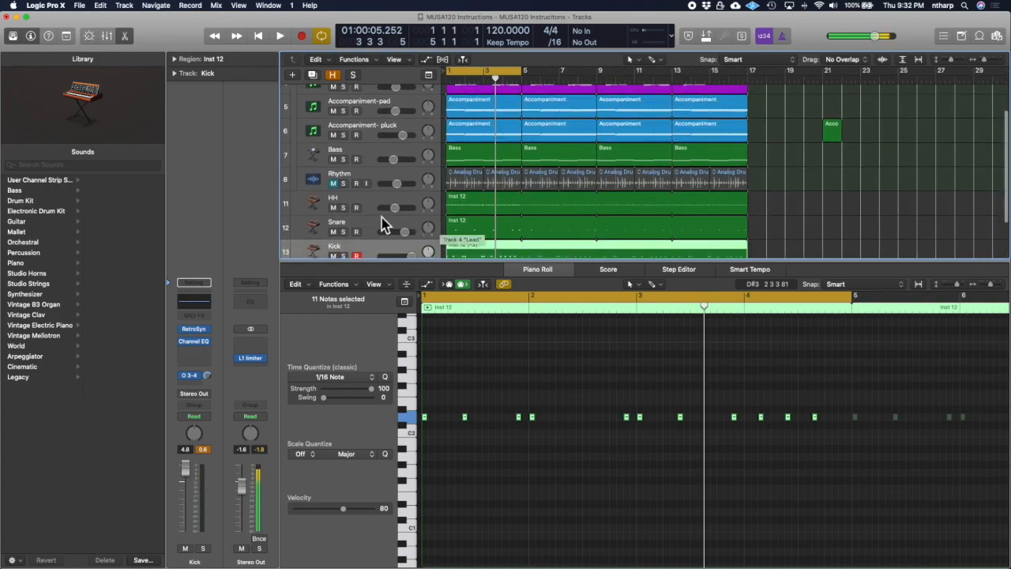
scroll(375, 212, "down", 3)
scroll(441, 212, "up", 1)
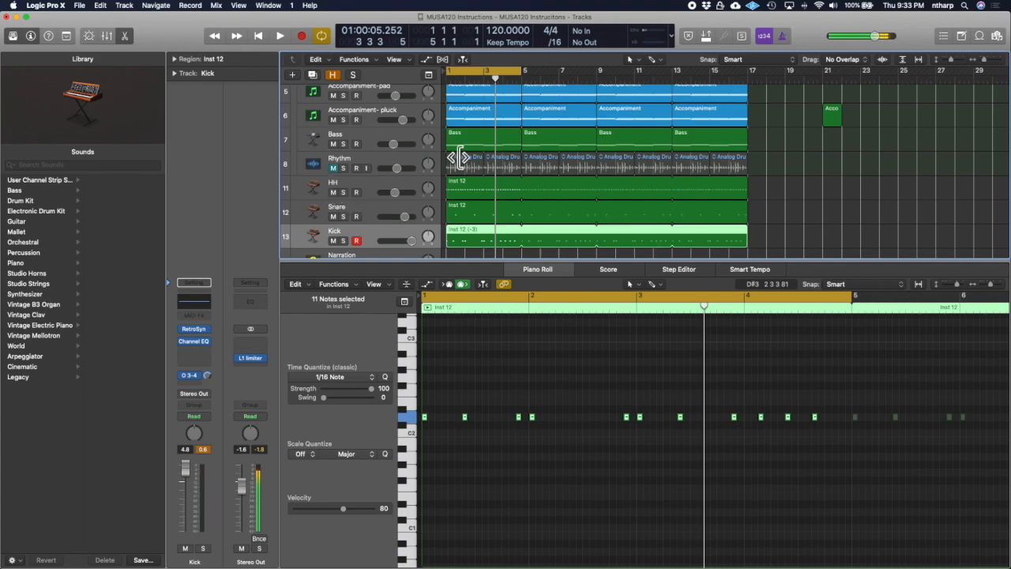
left_click(374, 207)
scroll(375, 203, "down", 1)
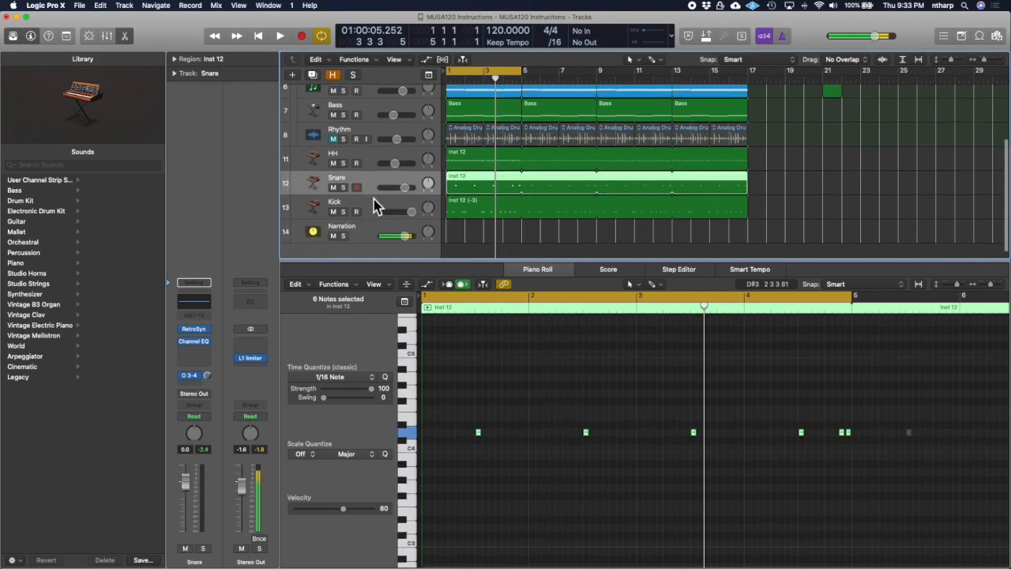
left_click(343, 187)
scroll(343, 197, "up", 2)
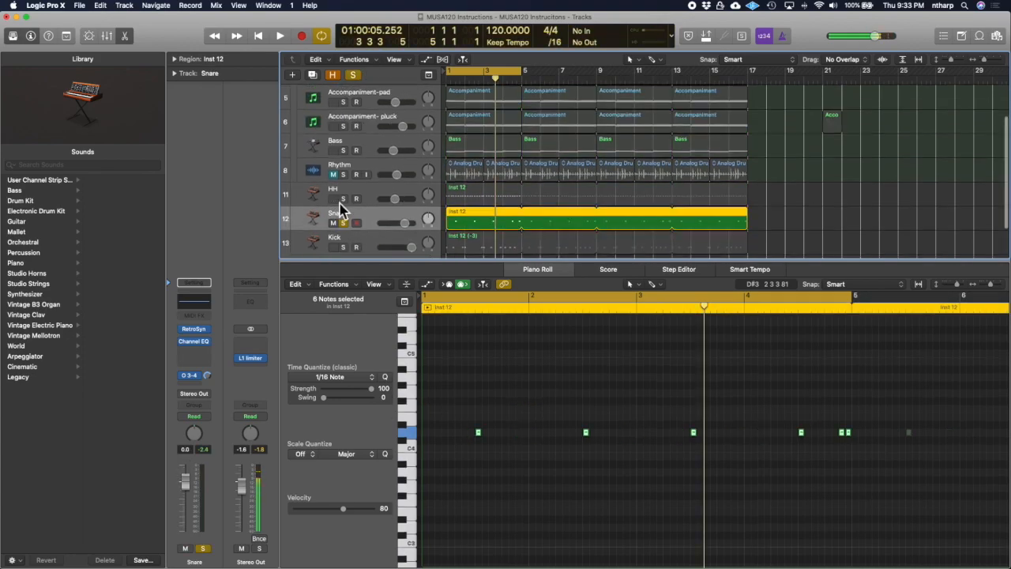
Load a fresh Retro Synth on the Snare track and move its window away from the Piano Roll.
left_click(207, 331)
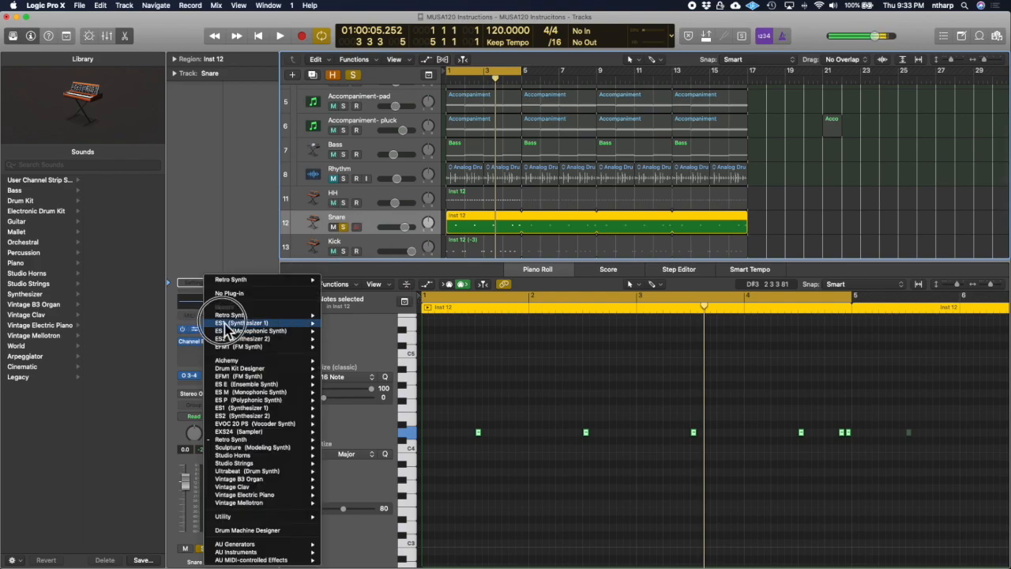
left_click(337, 319)
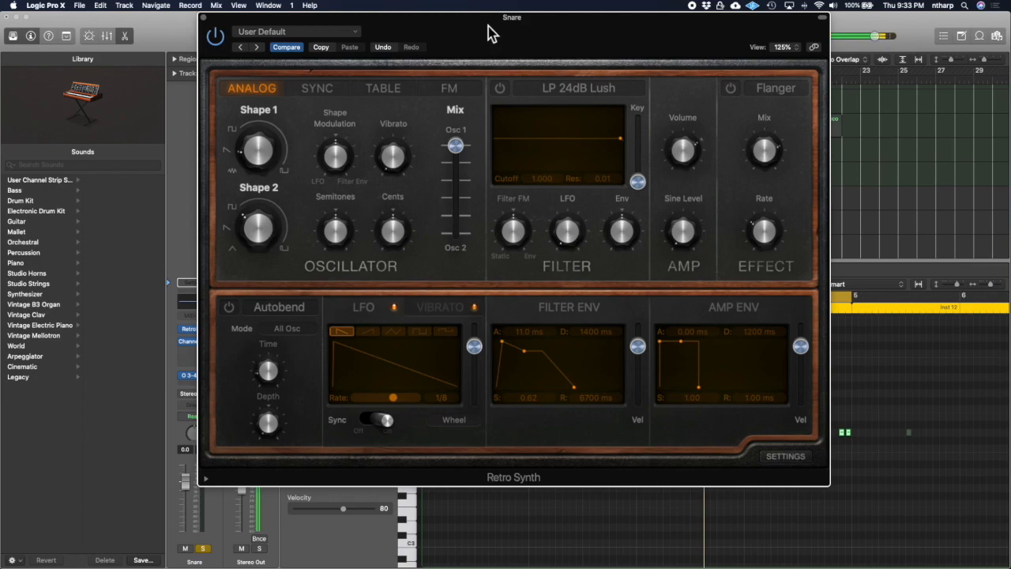
left_click_drag(488, 26, 11, 16)
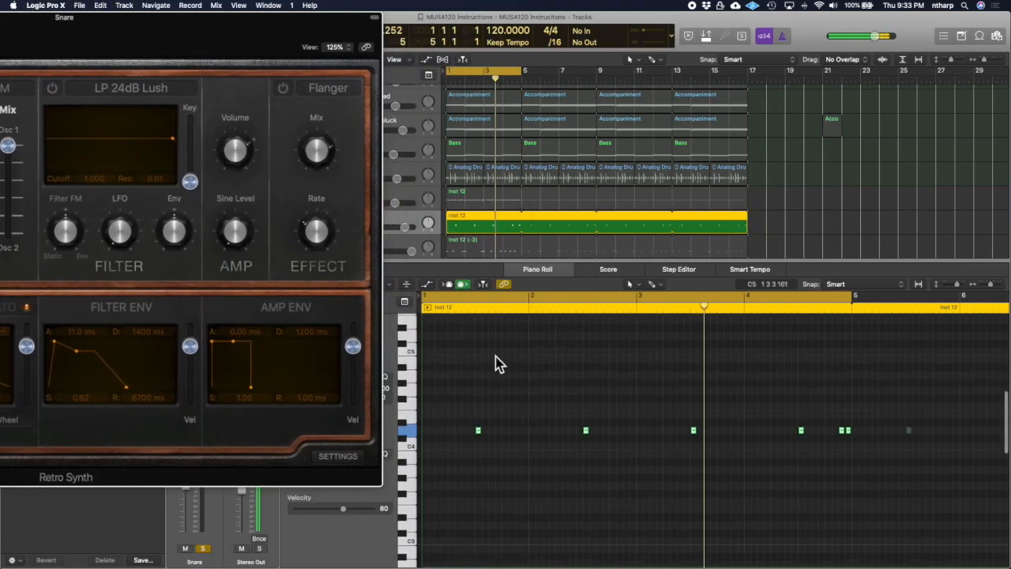
Select the first snare note in the Piano Roll, play the loop, and bring the Retro Synth window back into view.
scroll(496, 364, "down", 3)
left_click_drag(441, 340, 523, 409)
left_click_drag(246, 29, 226, 117)
key("space")
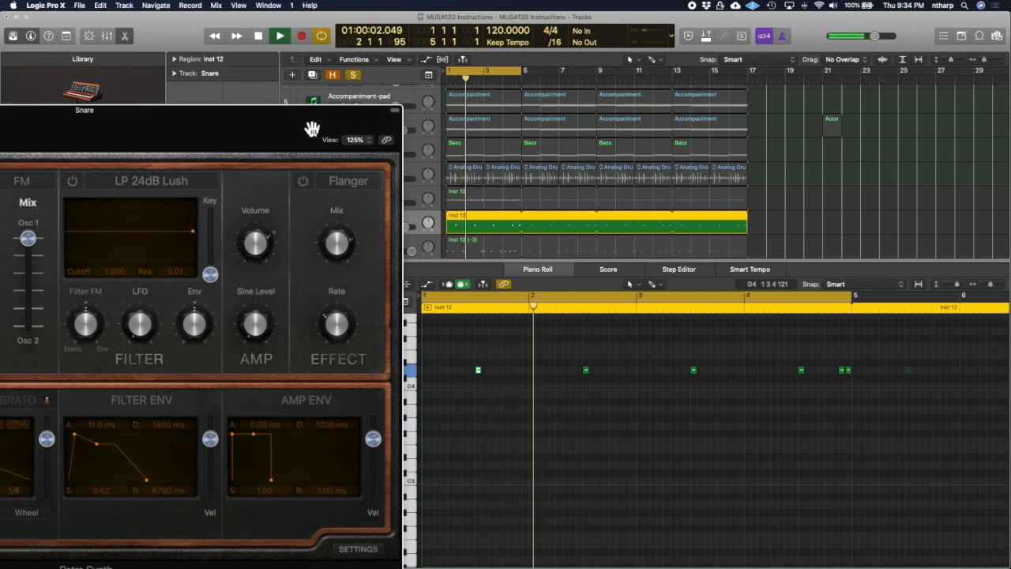
left_click_drag(312, 129, 668, 50)
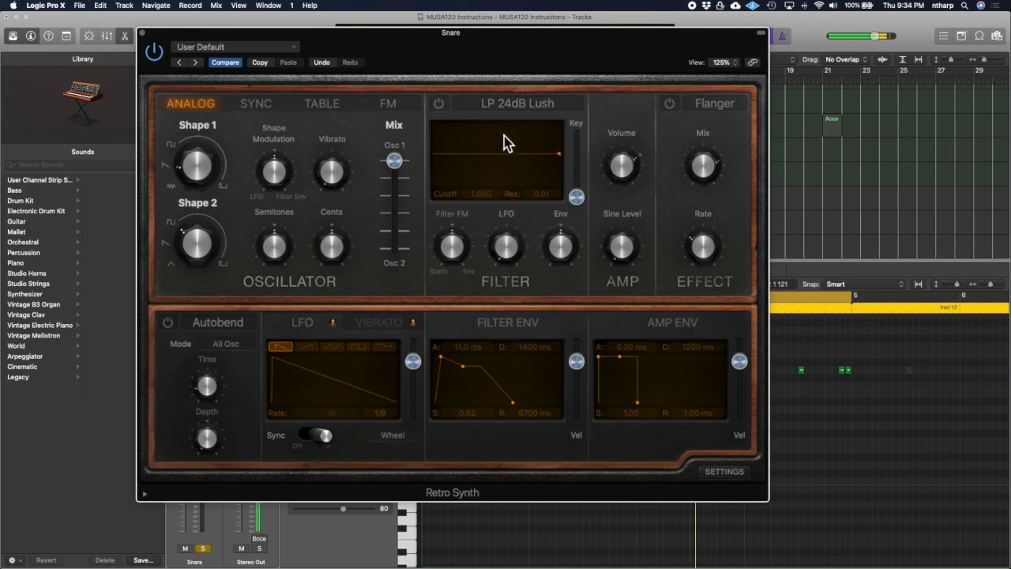
Raise the filter's Env and LFO amounts and compare the LFO settings with the Vibrato settings.
mouse_move(562, 256)
left_mouse_down()
mouse_move(543, 193)
mouse_move(544, 229)
mouse_move(560, 228)
mouse_move(573, 259)
left_mouse_up()
left_click_drag(505, 244, 505, 229)
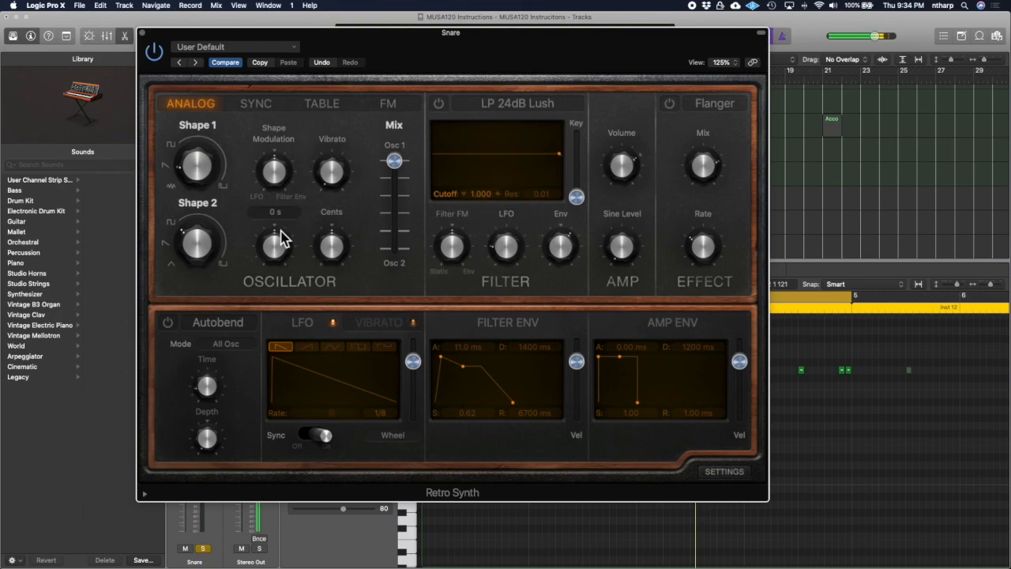
left_click(380, 323)
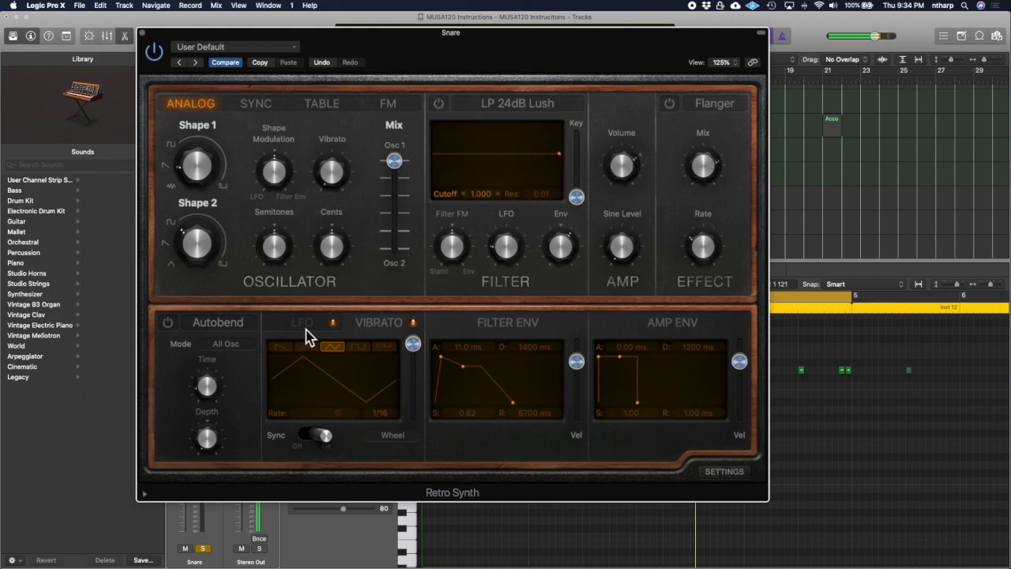
left_click(302, 327)
left_click(375, 327)
left_click(308, 324)
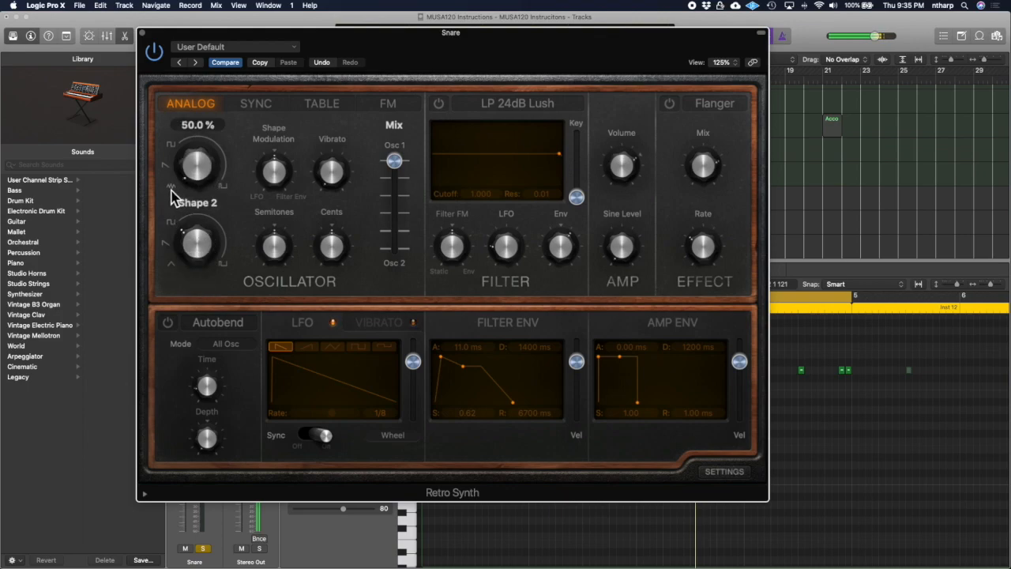
Set Shape 1 to noise and give the amp envelope a 38.0 ms decay and 0.00 sustain.
left_click_drag(394, 160, 332, 165)
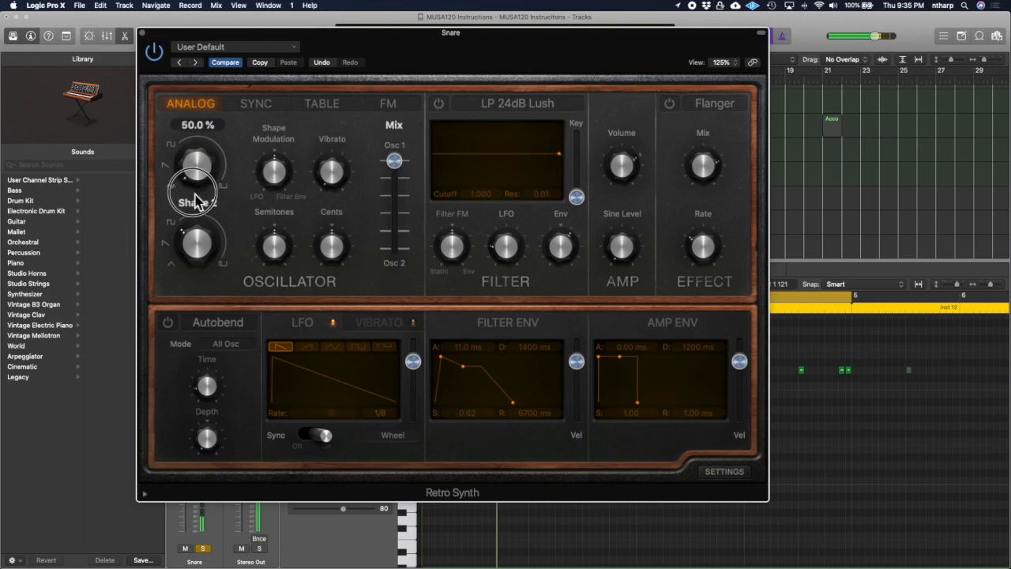
mouse_move(196, 204)
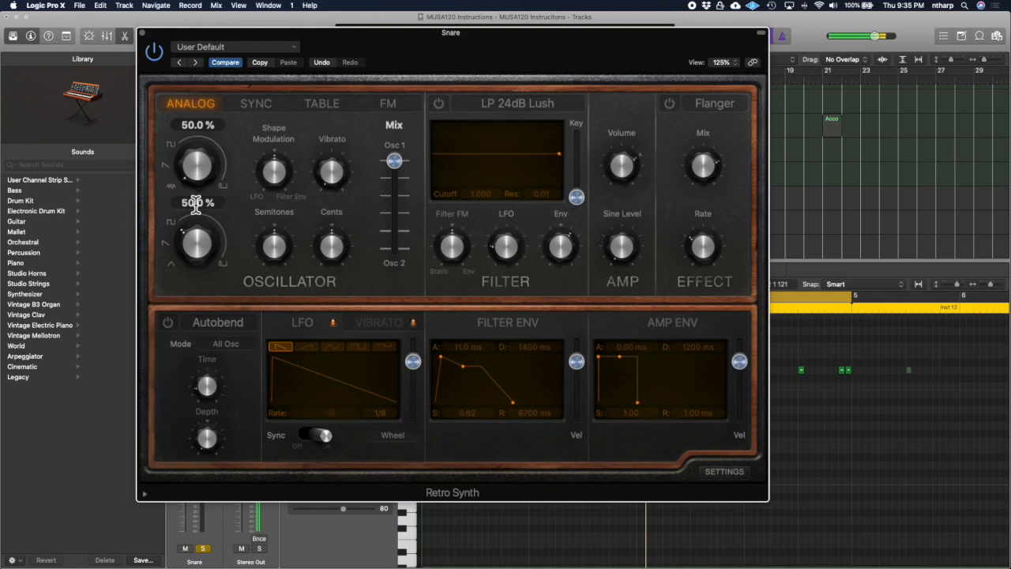
left_click_drag(624, 377, 615, 410)
key("b")
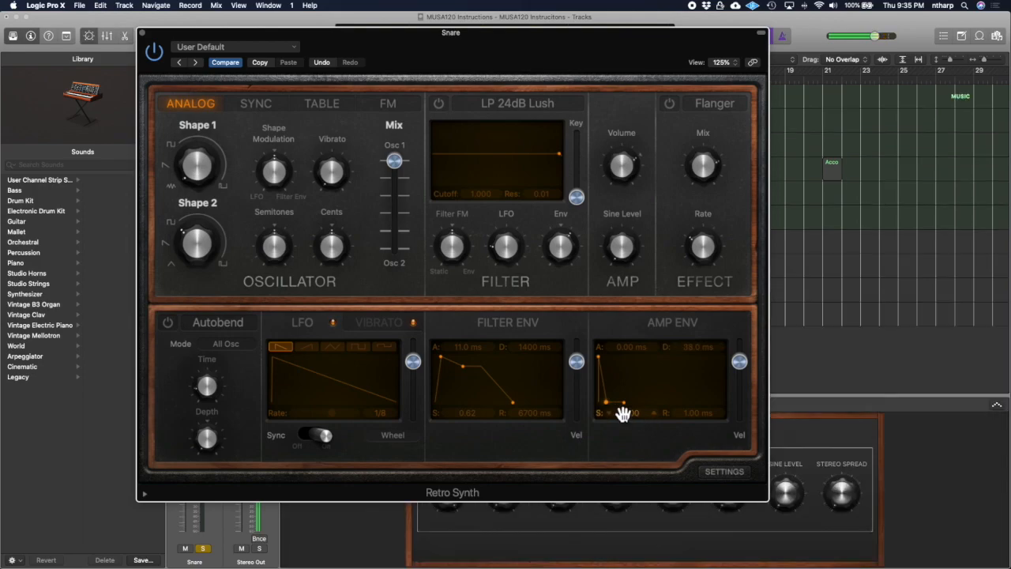
Set Shape 2 to the triangle wave and move the oscillator mix to 0.81 toward Osc 2.
left_click_drag(177, 45, 541, 156)
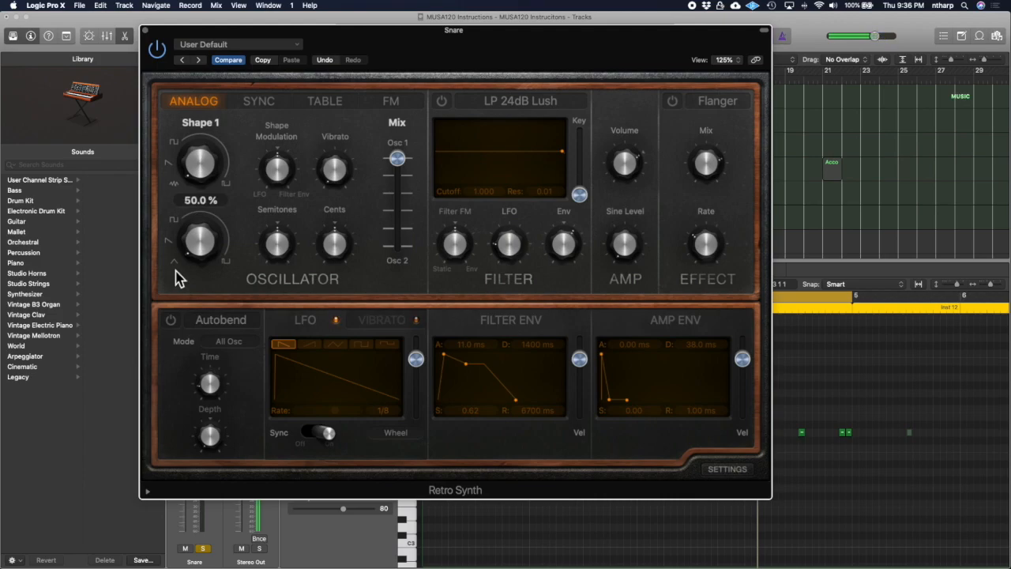
left_click_drag(399, 159, 399, 236)
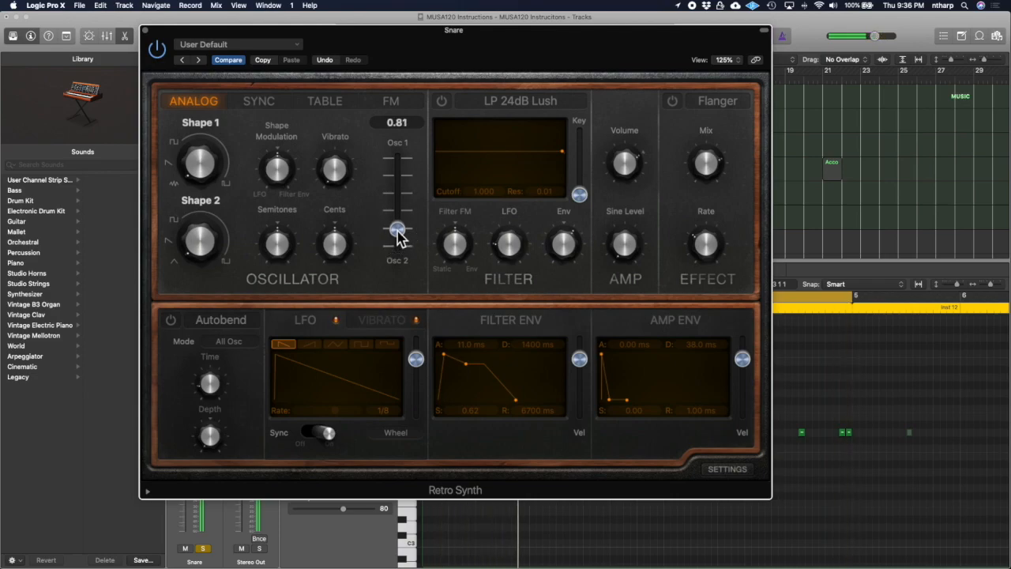
Move the Retro Synth window off the Piano Roll and transpose the six selected snare notes down to F#3.
left_click_drag(383, 50, 183, 9)
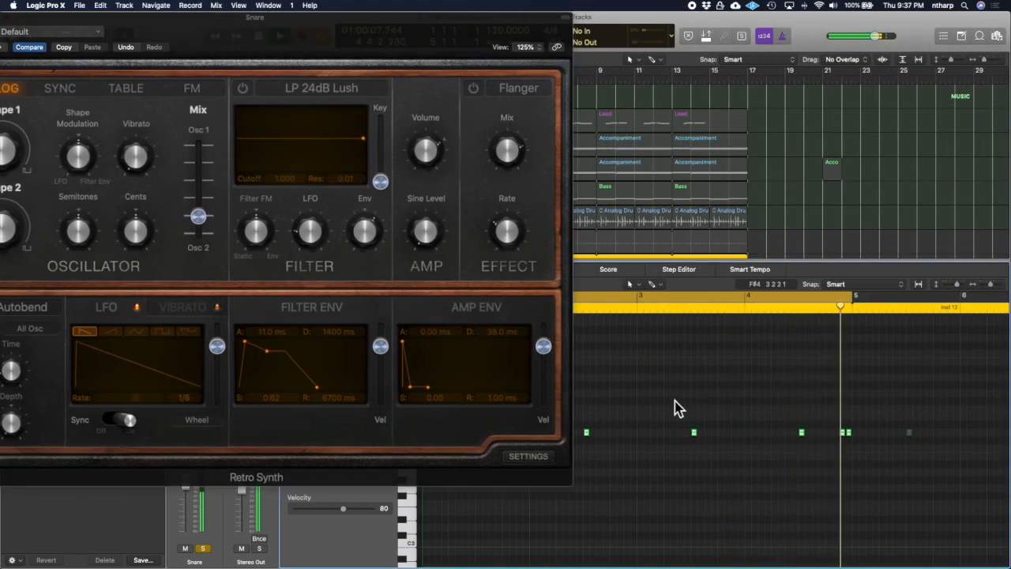
scroll(678, 408, "up", 5)
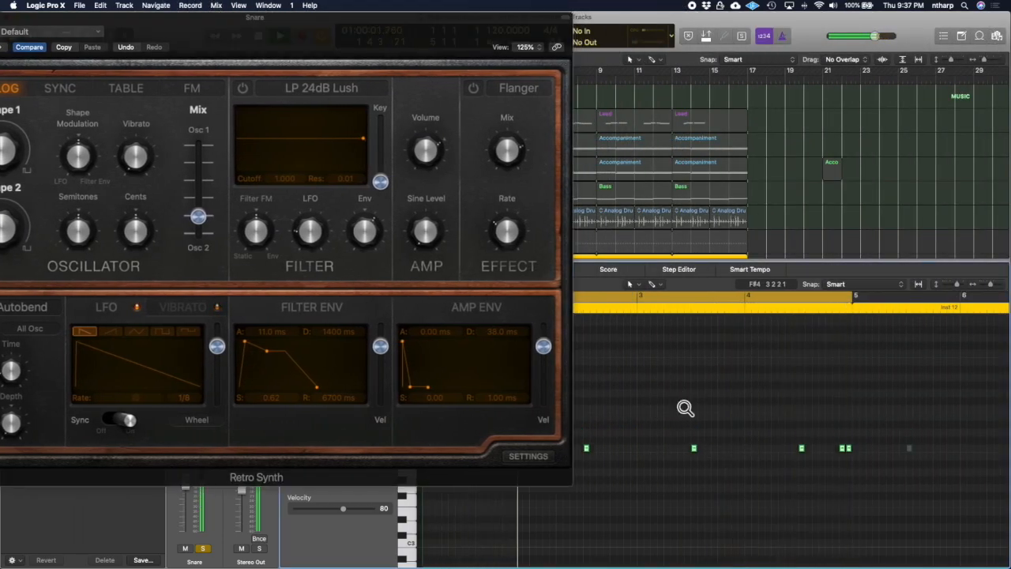
scroll(685, 407, "up", 3)
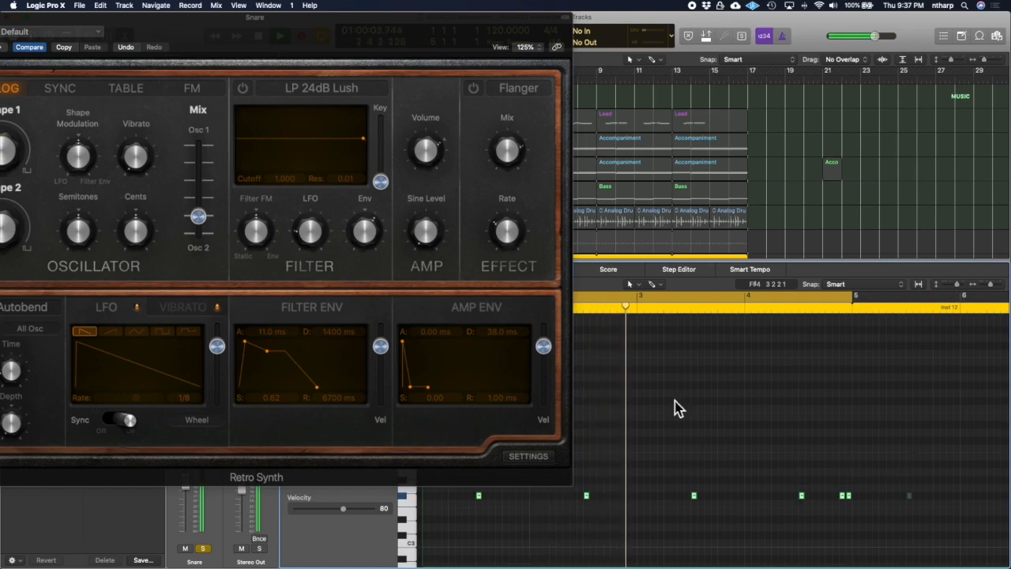
Open the Snare track's Channel EQ to watch its analyzer and place the Retro Synth window beside it.
left_click_drag(337, 50, 972, 49)
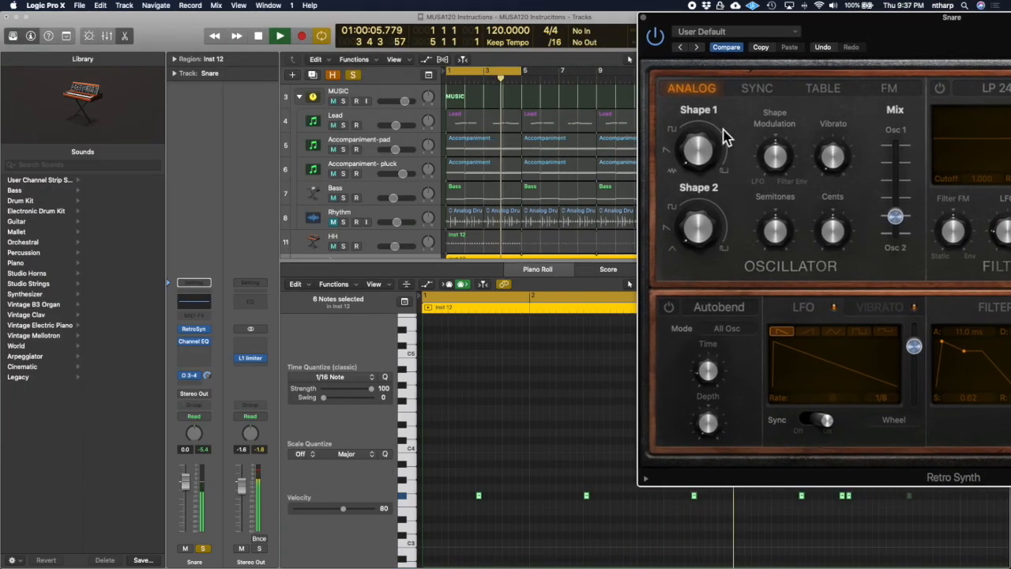
left_click(203, 347)
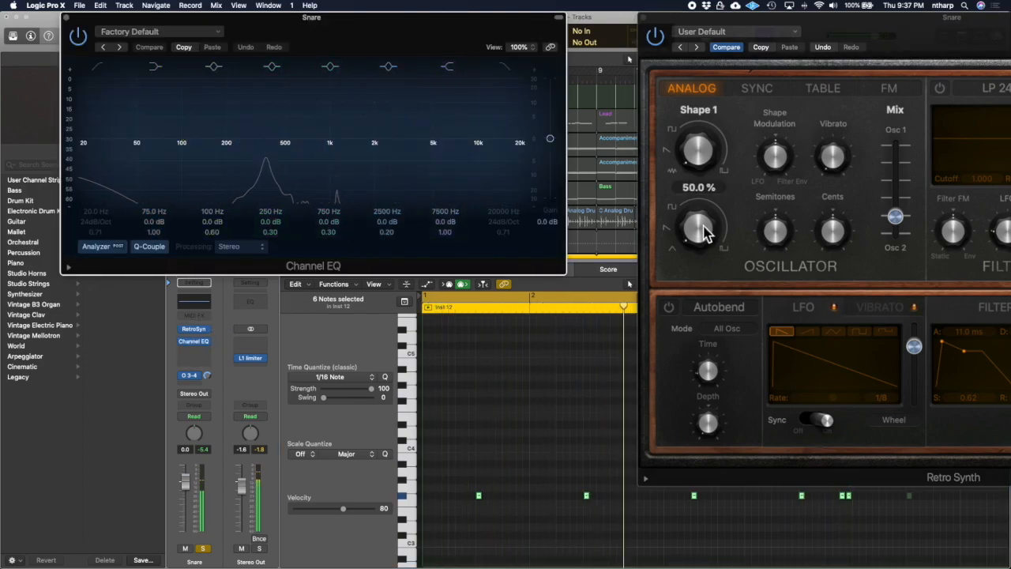
left_click_drag(867, 19, 789, 20)
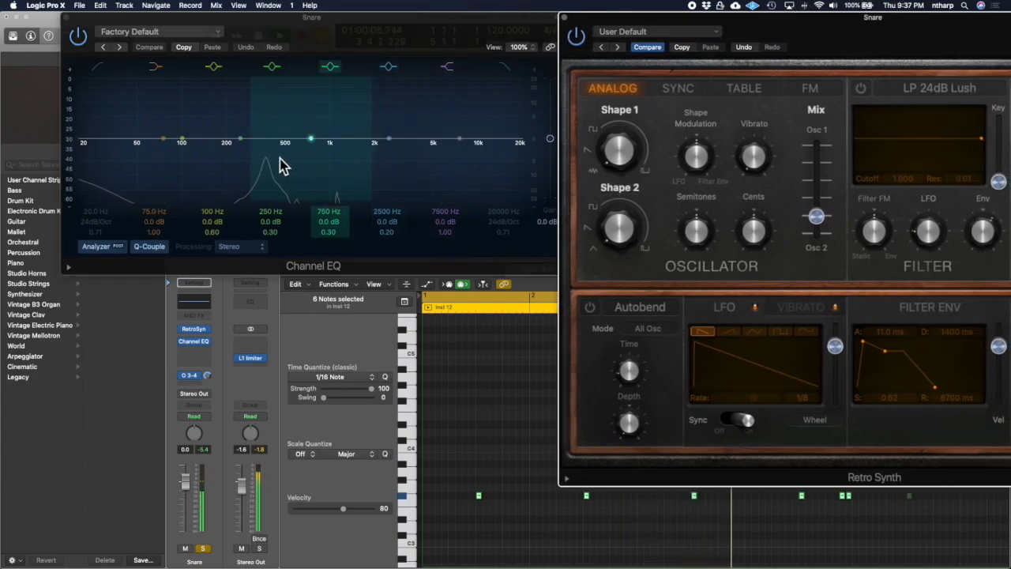
Transpose the six selected snare notes further down to D2 while the loop plays.
scroll(514, 440, "down", 5)
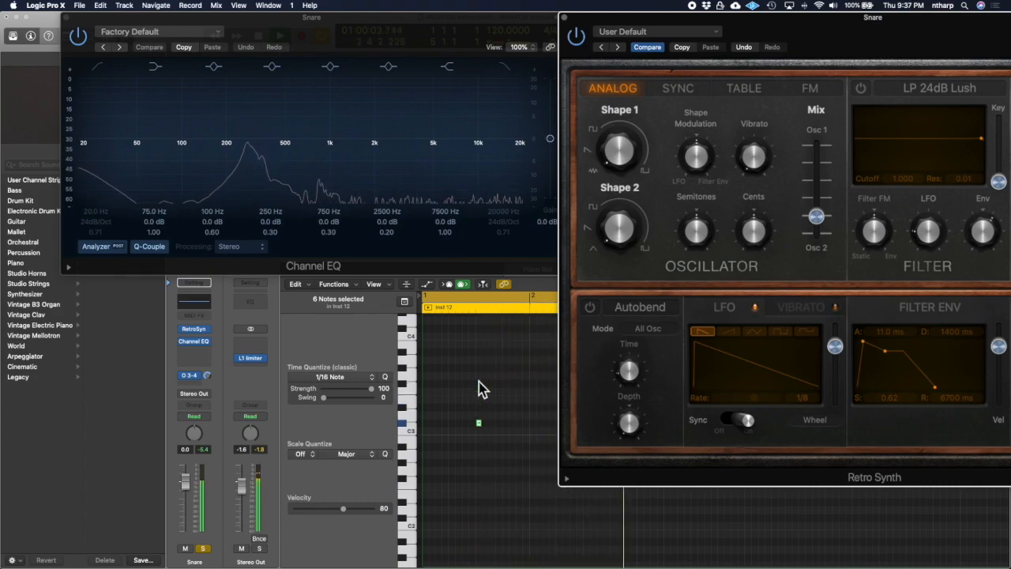
key("alt+Down")
key("alt+Down")
key("alt+Down")
key("alt+Down")
key("alt+Down")
key("alt+Down")
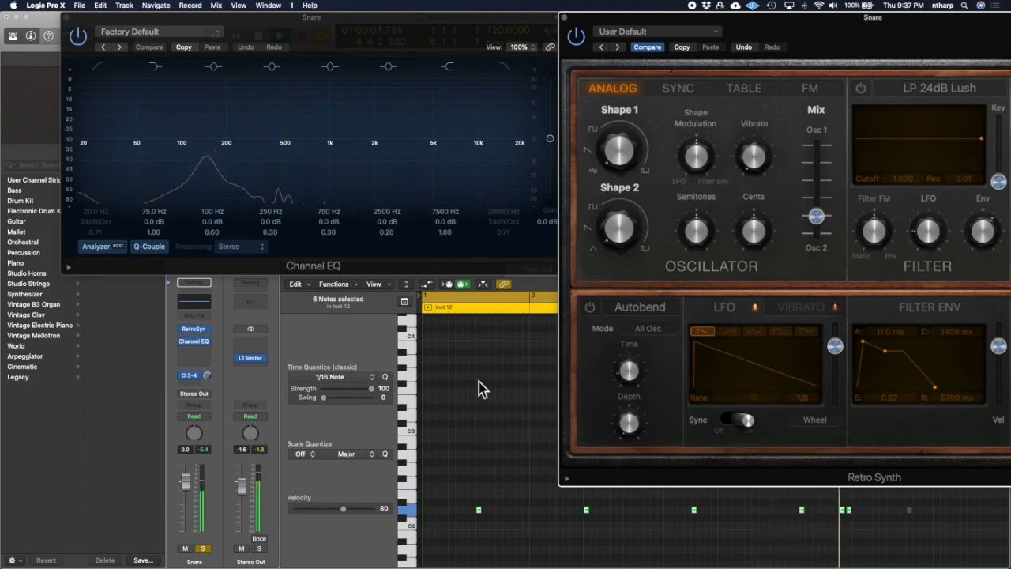
Bring the whole Retro Synth window into view and set the amp envelope's decay to 64.0 ms.
left_click_drag(903, 39, 721, 40)
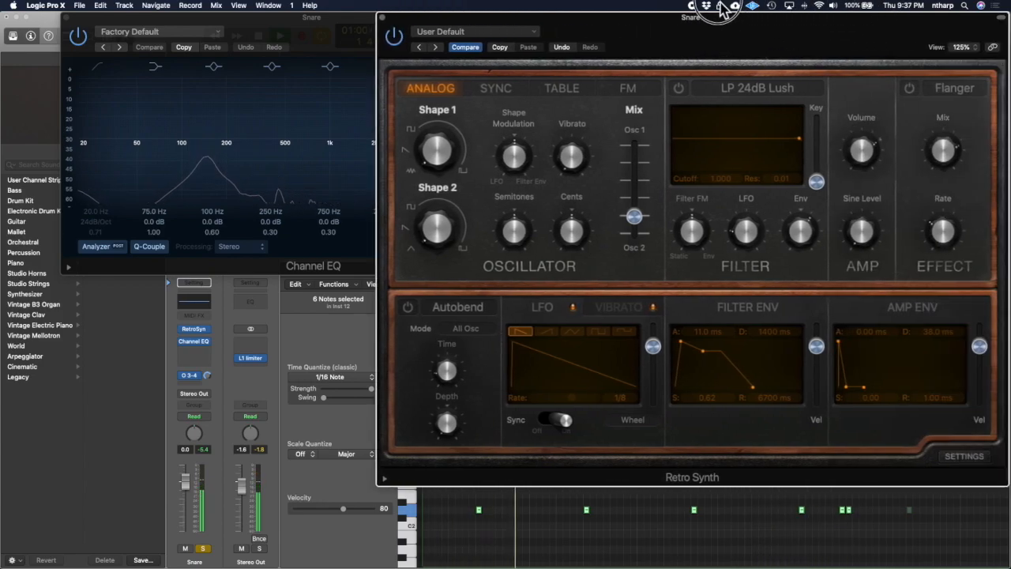
left_click(848, 390)
left_click_drag(850, 397, 851, 397)
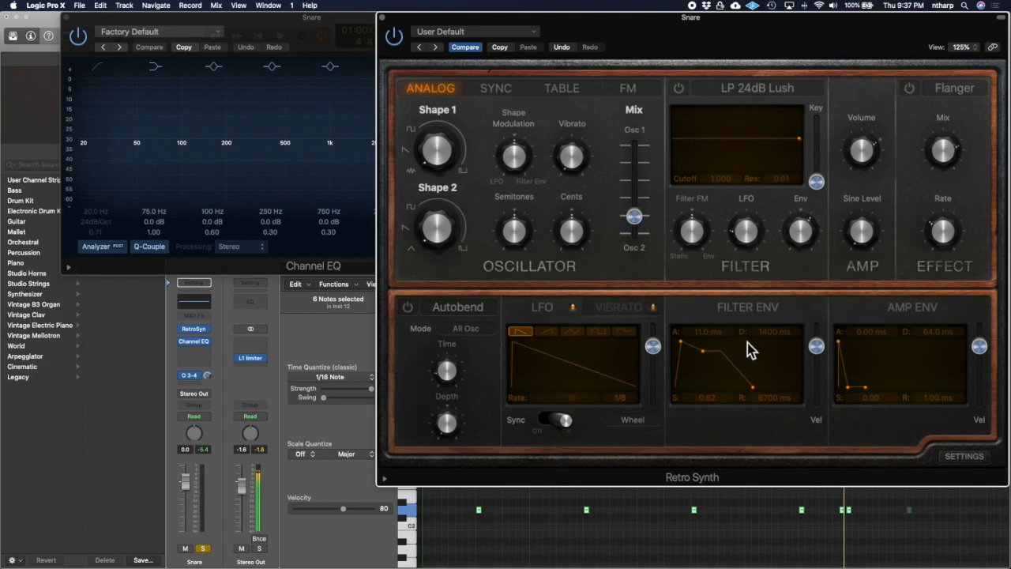
Turn on the LP 24dB Lush filter with cutoff 0.716 and resonance 0.13, and adjust its Env amount.
left_click(679, 88)
left_click_drag(796, 139, 766, 138)
mouse_move(804, 246)
left_mouse_down()
mouse_move(794, 226)
mouse_move(800, 233)
left_mouse_up()
Shape the filter envelope with 0.00 ms attack, 190 ms decay and 38.0 ms release, and raise the amp volume.
left_click_drag(702, 355, 675, 338)
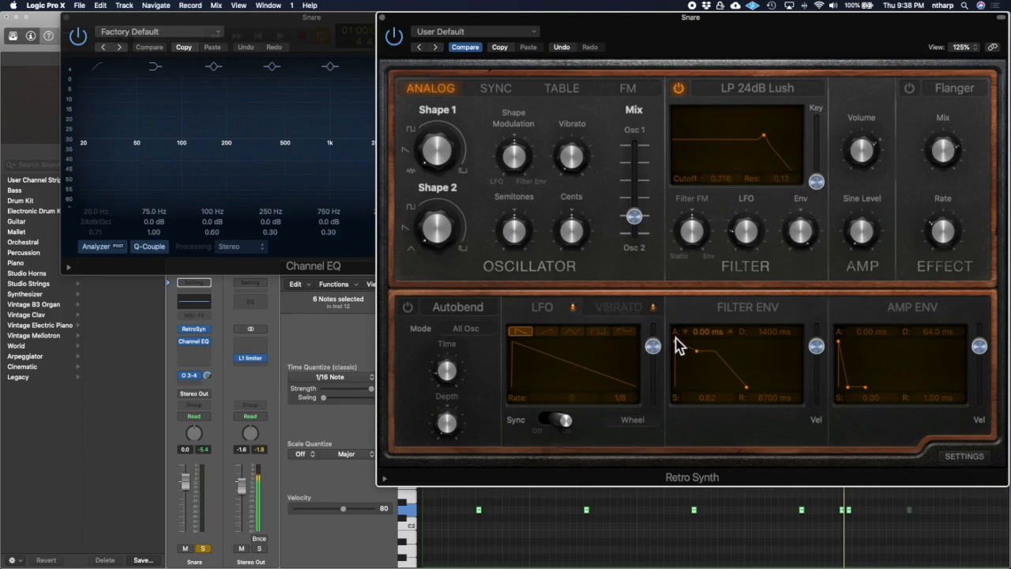
left_click_drag(747, 397, 696, 377)
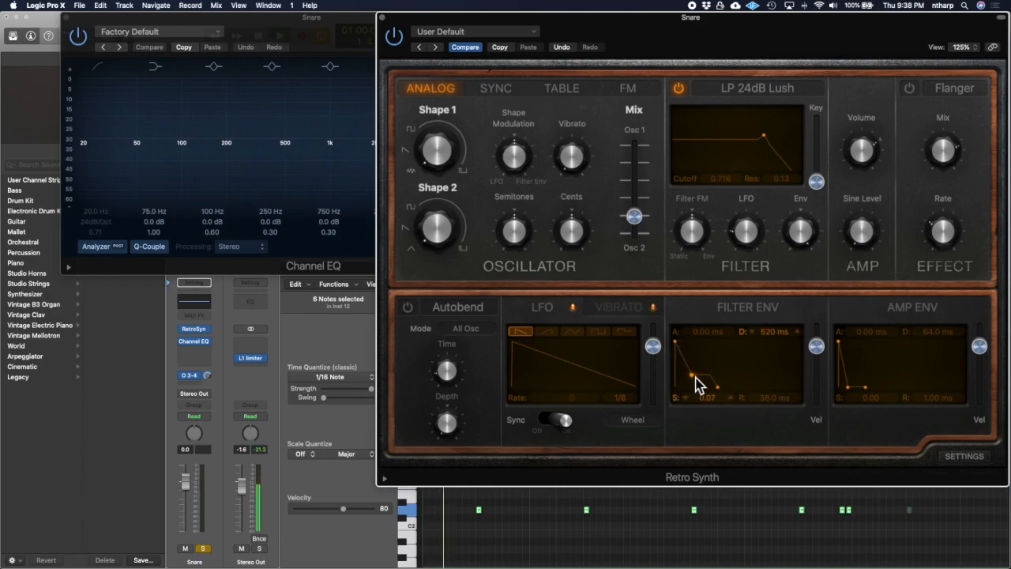
left_click_drag(691, 382, 692, 372)
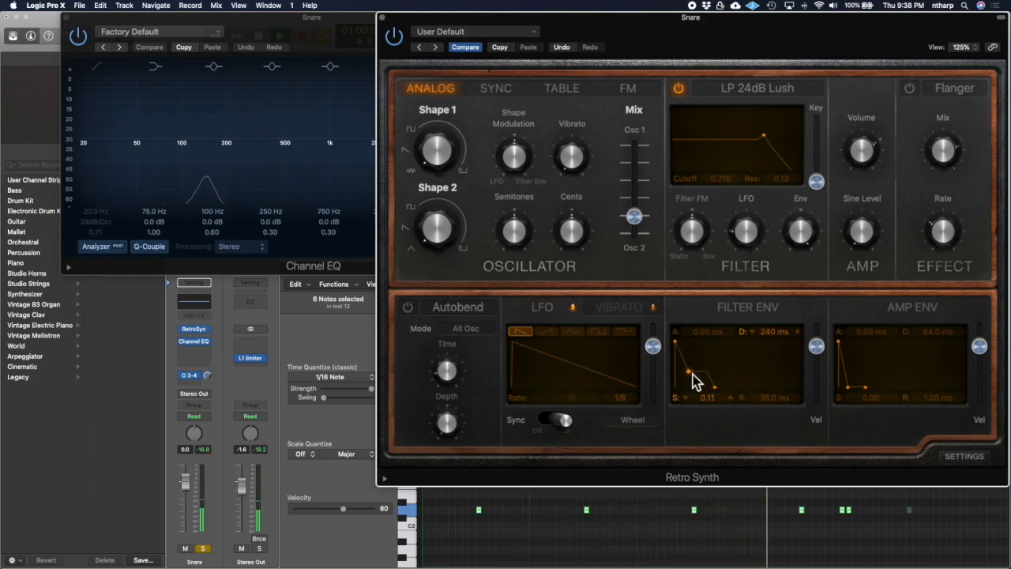
left_click_drag(867, 148, 866, 107)
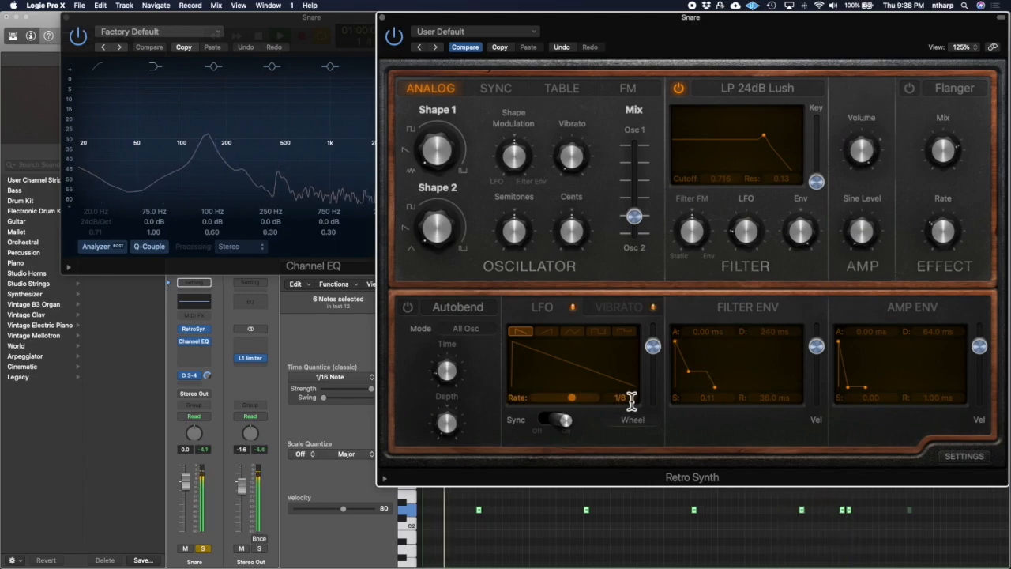
left_click_drag(685, 382, 687, 372)
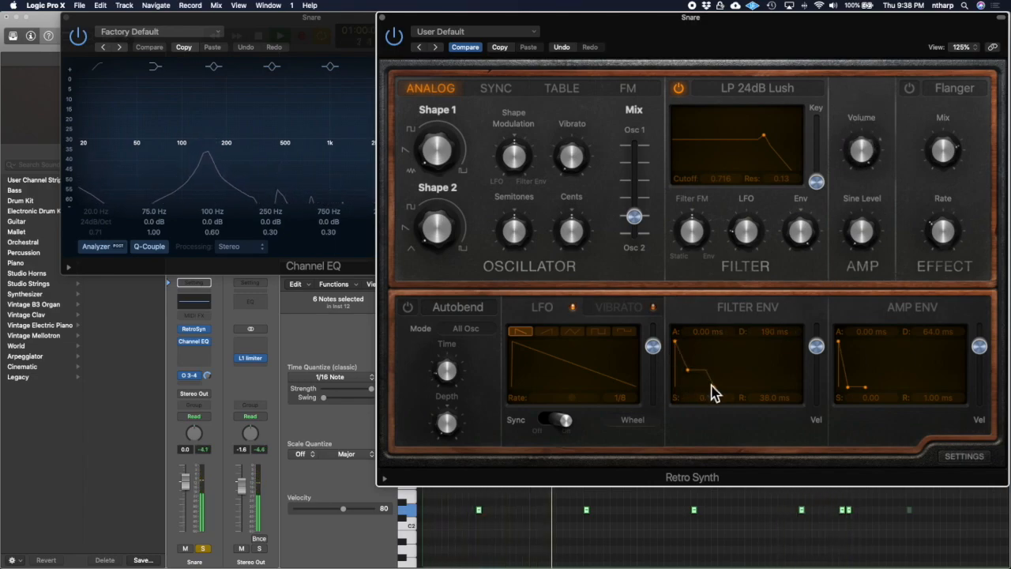
Set the snare's amp envelope to 95 ms decay, 0.02 sustain and 43 ms release, and its filter to 0.756 cutoff and 0.08 resonance.
left_click_drag(852, 398, 879, 388)
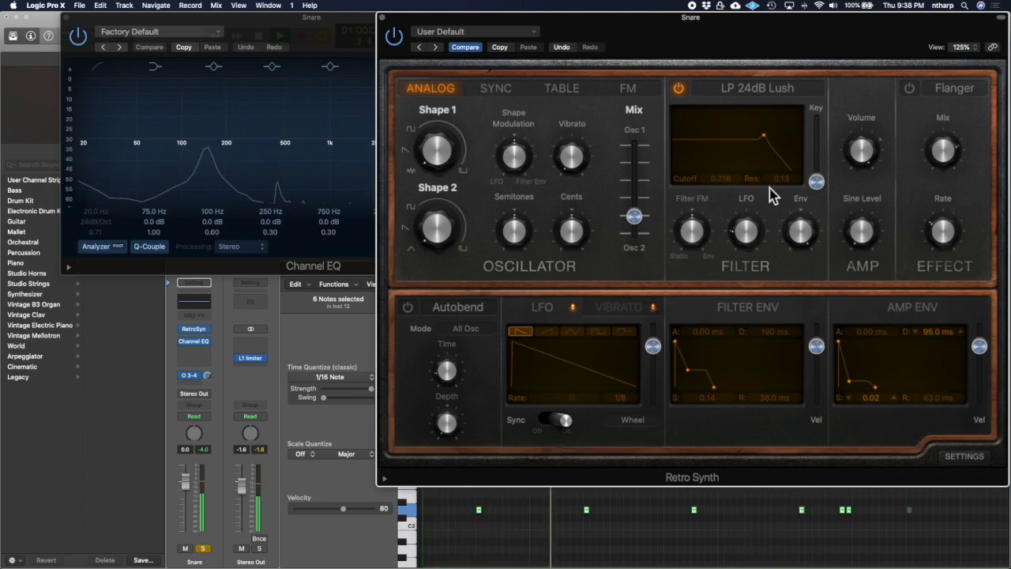
mouse_move(769, 141)
left_mouse_down()
mouse_move(767, 132)
mouse_move(771, 139)
left_mouse_up()
Set the snare's oscillator mix to 0.77.
mouse_move(638, 222)
left_click_drag(637, 218, 640, 213)
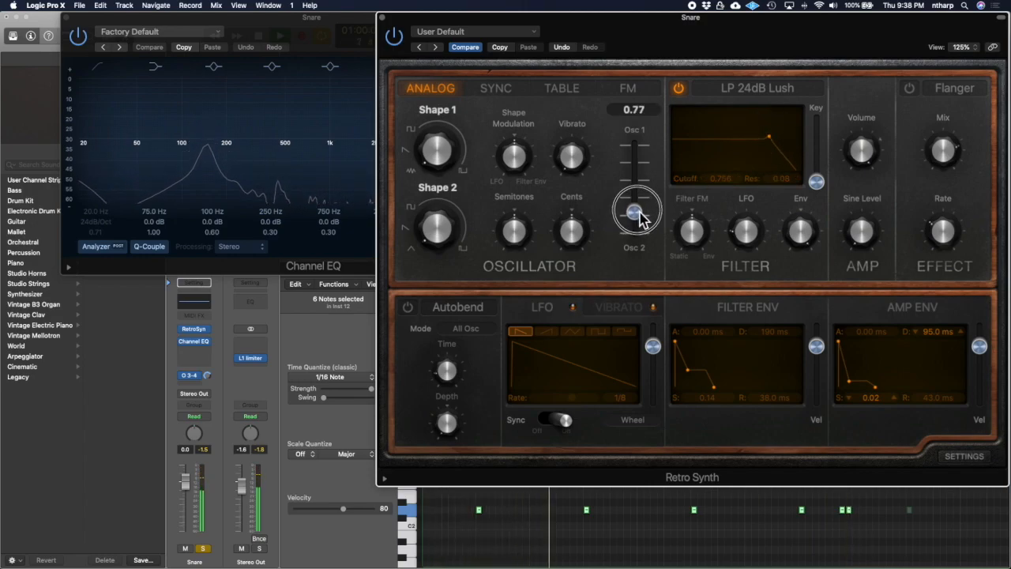
left_click_drag(640, 219, 635, 214)
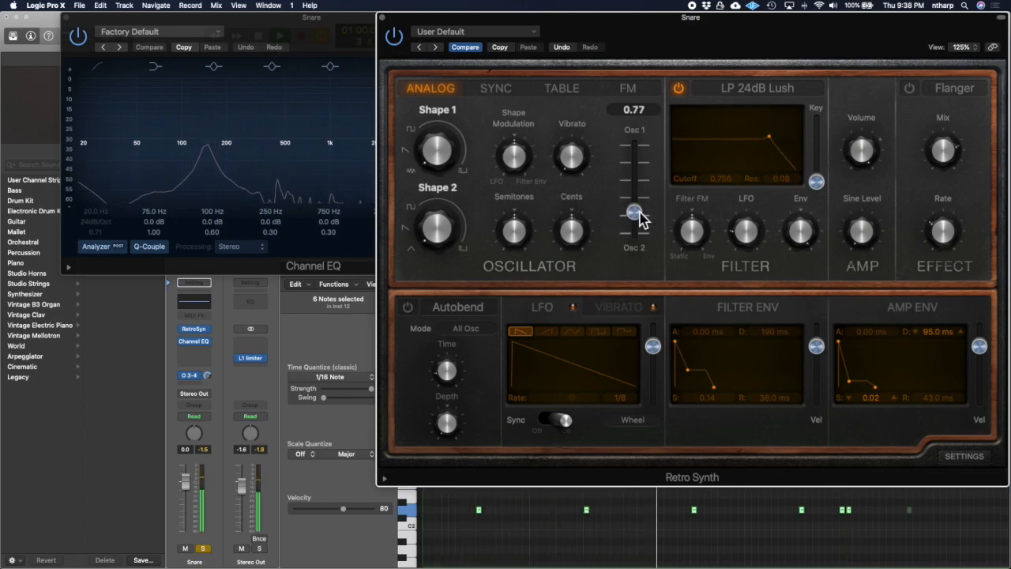
Set the snare's filter cutoff to 0.764 with resonance 0.10, and its amp envelope to 100 ms decay and 0.04 sustain.
mouse_move(528, 235)
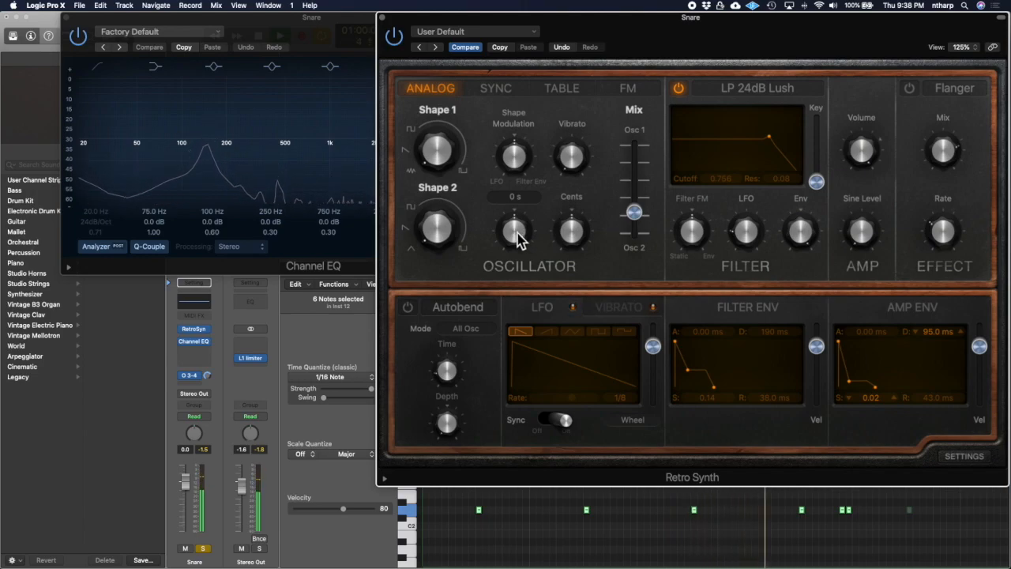
left_click_drag(769, 139, 776, 150)
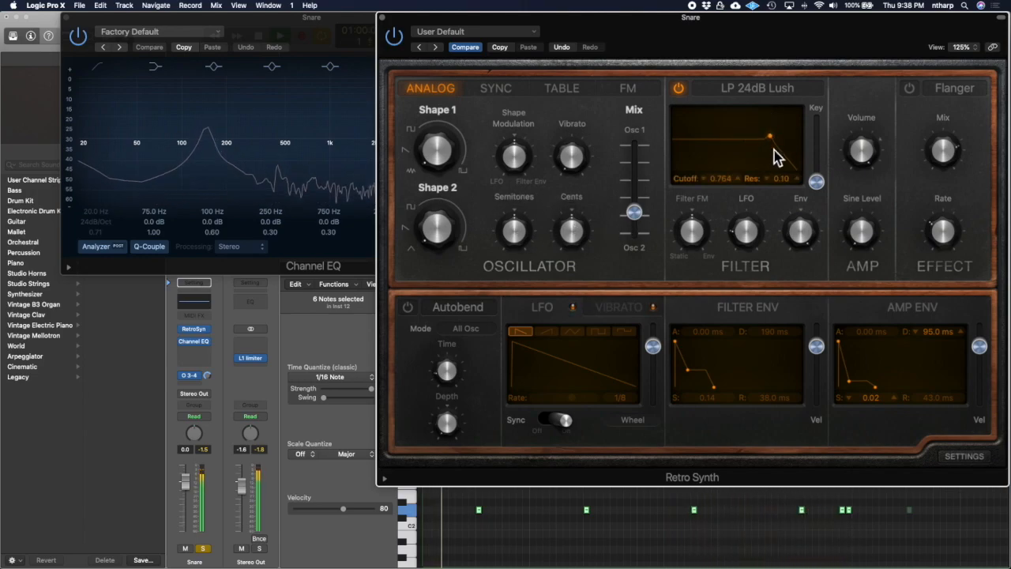
left_click_drag(852, 385, 853, 382)
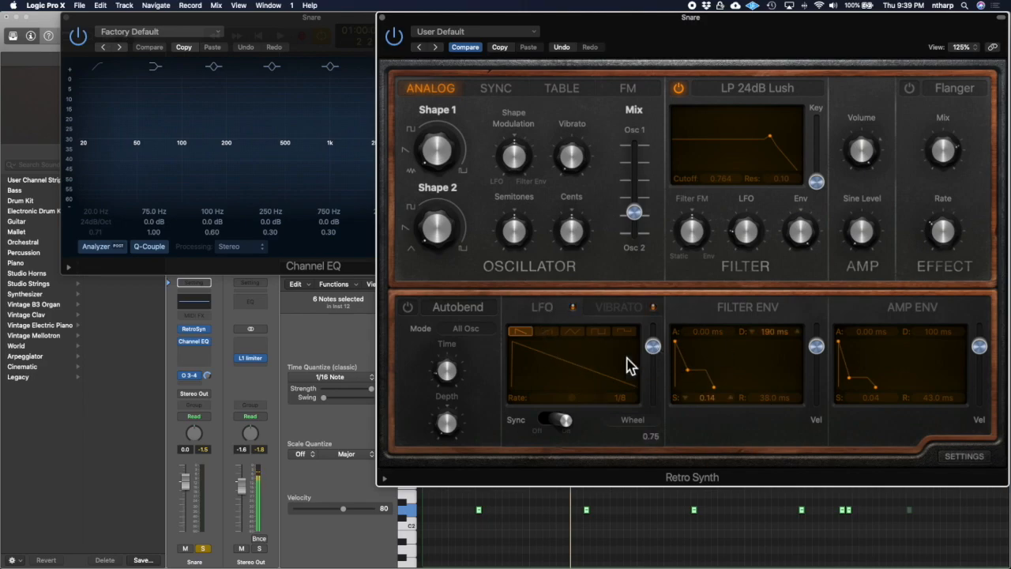
Enable Autobend on the snare synth, keeping it in Autobend rather than Glide, and adjust its depth.
left_click(481, 308)
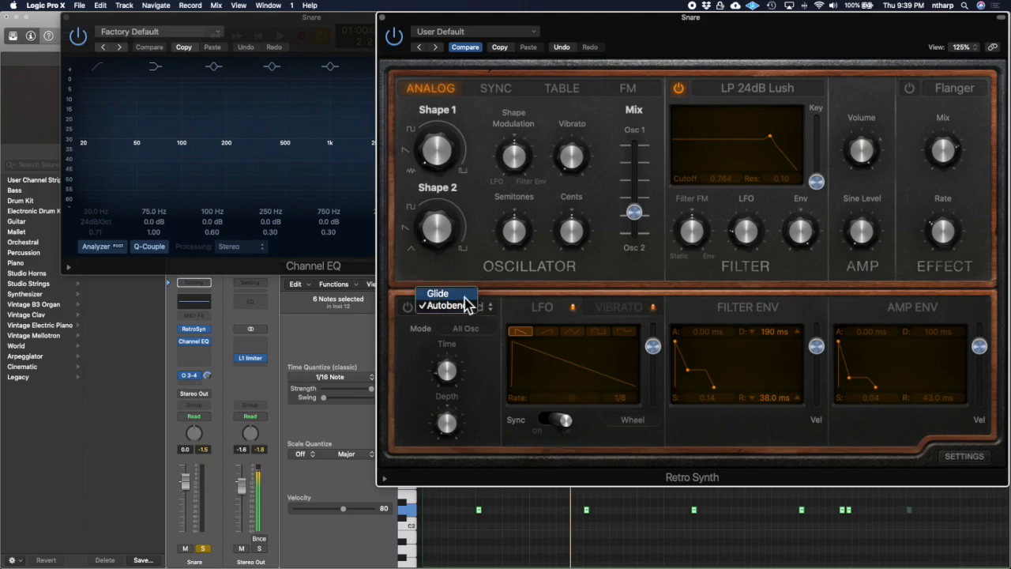
left_click(464, 297)
left_click(472, 307)
left_click(469, 316)
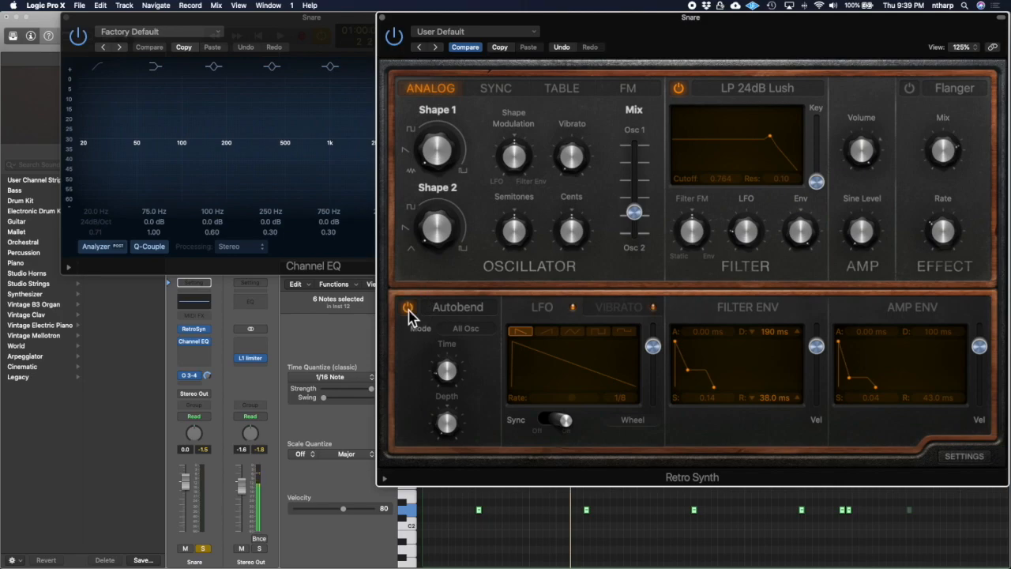
left_click_drag(449, 424, 463, 366)
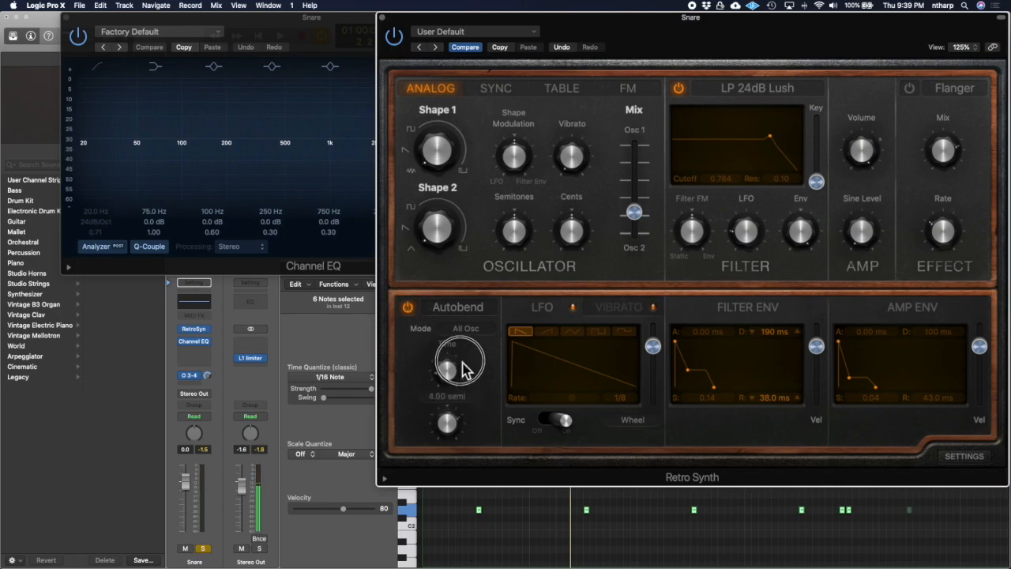
left_click_drag(447, 440, 444, 397)
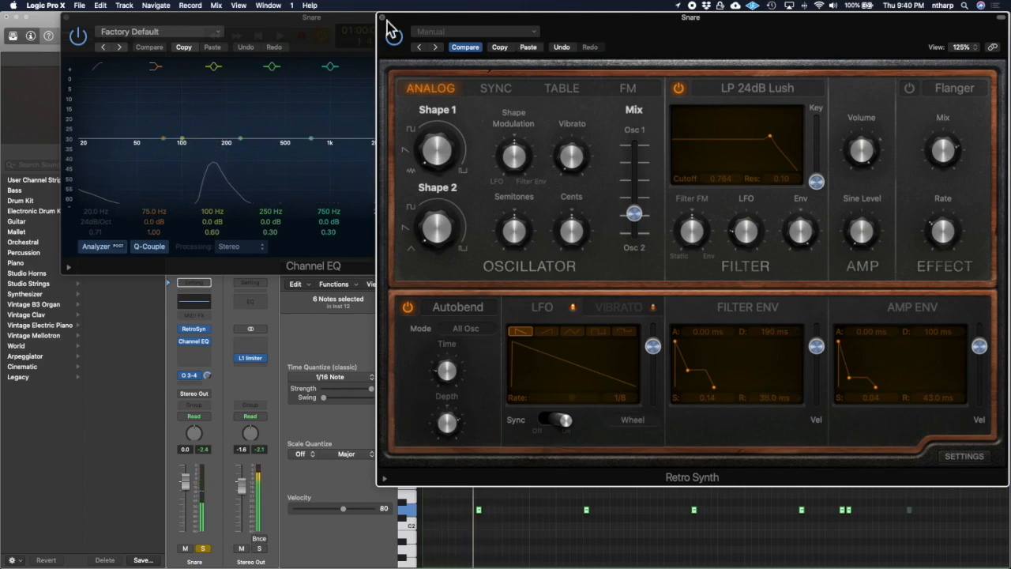
Close the snare's Retro Synth and Channel EQ windows.
mouse_move(456, 166)
mouse_move(438, 253)
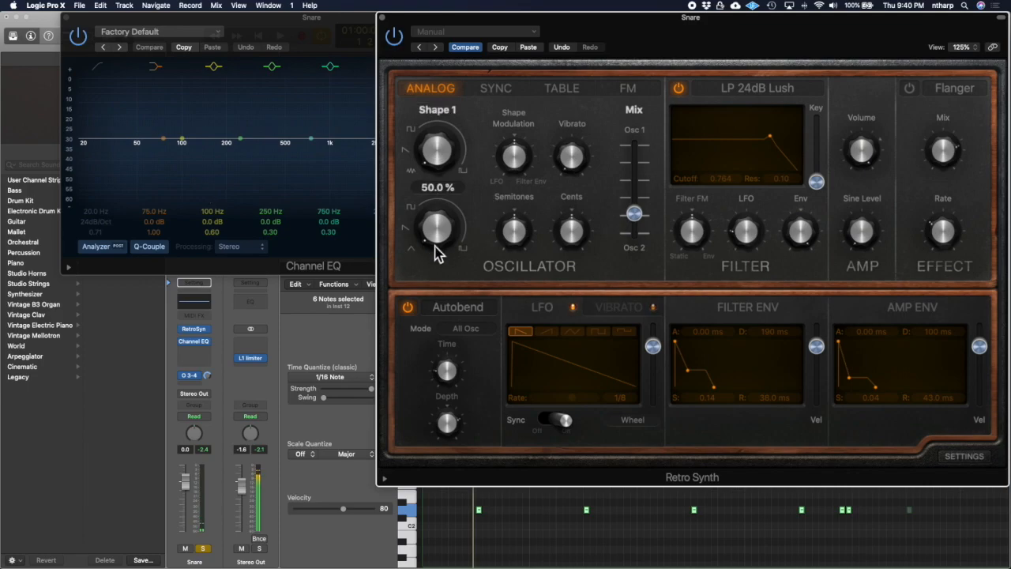
left_click(383, 17)
left_click(65, 18)
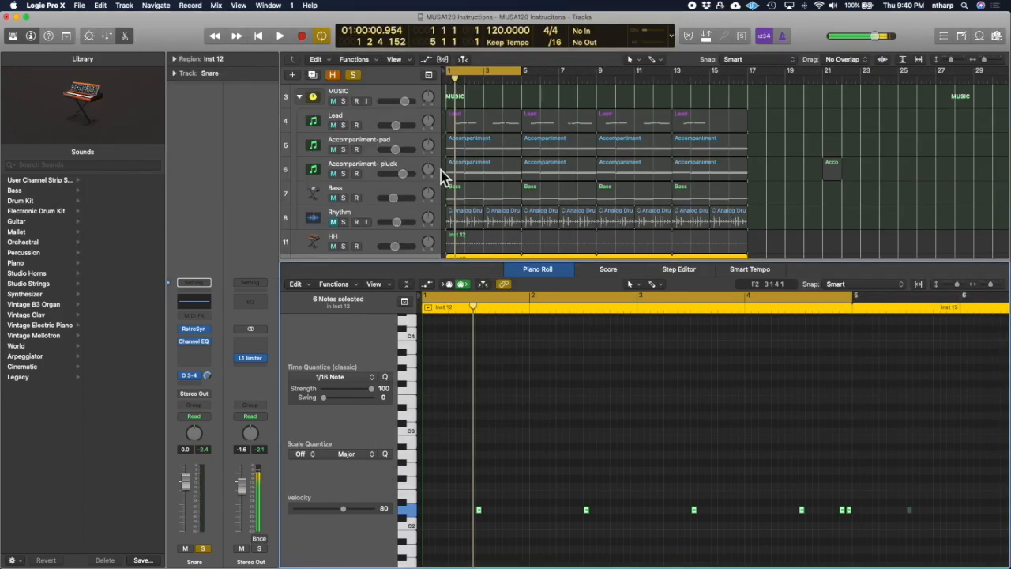
Select the Kick track and open its Retro Synth.
scroll(444, 175, "down", 4)
left_click(342, 203)
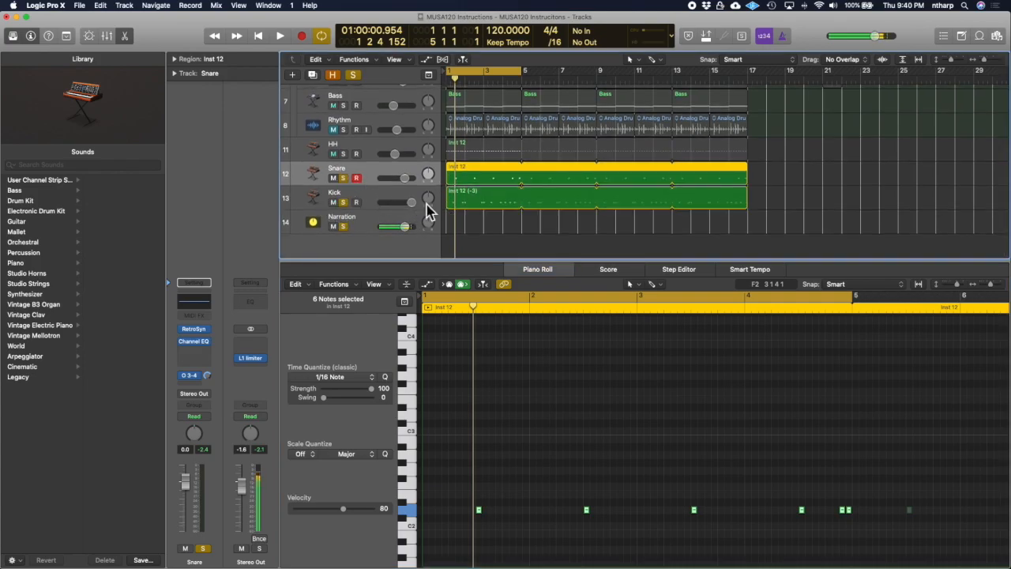
left_click(395, 199)
left_click(204, 331)
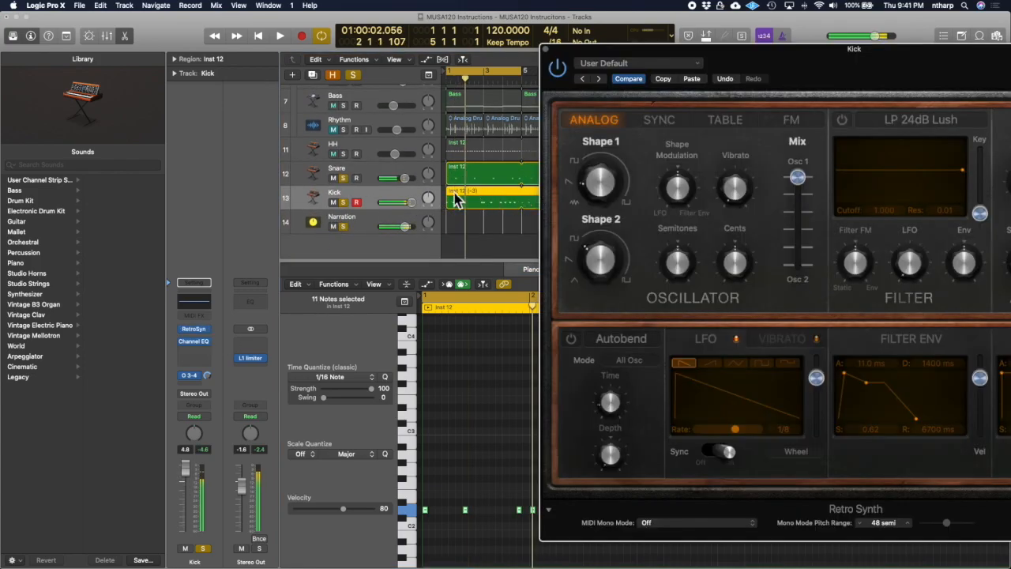
Audition the kick pattern with its notes in view in the piano roll, and bring the synth window back up.
scroll(442, 513, "down", 5)
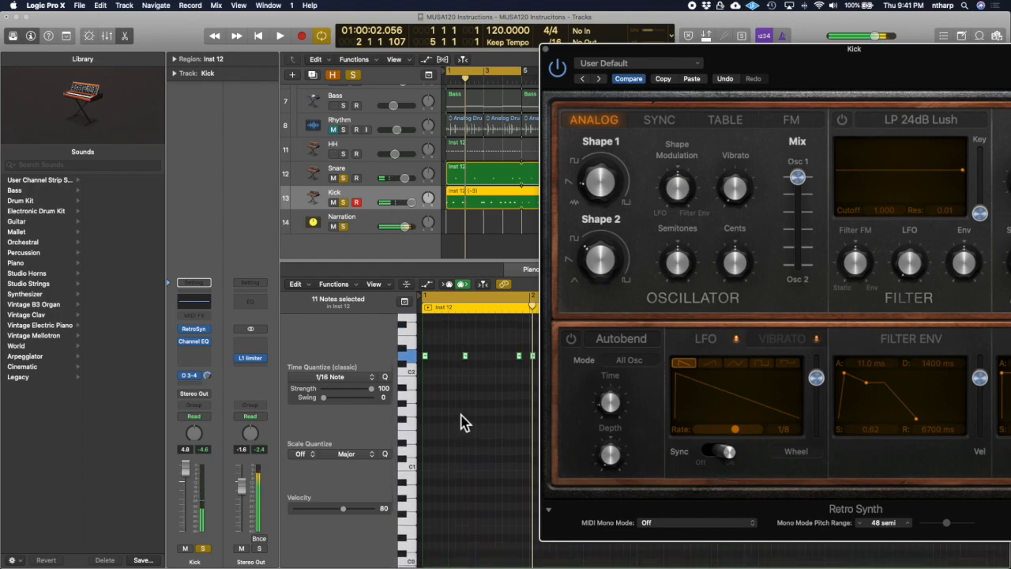
left_click_drag(706, 48, 500, 476)
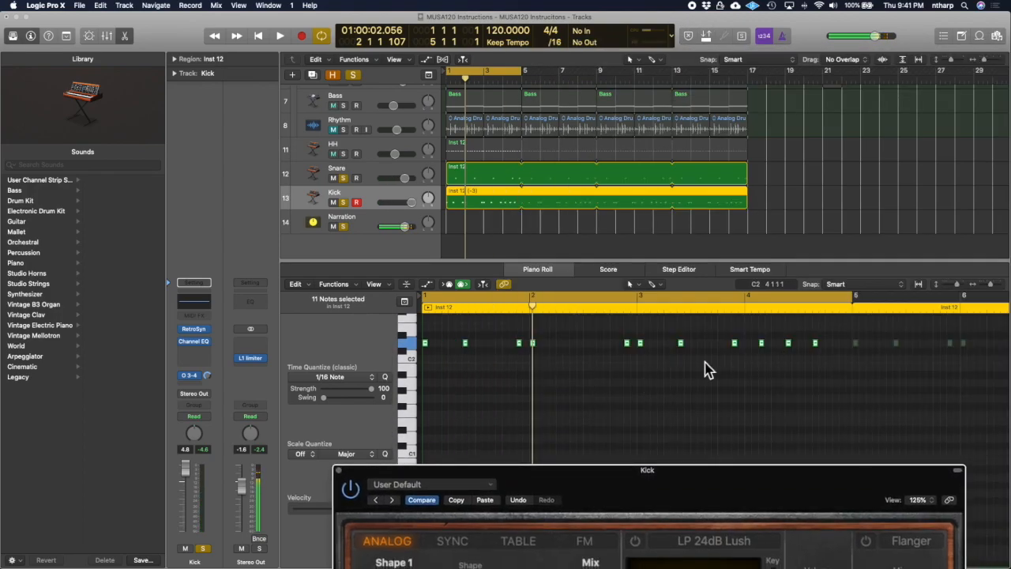
key("space")
left_click(523, 483)
left_click_drag(523, 483, 505, 13)
key("space")
mouse_move(371, 152)
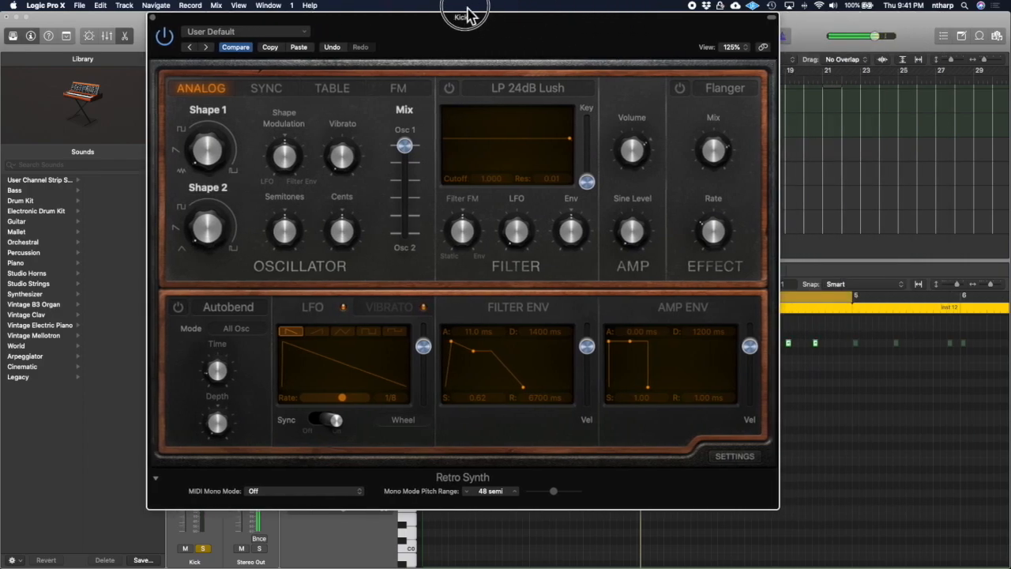
Move the kick's oscillator mix toward Osc 2 and enable the LP 24dB Lush filter with cutoff 0.756 and resonance 0.20.
left_click_drag(655, 16, 491, 16)
left_click_drag(405, 145, 405, 193)
left_click(449, 88)
left_click_drag(570, 142, 540, 137)
Set the amp envelope to 110 ms decay, 0.05 sustain, 80 ms release, and the filter envelope to zero attack, 28 ms decay, 0.04 sustain, 3000 ms release.
left_click_drag(630, 341, 650, 389)
left_click(623, 382)
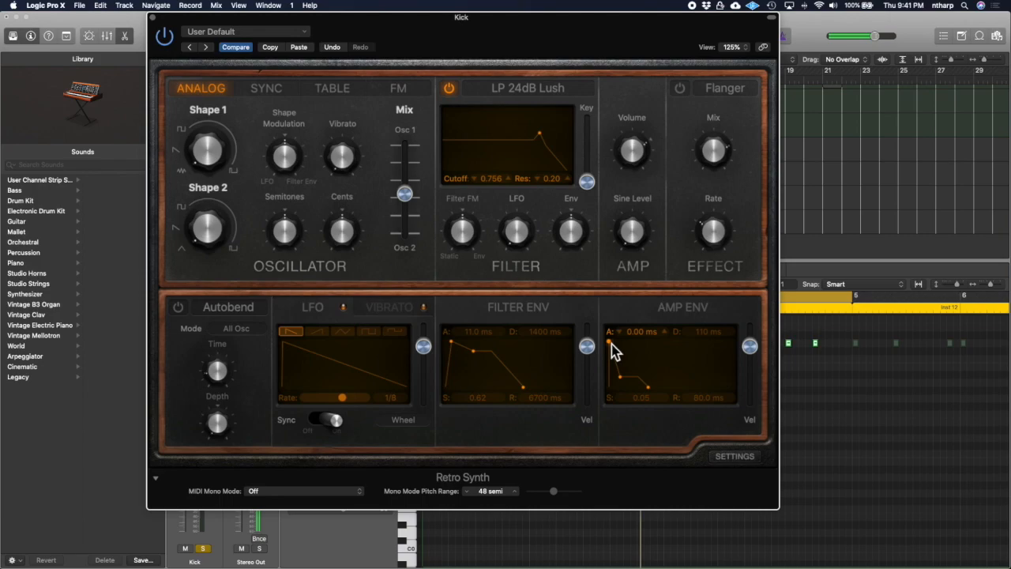
left_click_drag(451, 342, 454, 368)
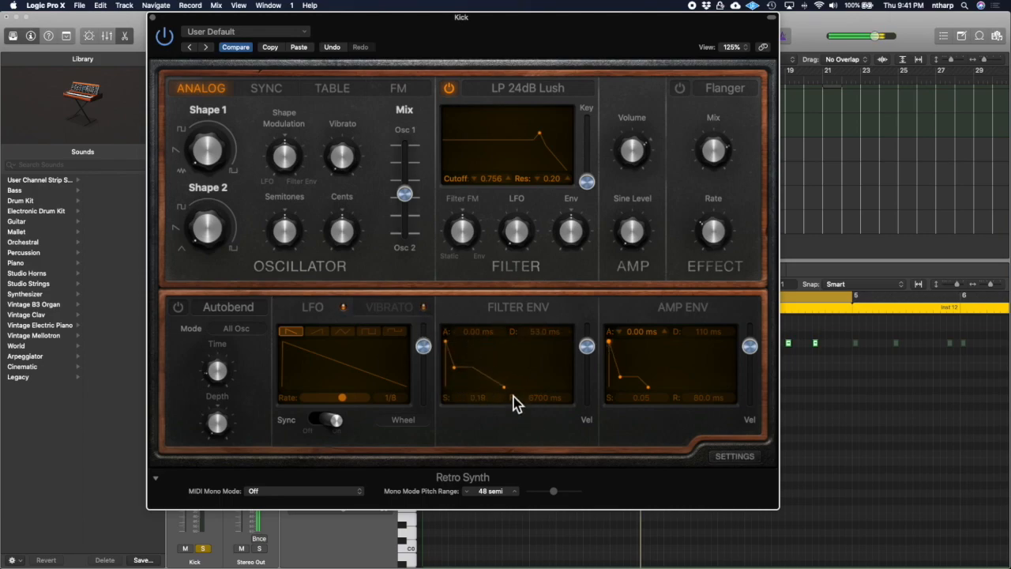
left_click_drag(506, 388, 451, 378)
Set the kick's oscillator mix to 0.63 while auditioning it, with the synth window moved clear of the tracks.
left_click_drag(514, 42, 873, 41)
left_click_drag(786, 36, 770, 49)
left_click_drag(749, 194, 751, 203)
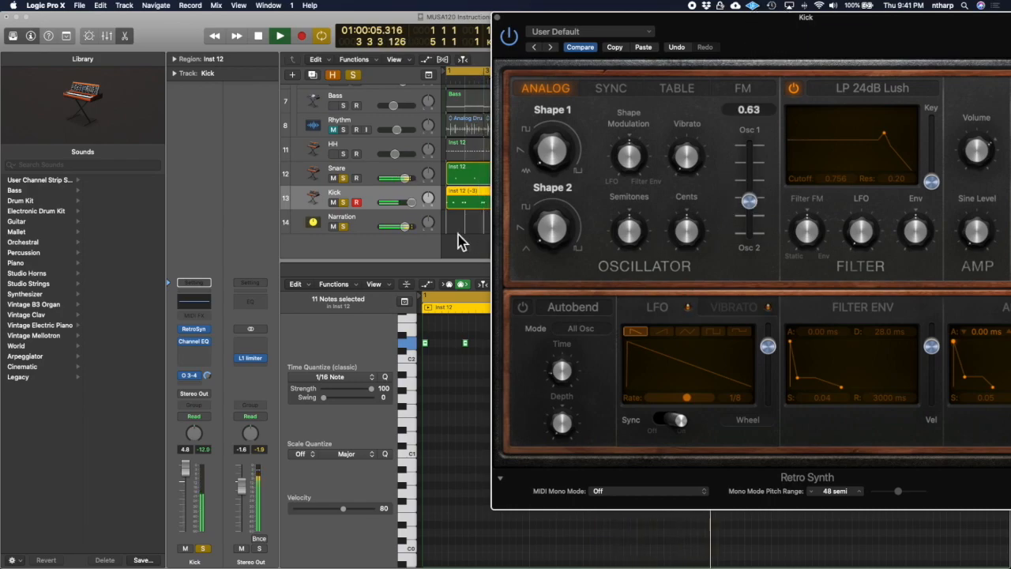
key("space")
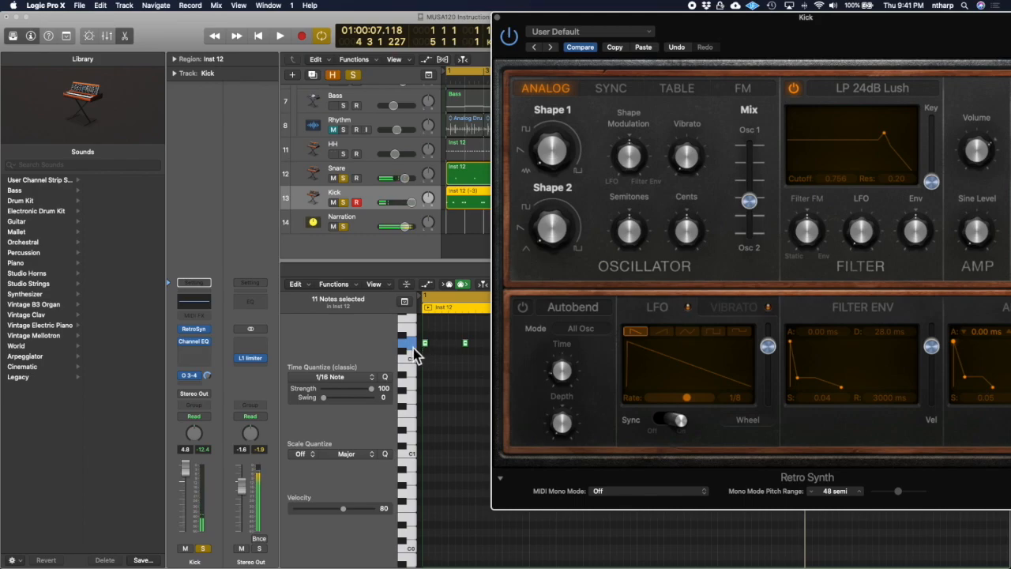
Open the kick's Channel EQ to monitor its frequencies and transpose all the kick notes down to C1.
left_click(197, 348)
left_click_drag(529, 14, 287, 14)
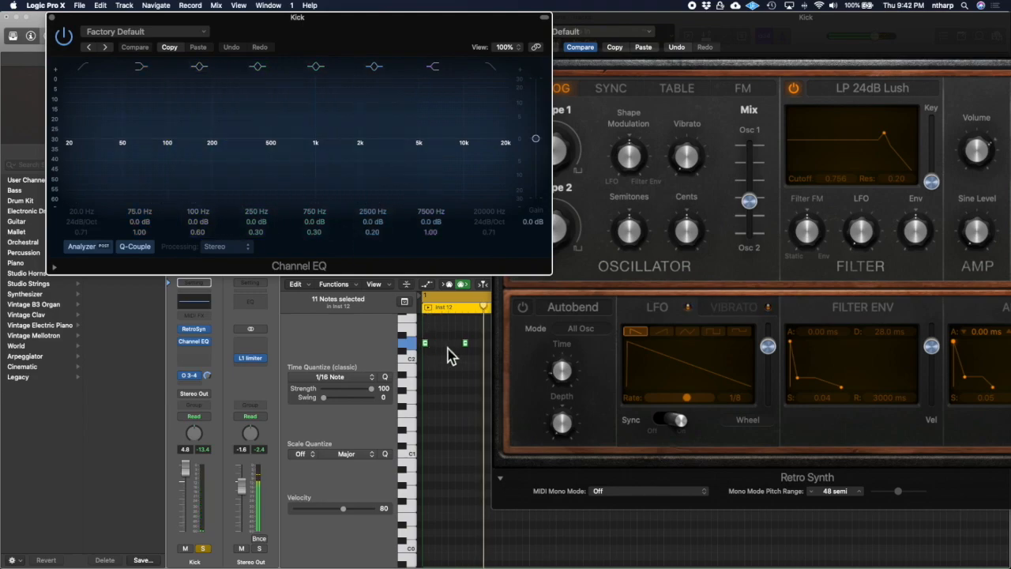
left_click(416, 345)
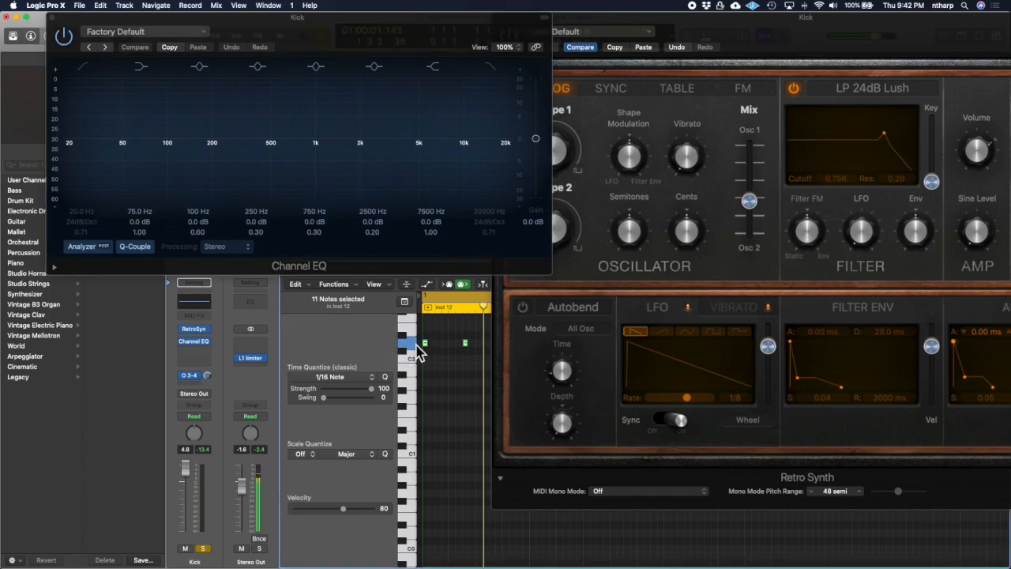
key("alt+Down")
key("alt+Down")
key("alt+Down")
key("alt+Down")
key("alt+Down")
key("alt+Down")
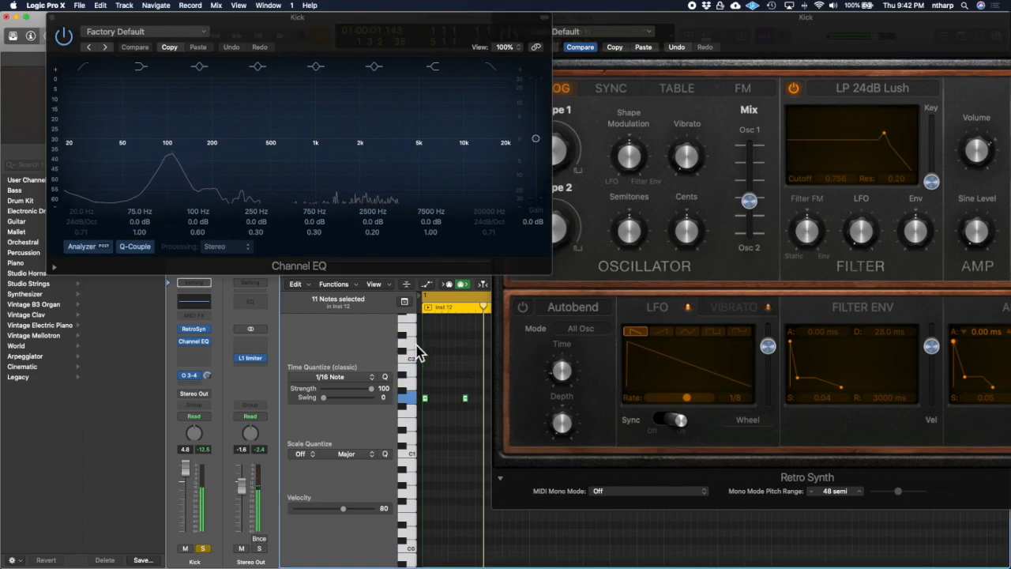
key("alt+Down")
key("alt+Down")
key("alt+Down")
key("alt+Down")
key("alt+Down")
key("alt+Down")
key("alt+Down")
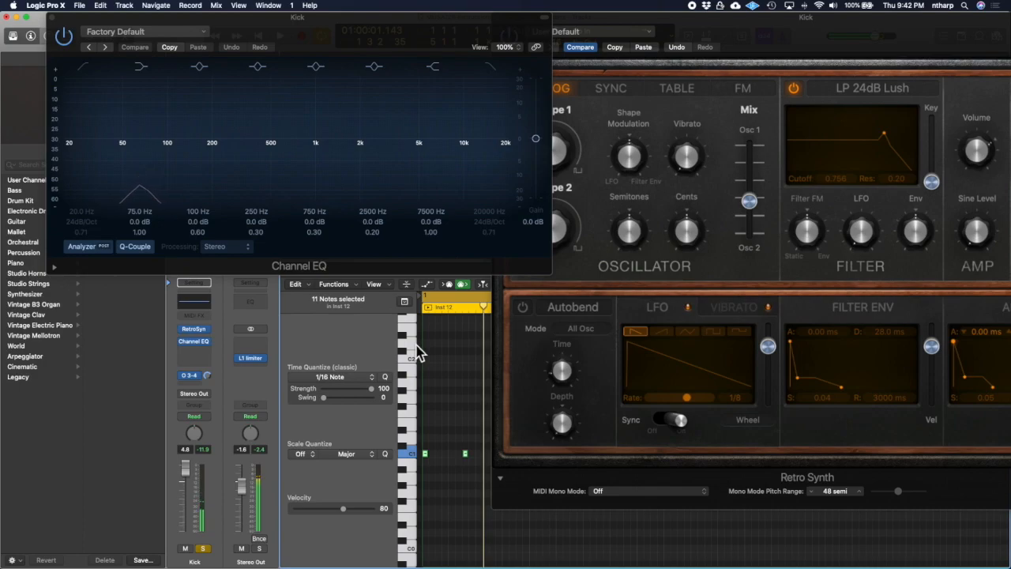
Close the kick's Channel EQ and shift the synth's oscillator mix further toward Osc 2.
left_click_drag(227, 20, 181, 14)
left_click_drag(34, 16, 63, 15)
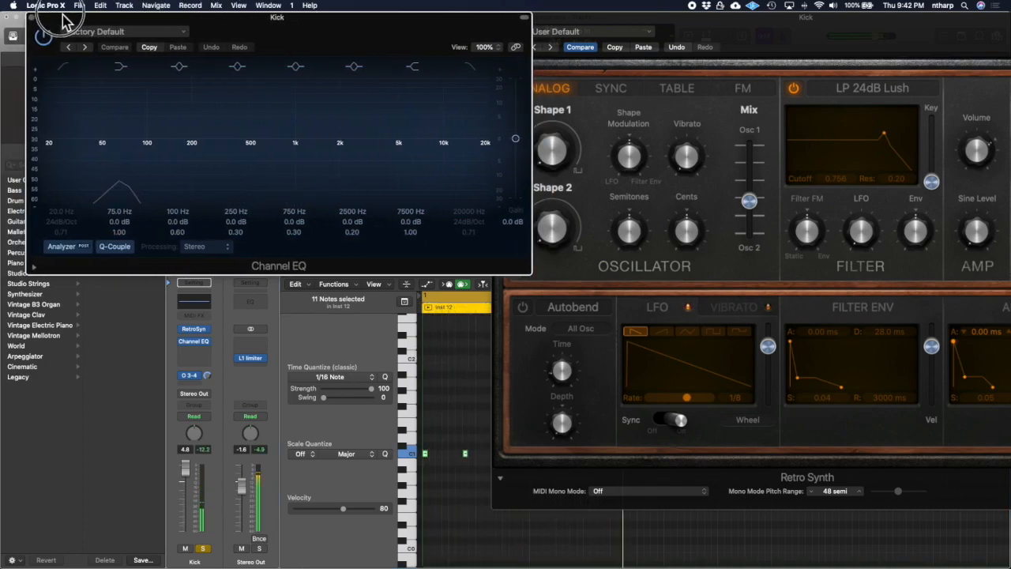
left_click(34, 17)
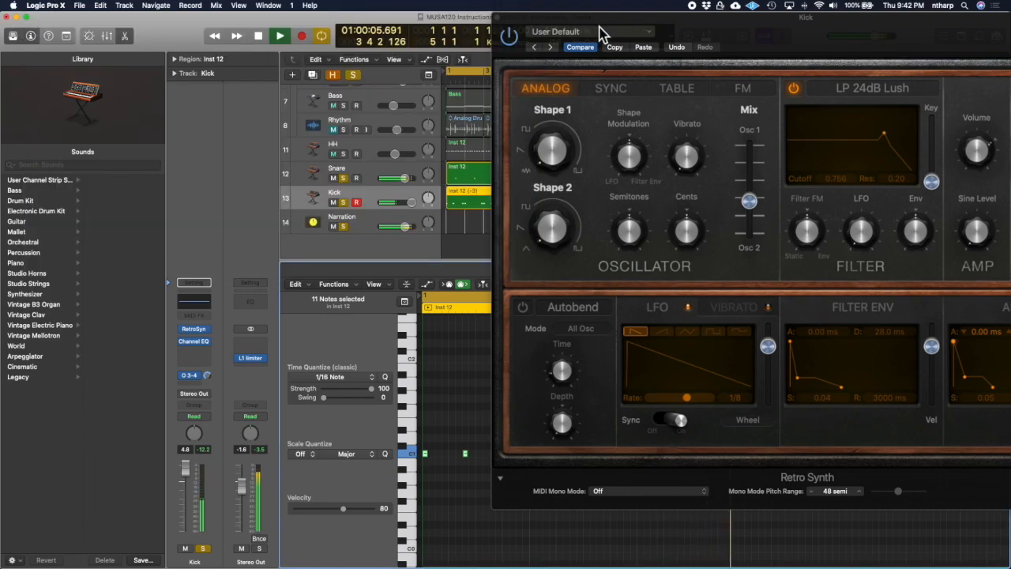
left_click_drag(597, 33, 372, 33)
left_click_drag(522, 201, 526, 217)
left_click(751, 151)
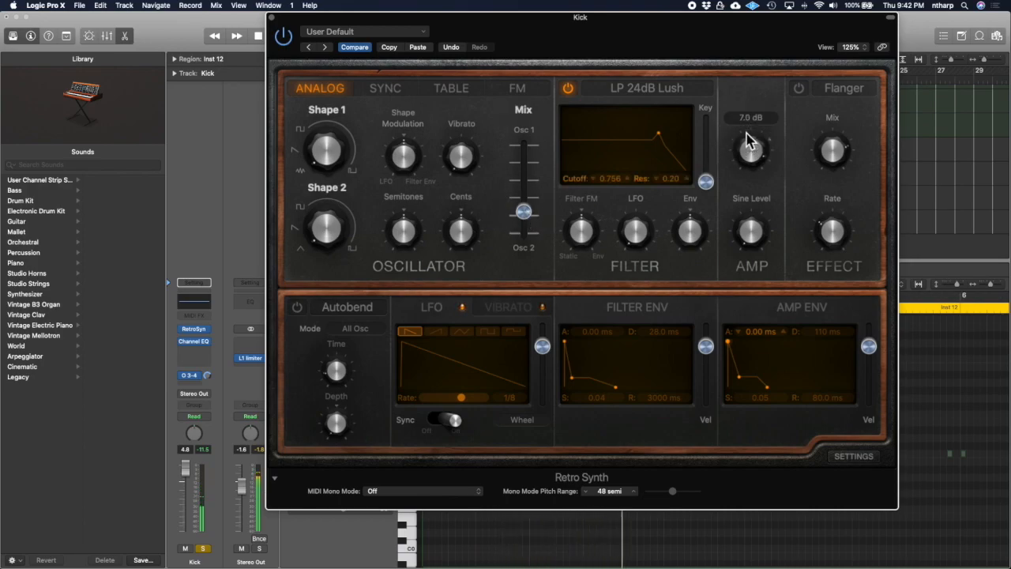
left_click_drag(525, 214, 534, 220)
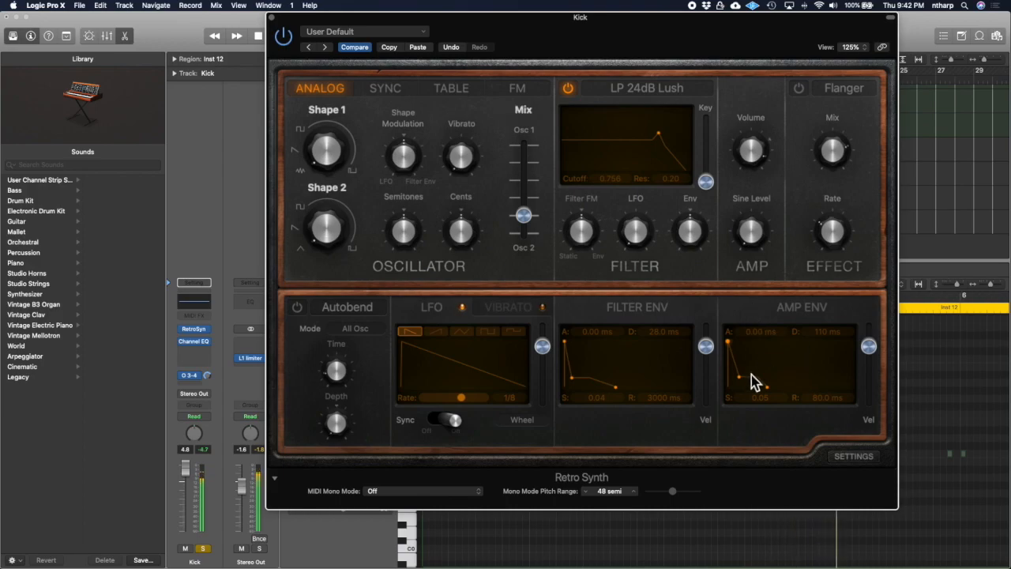
Raise the kick filter's envelope amount and set the cutoff to 0.740 with resonance 0.03.
left_click(686, 243)
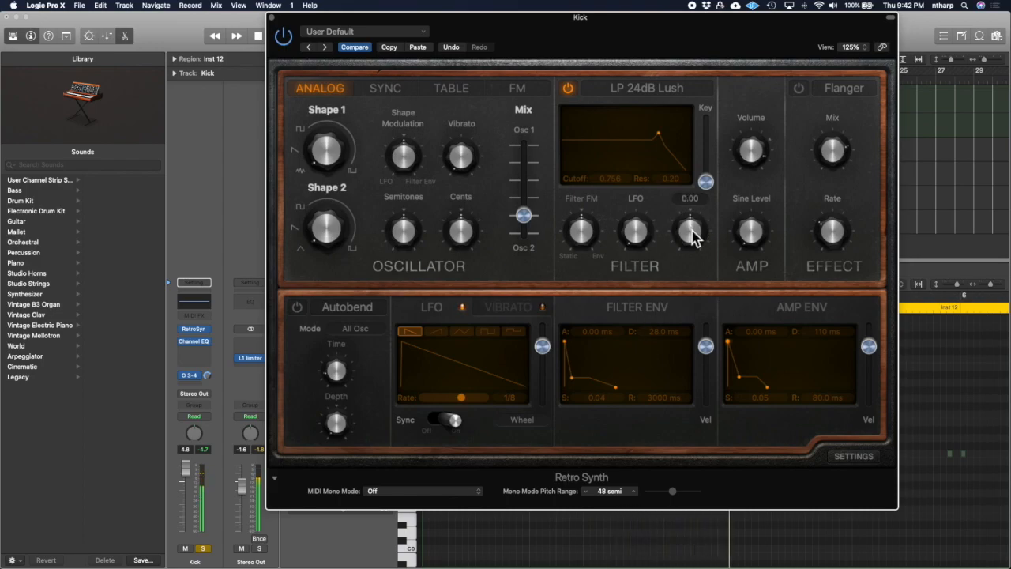
left_click_drag(687, 231, 684, 207)
left_click_drag(656, 133, 659, 143)
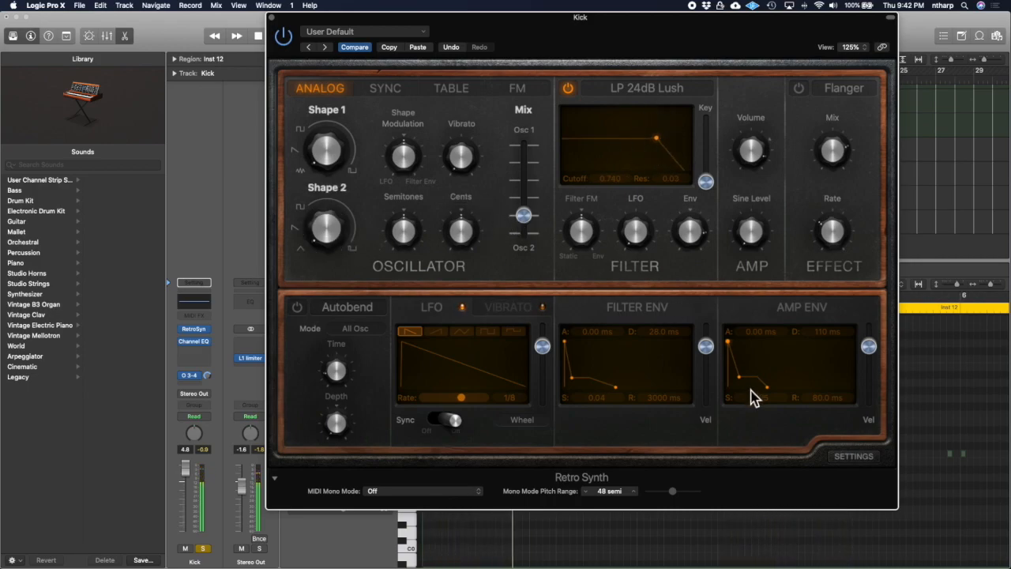
Set the kick's amp envelope decay to 120 ms and its oscillator mix to 0.89.
left_click_drag(746, 387, 743, 387)
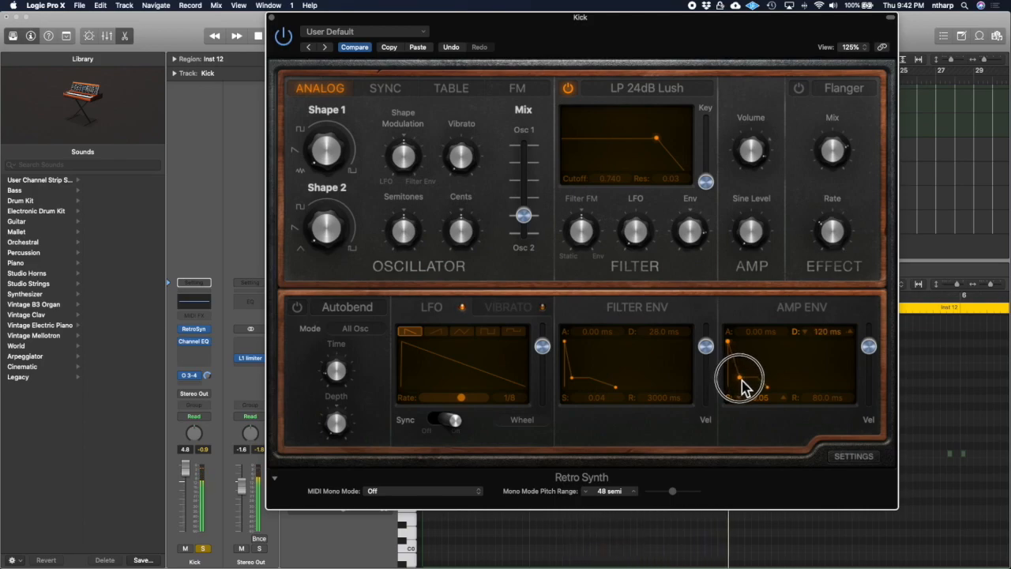
left_click_drag(523, 215, 530, 229)
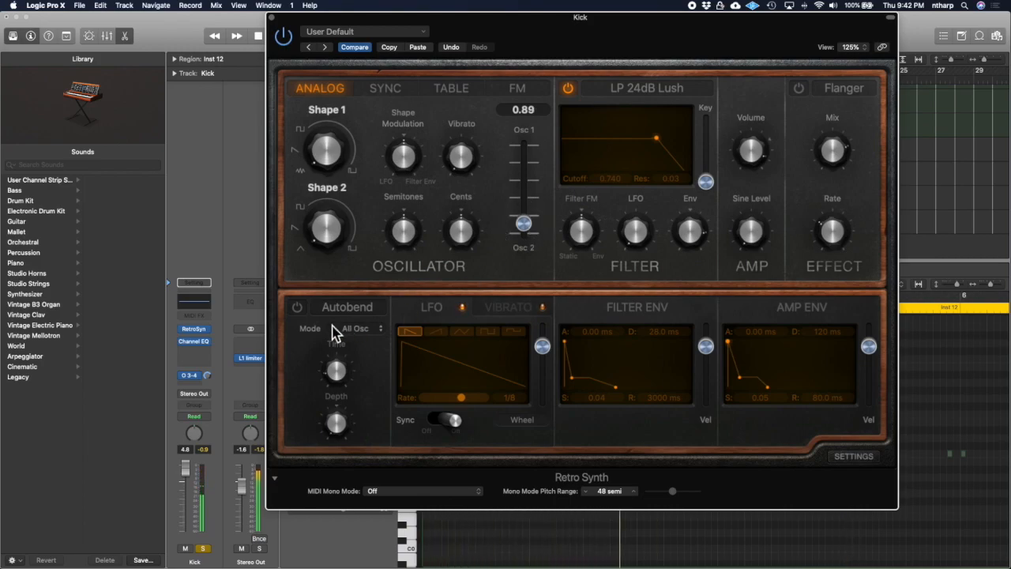
Enable Autobend on the kick synth and adjust its depth.
left_click(334, 373)
mouse_move(338, 420)
left_mouse_down()
mouse_move(329, 330)
mouse_move(338, 422)
mouse_move(338, 413)
left_mouse_up()
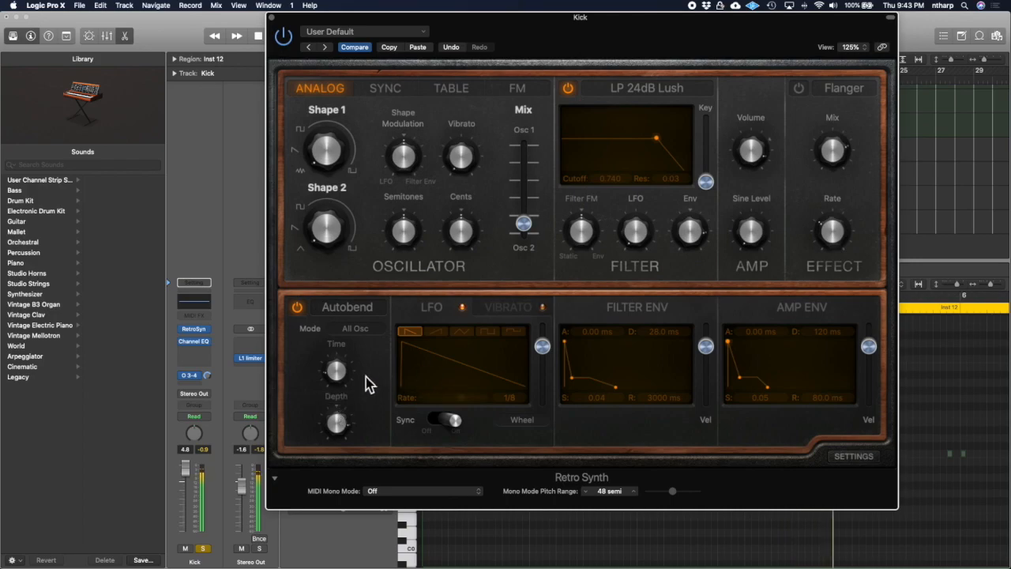
left_click_drag(533, 46, 561, 39)
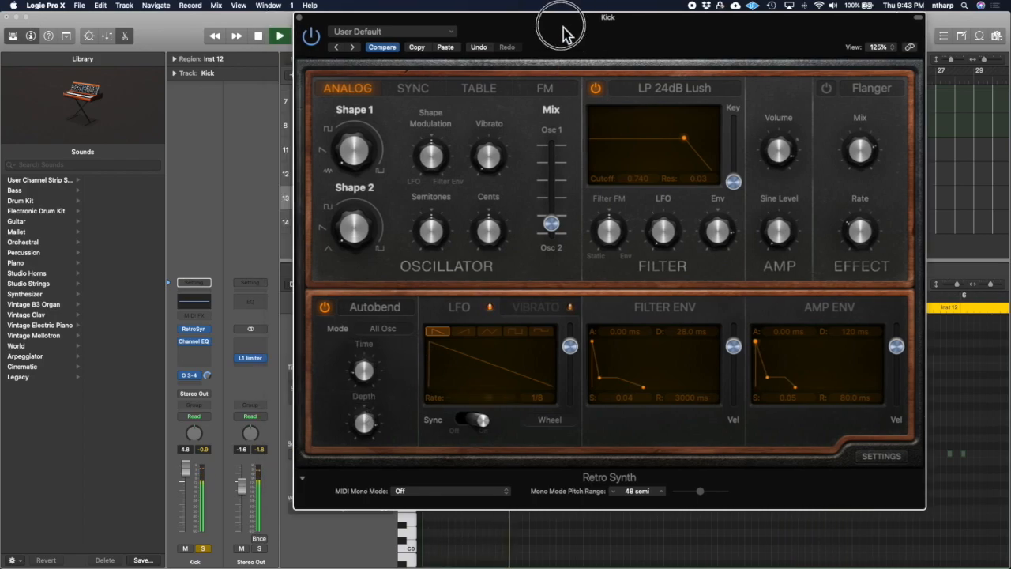
Set the kick's filter envelope to 9.90 ms decay, 0.05 sustain and 1.00 ms release, with the filter cutoff at 0.696 and resonance at 0.08.
left_click(362, 421)
mouse_move(602, 384)
left_mouse_down()
mouse_move(609, 396)
mouse_move(594, 377)
left_mouse_up()
left_click(718, 201)
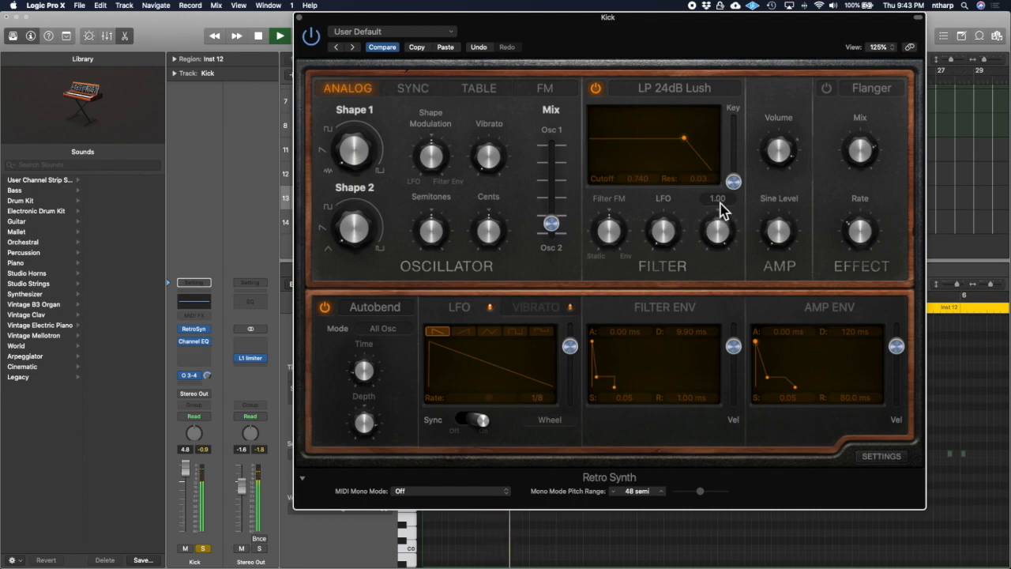
left_click_drag(682, 146, 679, 137)
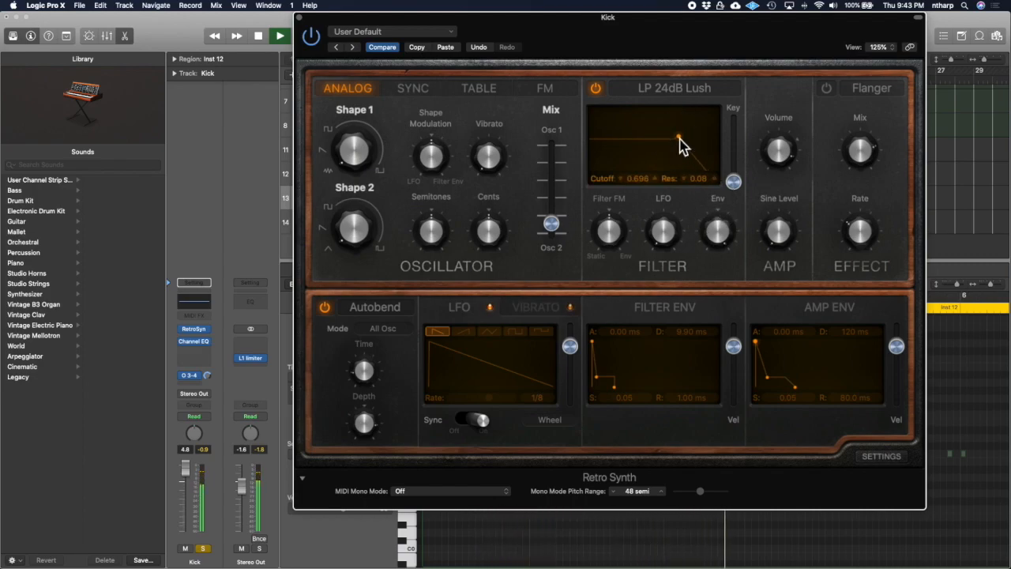
Set the kick's amp envelope to 86.0 ms decay, 0.00 sustain and 140 ms release, and reduce the filter's envelope modulation.
left_click_drag(774, 384, 769, 395)
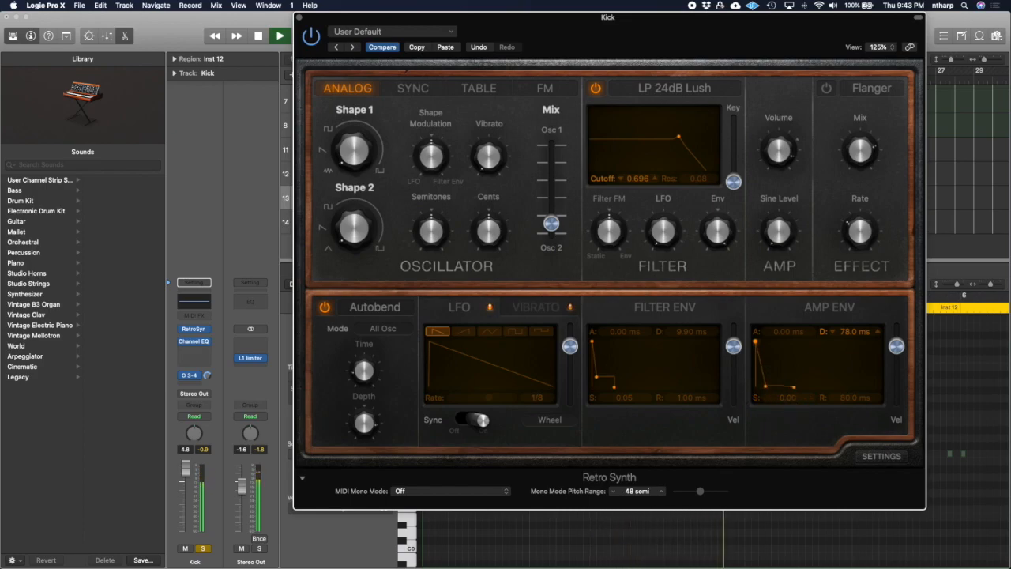
left_click_drag(845, 398, 845, 387)
left_click(861, 339)
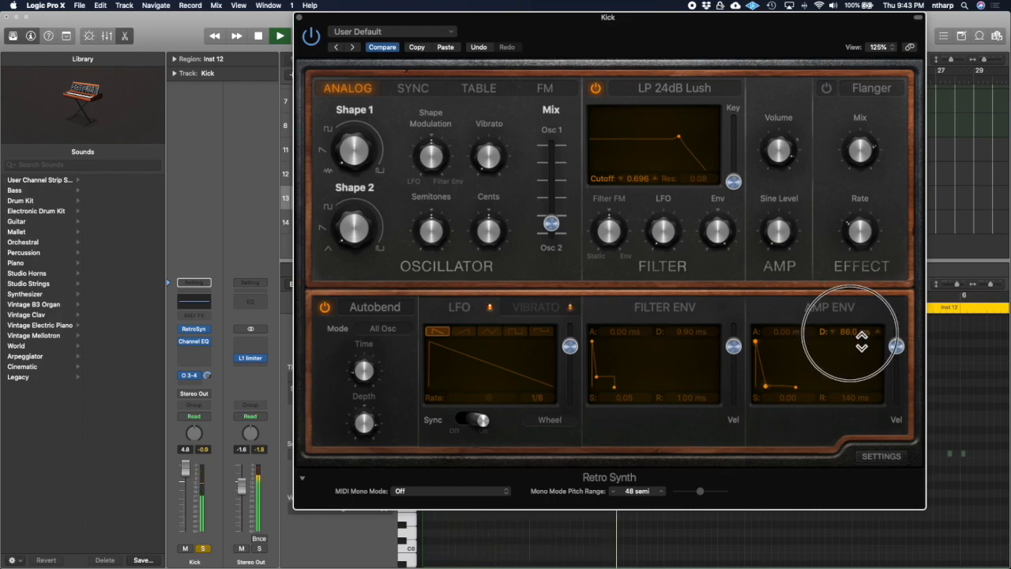
double_click(861, 340)
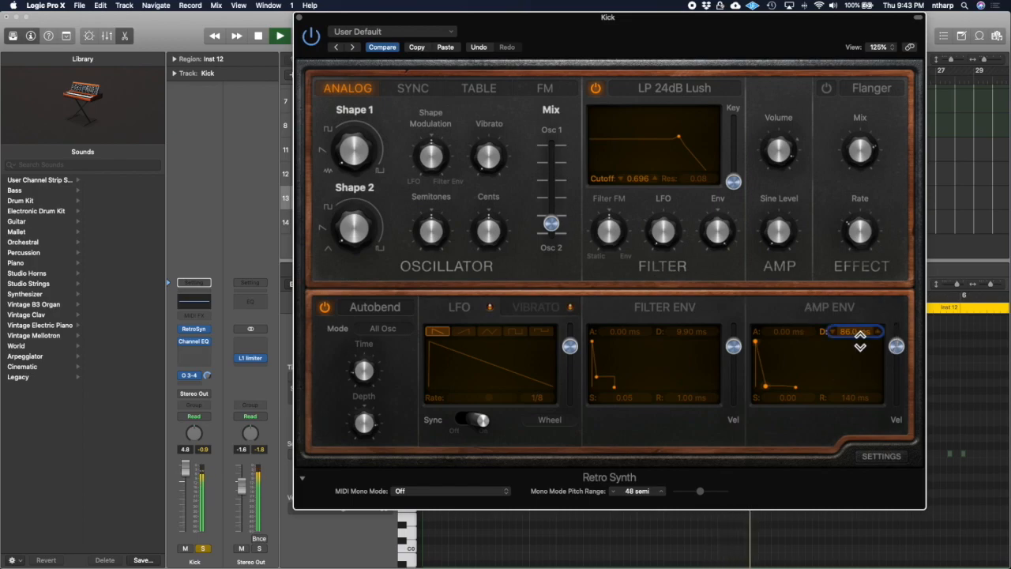
left_click(767, 387)
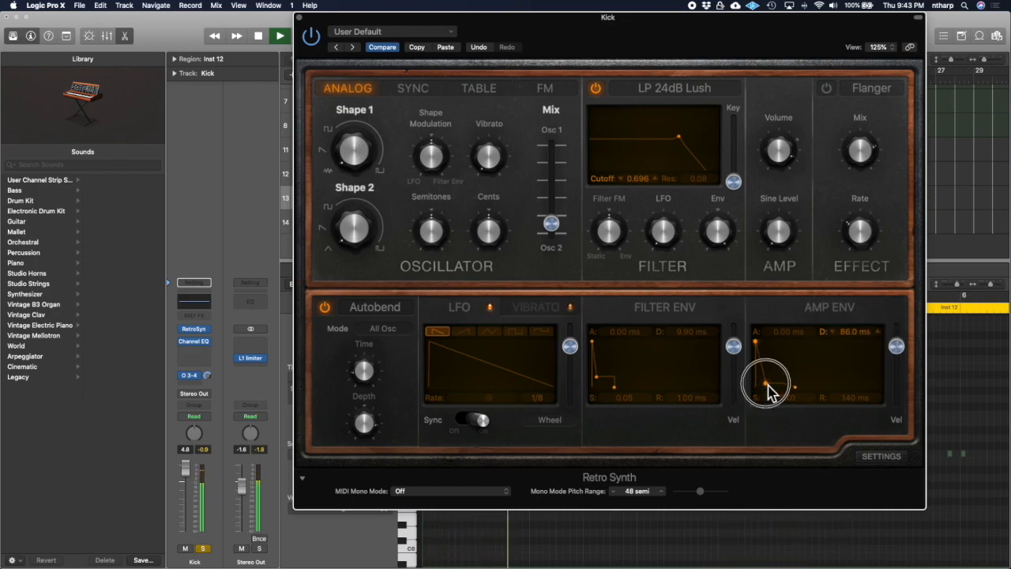
left_click_drag(607, 390, 602, 407)
left_click_drag(717, 229, 715, 267)
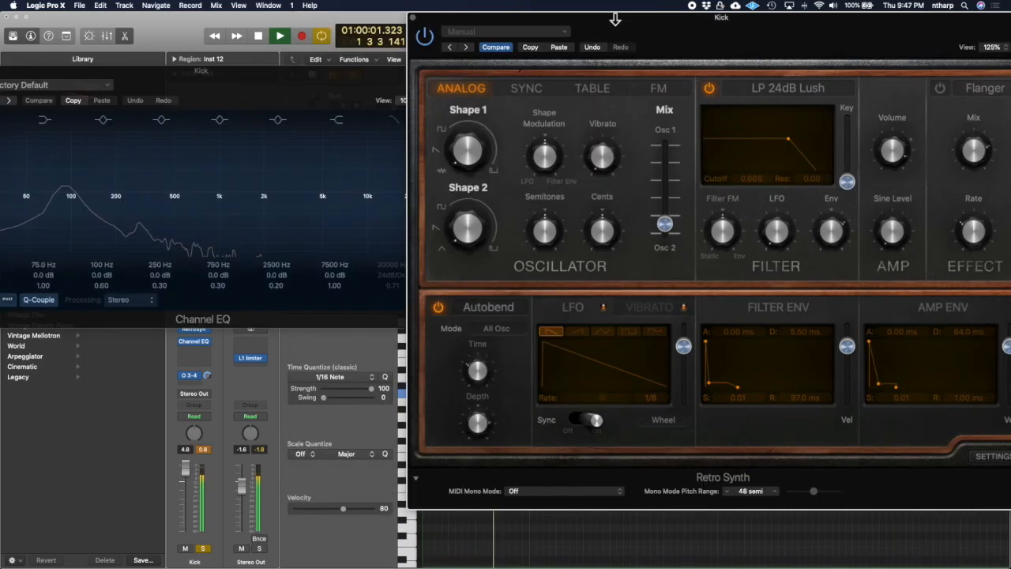
Arrange the kick's Retro Synth and Channel EQ side by side and examine the kick's frequency spectrum.
left_click_drag(616, 23, 672, 23)
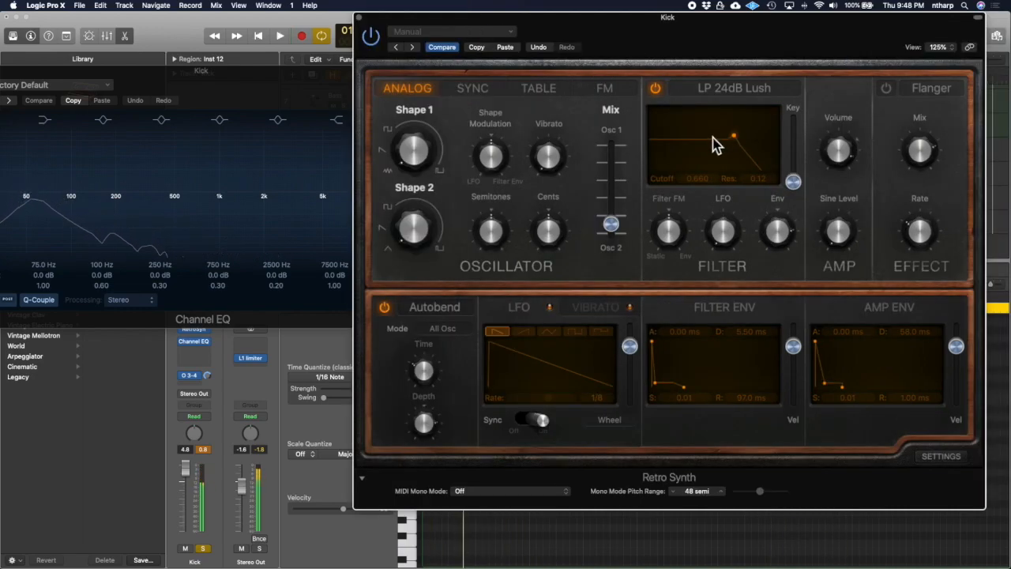
left_click_drag(718, 27, 639, 18)
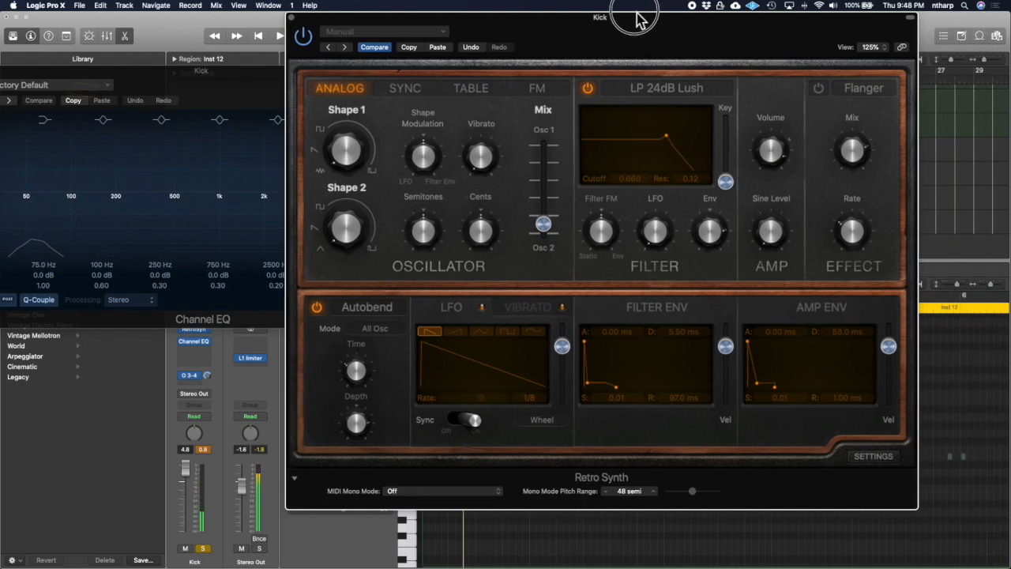
left_click_drag(176, 73, 207, 64)
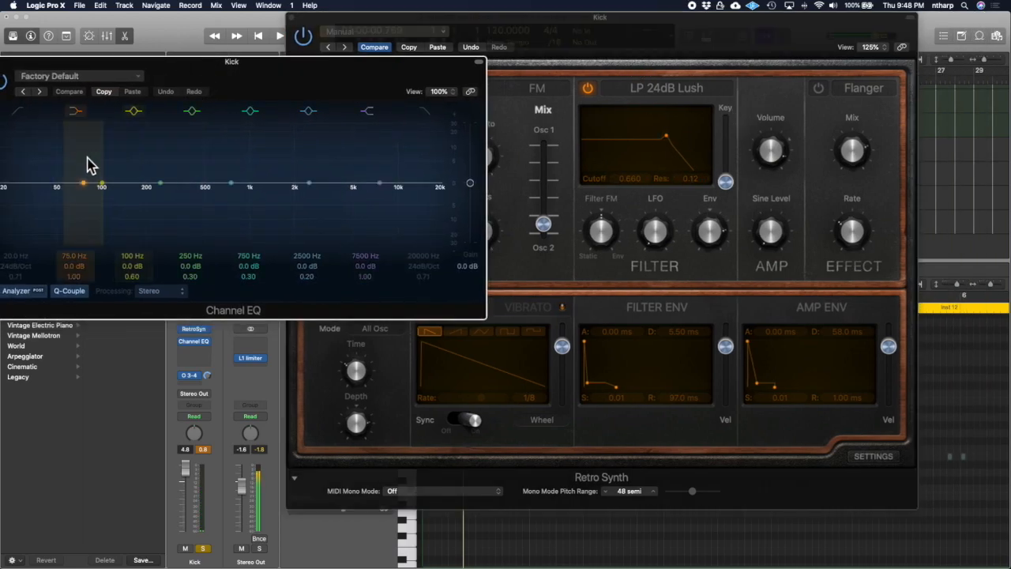
left_click(667, 29)
left_click_drag(667, 30, 700, 29)
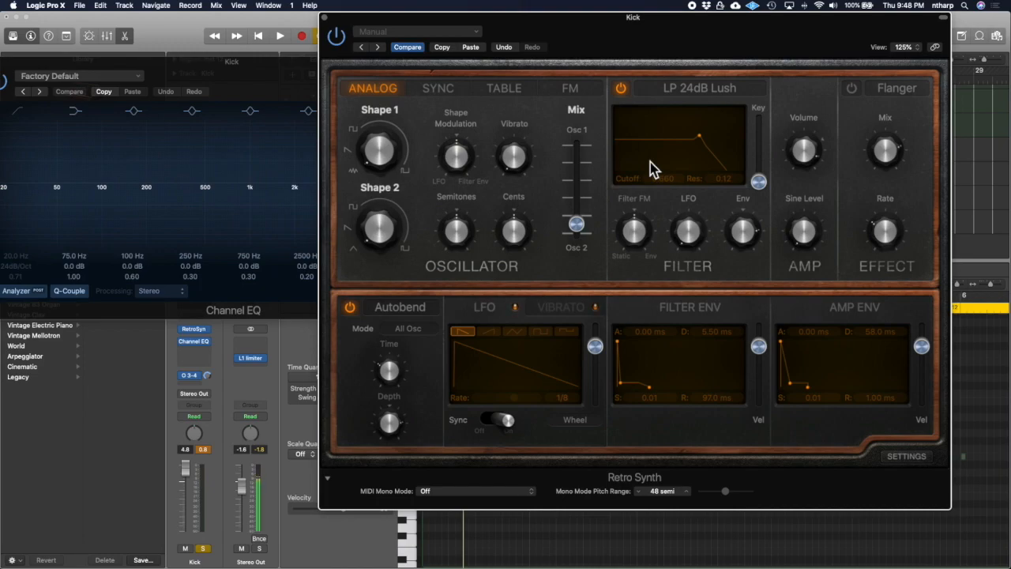
left_click_drag(606, 36, 849, 45)
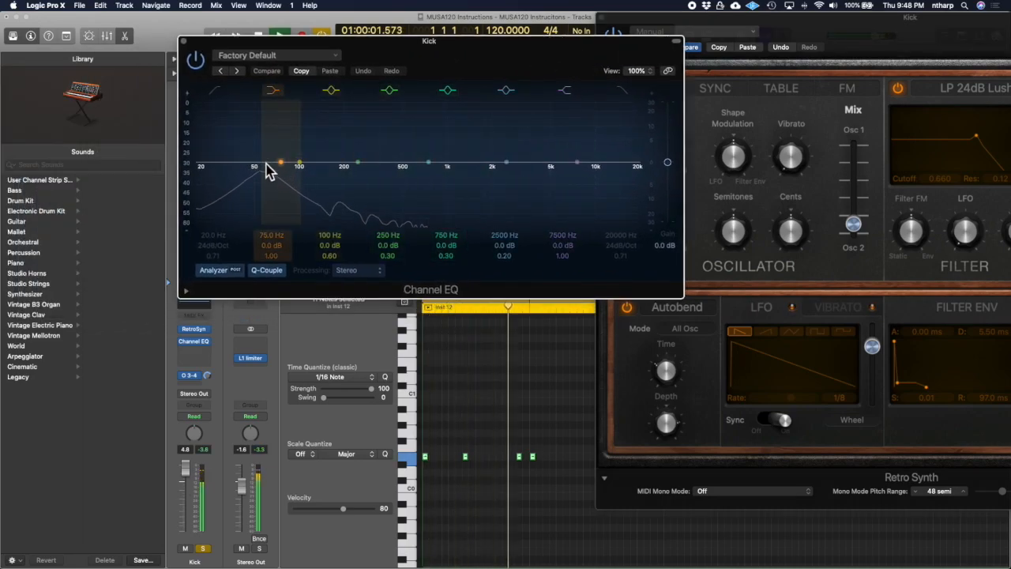
left_click_drag(449, 43, 378, 34)
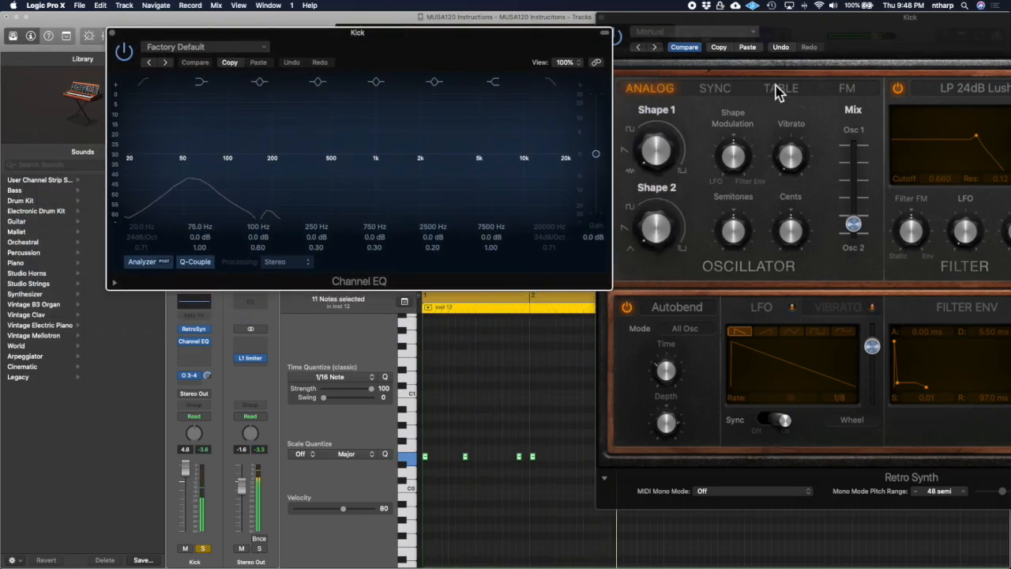
left_click_drag(826, 32, 708, 31)
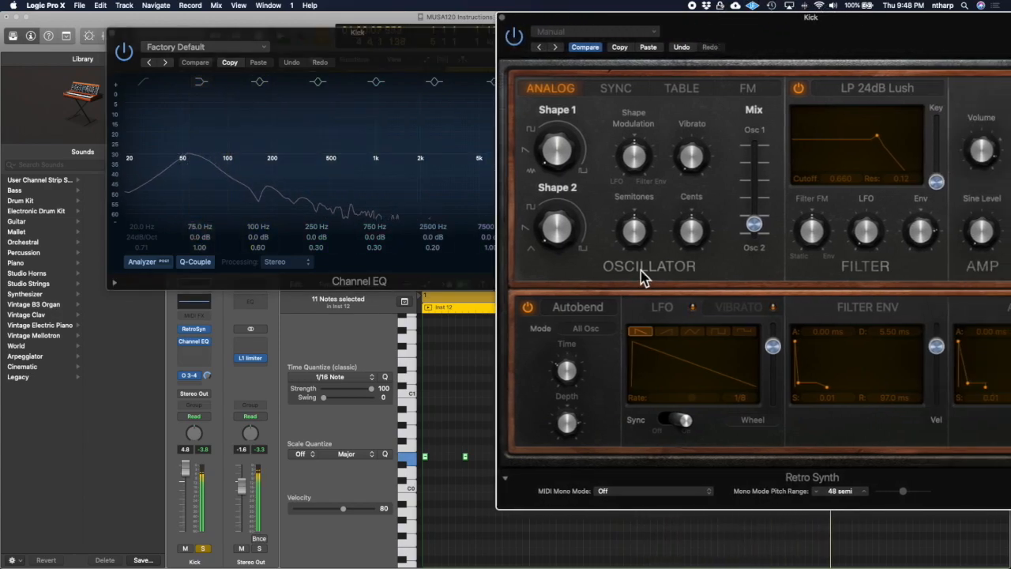
Fine-tune the kick's oscillator pitch and mix, and raise the filter cutoff slightly while keeping resonance at 0.12.
left_click(631, 234)
mouse_move(631, 233)
left_mouse_down()
mouse_move(629, 189)
mouse_move(629, 241)
mouse_move(632, 233)
left_mouse_up()
mouse_move(757, 227)
left_mouse_down()
mouse_move(758, 237)
mouse_move(758, 226)
left_mouse_up()
mouse_move(877, 137)
left_mouse_down()
mouse_move(892, 130)
mouse_move(894, 139)
mouse_move(852, 143)
mouse_move(887, 139)
left_mouse_up()
left_click_drag(812, 45, 487, 36)
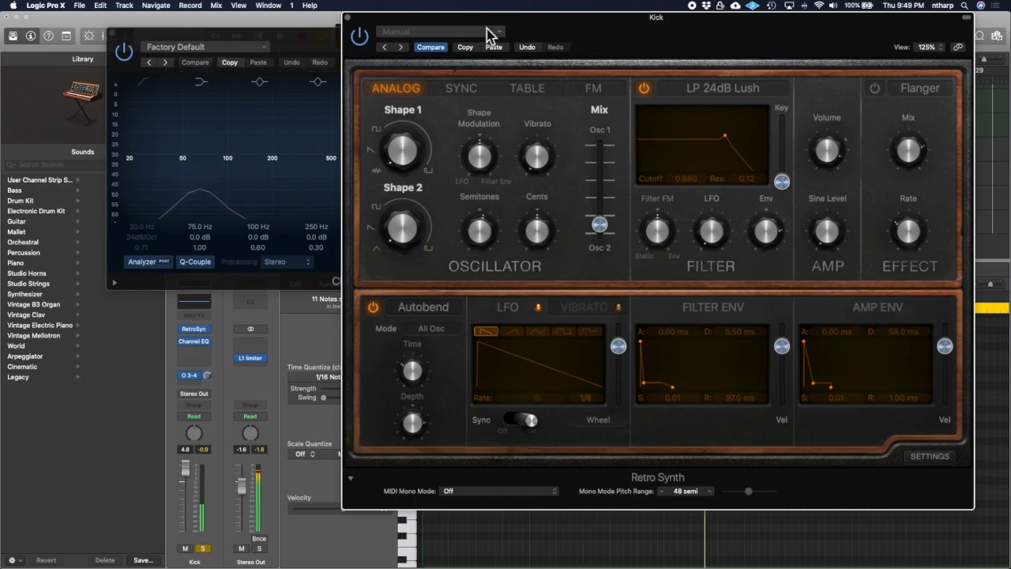
left_click(495, 36)
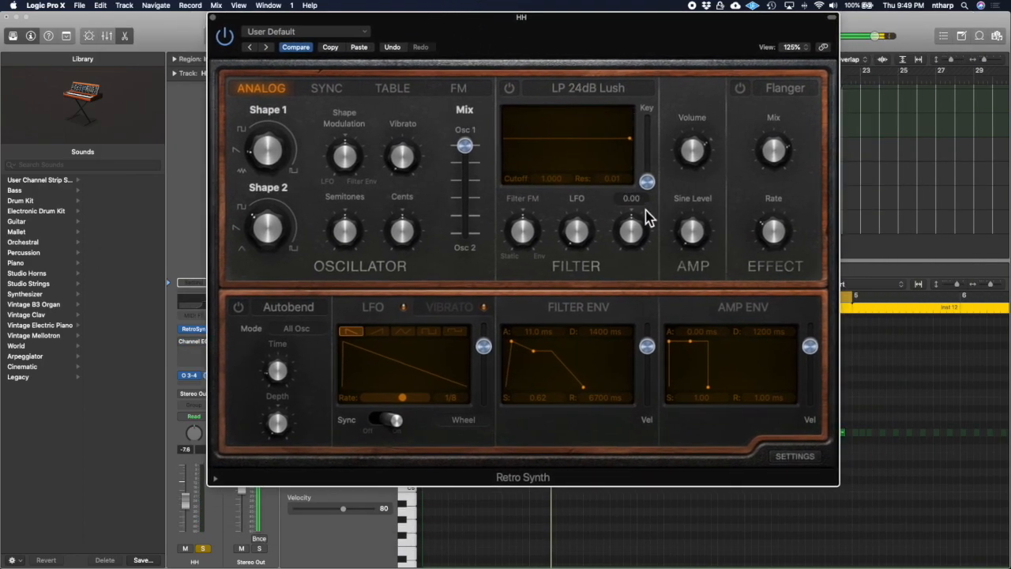
Turn the hi-hat synth's Shape 1 to noise and set its amp envelope to 38.0 ms decay with 0.04 sustain.
left_click_drag(472, 37, 491, 35)
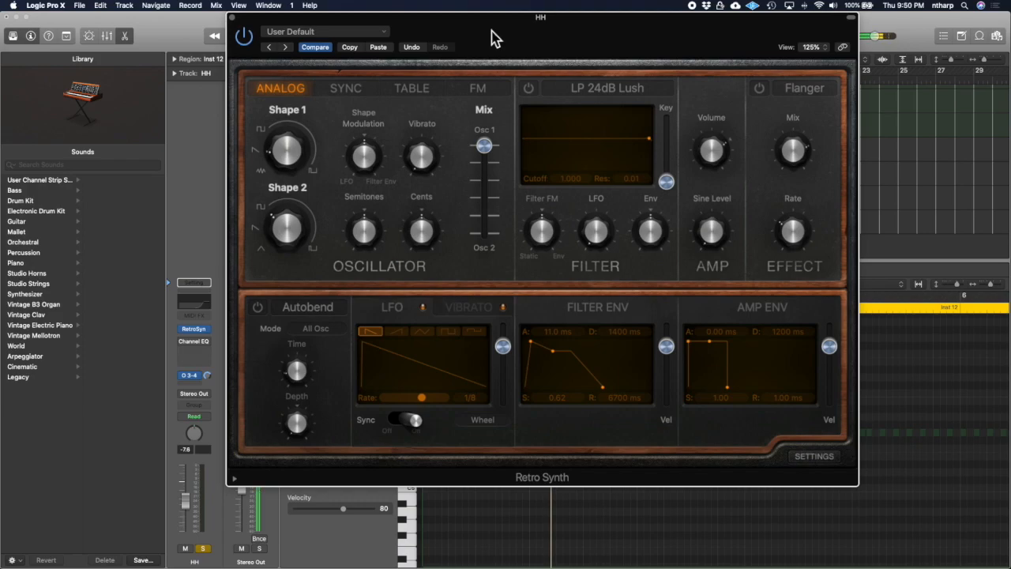
left_click_drag(284, 146, 286, 157)
left_click_drag(712, 345, 697, 385)
Set the hi-hat's filter envelope to 0.00 ms attack, 2.00 ms decay, 1.00 sustain and 1.00 ms release.
left_click_drag(530, 348, 562, 354)
mouse_move(577, 390)
left_mouse_down()
mouse_move(557, 403)
mouse_move(569, 388)
left_mouse_up()
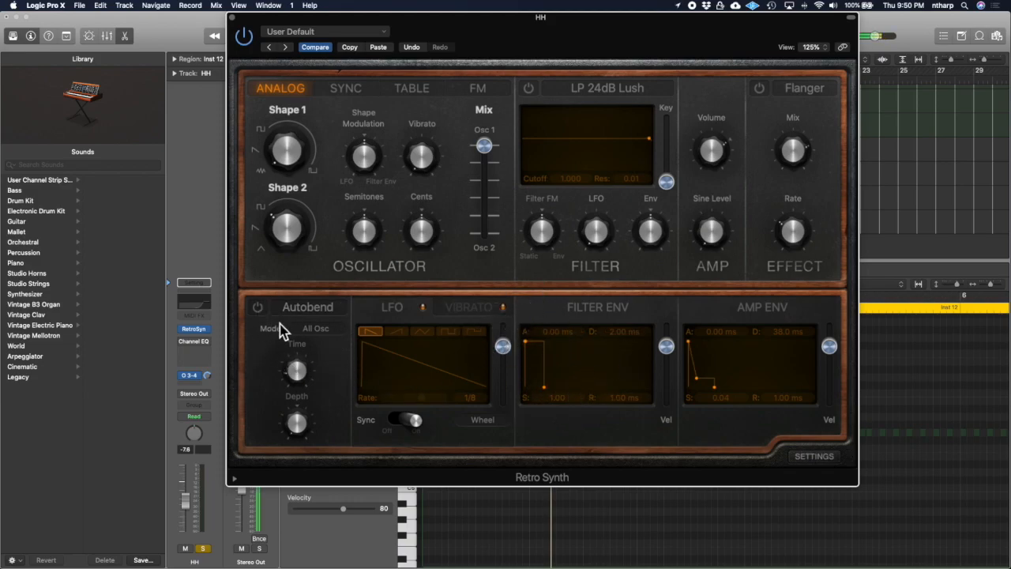
Open the hi-hat's Channel EQ beside the synth and play the pattern to examine its spectrum.
left_click_drag(472, 26, 171, 31)
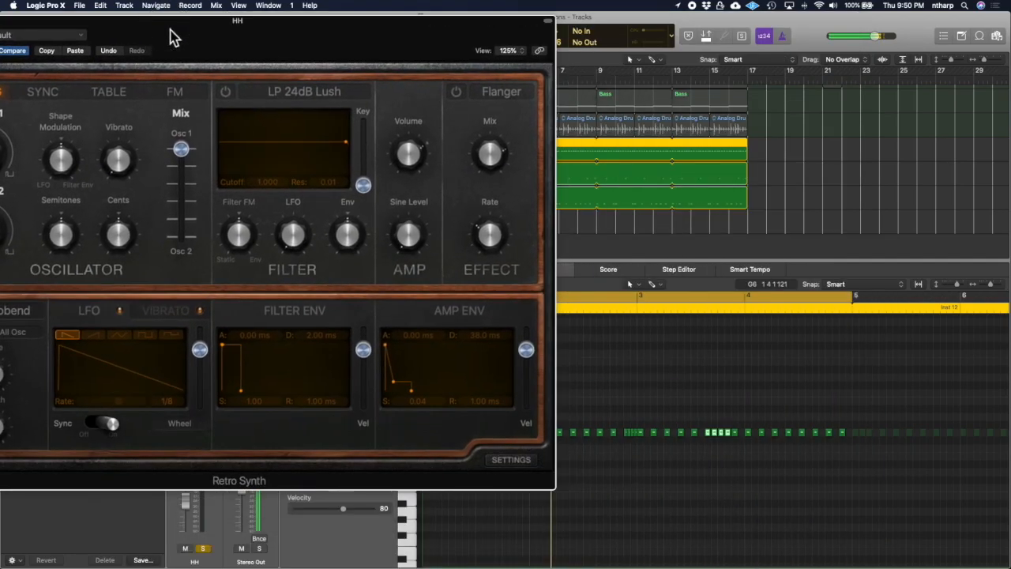
left_click_drag(245, 61, 835, 57)
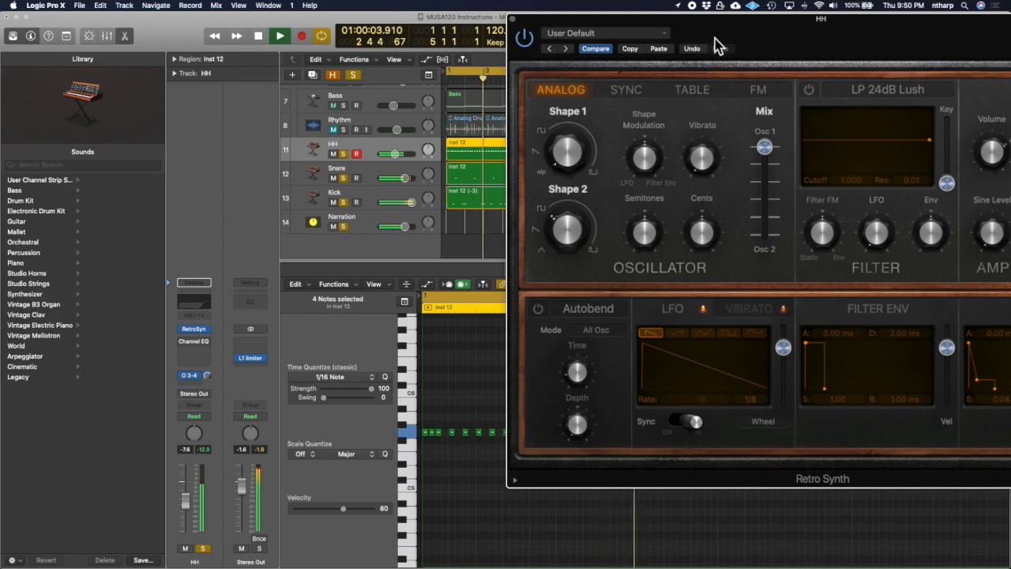
left_click_drag(716, 37, 635, 36)
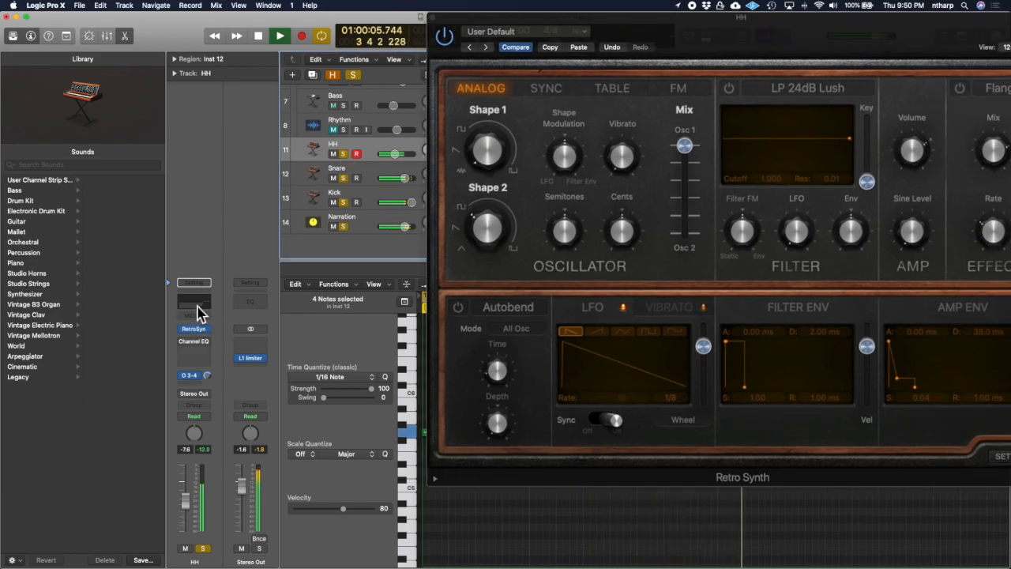
left_click(194, 341)
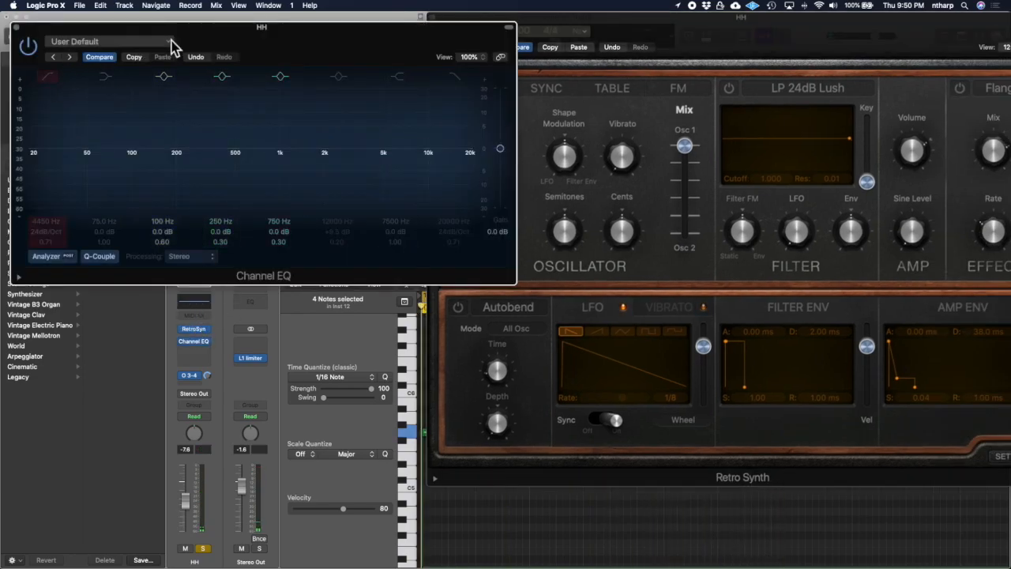
key("space")
left_click_drag(219, 39, 164, 17)
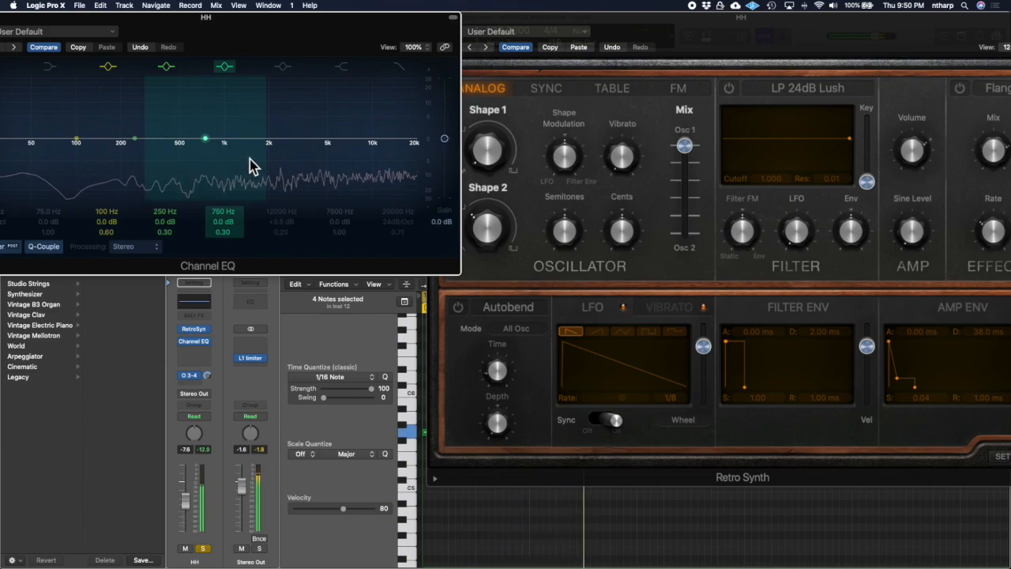
Shorten the hi-hat's amp envelope to 14.0 ms decay and 0.00 sustain, and place the synth and EQ side by side.
left_click_drag(695, 46, 671, 46)
left_click_drag(846, 378, 845, 407)
left_click_drag(751, 37, 752, 42)
left_click_drag(332, 27, 285, 26)
left_click_drag(622, 33, 622, 29)
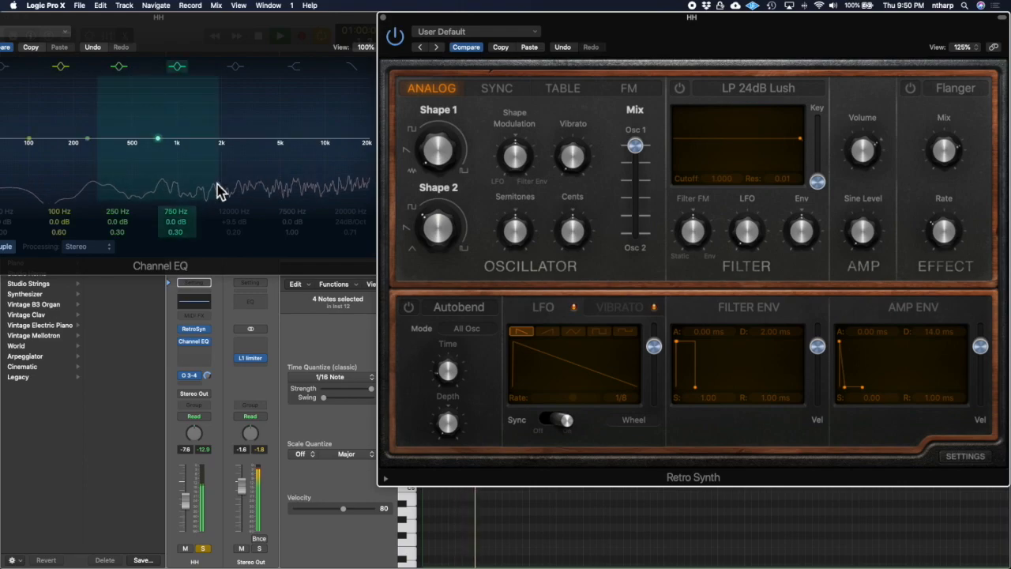
left_click_drag(270, 29, 237, 30)
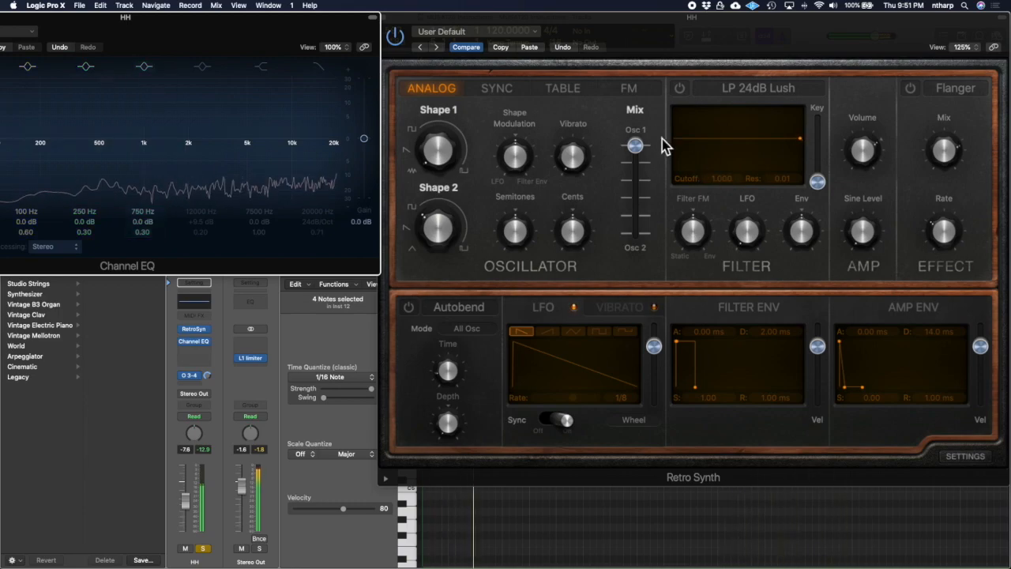
Enable the hi-hat's filter as HP 12dB Creamy with cutoff 0.814 and resonance 0.59.
left_click(682, 90)
left_click(749, 89)
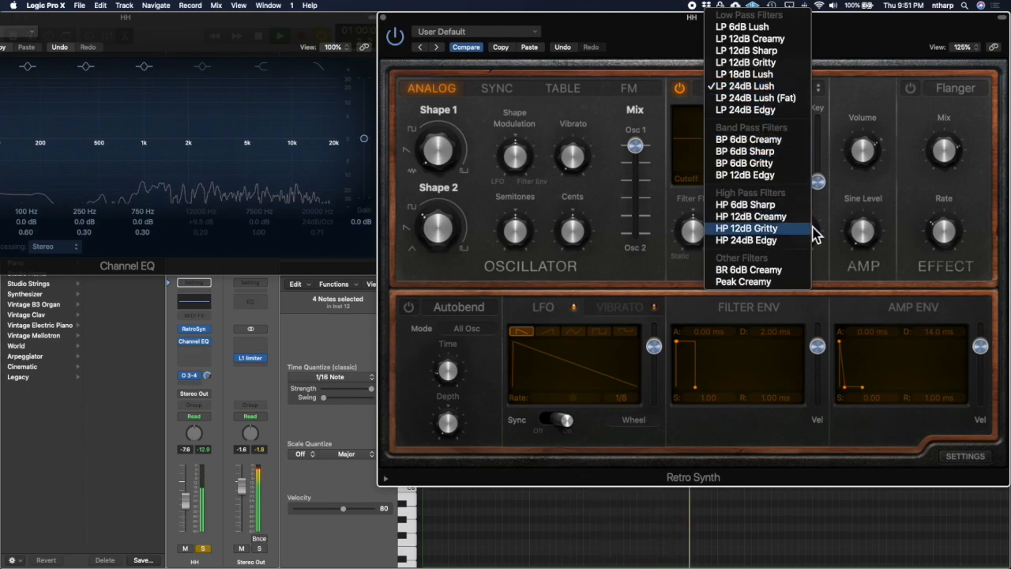
left_click(760, 218)
left_click_drag(799, 140, 777, 125)
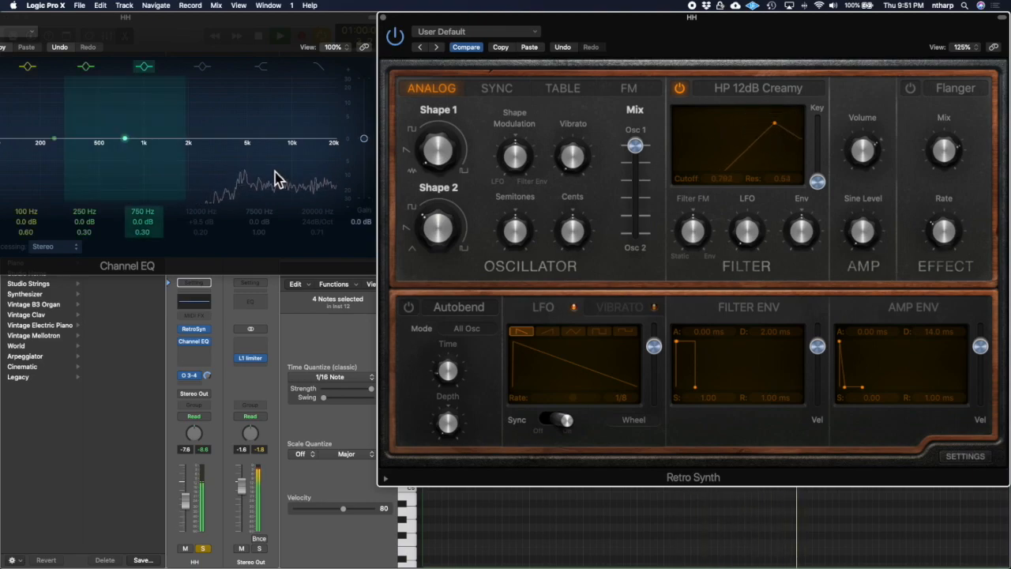
mouse_move(777, 127)
left_mouse_down()
mouse_move(786, 132)
mouse_move(755, 124)
mouse_move(779, 122)
left_mouse_up()
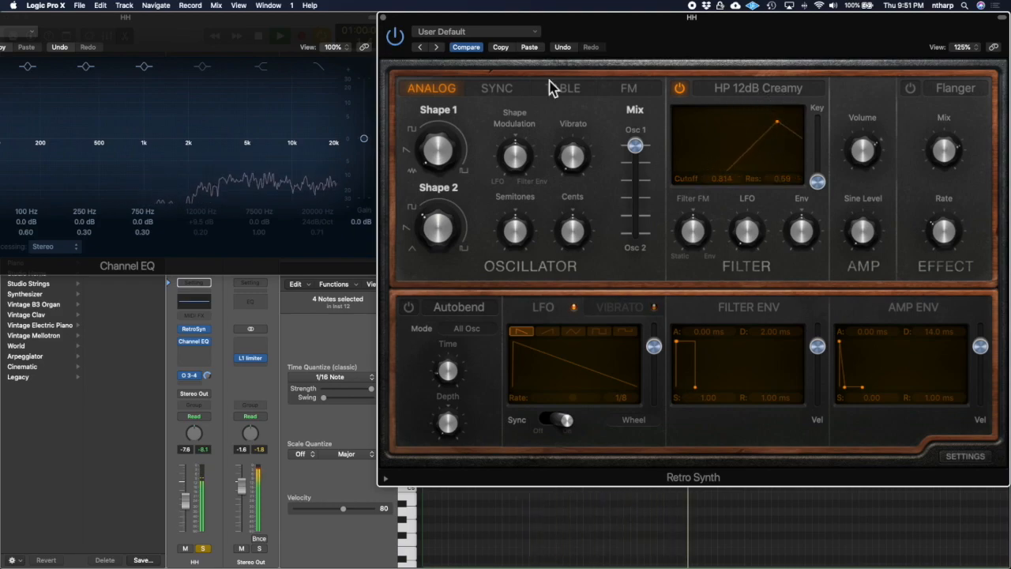
Close the hi-hat's synth and EQ windows and clear all track solos to hear the full mix.
left_click(383, 18)
left_click_drag(38, 20, 195, 30)
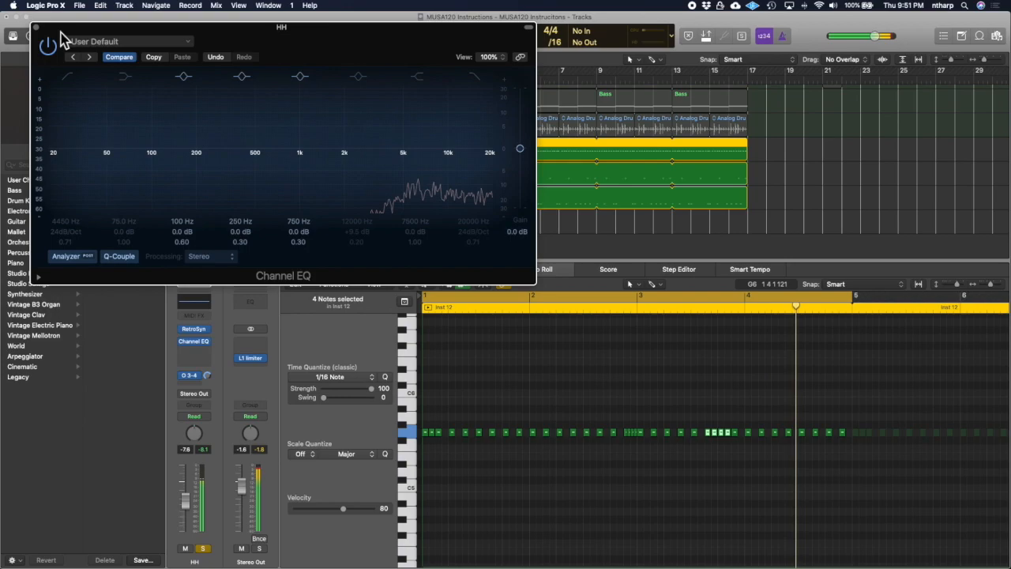
left_click(36, 28)
scroll(355, 158, "down", 5)
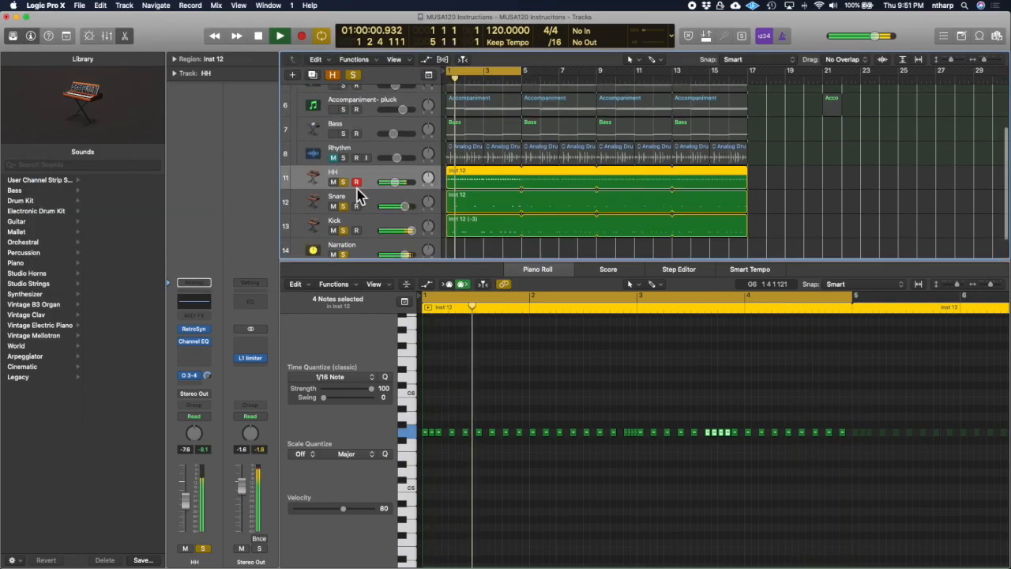
left_click(353, 74)
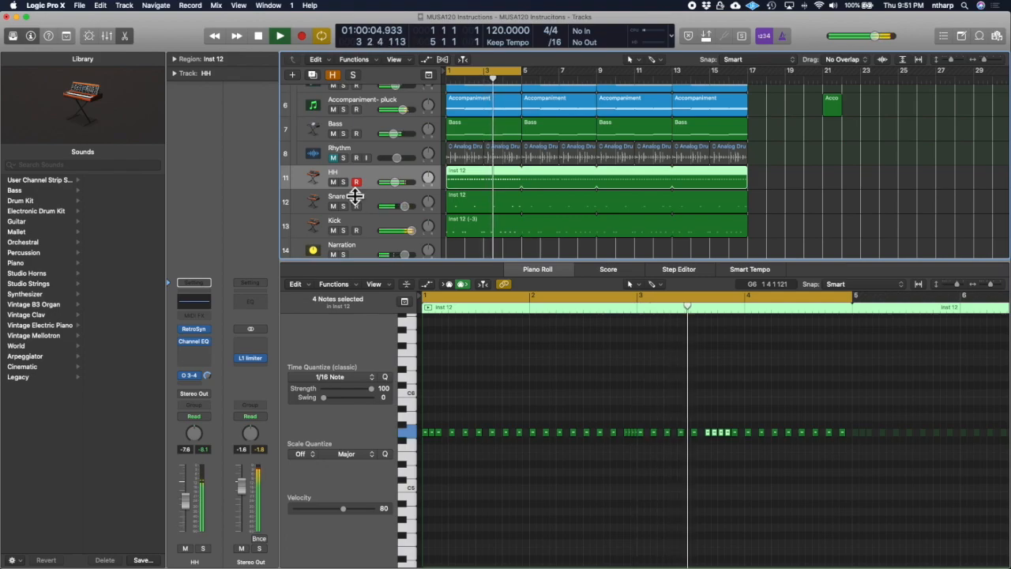
Reopen the hi-hat's synth and set its high-pass cutoff to 0.842 and amp envelope decay to 48.0 ms.
left_click(197, 311)
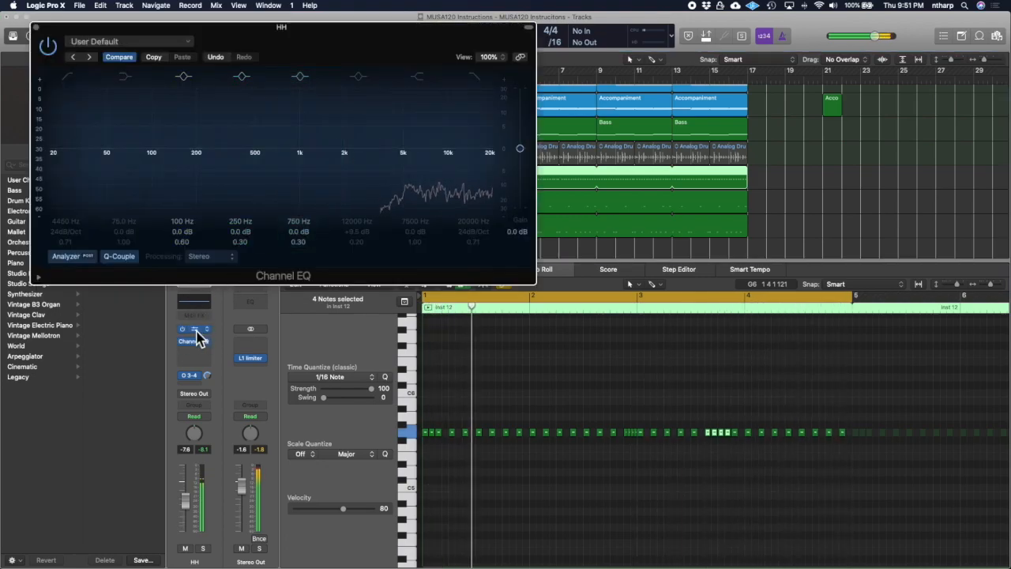
left_click(195, 332)
left_click_drag(760, 31, 611, 30)
mouse_move(626, 124)
left_mouse_down()
mouse_move(646, 116)
mouse_move(584, 125)
mouse_move(631, 128)
left_mouse_up()
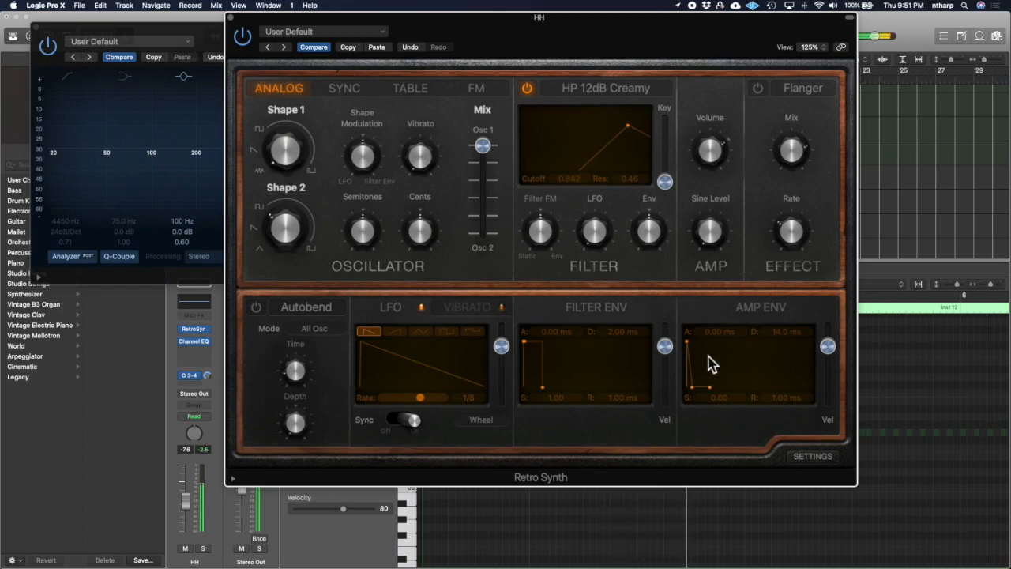
left_click_drag(702, 394, 699, 394)
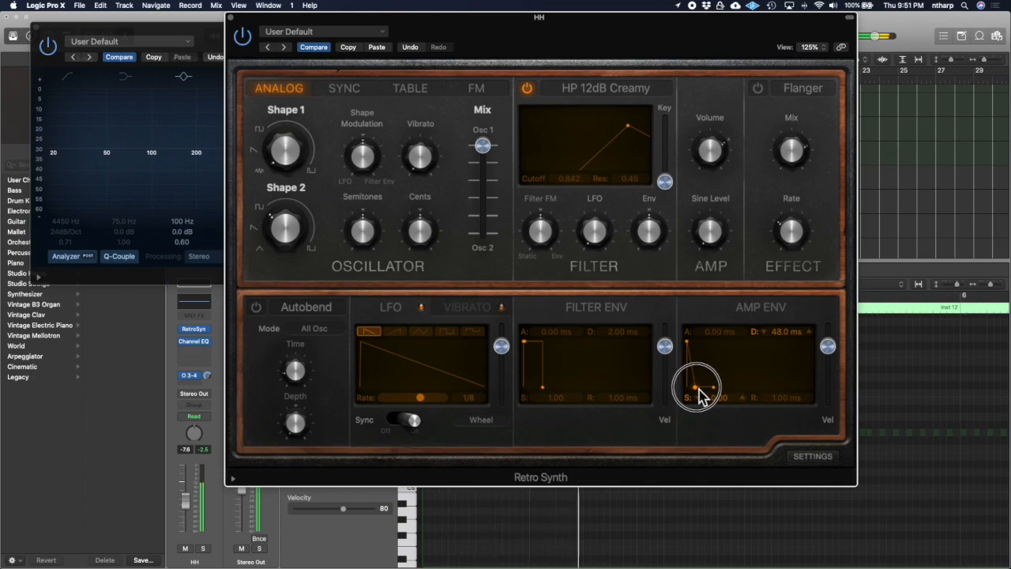
left_click(231, 17)
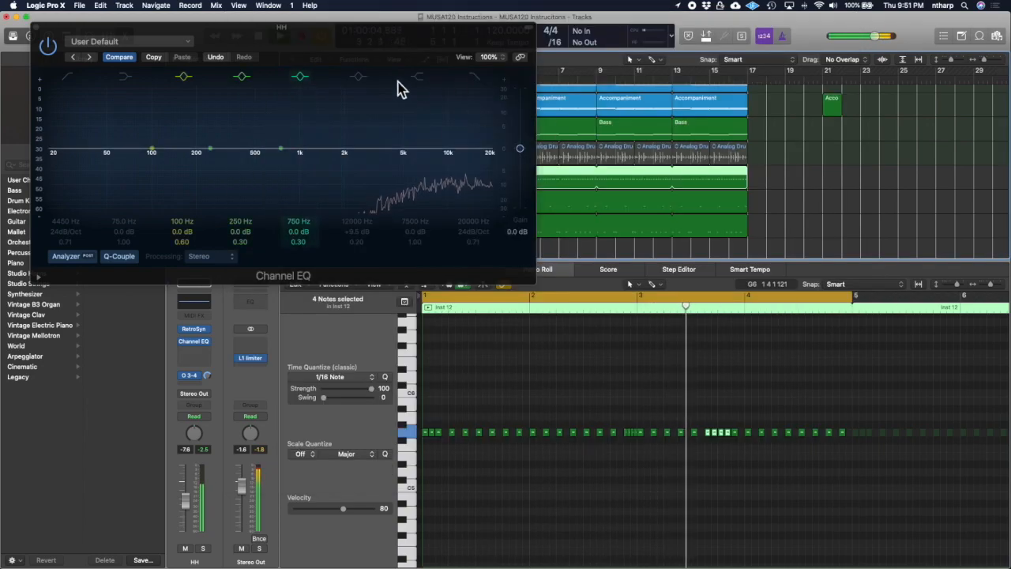
Open the Snare track's Retro Synth, set its filter cutoff to 0.928 and adjust the oscillator mix.
left_click_drag(379, 27, 471, 23)
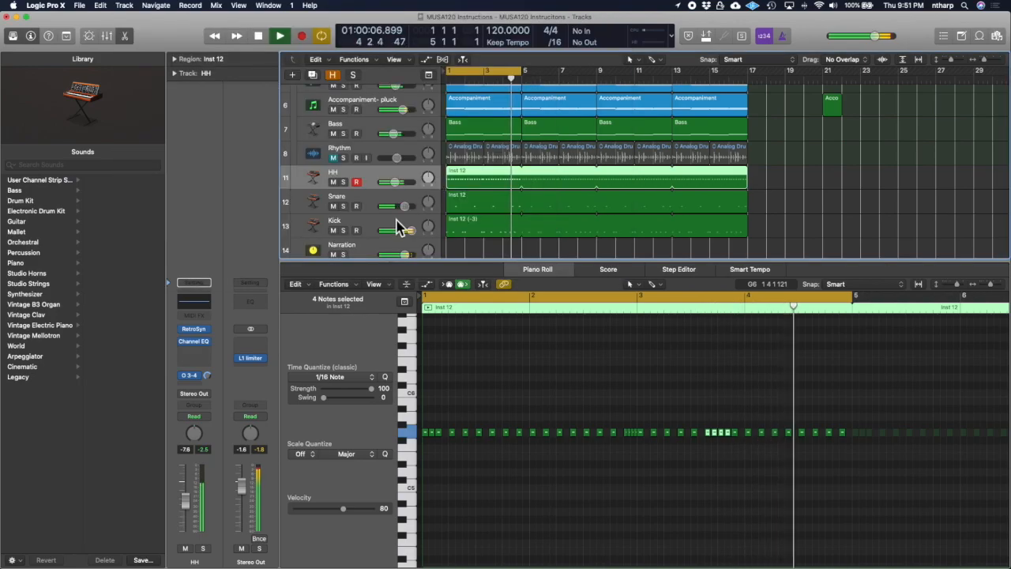
left_click(368, 204)
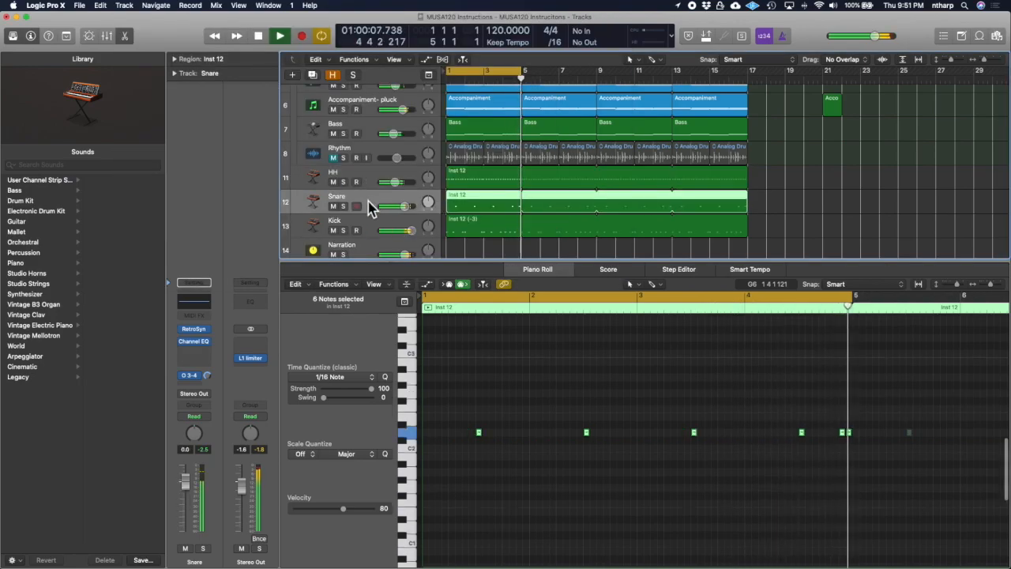
left_click(196, 330)
left_click_drag(688, 18, 640, 22)
left_click_drag(704, 139, 724, 141)
left_click_drag(567, 214, 573, 212)
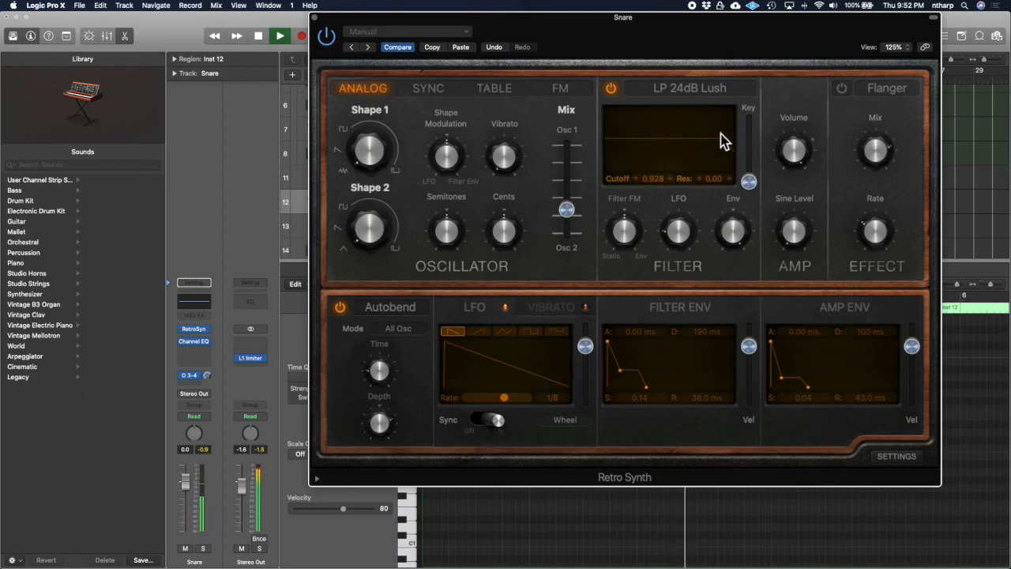
Switch the snare's filter to LP 12dB Gritty with cutoff 0.742, and fine-tune the amp envelope.
left_click_drag(711, 93, 708, 69)
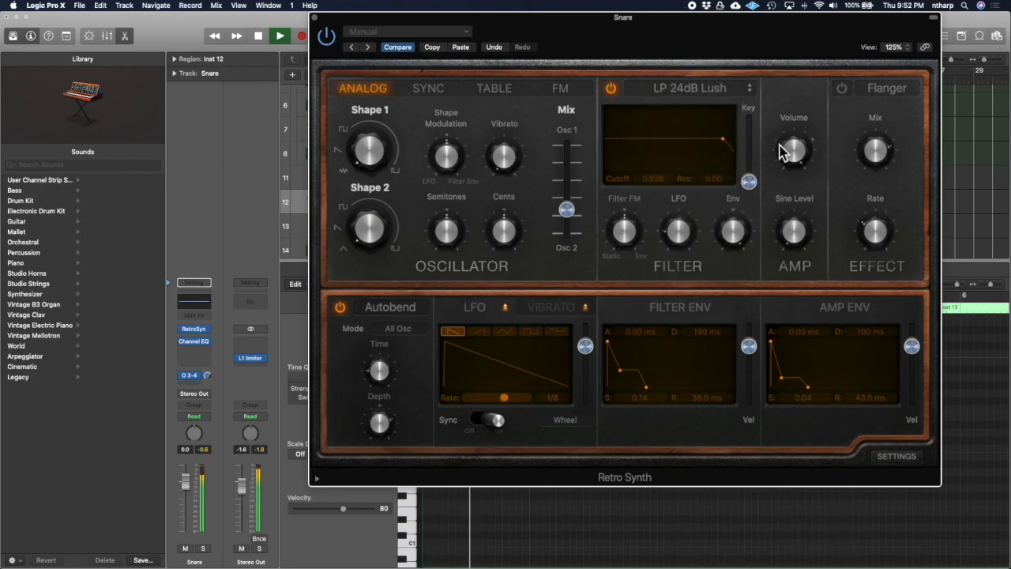
left_click_drag(727, 142, 705, 150)
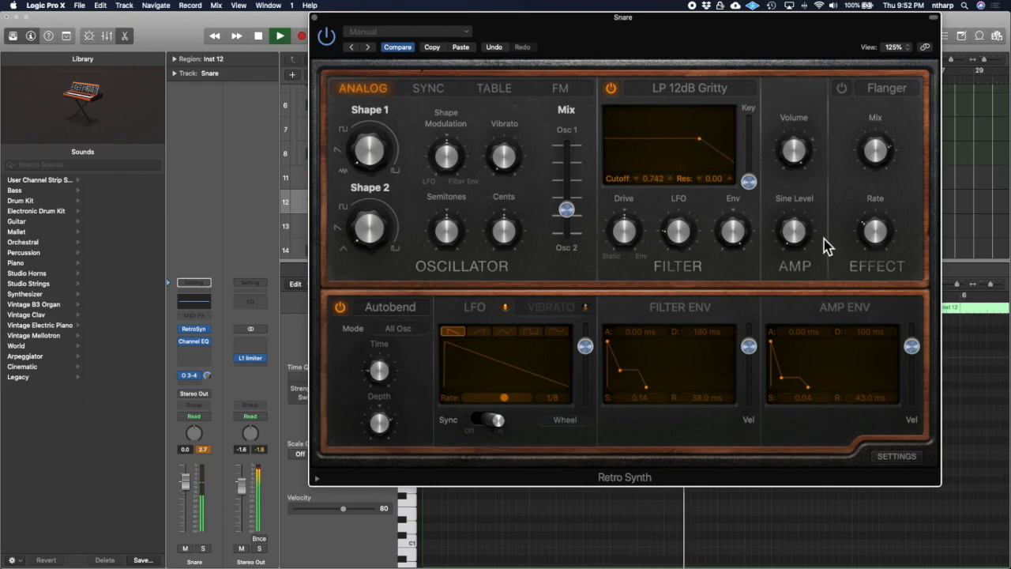
mouse_move(810, 389)
left_mouse_down()
mouse_move(827, 390)
mouse_move(808, 393)
left_mouse_up()
left_click(315, 17)
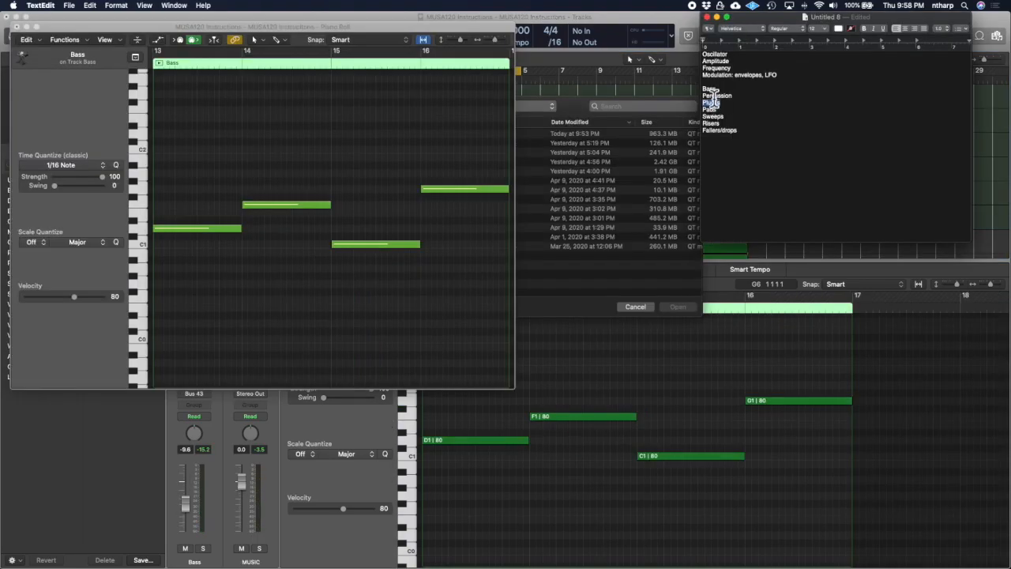
Switch to Logic Pro X and review the Accompaniment, Lead, HH, Snare and Kick regions.
key("super+Tab")
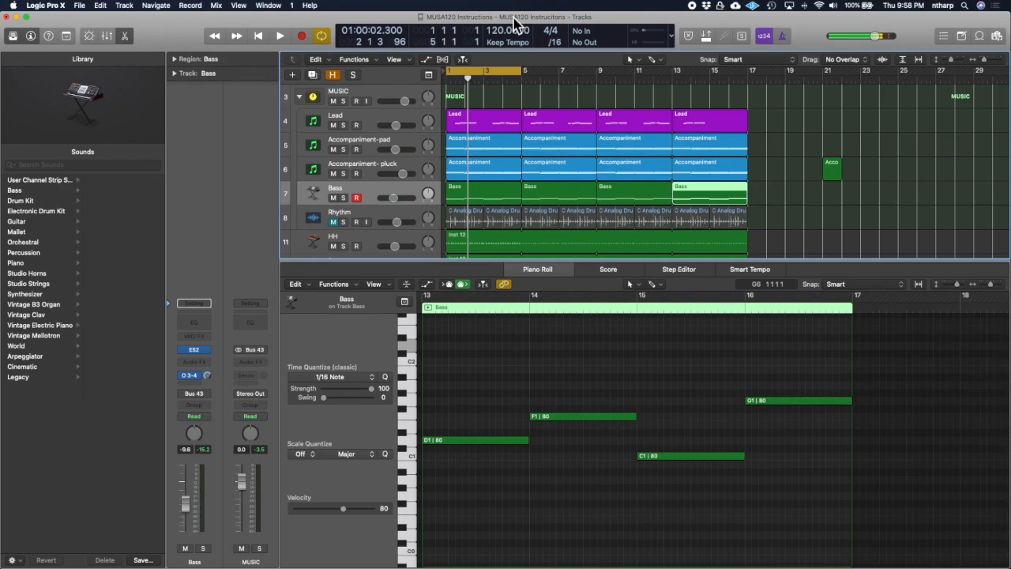
left_click(381, 149)
left_click(367, 174)
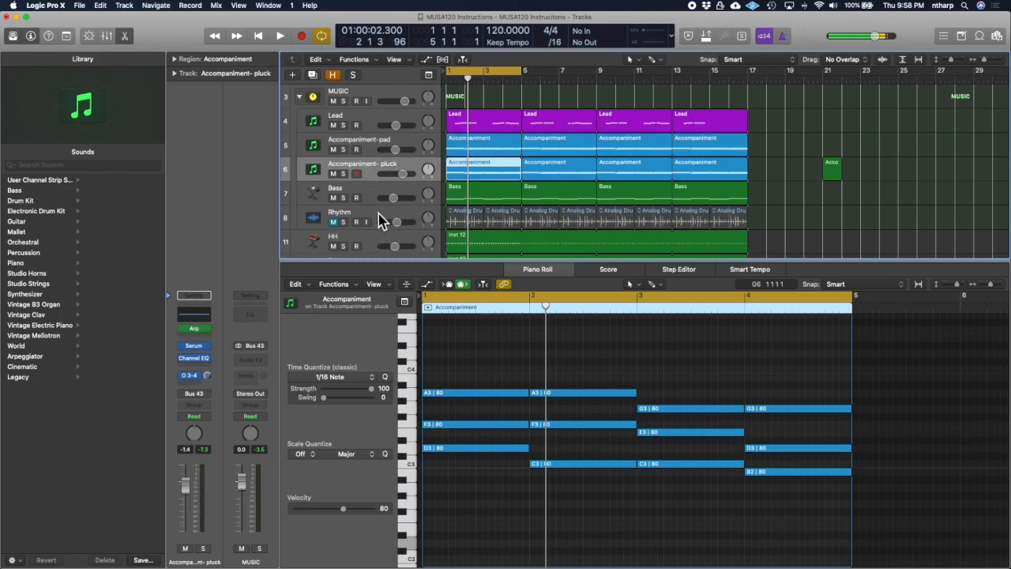
left_click(383, 255)
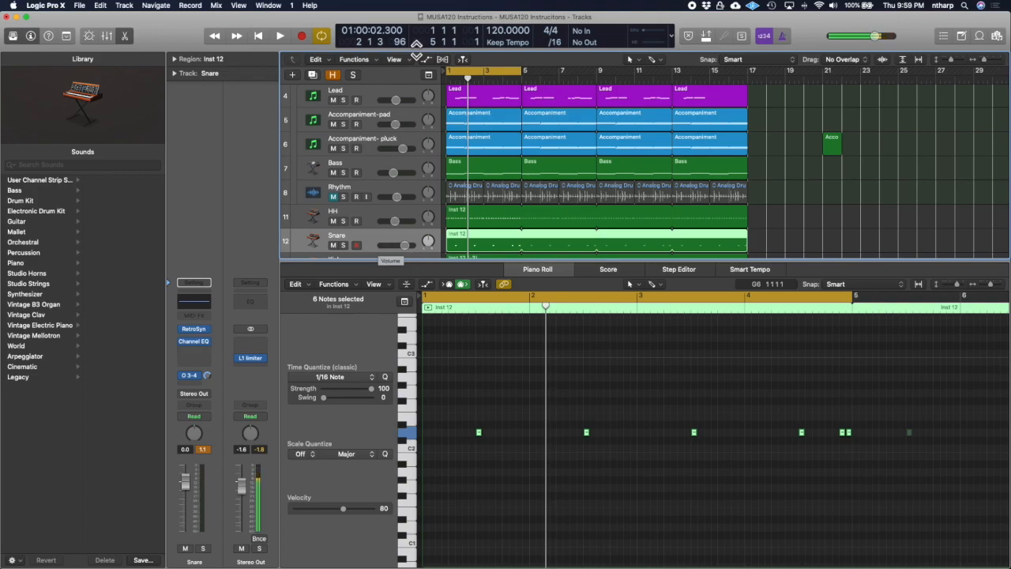
left_click(473, 98)
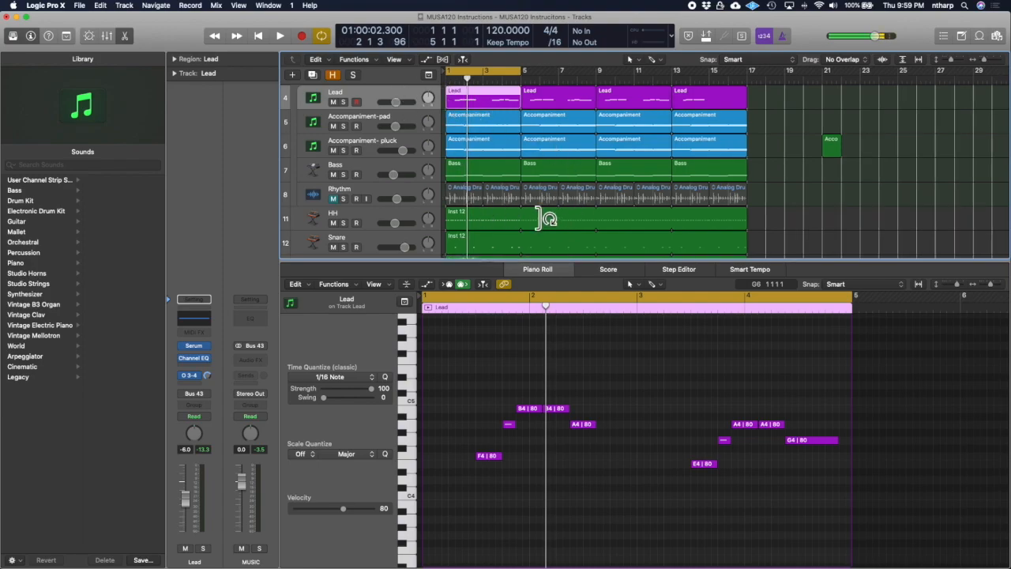
scroll(500, 198, "down", 3)
left_click_drag(530, 249, 496, 169)
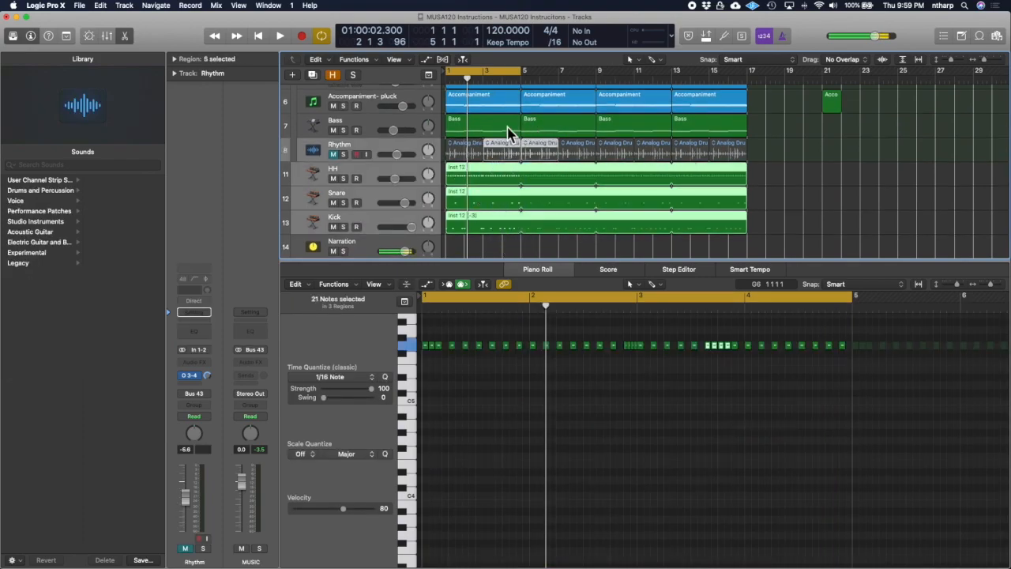
left_click_drag(491, 239, 495, 161)
scroll(495, 163, "up", 3)
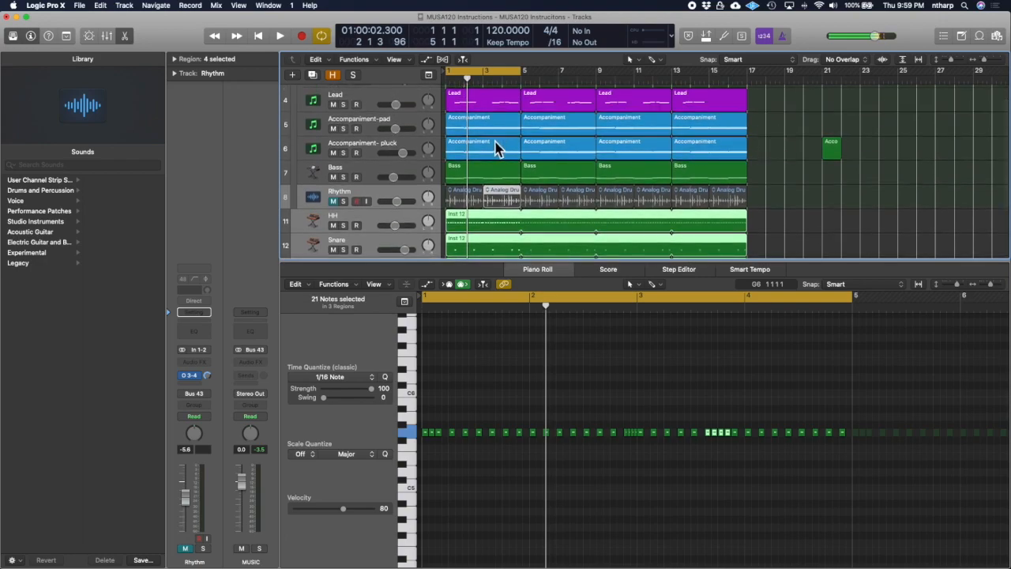
Select the first Lead region, open the Lead track's Serum synth and play the part.
left_click(460, 106)
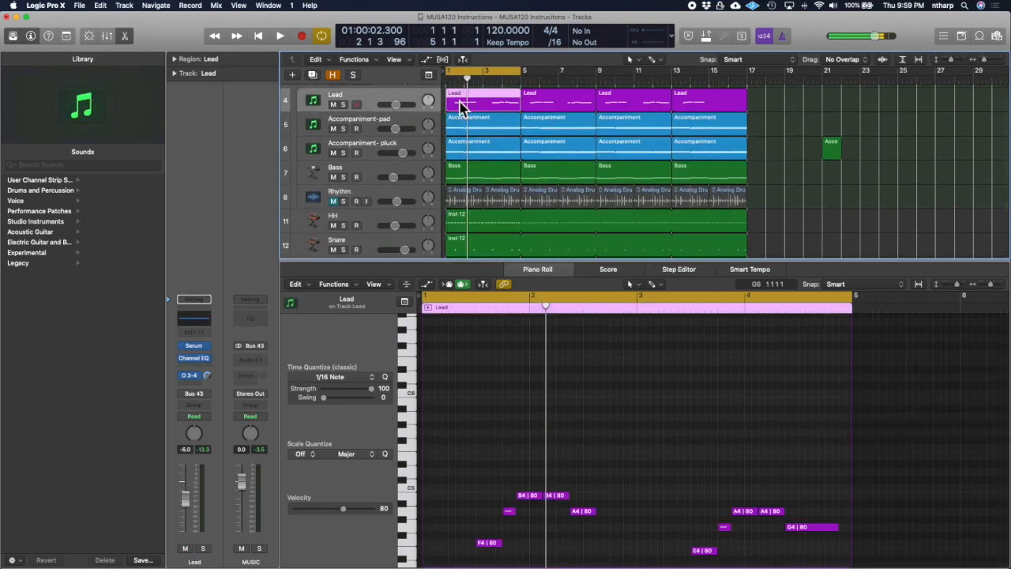
scroll(615, 327, "up", 1)
scroll(615, 327, "down", 3)
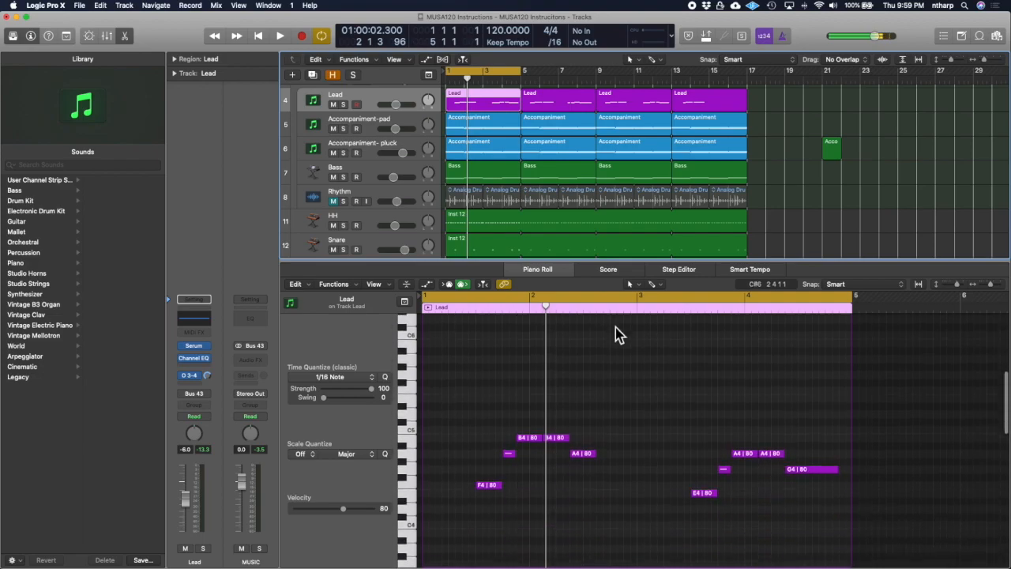
scroll(615, 327, "down", 2)
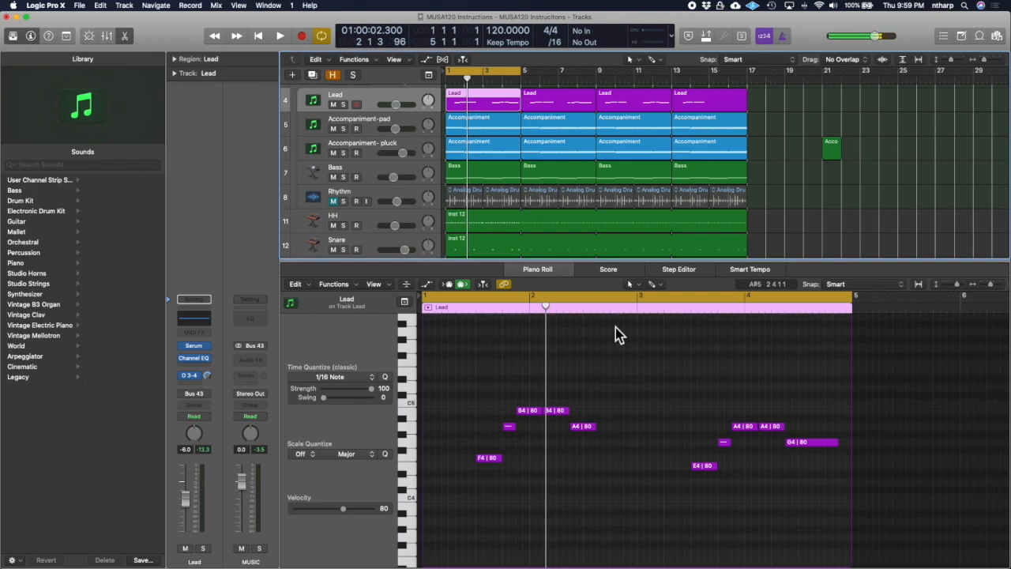
scroll(552, 230, "down", 1)
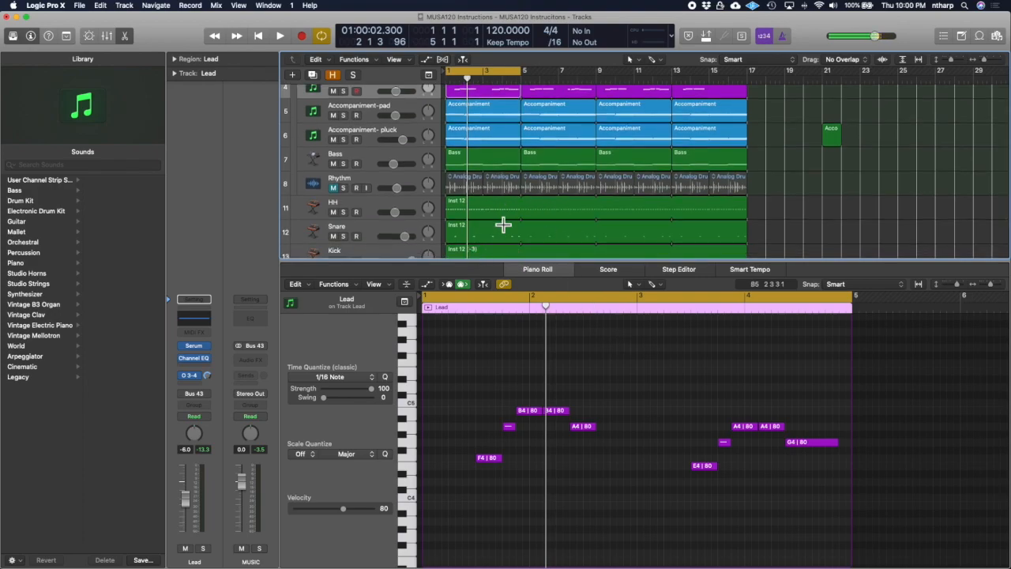
scroll(503, 226, "up", 1)
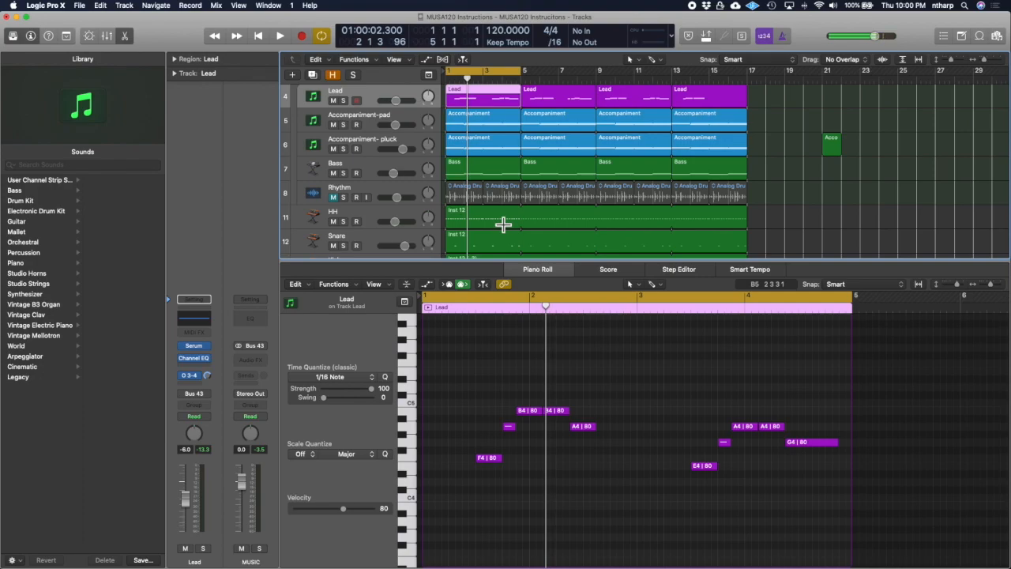
left_click(193, 345)
left_click_drag(536, 75, 226, 28)
key("space")
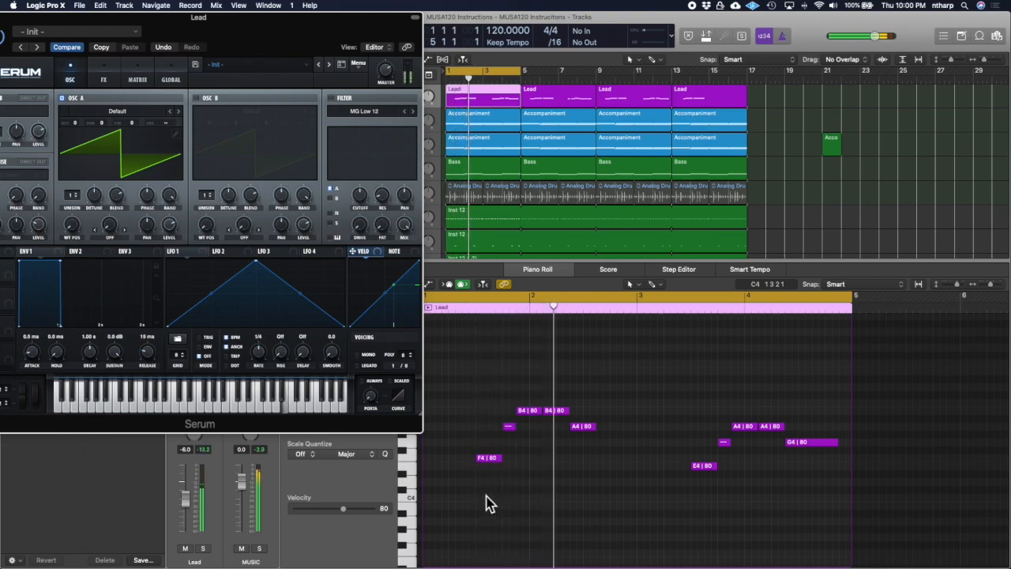
Open the Lead track's Channel EQ and arrange it clear of the Serum window.
left_click_drag(309, 47, 492, 52)
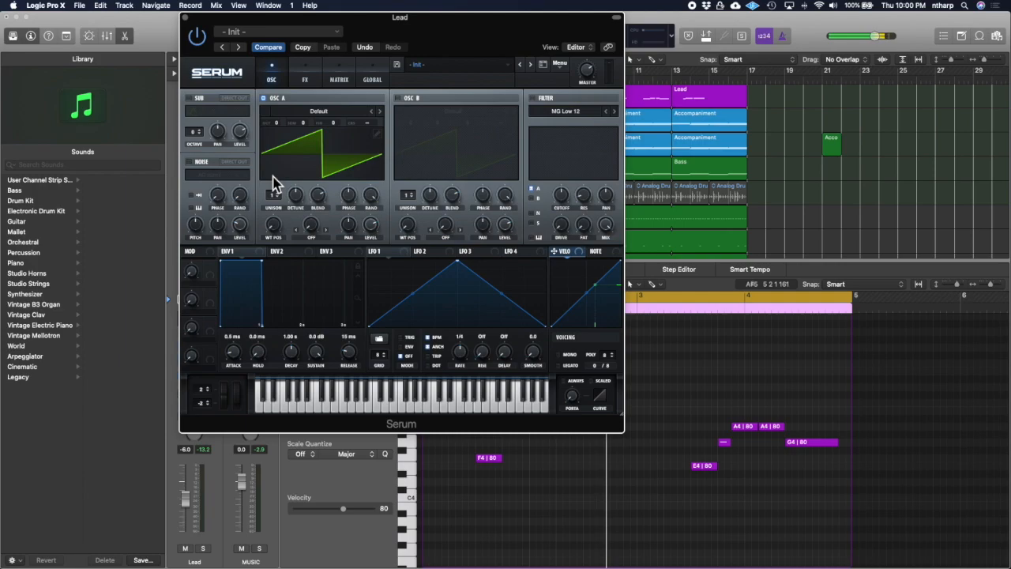
left_click_drag(418, 16, 598, 19)
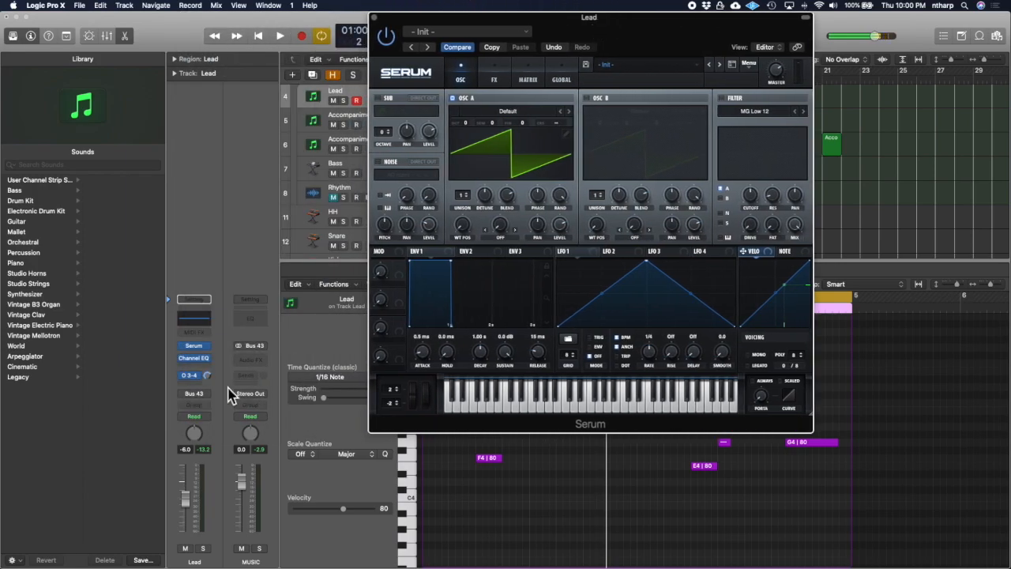
left_click(194, 325)
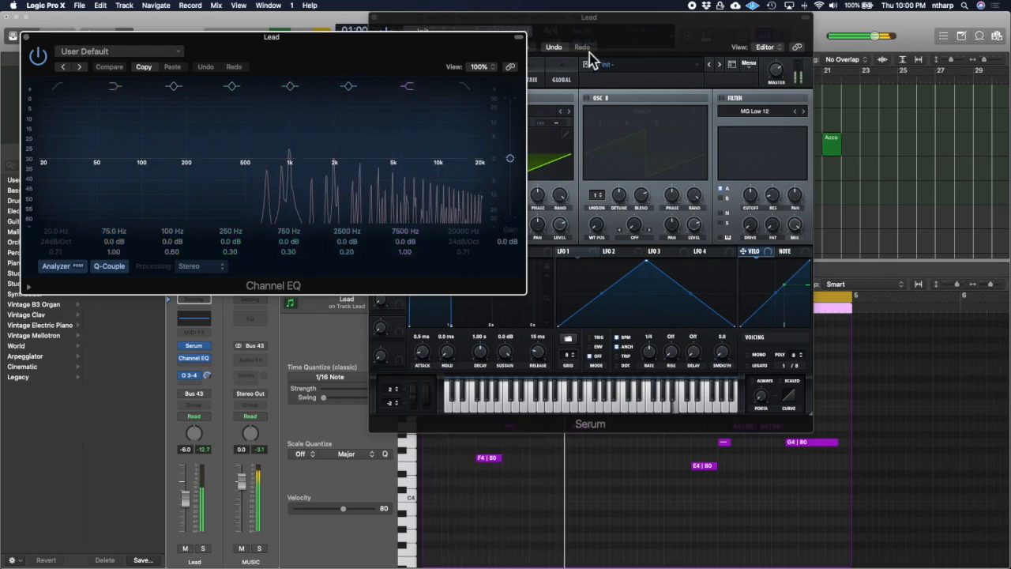
left_click_drag(518, 35, 192, 135)
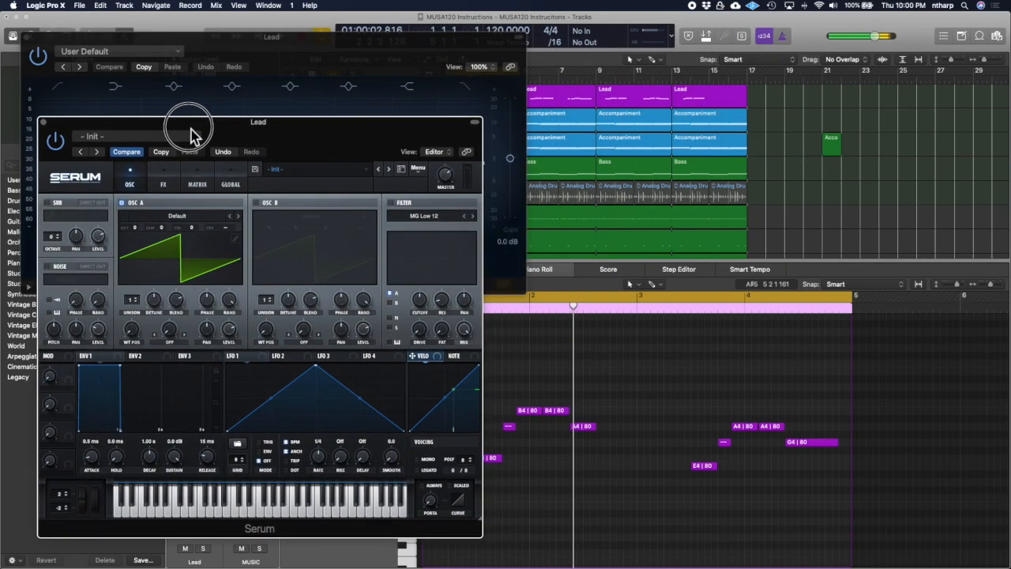
left_click_drag(333, 53, 1010, 31)
Enable Serum's MG Low 12 filter, raise its cutoff to about 2804 Hz and place the EQ analyzer fully in view.
left_click(391, 204)
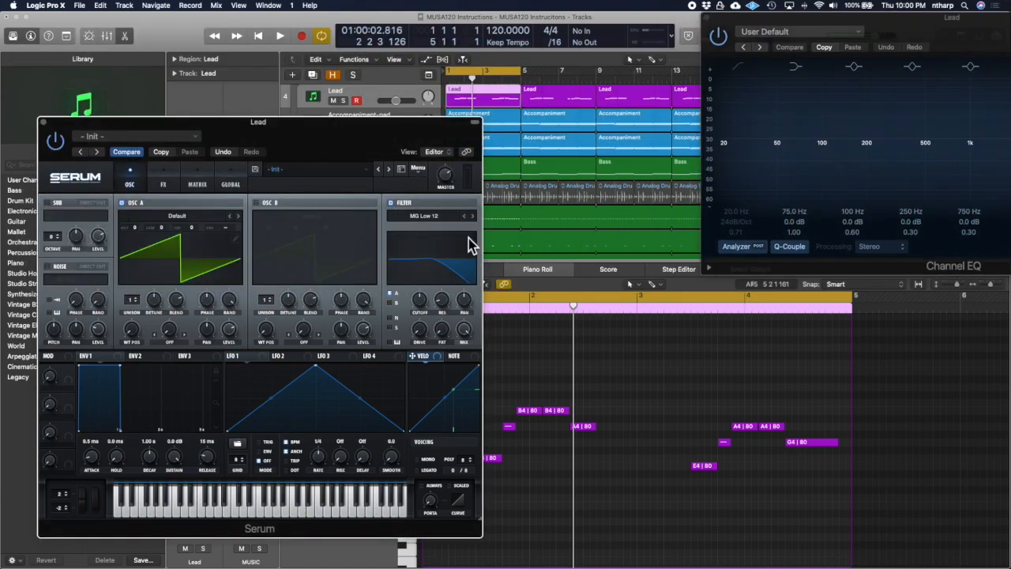
key("space")
left_click_drag(393, 124, 458, 113)
left_click_drag(483, 289, 485, 266)
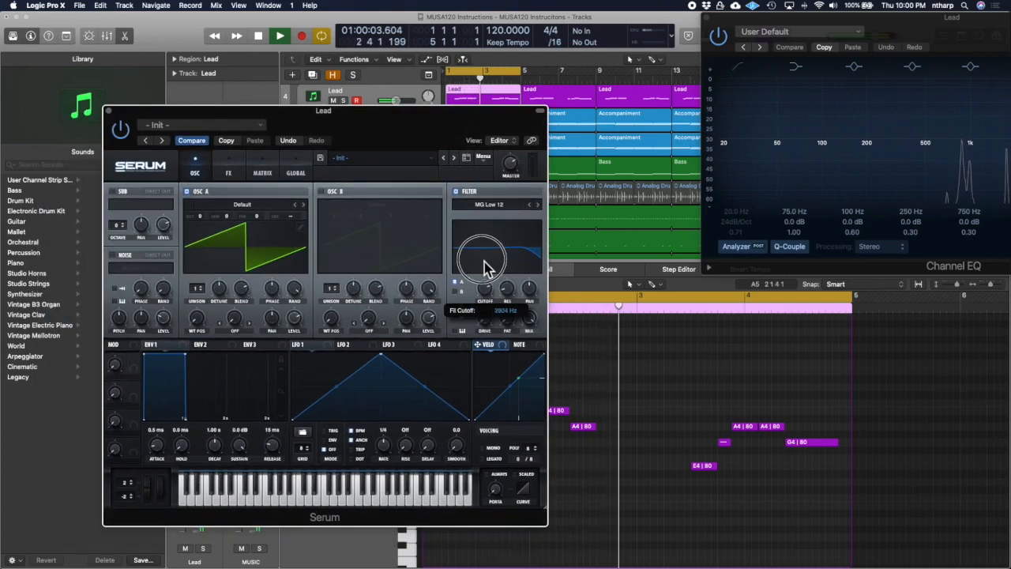
left_click_drag(911, 23, 774, 8)
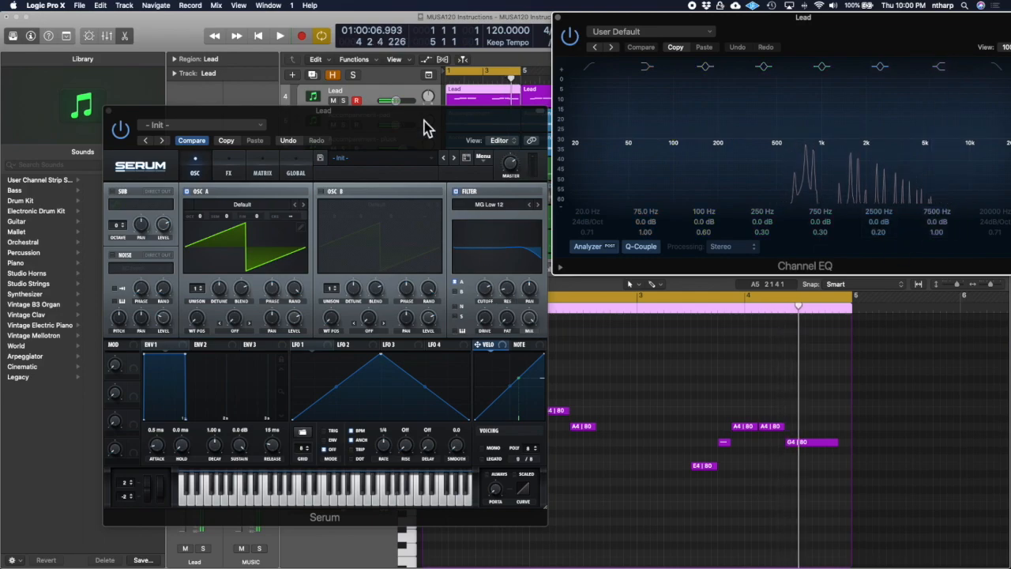
left_click_drag(424, 128, 395, 117)
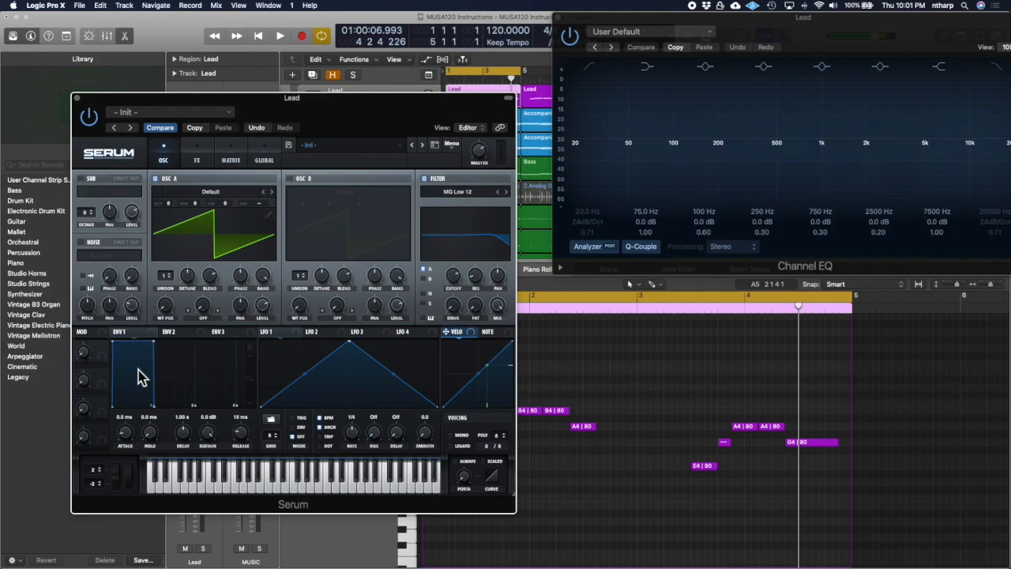
Assign Env 2 to the filter cutoff and shape it with 763 ms decay, 66.65% sustain and a longer release.
left_click(186, 336)
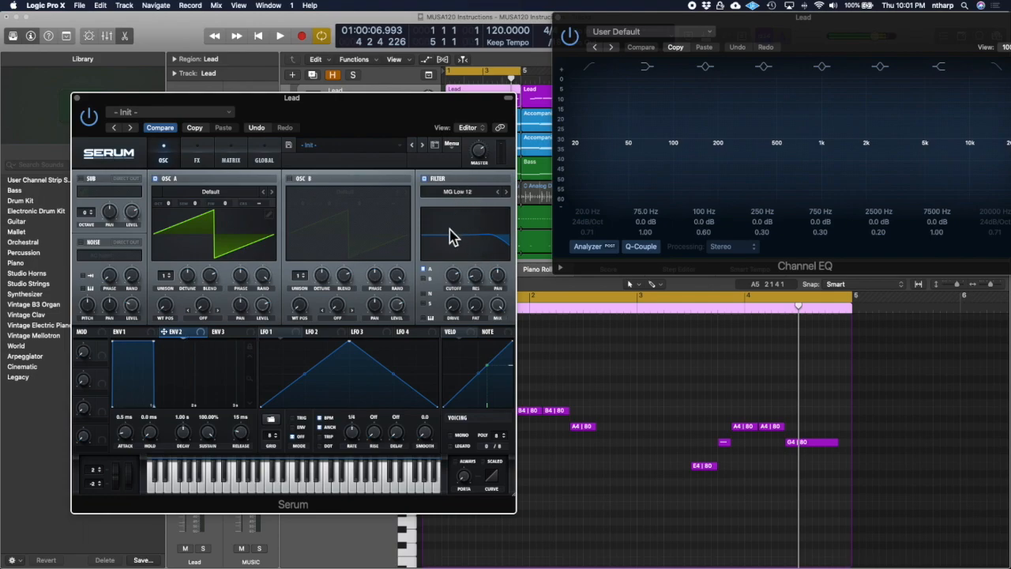
left_click_drag(182, 338, 451, 293)
key("space")
left_click_drag(150, 362, 154, 370)
left_click_drag(148, 406, 174, 403)
Shape Env 1 with 787 ms decay, -2.9 dB sustain and 739 ms release.
left_click(126, 332)
left_click_drag(248, 436, 237, 408)
left_click_drag(158, 346, 150, 357)
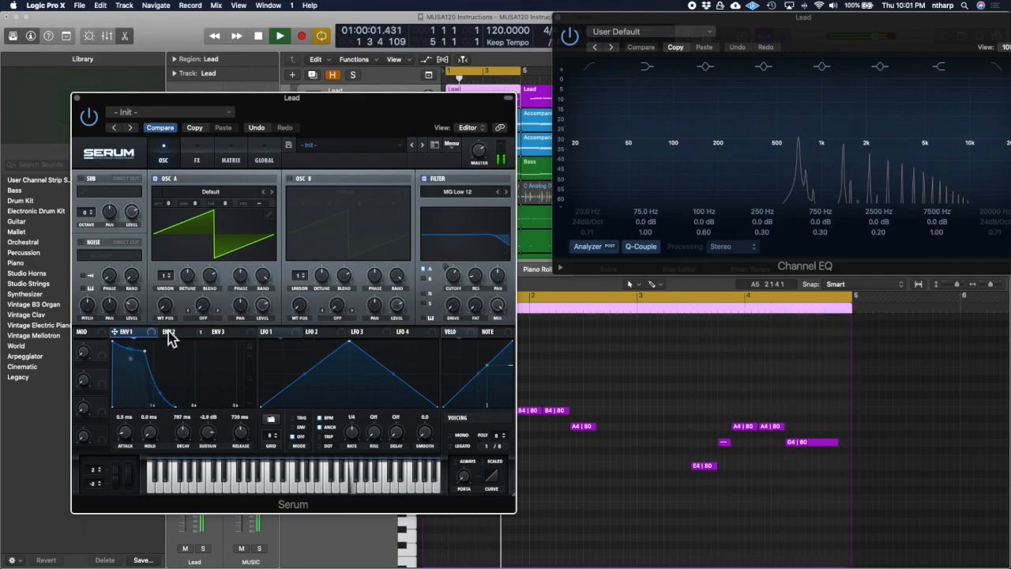
Set Env 2's attack to 120 ms and lower the filter cutoff while listening to the Lead part.
left_click(168, 332)
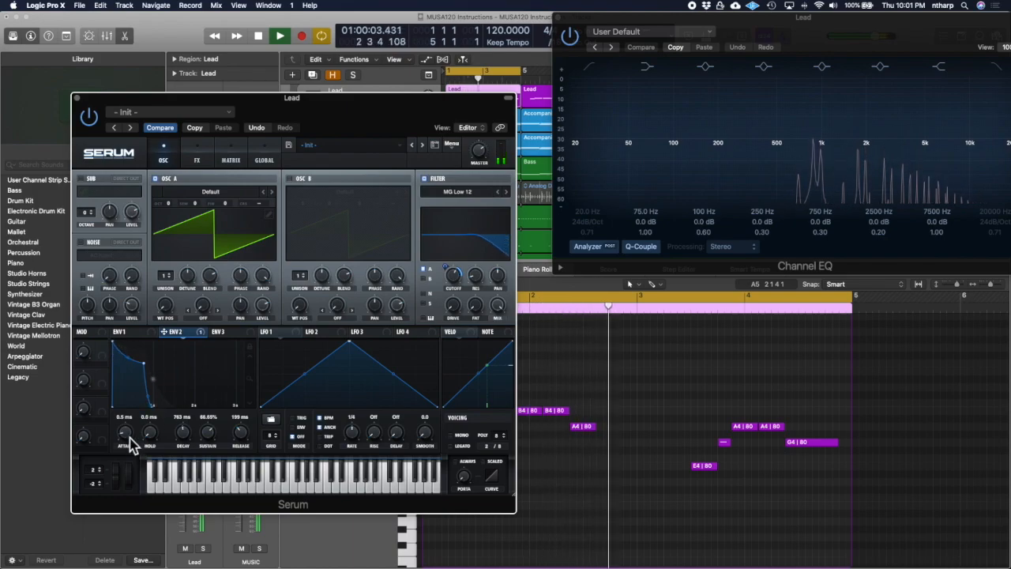
left_click_drag(131, 444, 132, 422)
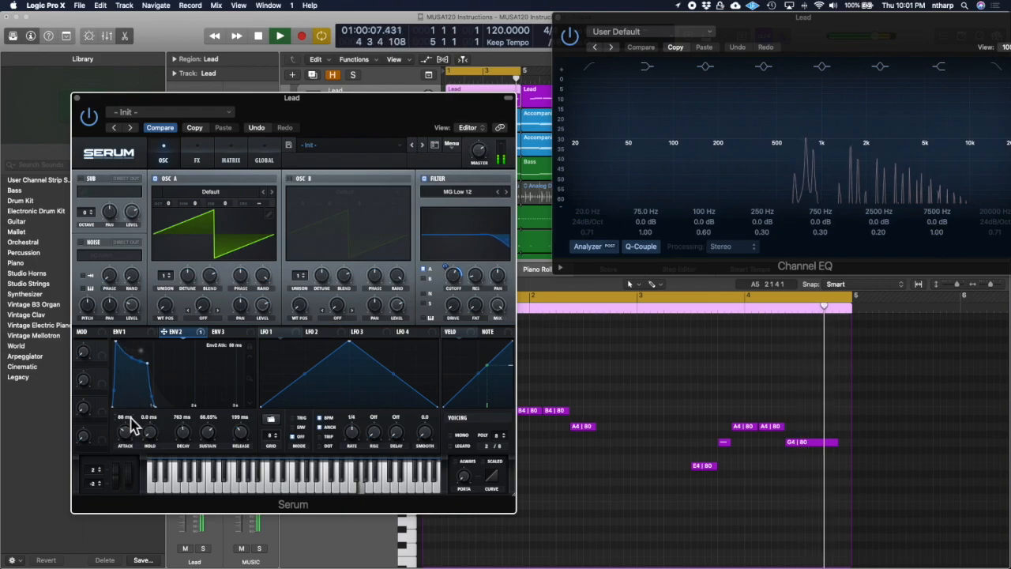
left_click_drag(127, 429, 126, 399)
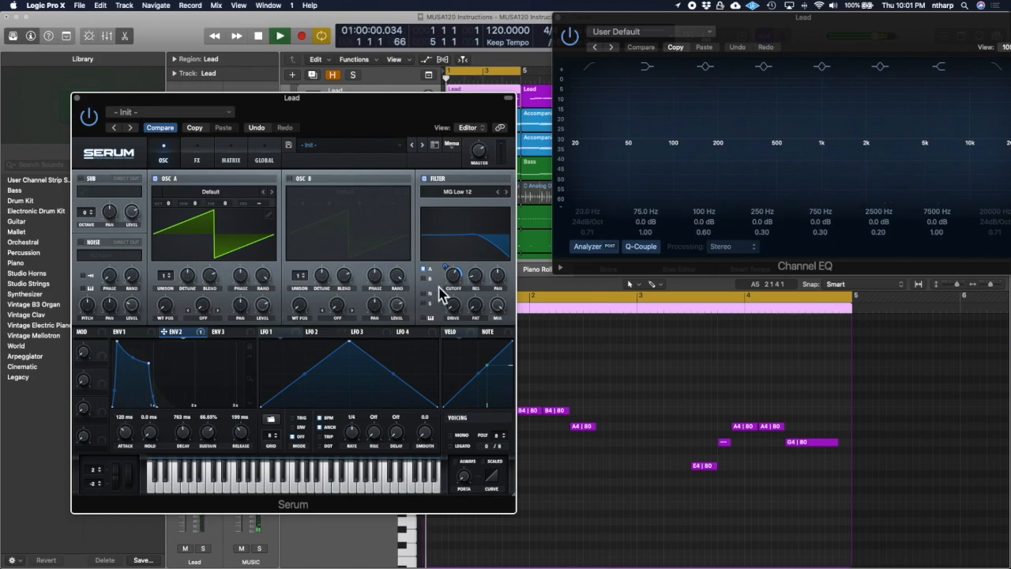
mouse_move(453, 275)
left_mouse_down()
mouse_move(457, 291)
mouse_move(449, 259)
mouse_move(452, 284)
left_mouse_up()
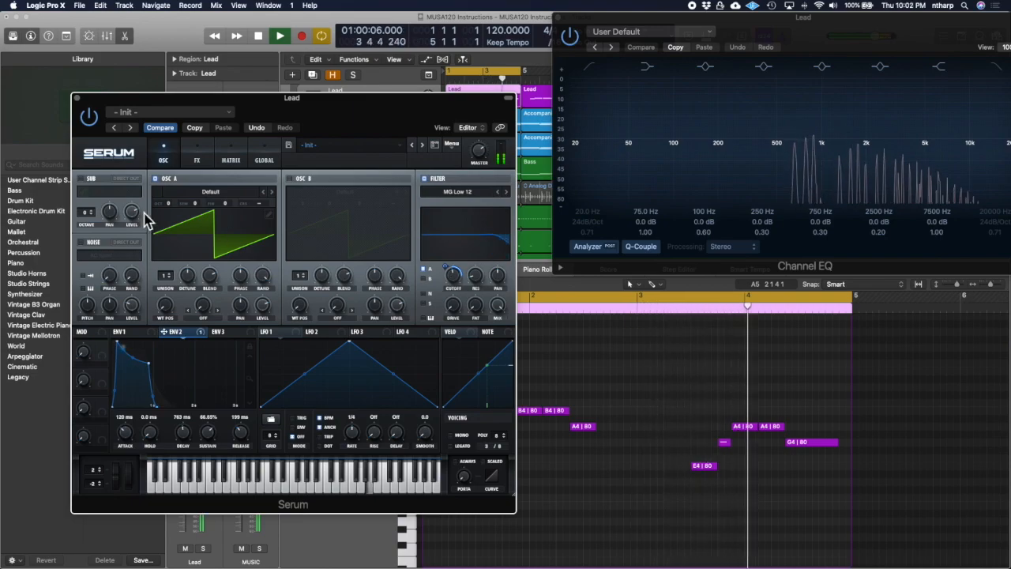
key("space")
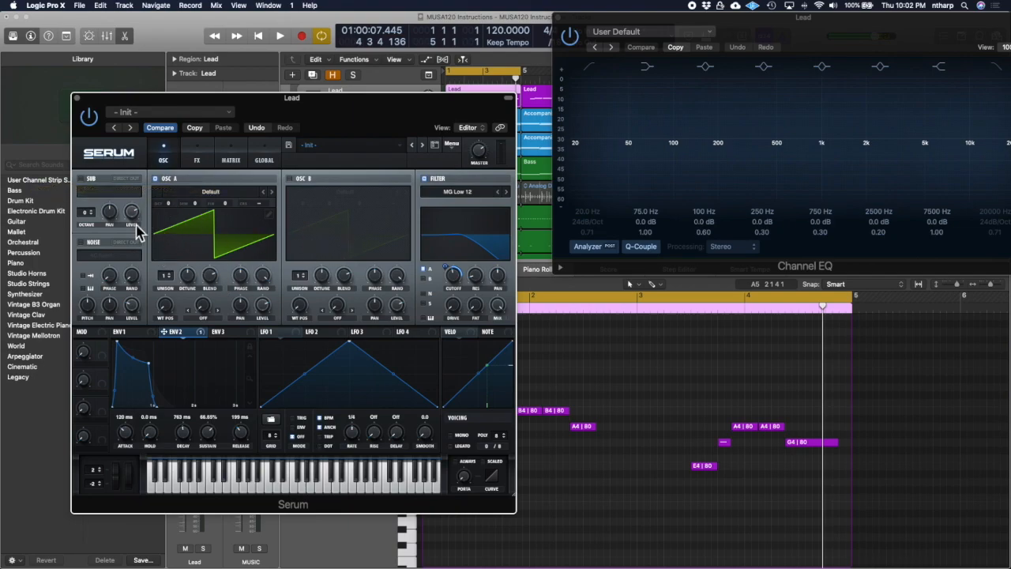
Check Osc B and Osc A's wavetable categories, and enable the Sub oscillator.
left_click(294, 181)
left_click(295, 182)
left_click(253, 200)
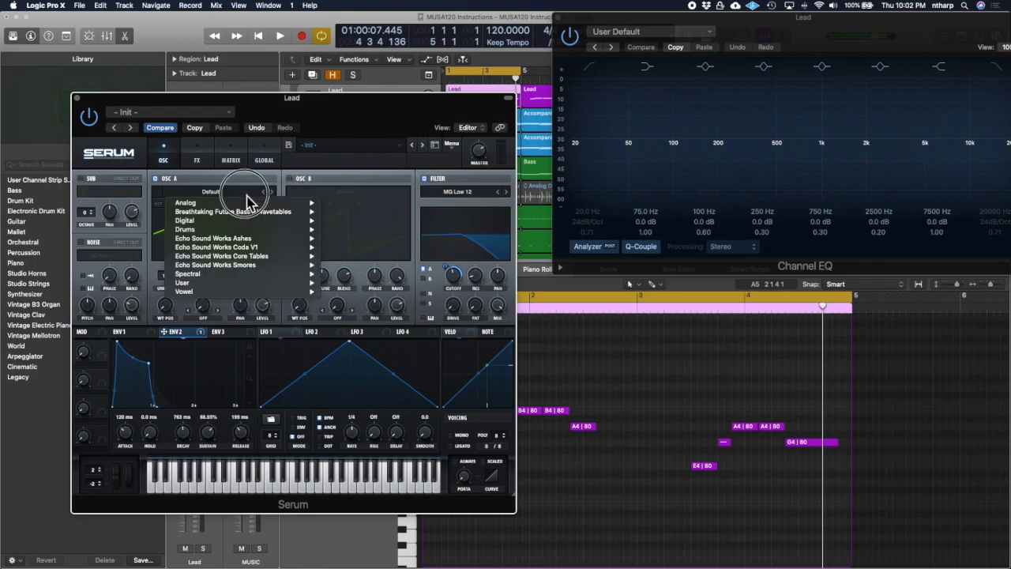
left_click(92, 187)
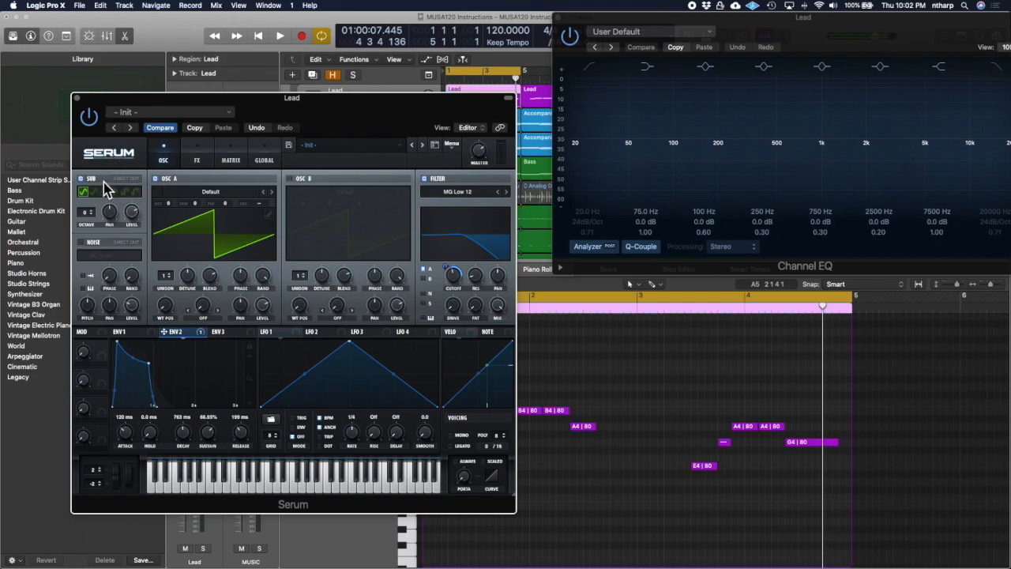
Set the Sub oscillator's octave to 2, adjust its level and route it through the filter while listening to the Lead part.
key("space")
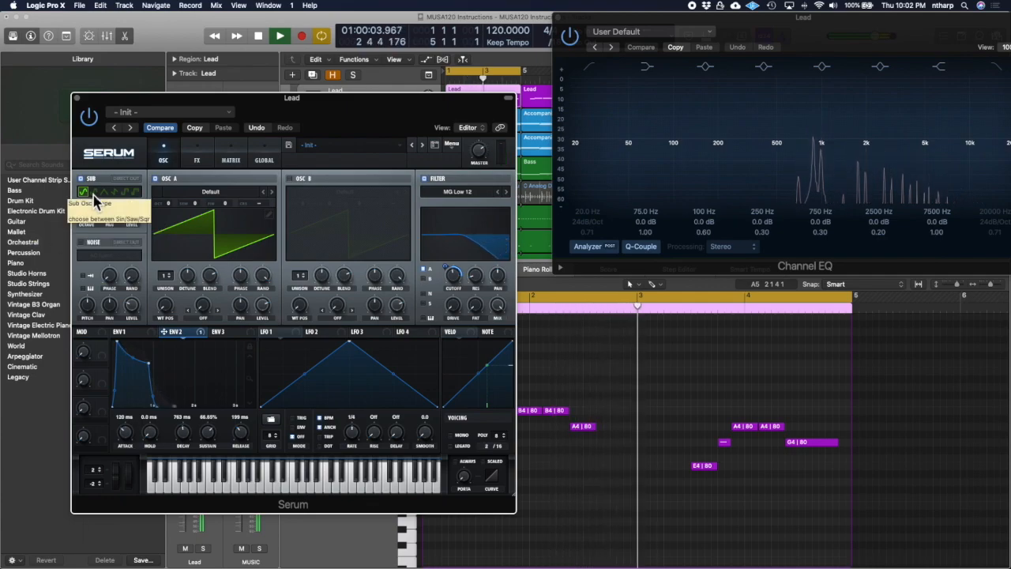
left_click_drag(131, 211, 119, 183)
left_click(109, 211)
left_click_drag(88, 217, 90, 223)
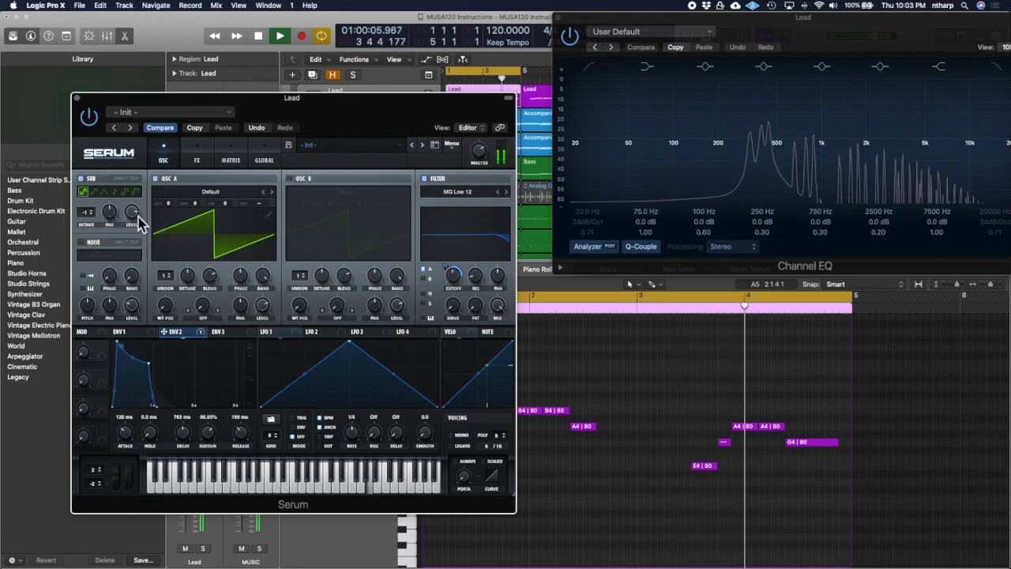
left_click_drag(89, 217, 90, 205)
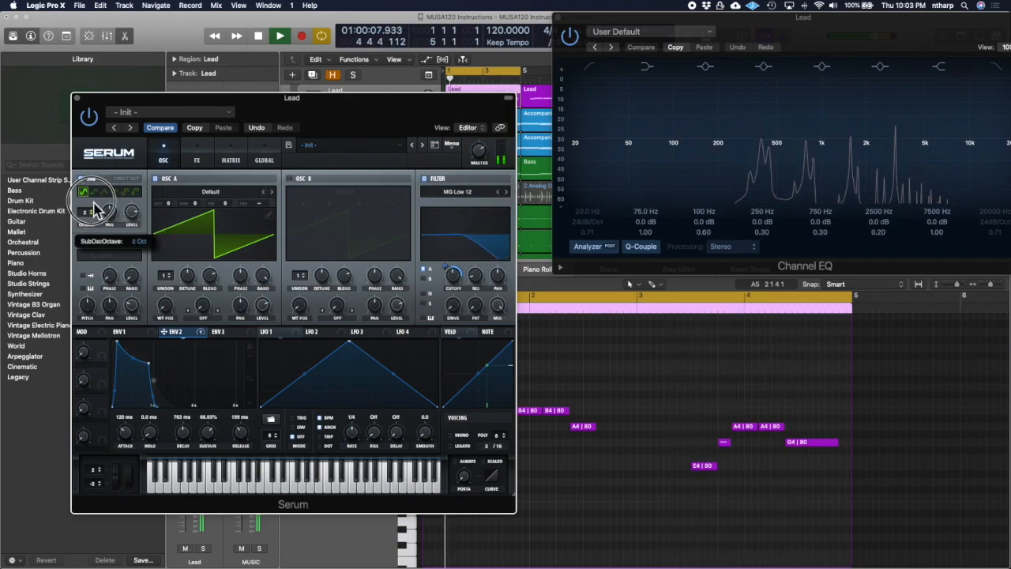
left_click_drag(134, 237, 136, 267)
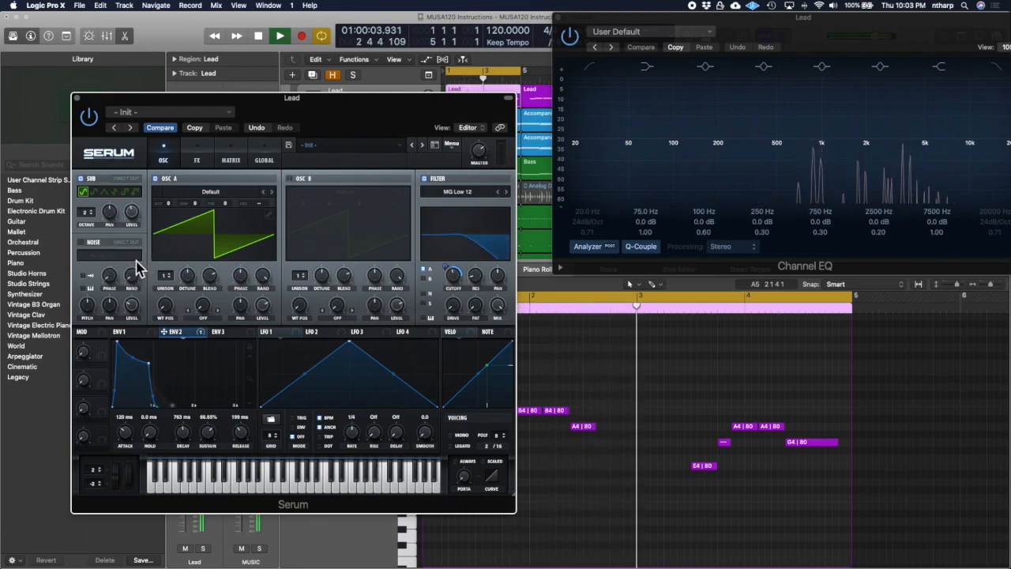
key("space")
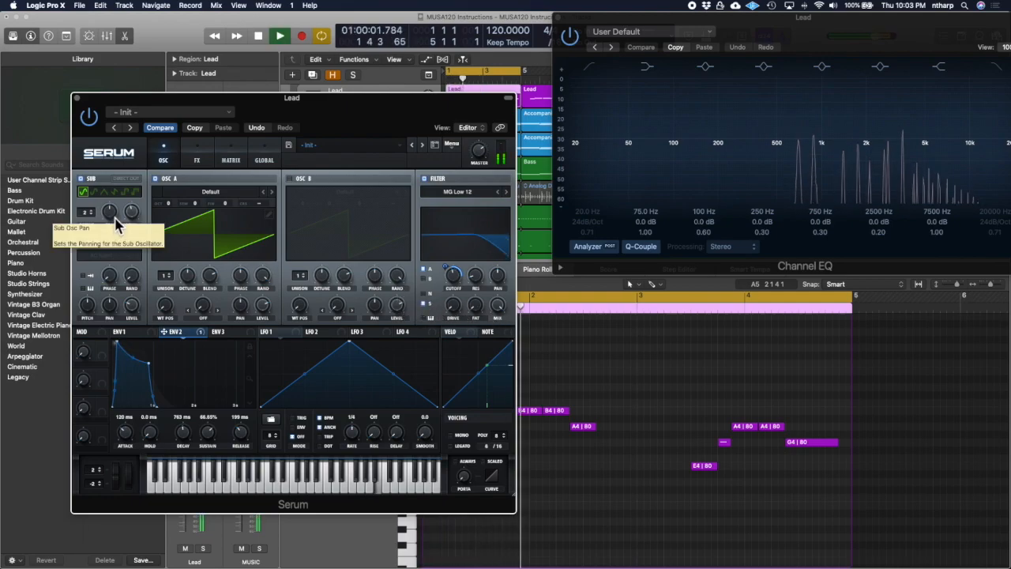
left_click_drag(117, 226, 116, 227)
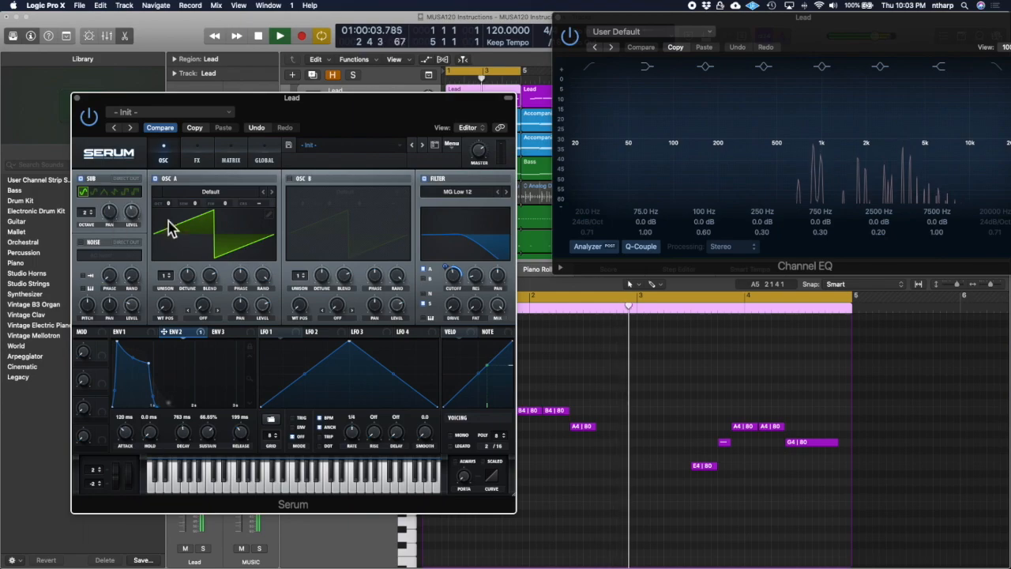
key("space")
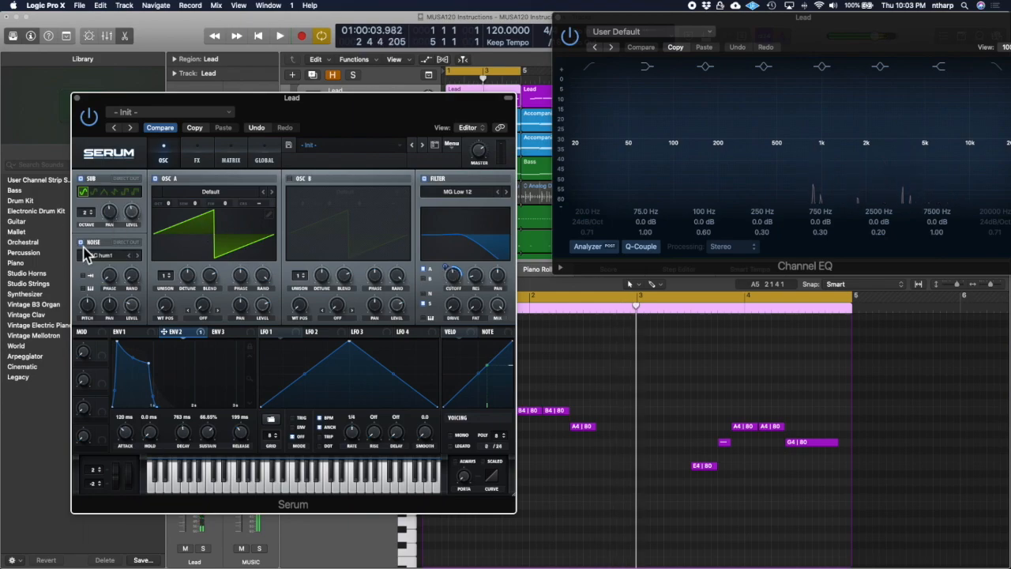
Enable the Noise oscillator and load the Analog noise sample ARP white.
left_click(106, 255)
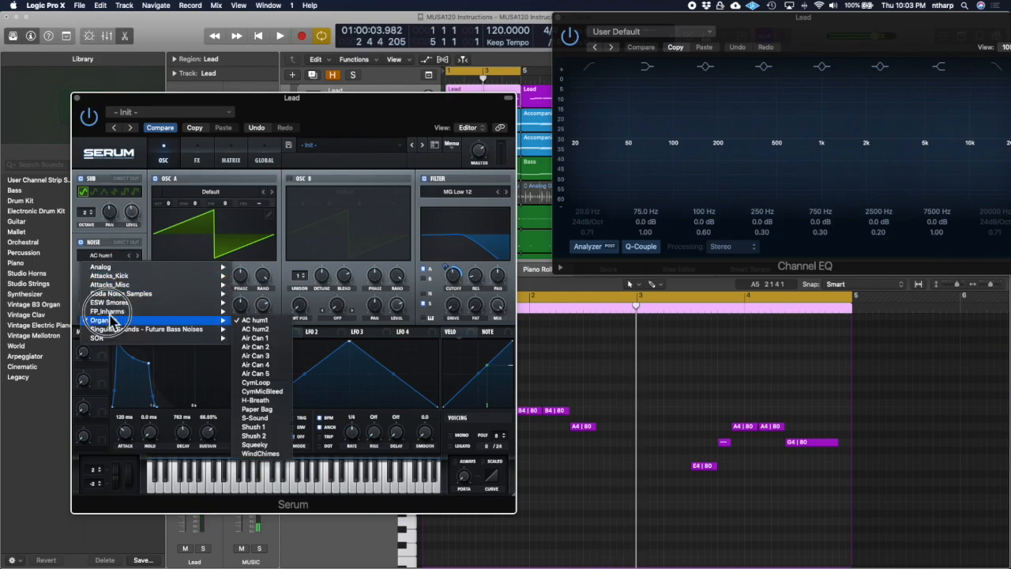
mouse_move(197, 267)
left_click(256, 293)
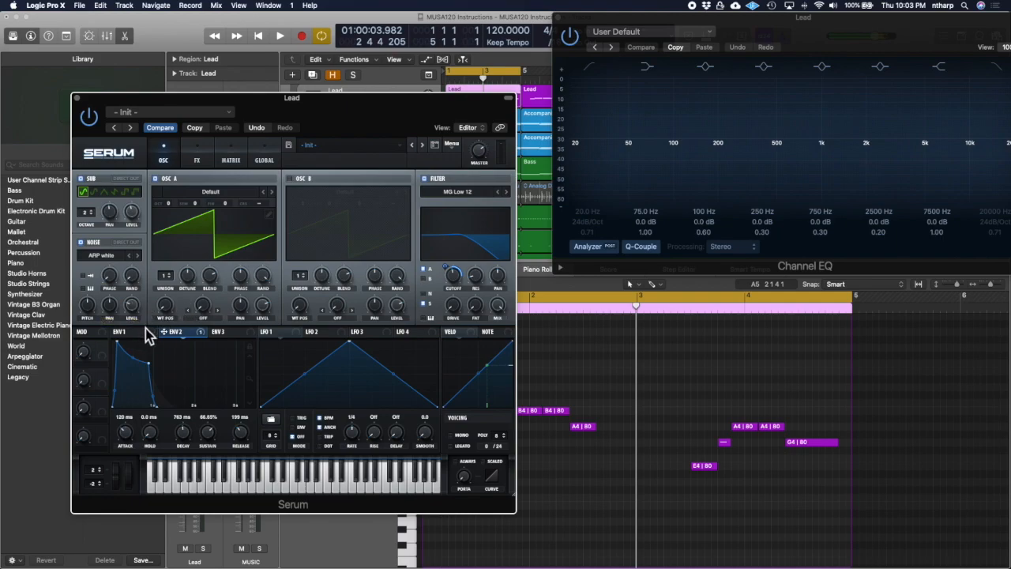
Assign Env 3 to the noise level and shape it with 369 ms decay and 6.22% sustain.
left_click(224, 332)
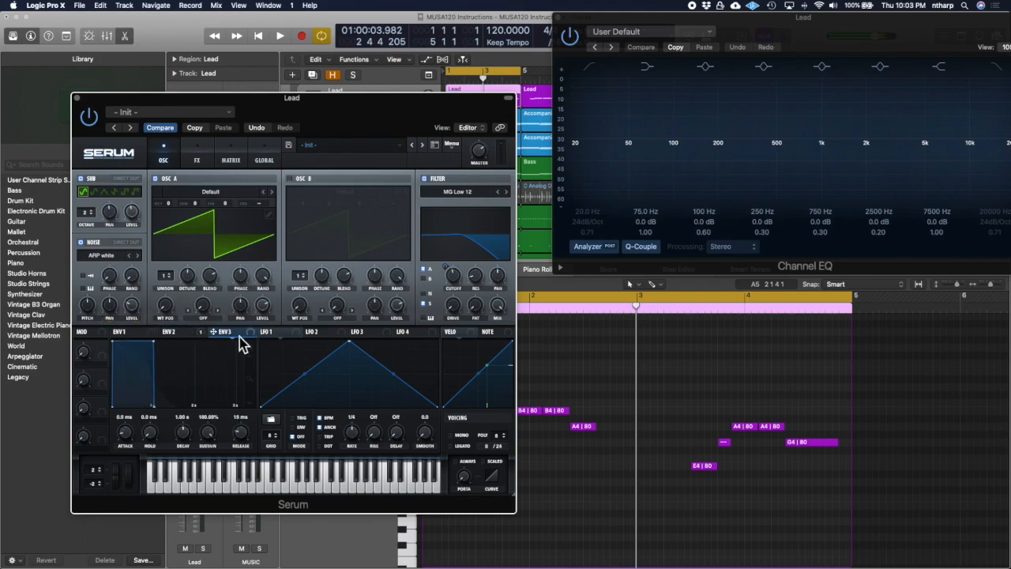
left_click_drag(230, 337, 134, 314)
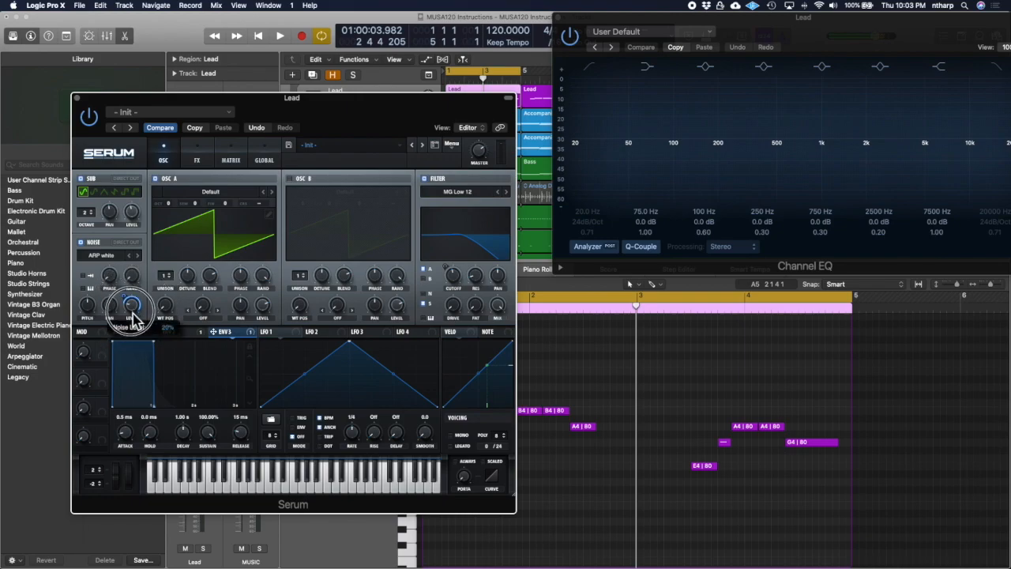
left_click_drag(160, 351, 126, 409)
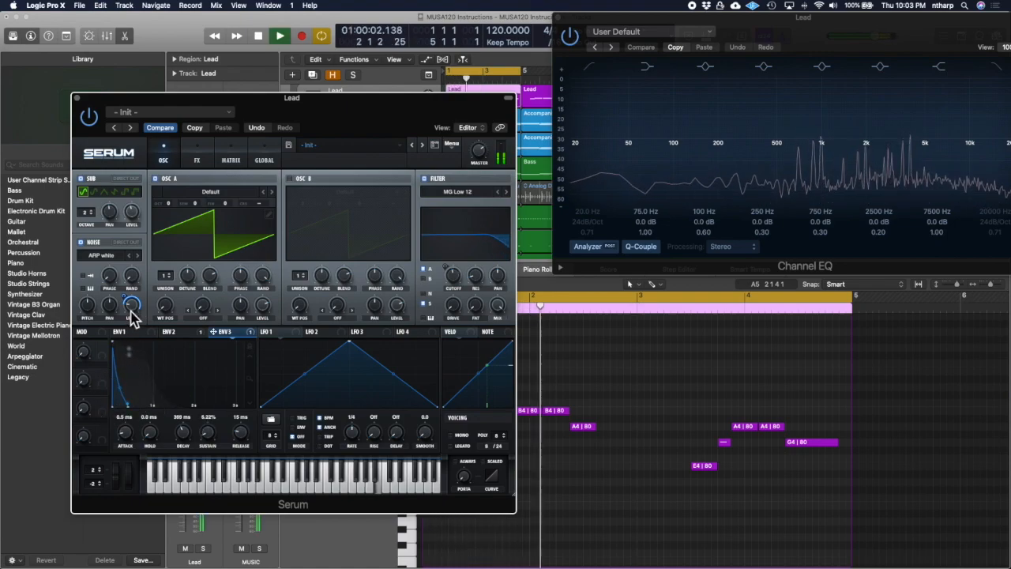
left_click_drag(129, 315, 135, 314)
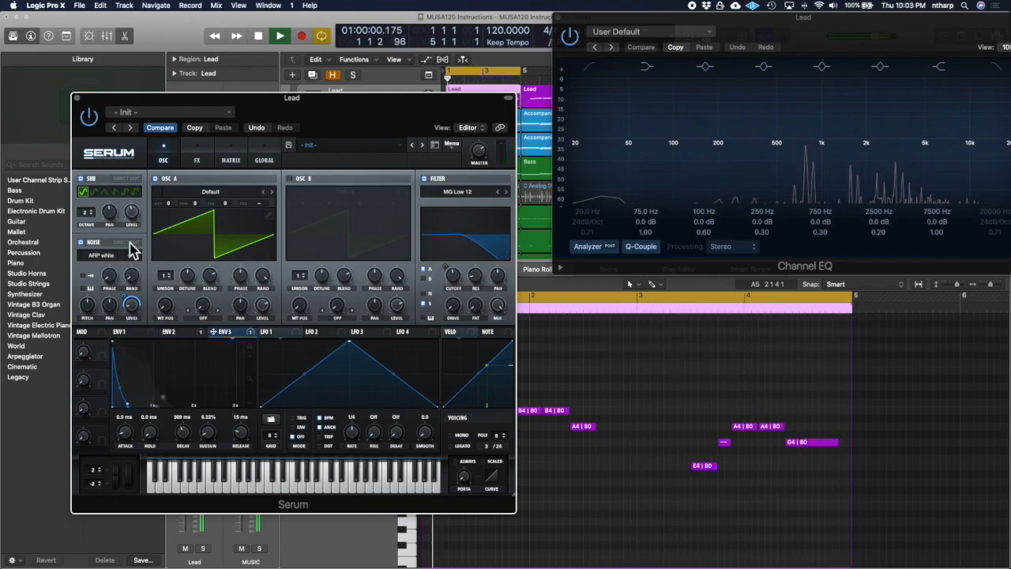
Switch the noise sample to ARP pink, route it through the filter and raise its level to about 30%.
left_click(115, 256)
mouse_move(207, 267)
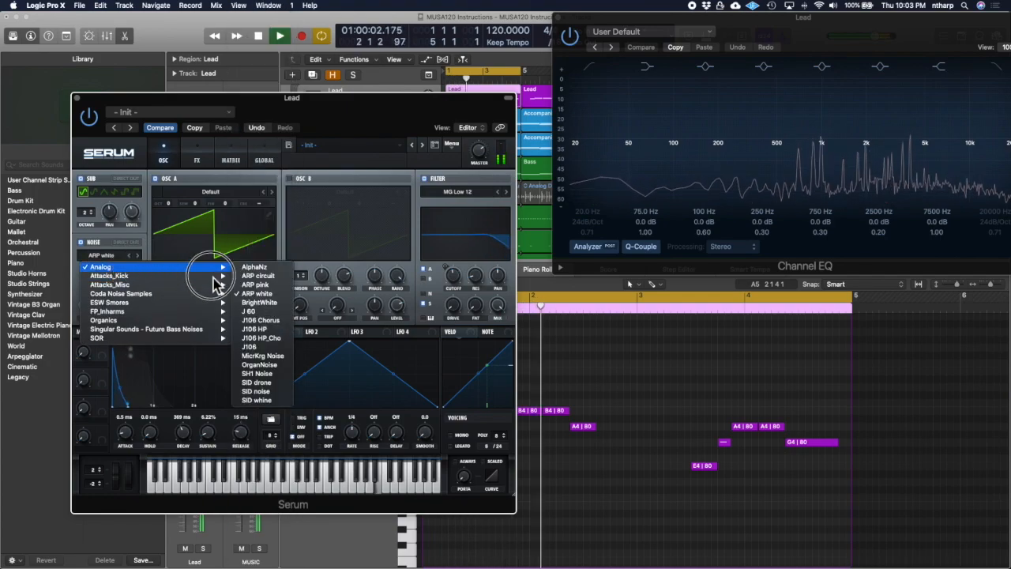
left_click(254, 284)
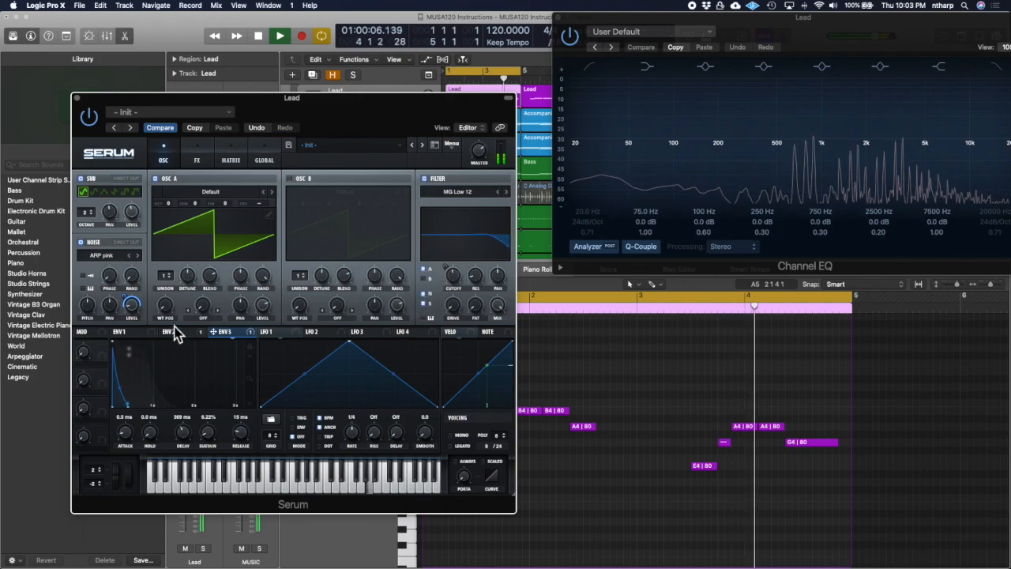
left_click_drag(134, 316, 136, 294)
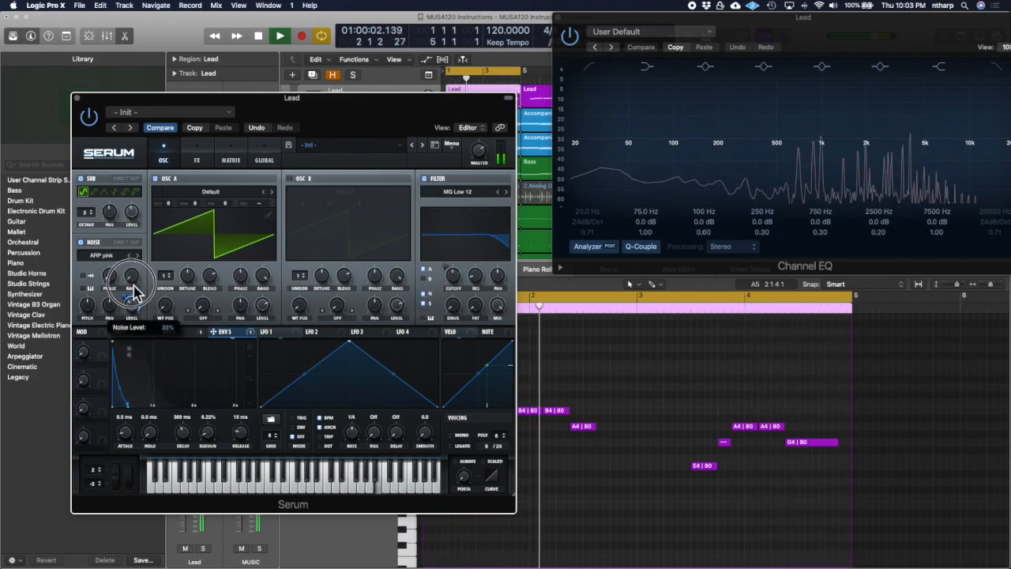
key("space")
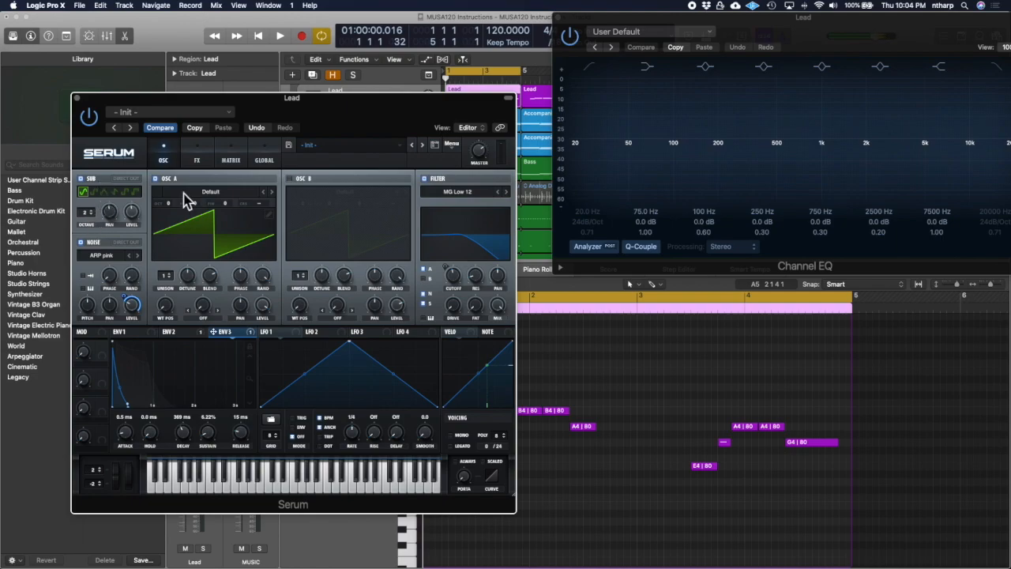
Enable Osc B and set its fine tuning to -6, unison to 2 voices and octave to -1.
left_click(291, 178)
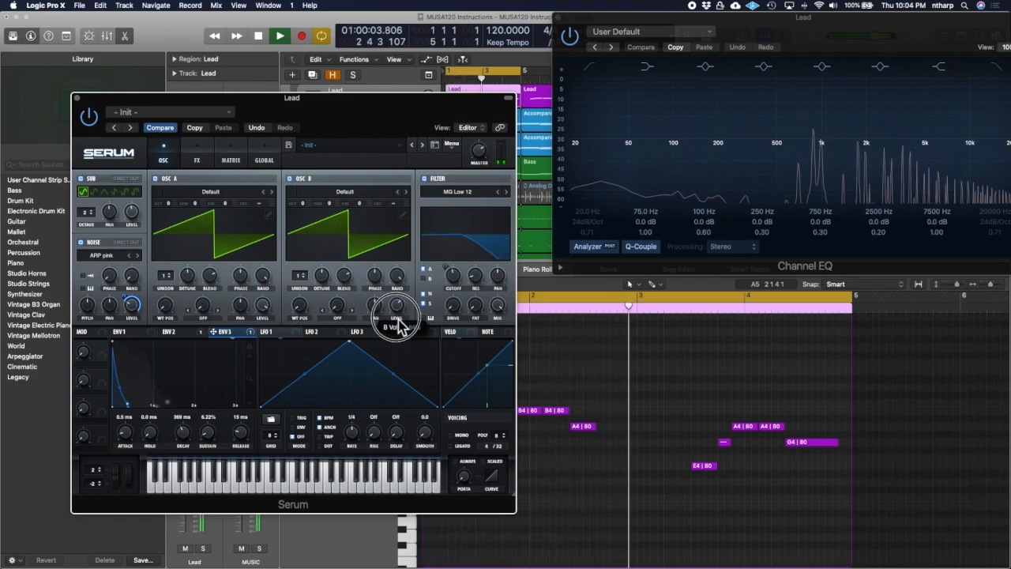
left_click_drag(361, 205, 361, 212)
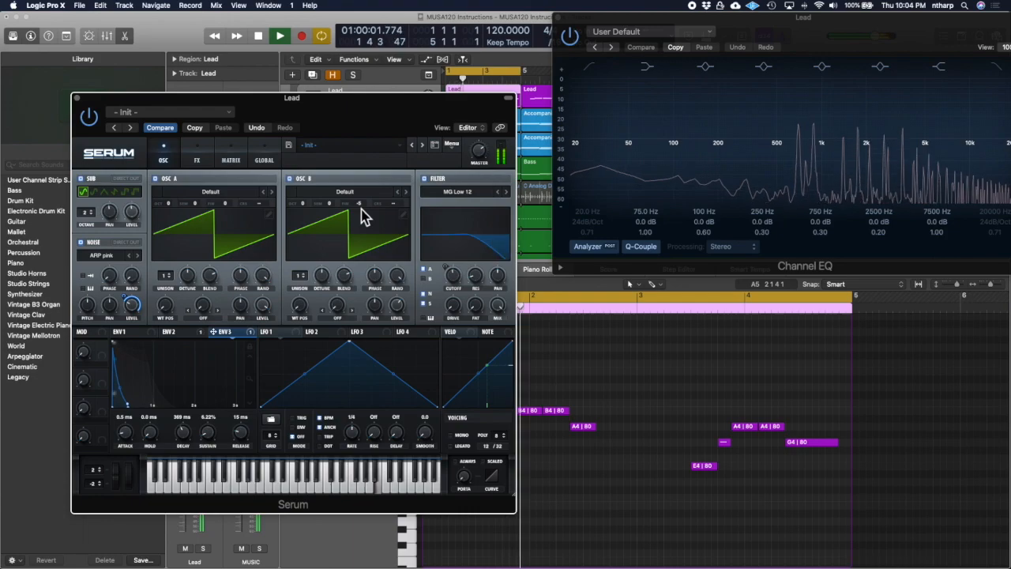
left_click(304, 278)
left_click_drag(304, 281, 329, 303)
left_click(309, 207)
left_click_drag(310, 207, 310, 199)
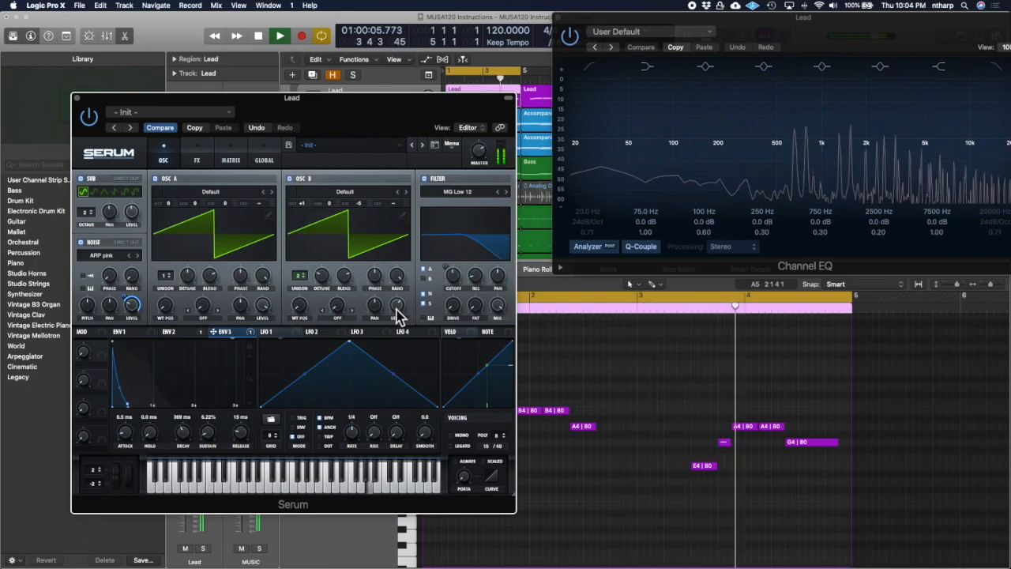
left_click_drag(301, 203, 298, 226)
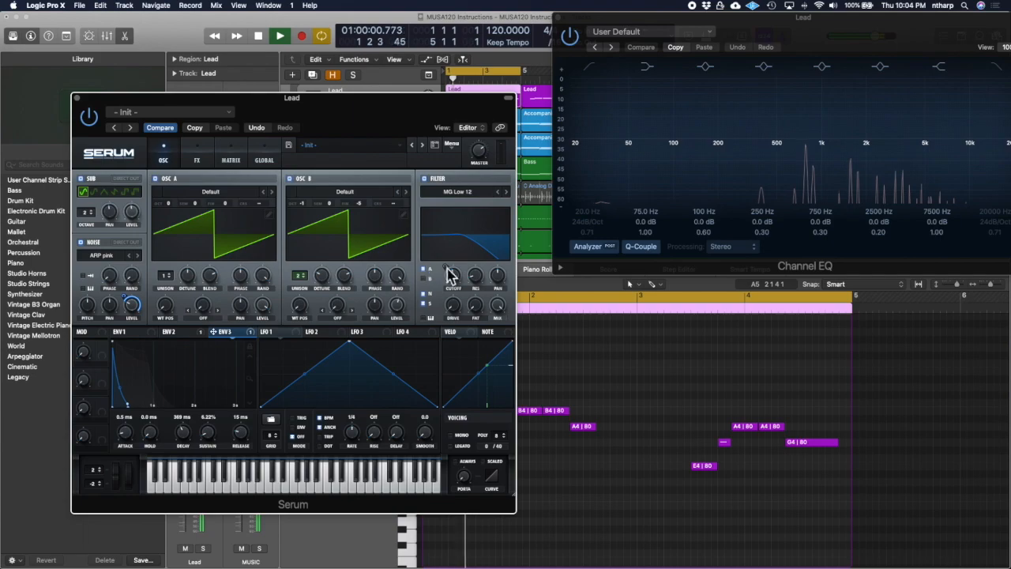
Load the Analog wavetable Basic Shapes in Osc B and move its wavetable position to the square wave while listening to the Lead part.
left_click(364, 196)
mouse_move(365, 204)
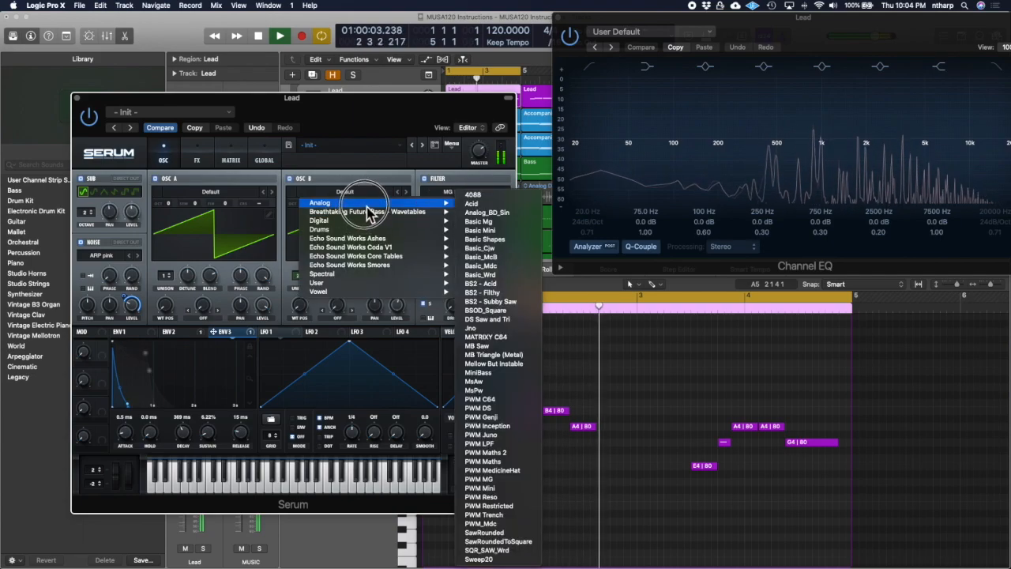
left_click(509, 238)
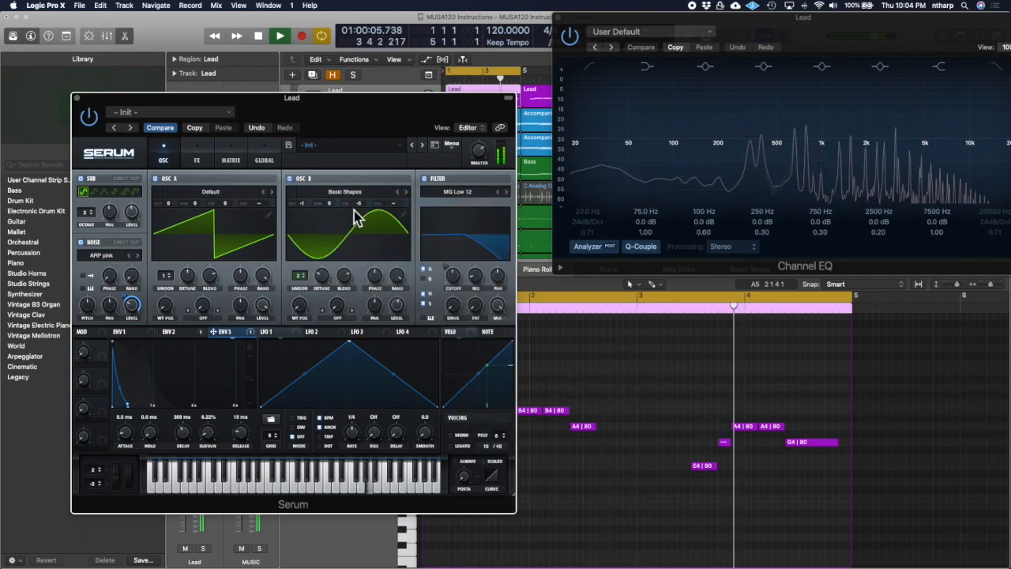
left_click_drag(307, 295, 308, 263)
left_click_drag(308, 261, 312, 246)
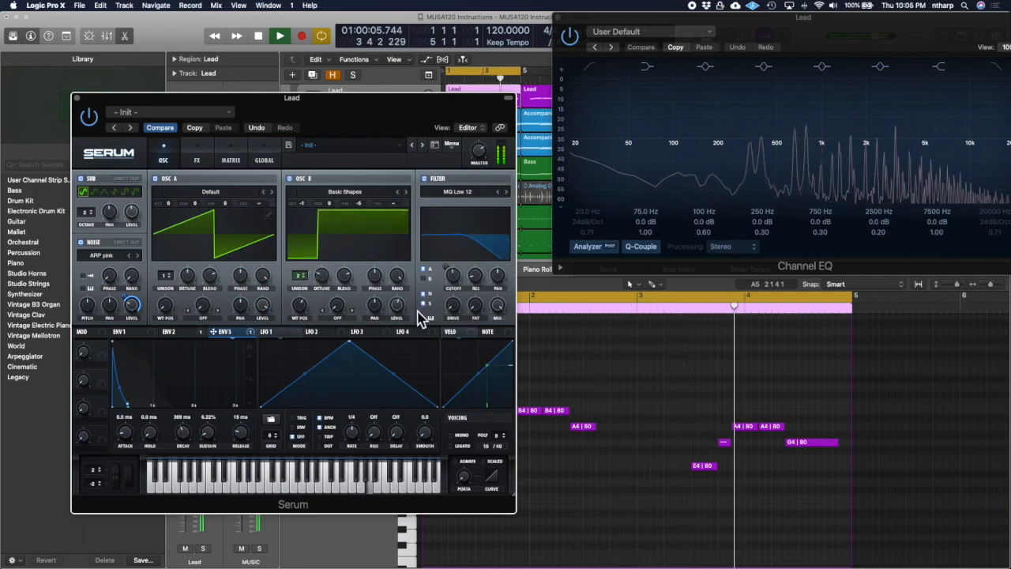
key("space")
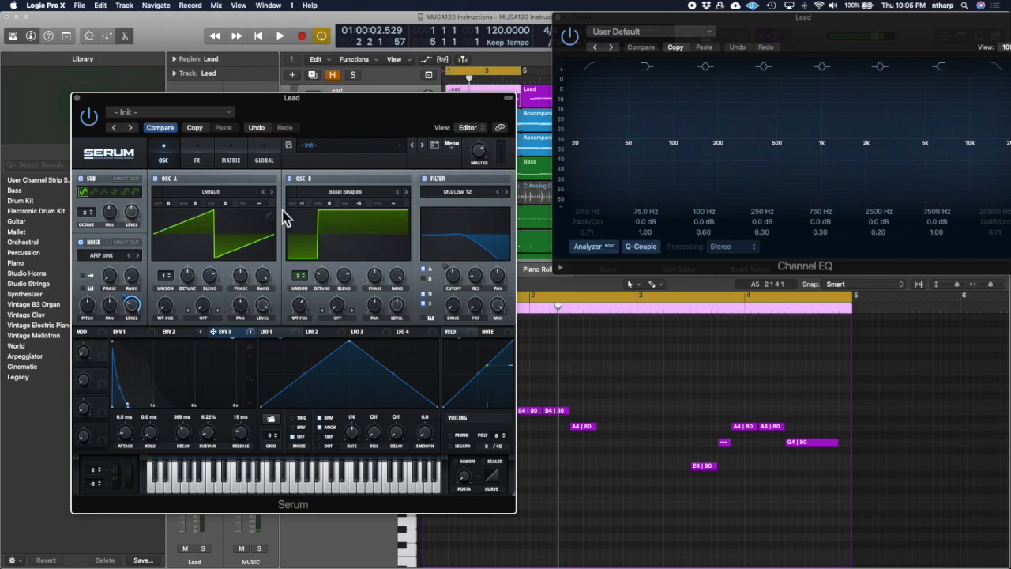
key("space")
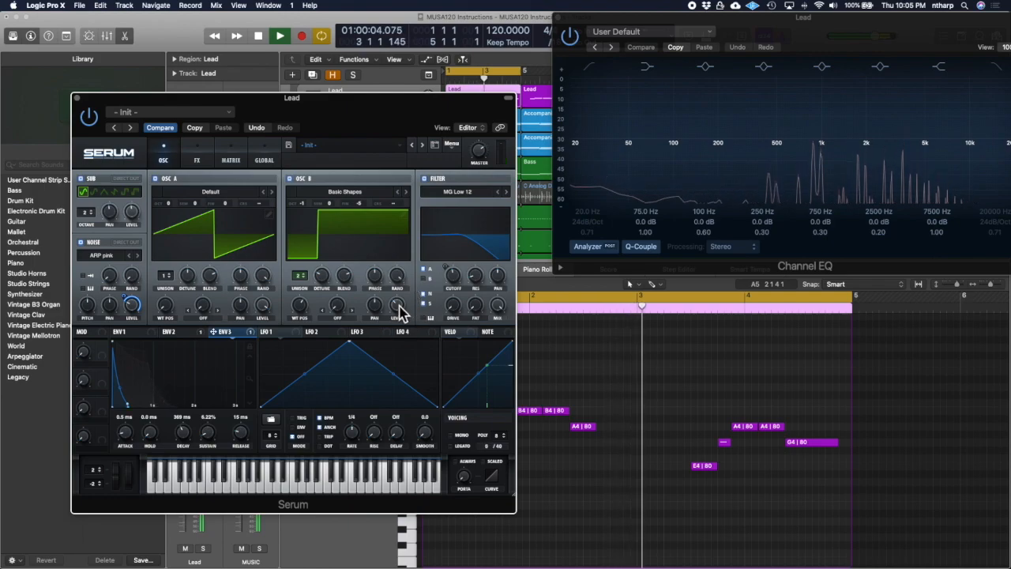
key("space")
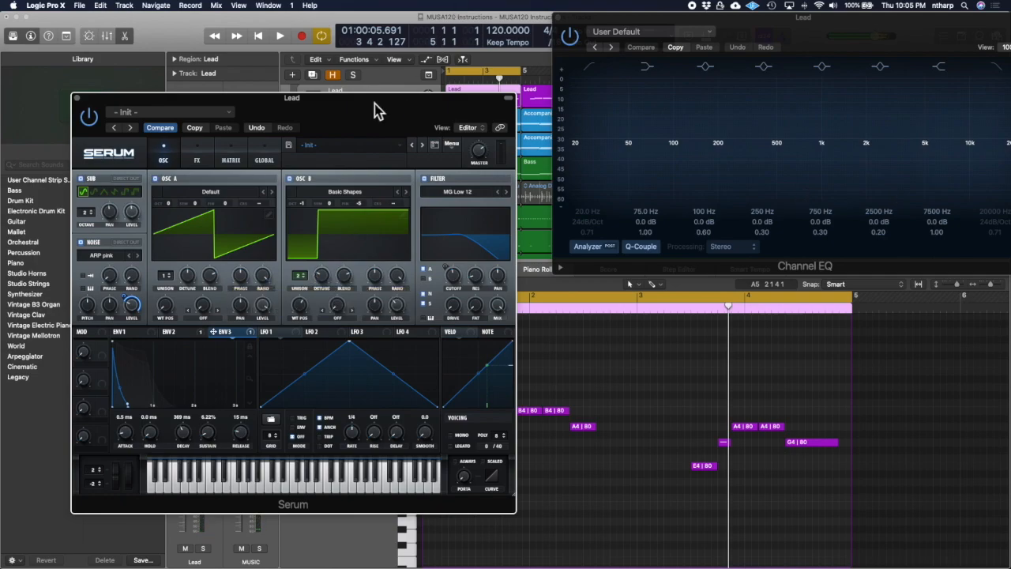
Enable Mono voicing in Serum, move its window clear of the Lead notes, and play the part.
left_click_drag(376, 95, 422, 11)
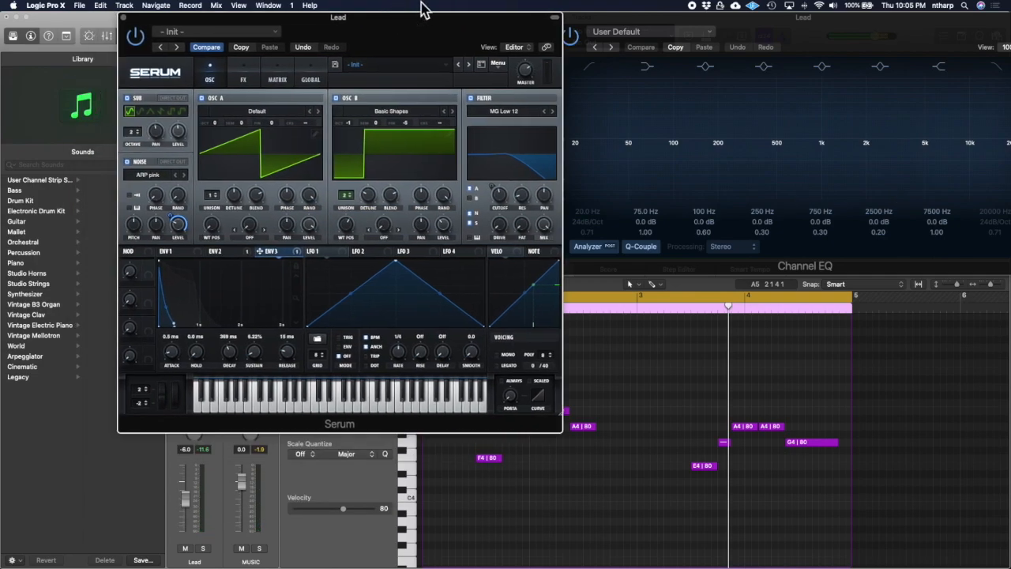
scroll(594, 338, "right", 1)
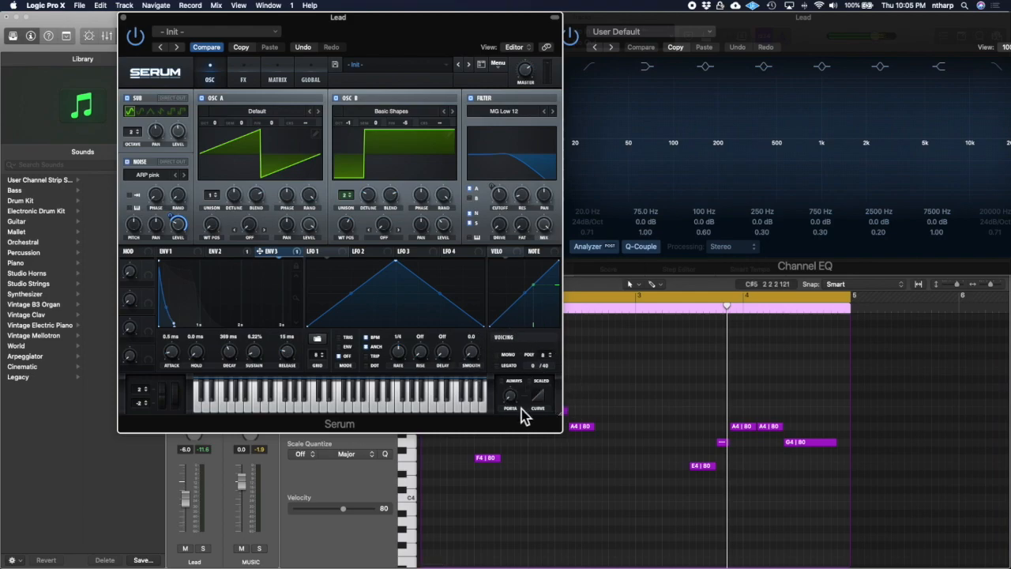
left_click(502, 355)
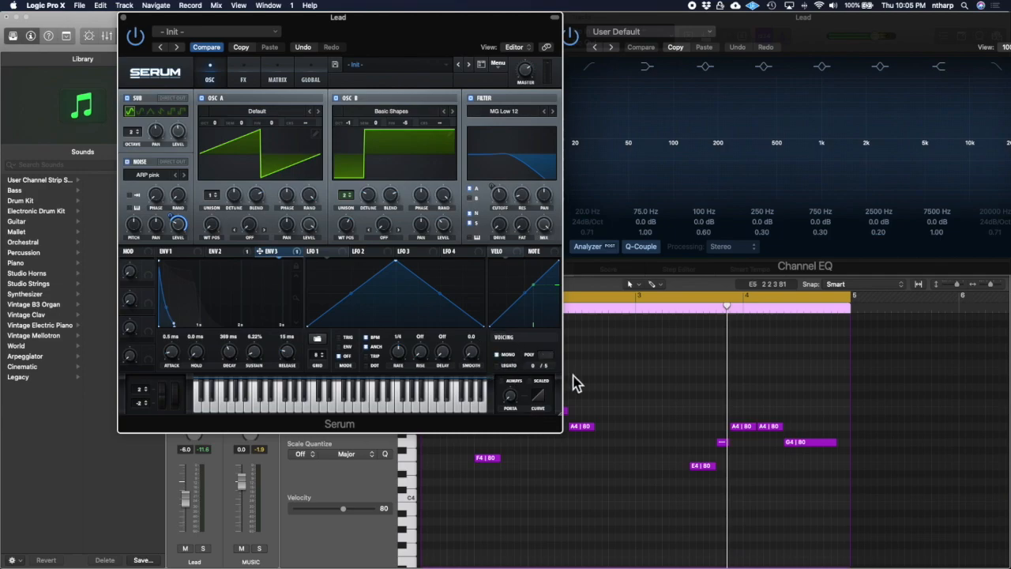
left_click_drag(473, 20, 379, 19)
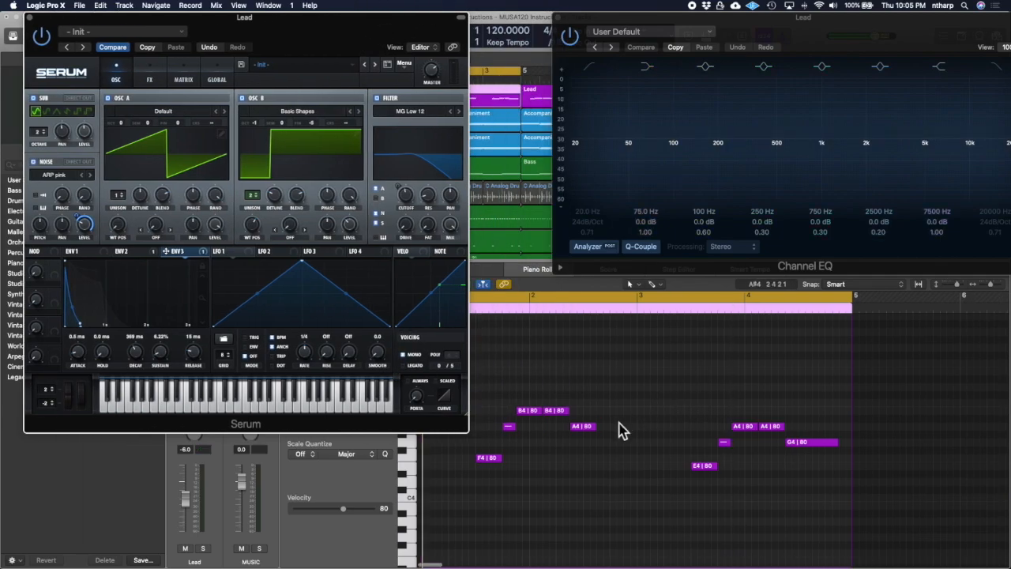
key("space")
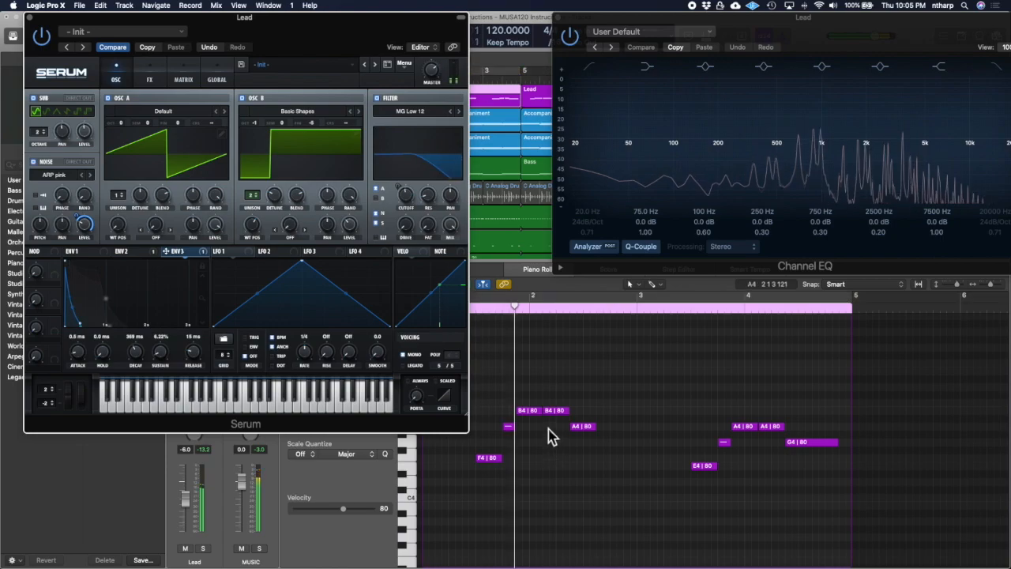
Lengthen the F4 note before bar 2 to end at about bar 2, overlapping the following notes, and replay the part.
left_click_drag(499, 457, 531, 466)
scroll(490, 456, "down", 1)
key("space")
key("space")
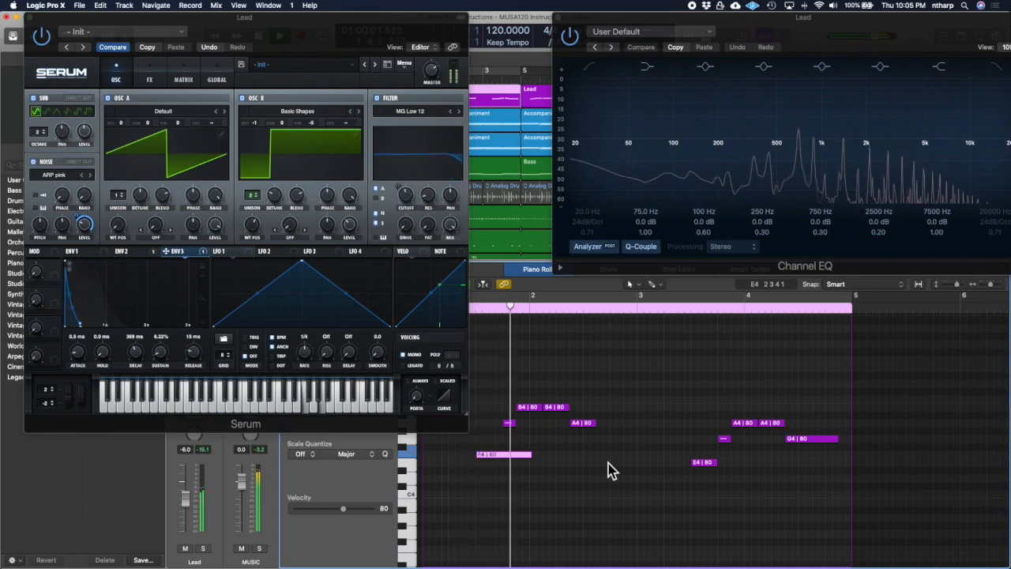
Disable Mono voicing and replay the overlapping Lead notes.
left_click(408, 356)
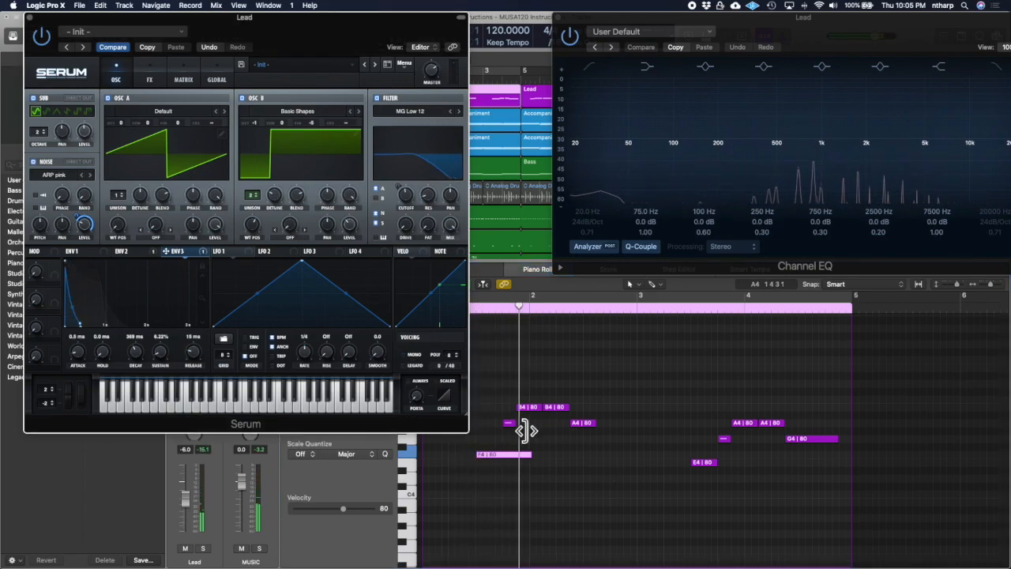
key("space")
key("space")
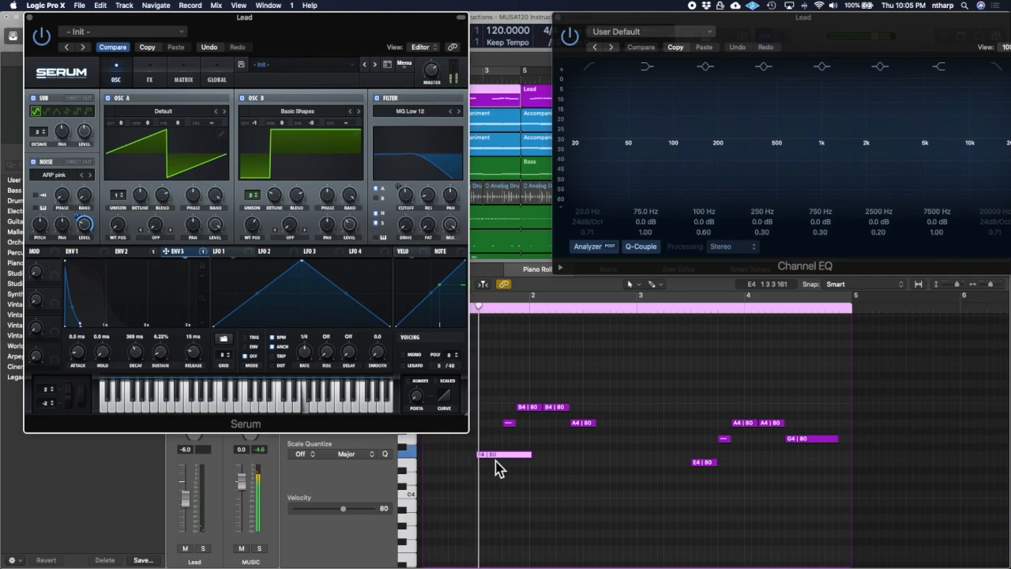
Lengthen the F4 note to end at about beat 4 of bar 2 and replay the overlapping Lead notes.
left_click_drag(531, 455, 622, 455)
key("space")
key("space")
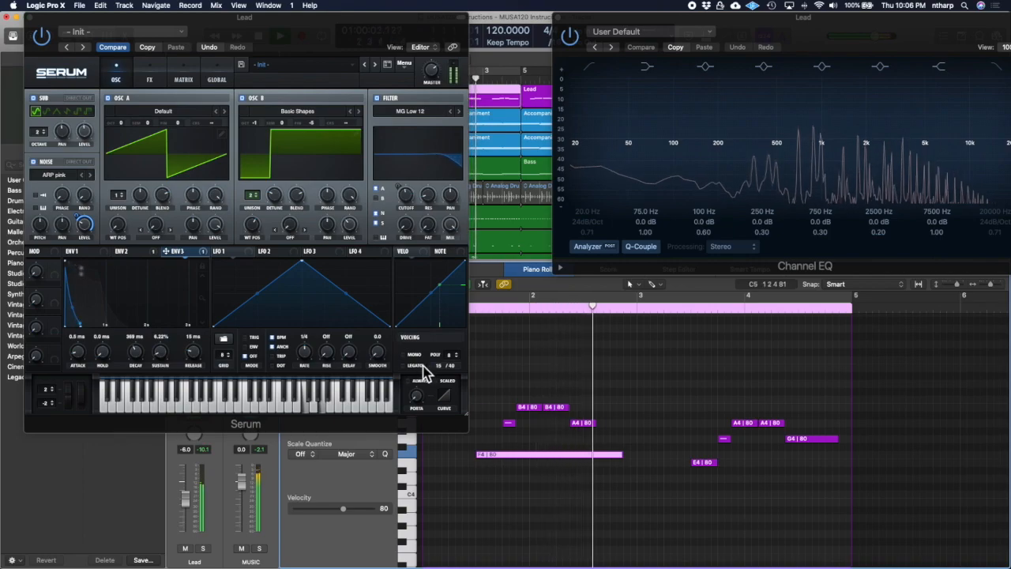
Enable Mono voicing in Serum and replay the Lead part with the long F4 note.
left_click(400, 354)
key("space")
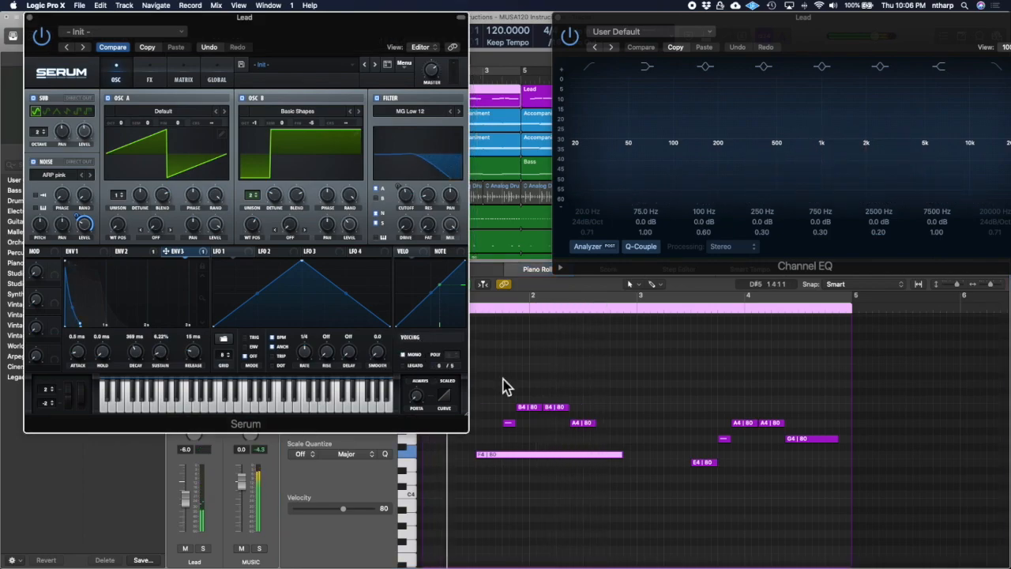
key("space")
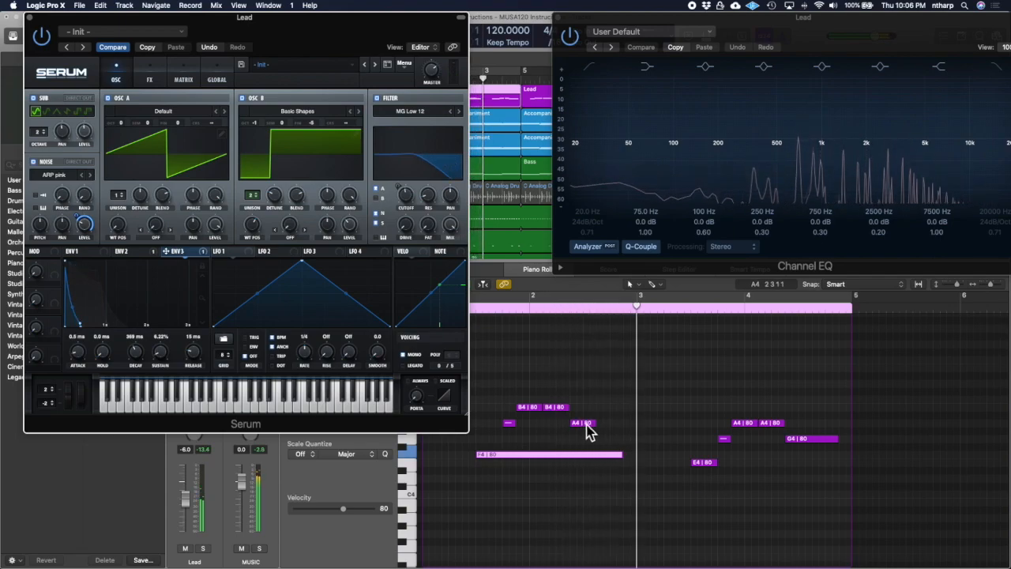
Shorten the F4 note to end just before the short A4 note, and briefly select all notes of the first phrase.
left_click_drag(631, 463, 501, 460)
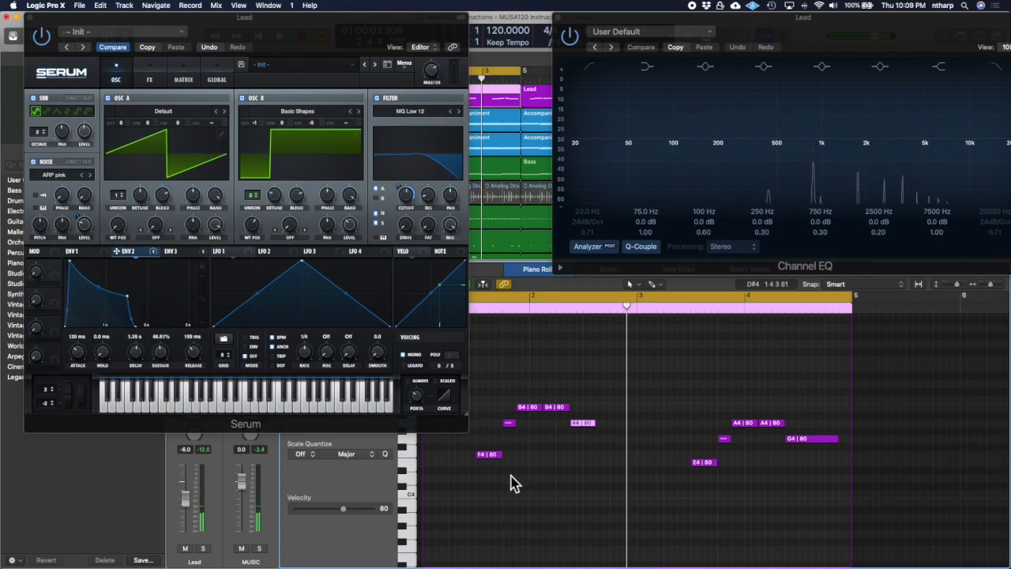
left_click_drag(486, 479, 609, 400)
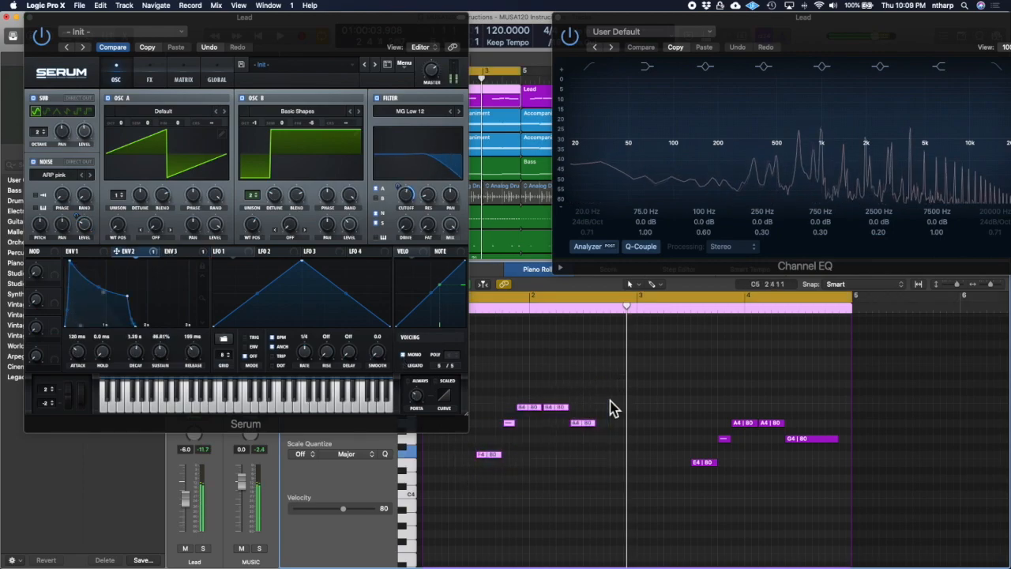
left_click(505, 496)
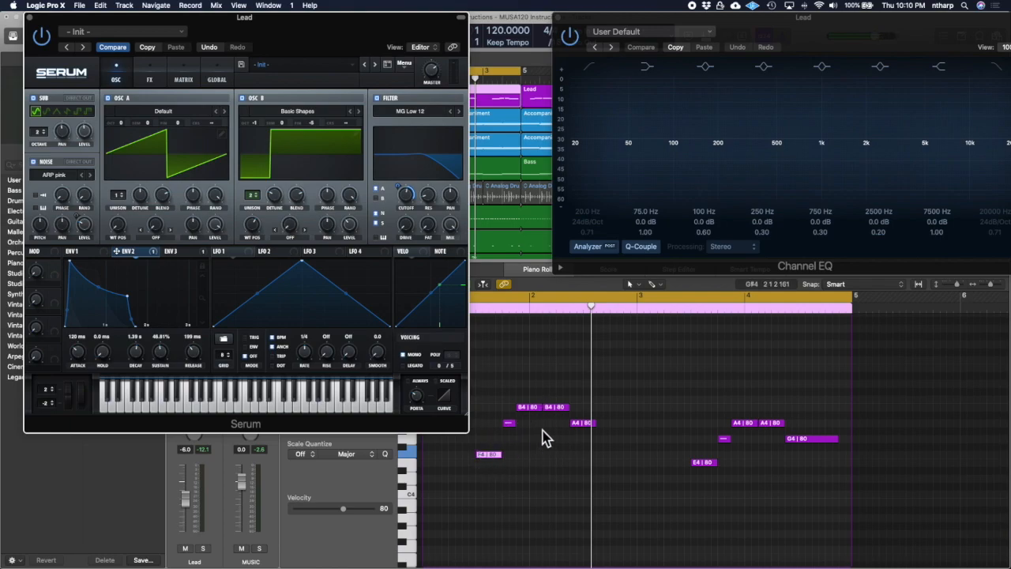
Lengthen the F4 note to about beat 4 of bar 2 and raise Serum's portamento time while replaying the part.
left_click_drag(510, 466, 619, 472)
key("space")
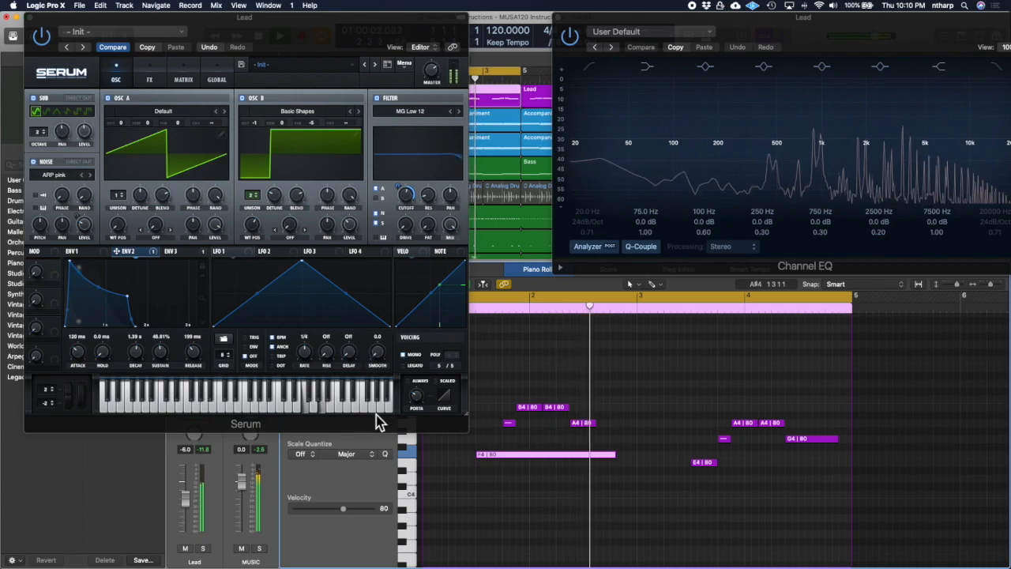
left_click_drag(418, 404, 423, 391)
left_click(483, 456)
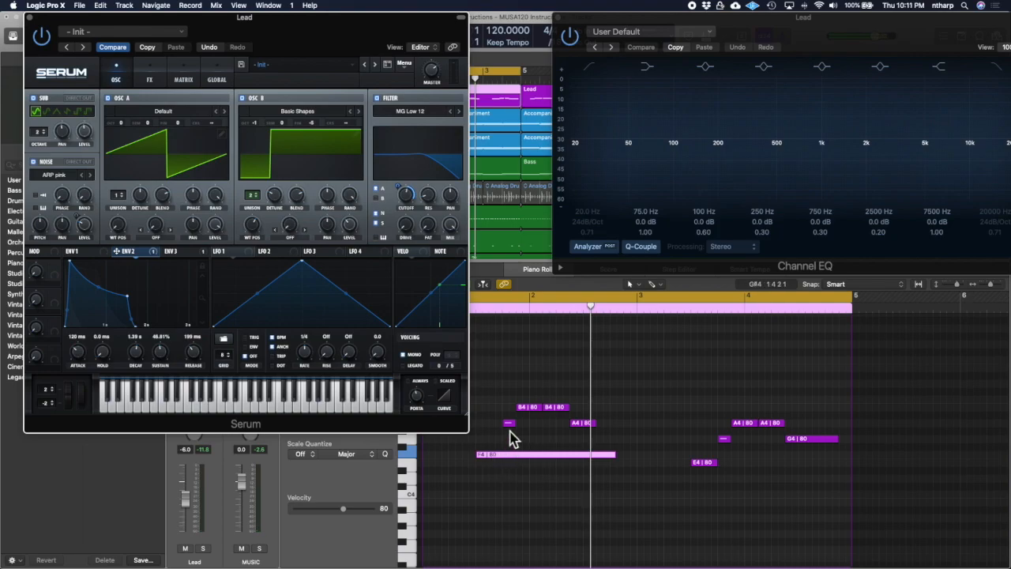
key("space")
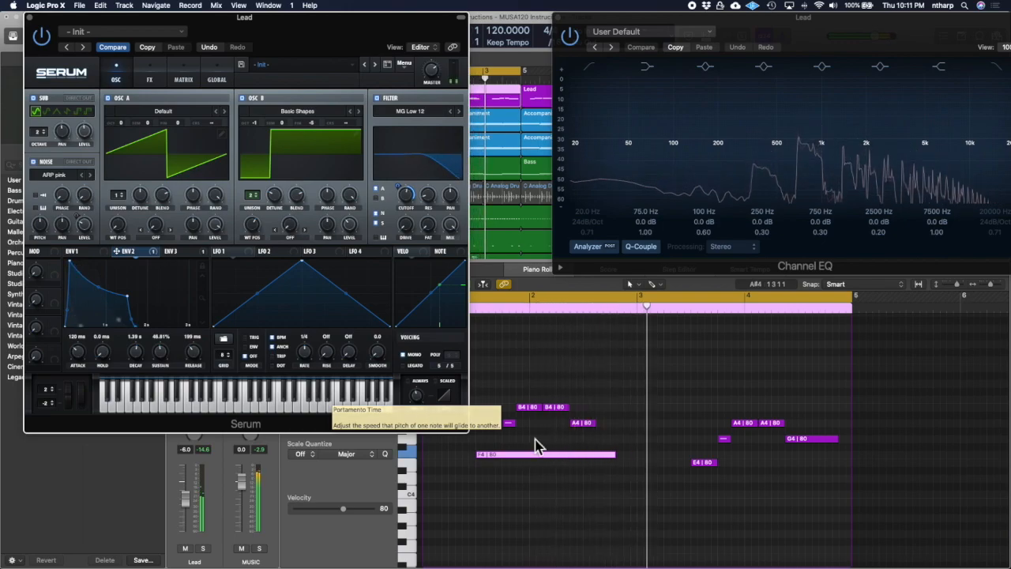
Set the F4 note's length to 1 0 3 0 and extend the E4 note to about beat 2 of bar 4 while replaying.
left_click_drag(623, 456, 602, 459)
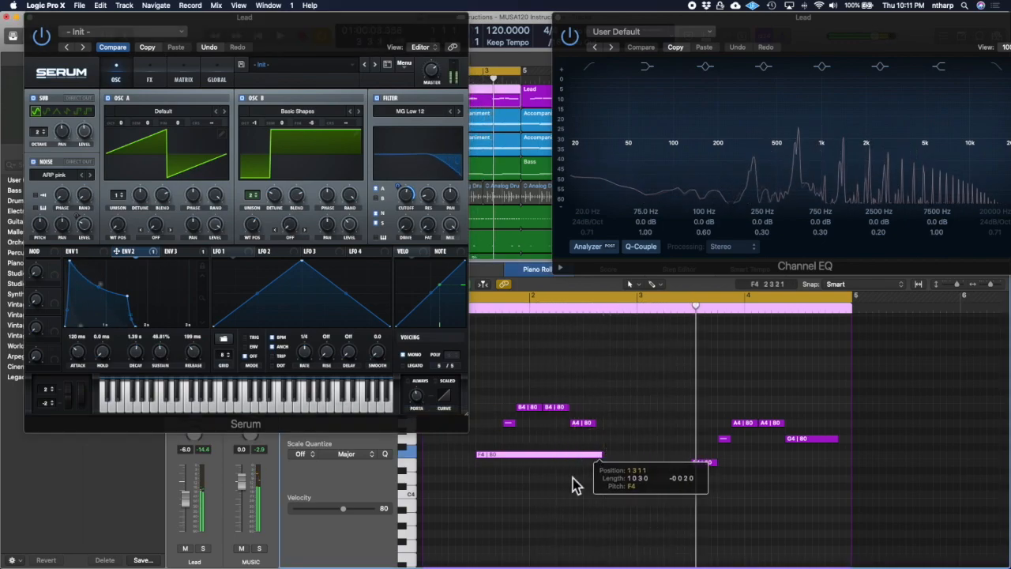
key("space")
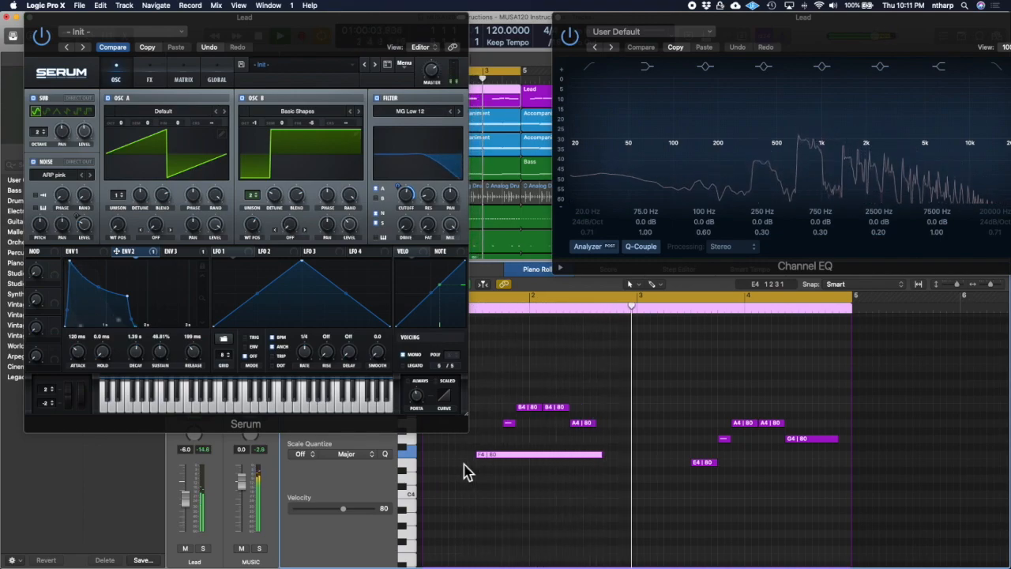
left_click_drag(719, 470, 782, 467)
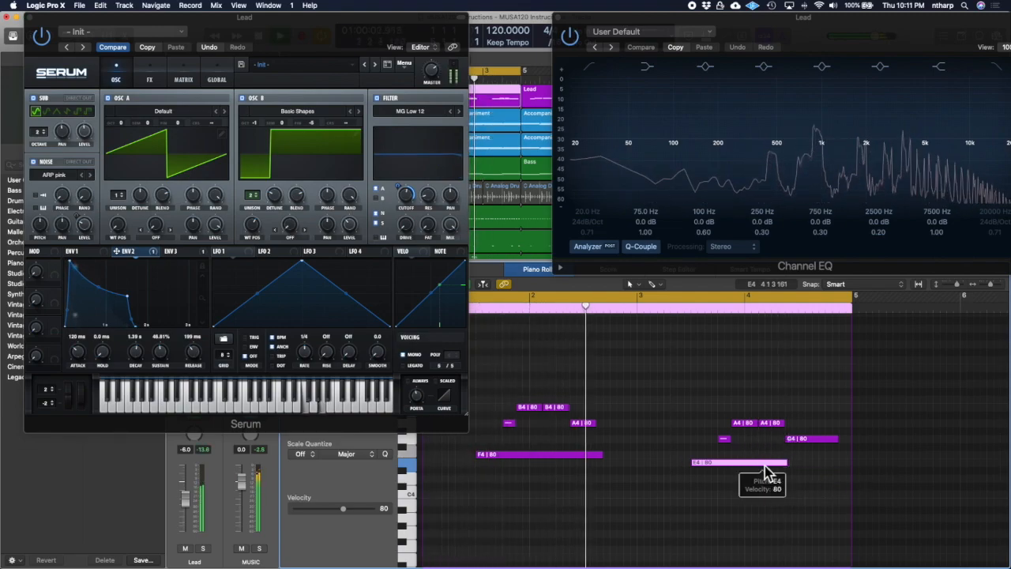
Shorten the first B4 note to end at about bar 2 and lower Serum's portamento time while replaying the part.
left_click_drag(545, 407, 534, 409)
key("Return")
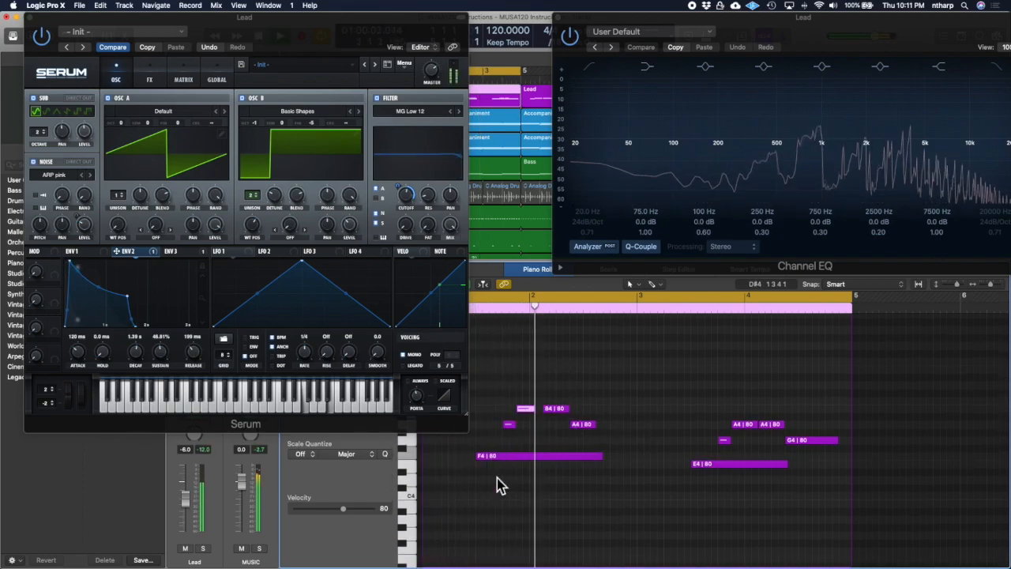
left_click(535, 410)
key("space")
left_click_drag(417, 399, 421, 421)
key("space")
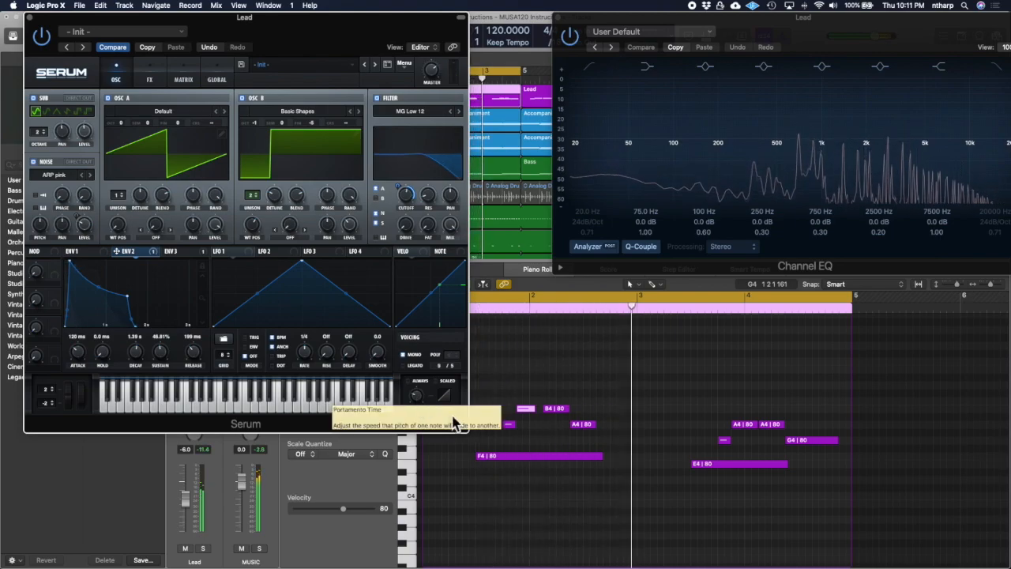
Resize the Lead notes in both phrases so consecutive notes overlap slightly, giving the short G4 a length of 0 0 3 80, and replay.
left_click(582, 413)
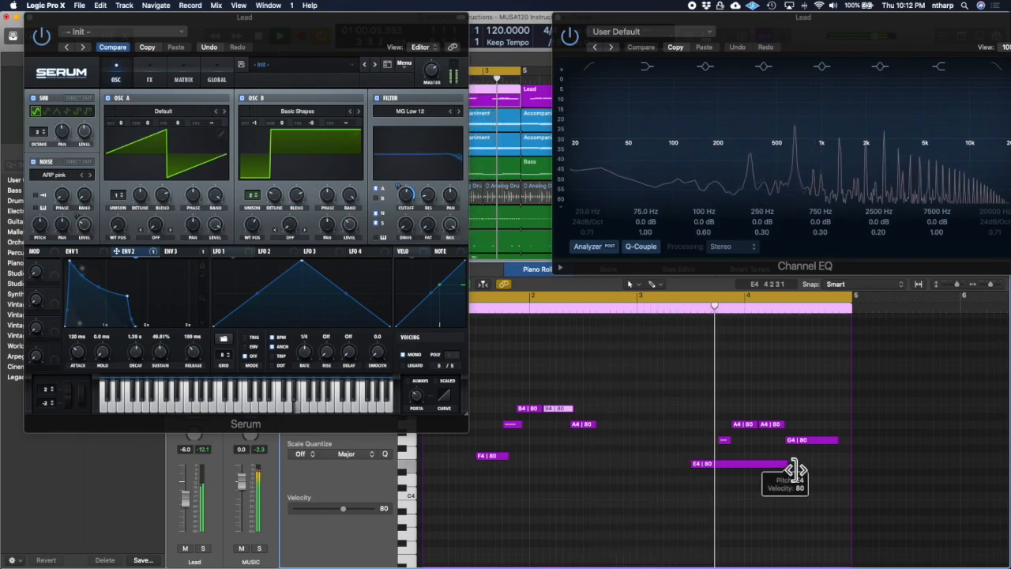
left_click_drag(734, 444, 751, 451)
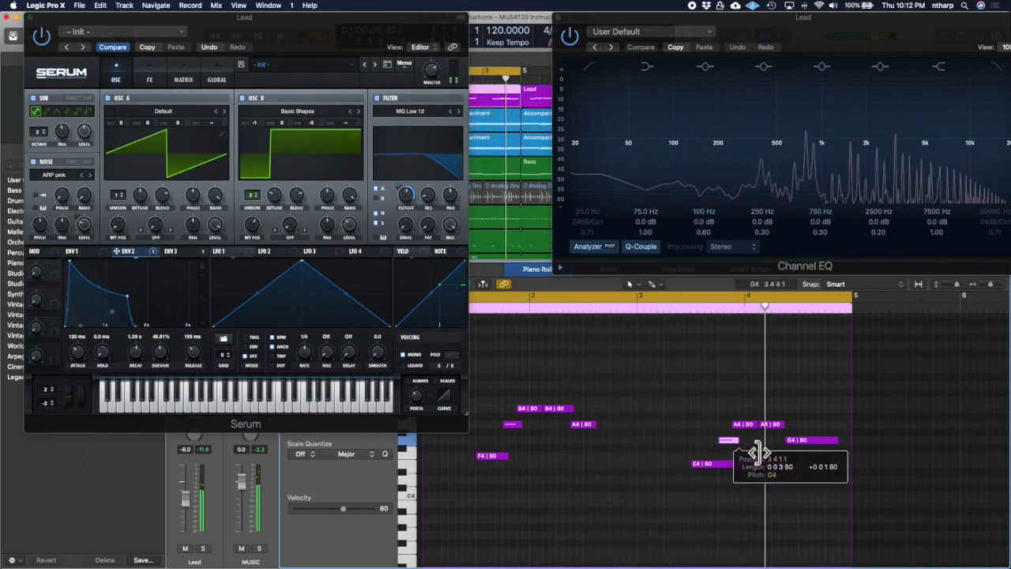
key("space")
key("space")
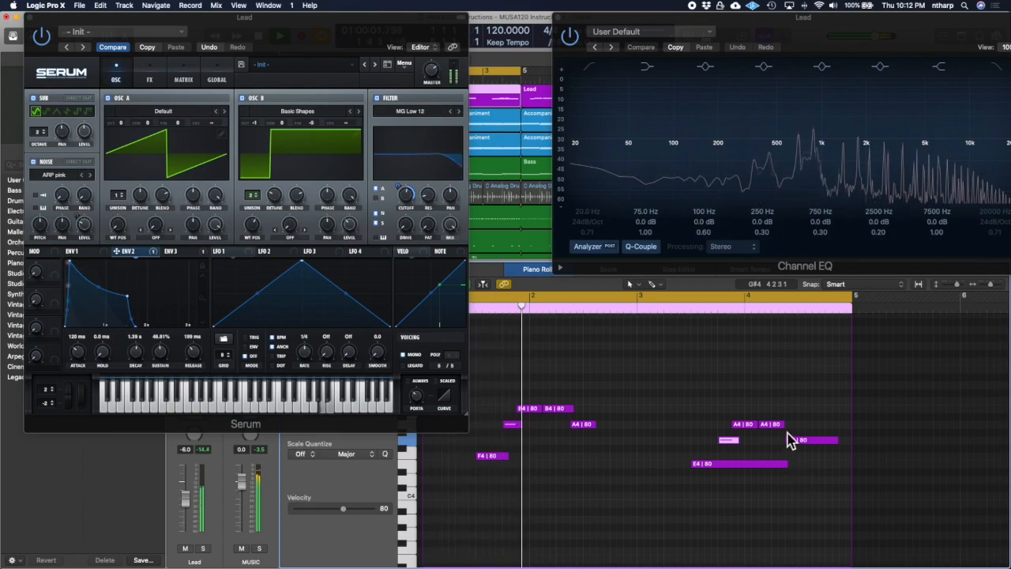
left_click_drag(786, 427, 794, 435)
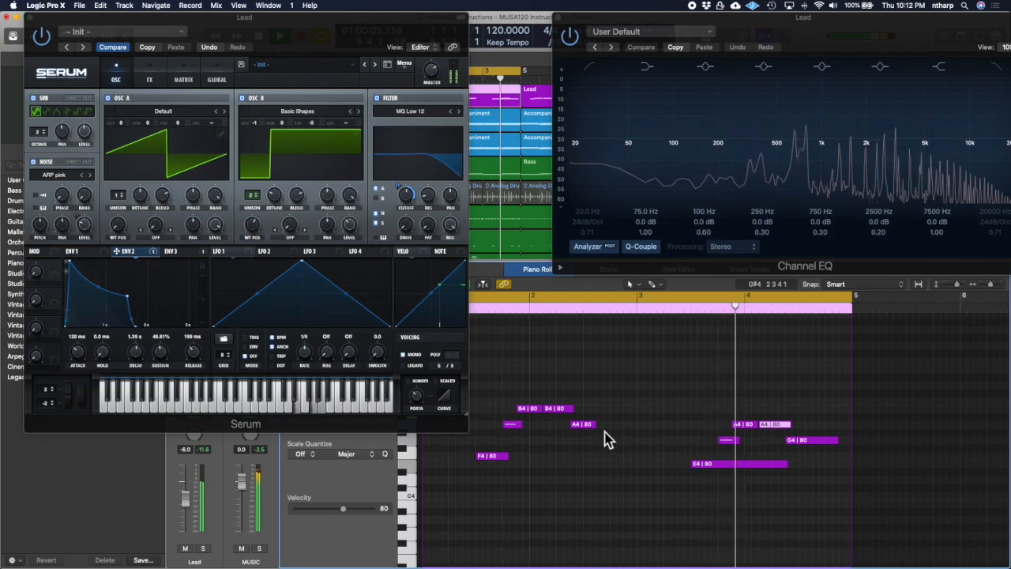
key("space")
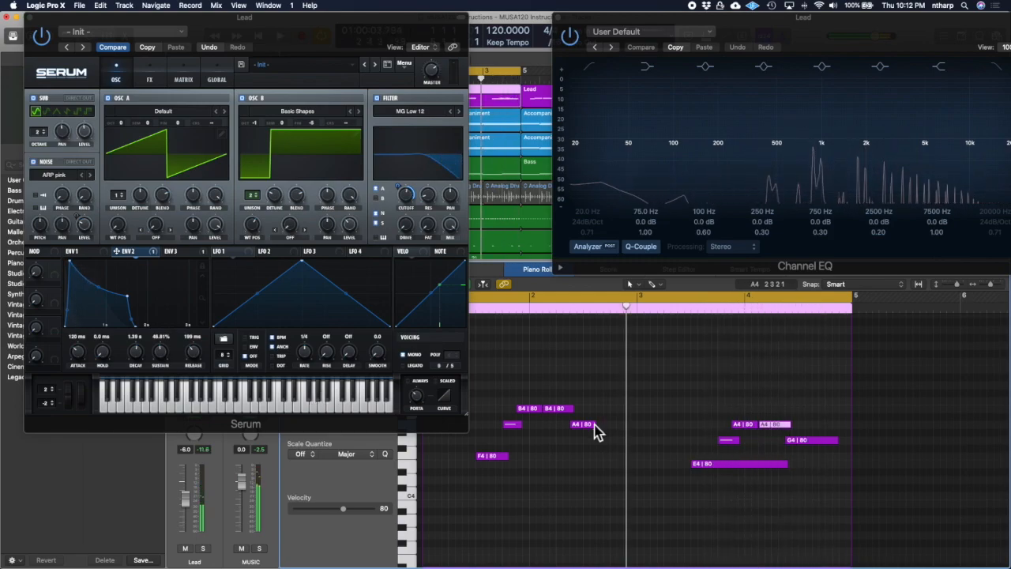
left_click_drag(607, 430, 602, 430)
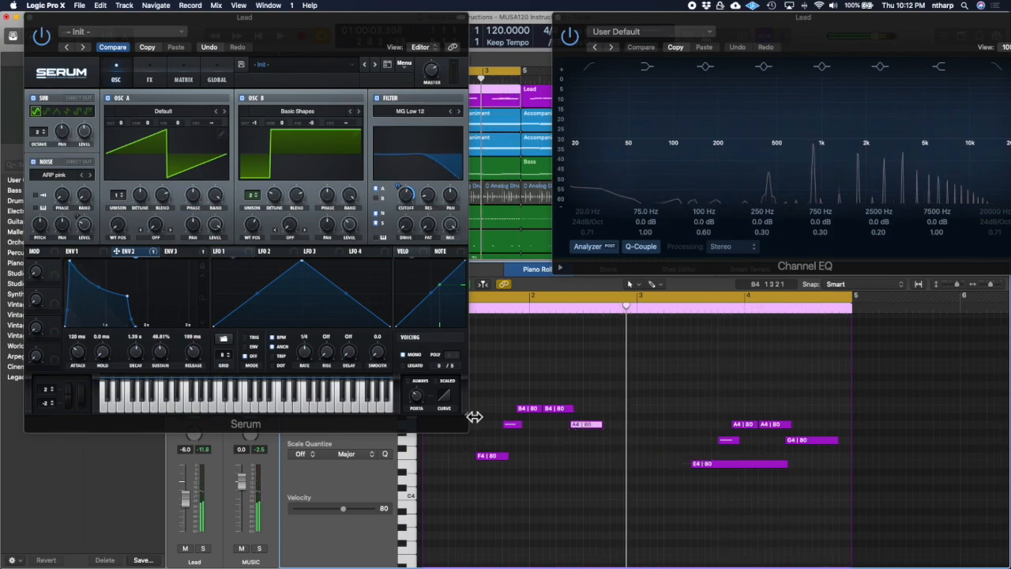
Turn on Always for portamento and enable Legato voicing in Serum while replaying the Lead part.
left_click(410, 393)
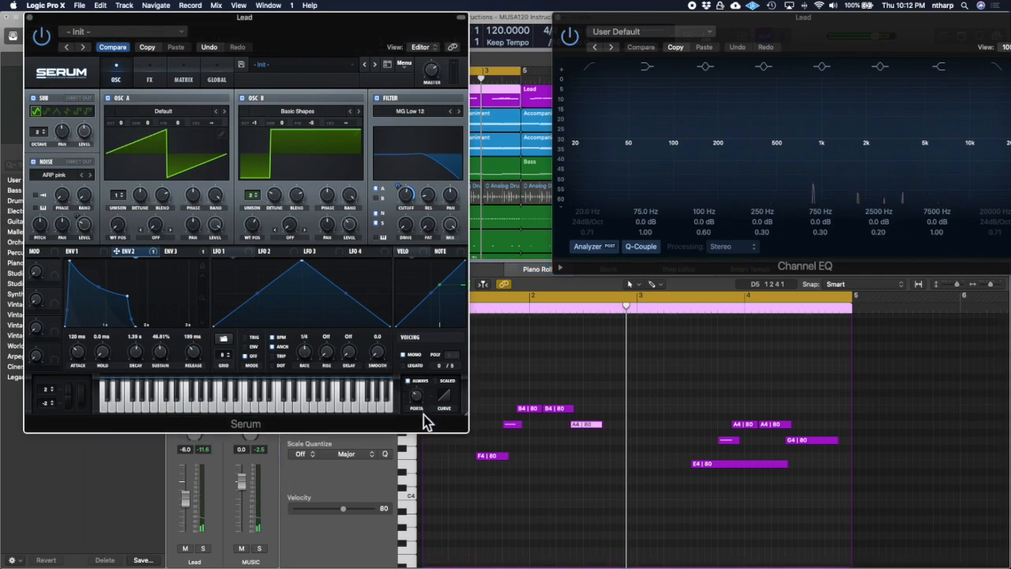
key("space")
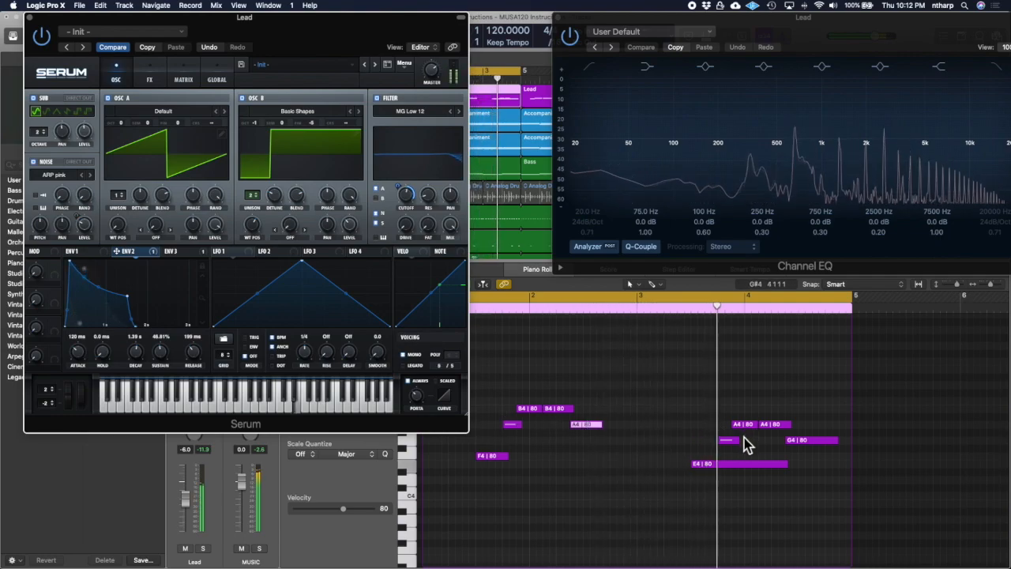
left_click(417, 399)
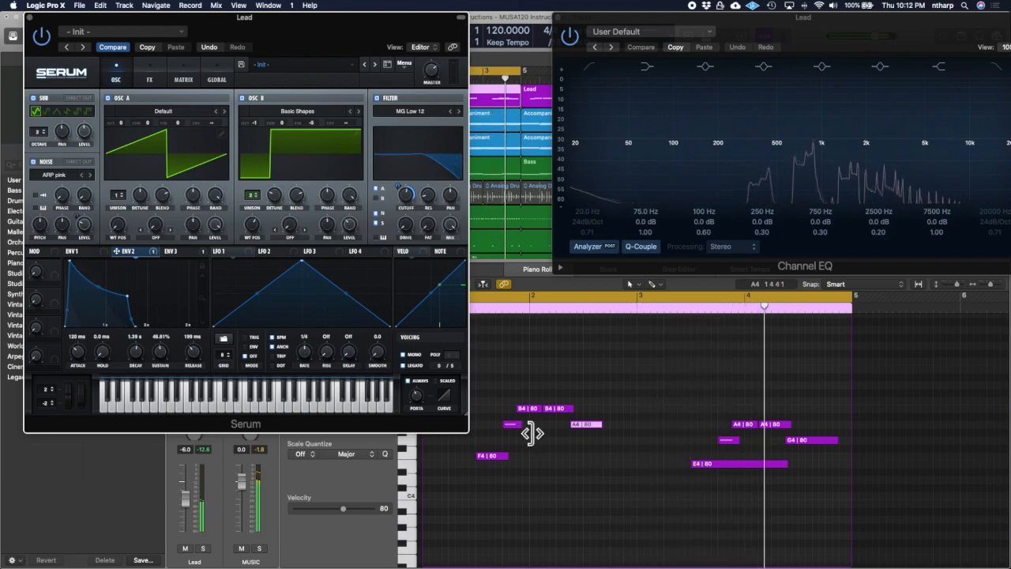
Trim the short A4 and second B4 notes of the first phrase so they do not overlap the next notes, and replay.
left_click_drag(521, 425, 513, 425)
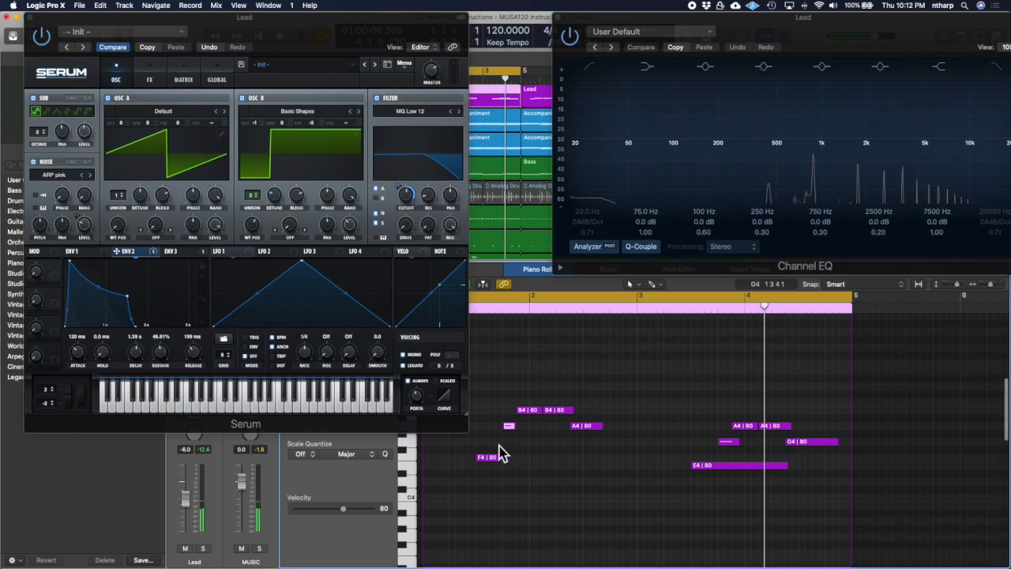
key("space")
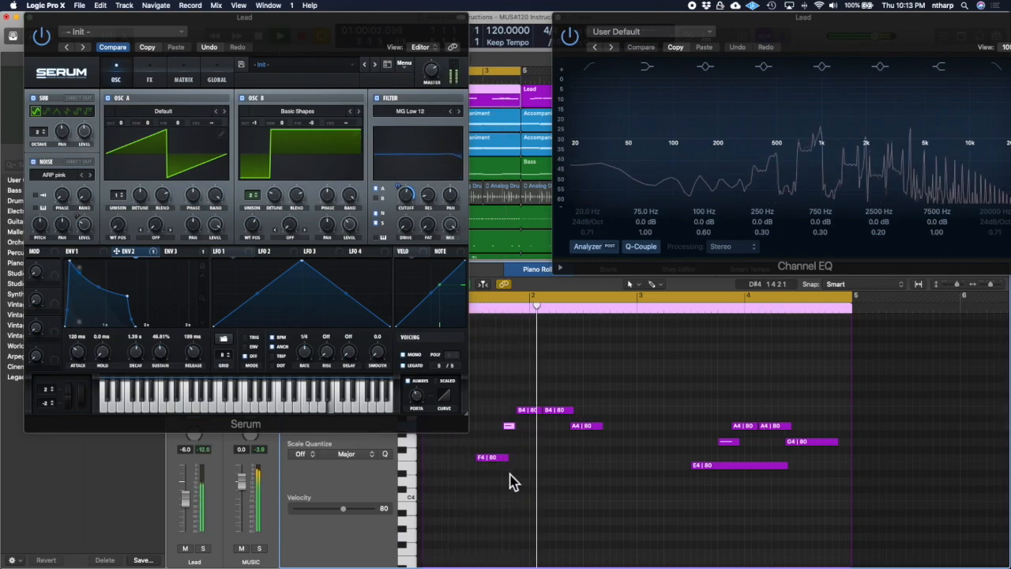
key("space")
left_click_drag(573, 410, 567, 409)
key("space")
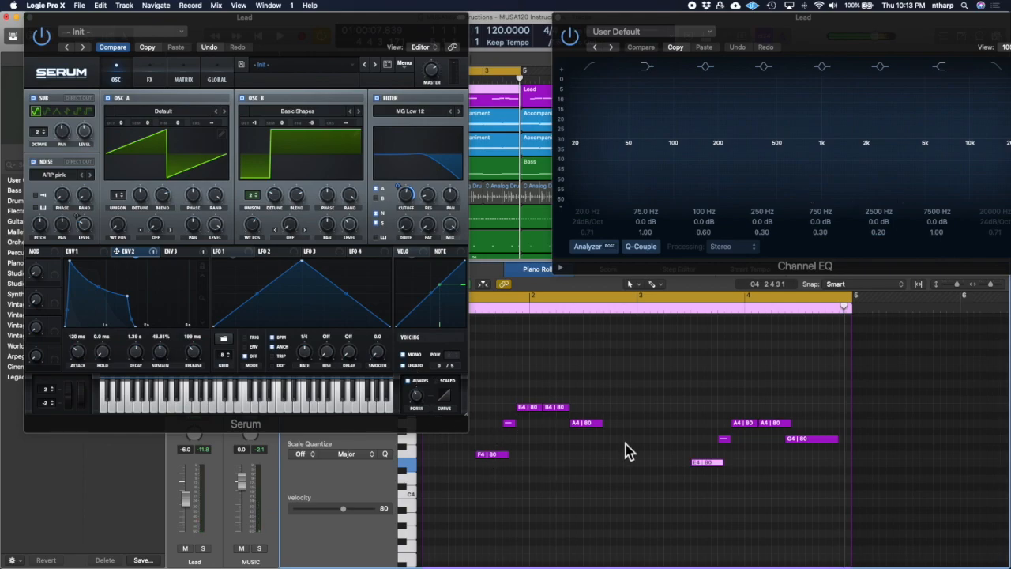
Move the Serum window clear of the piano roll and show the Lead region's MIDI automation set to Ch. 1 Pitch Bend.
left_click_drag(384, 14, 254, 9)
left_click(428, 286)
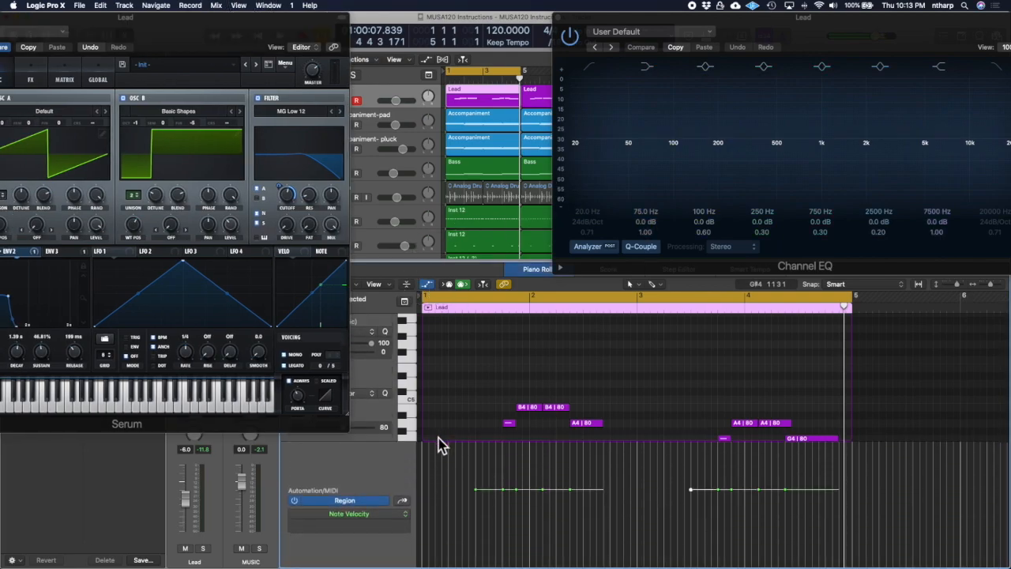
left_click_drag(401, 515, 464, 522)
scroll(610, 472, "down", 2)
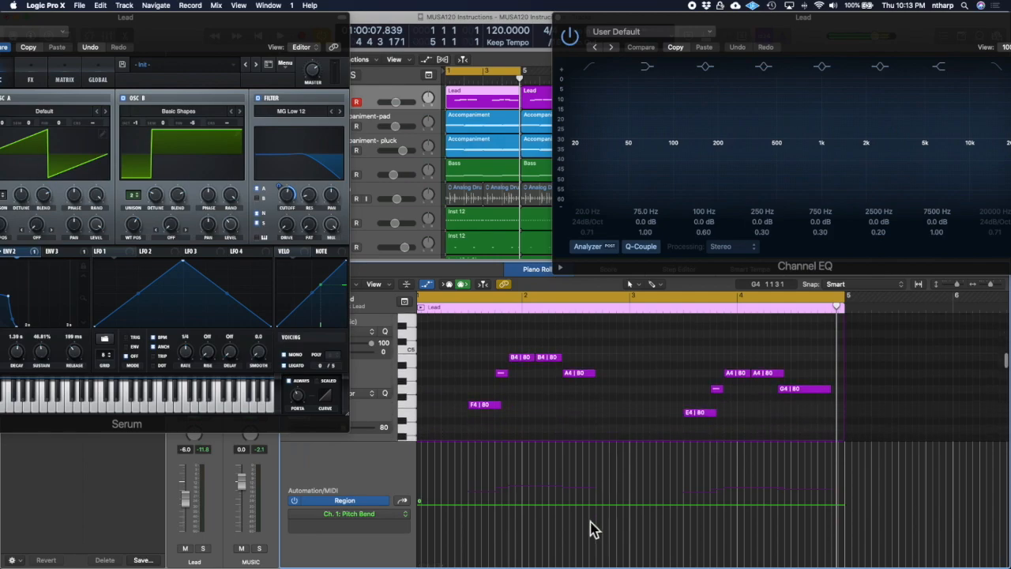
Draw a pitch bend from 0 to -36 and back to 0 after the bar 2 A4 note, plus a second drop near the final G4's end.
left_click(579, 506)
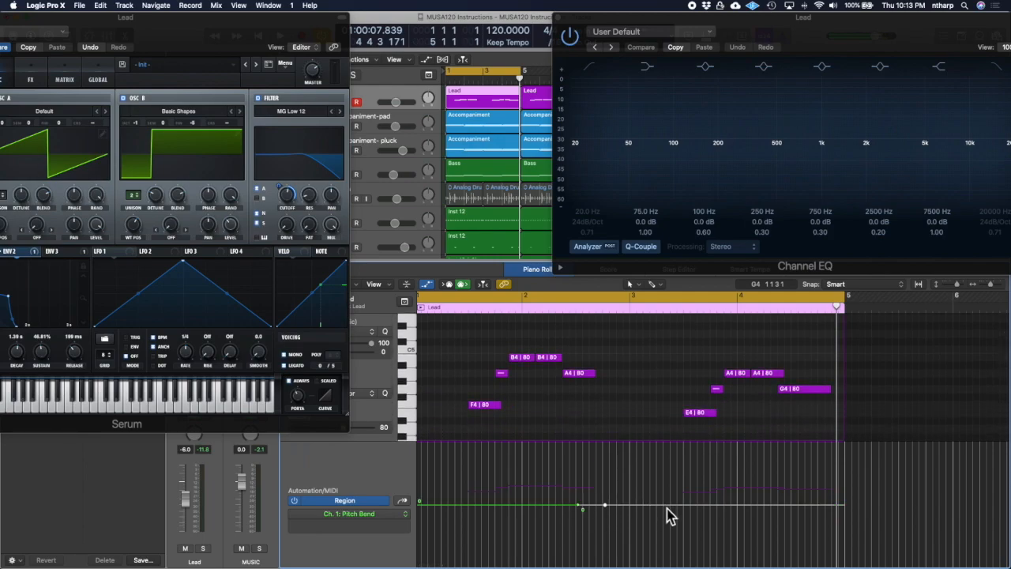
left_click_drag(605, 506, 606, 542)
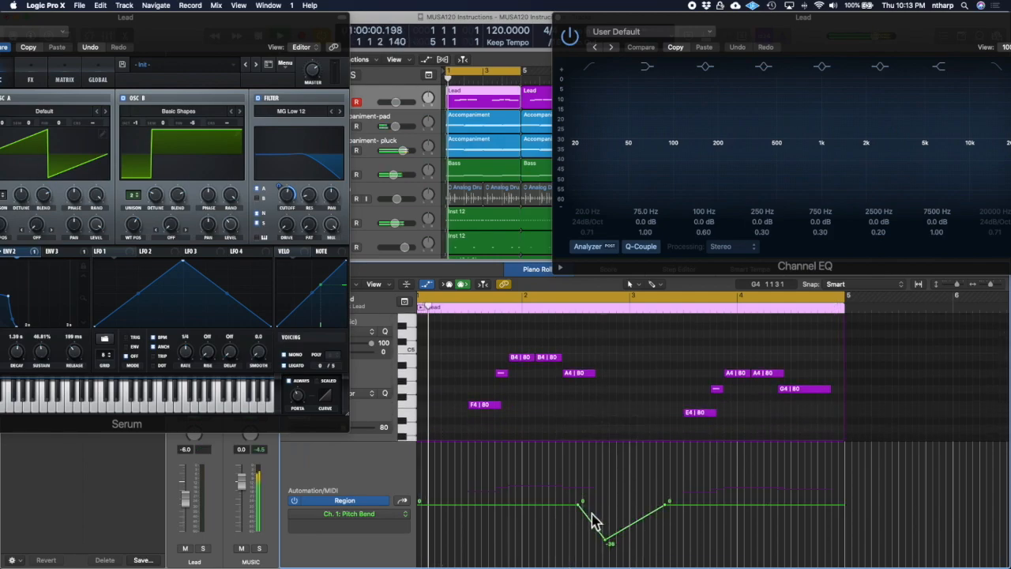
left_click_drag(578, 506, 583, 505)
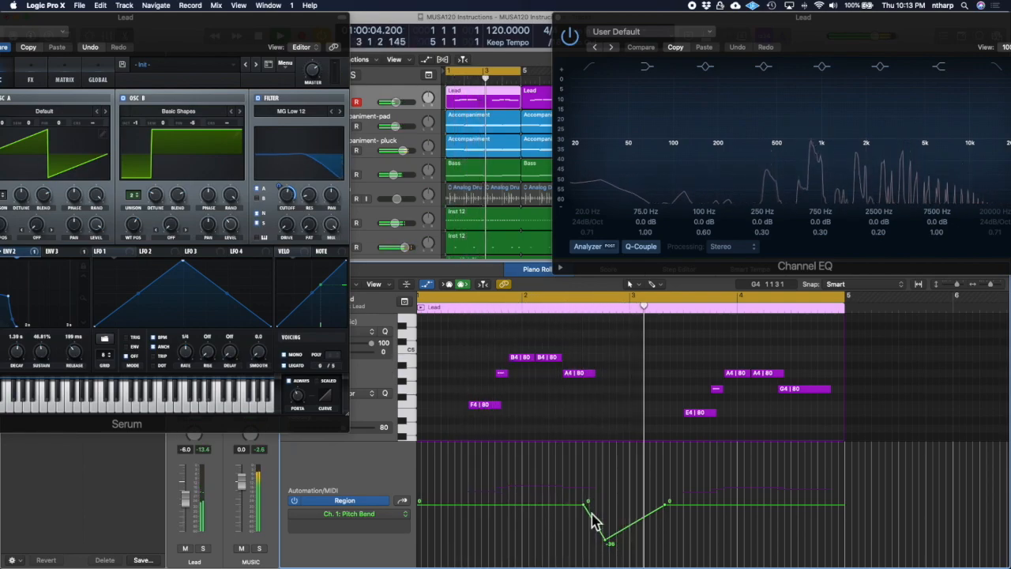
left_click(806, 505)
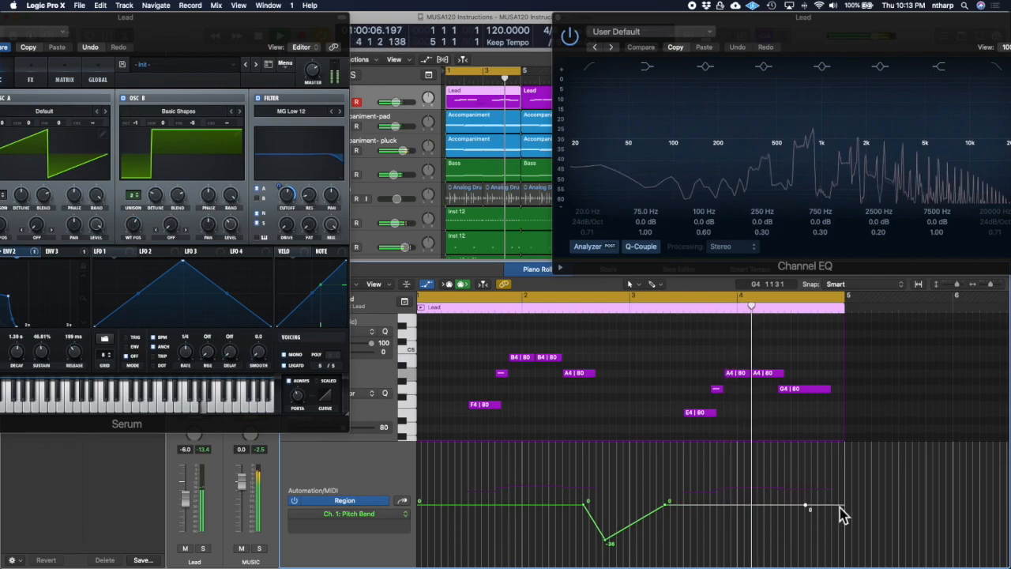
left_click_drag(840, 507, 841, 537)
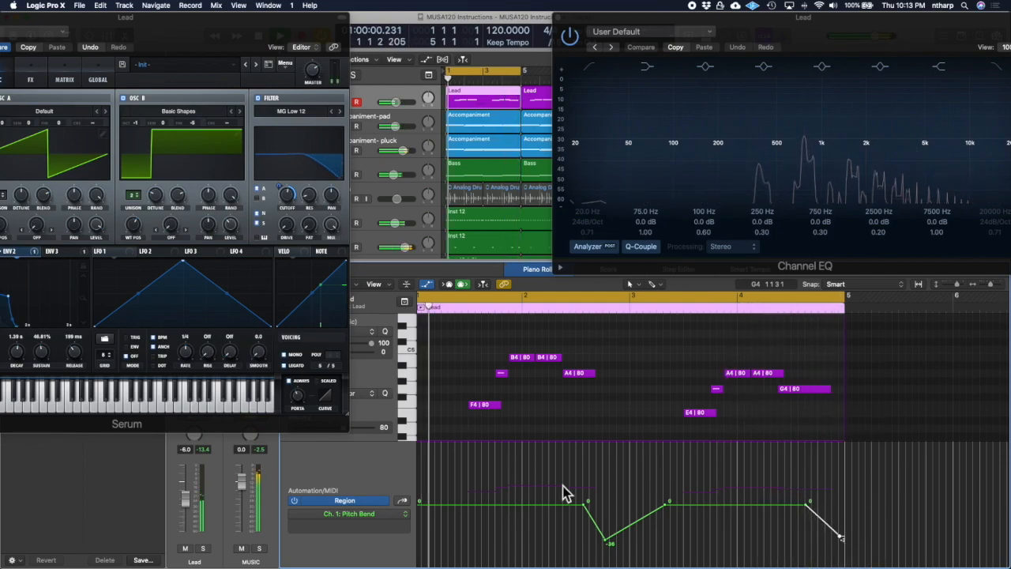
Add a pitch bend point at 0 below the F4 note and move the start points of both pitch drops slightly later.
left_click(483, 506)
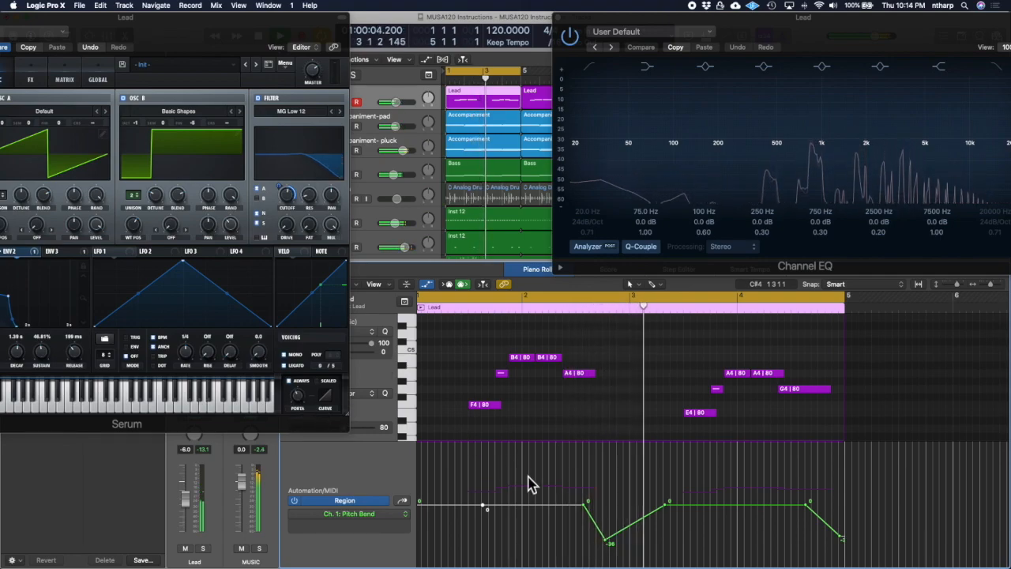
left_click_drag(586, 503, 592, 502)
left_click_drag(807, 507, 820, 507)
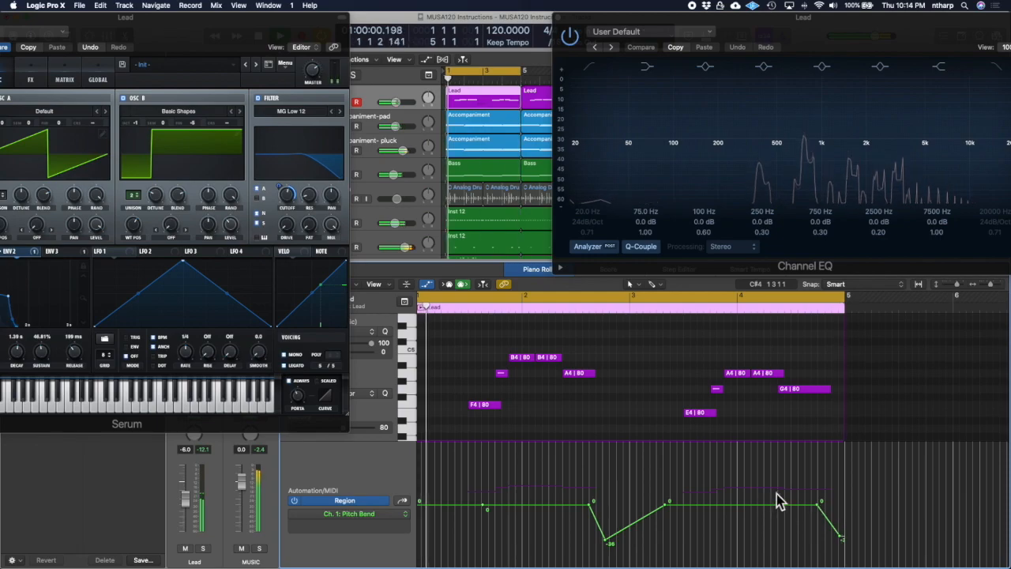
Examine the Lead's Serum Env 3 settings and effects page, with the window moved to reveal the pitch bend automation.
left_click_drag(229, 35, 354, 36)
left_click(98, 252)
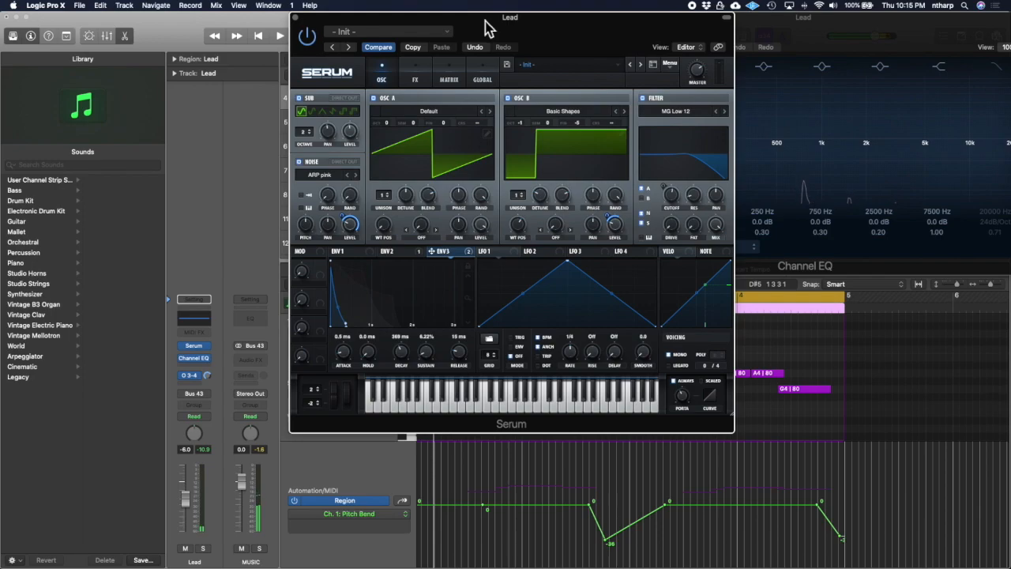
left_click_drag(485, 22, 562, 10)
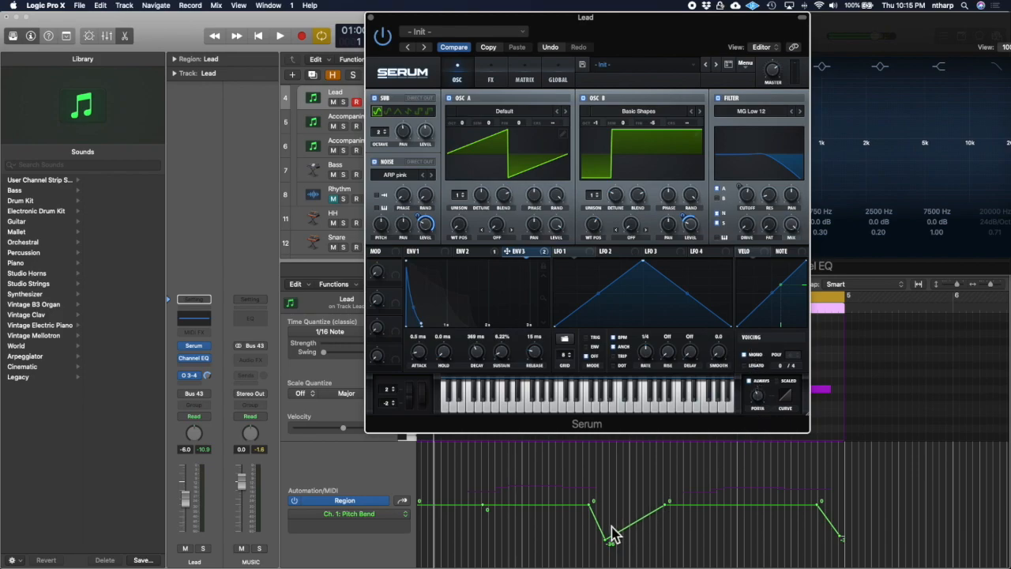
left_click_drag(636, 16, 307, 15)
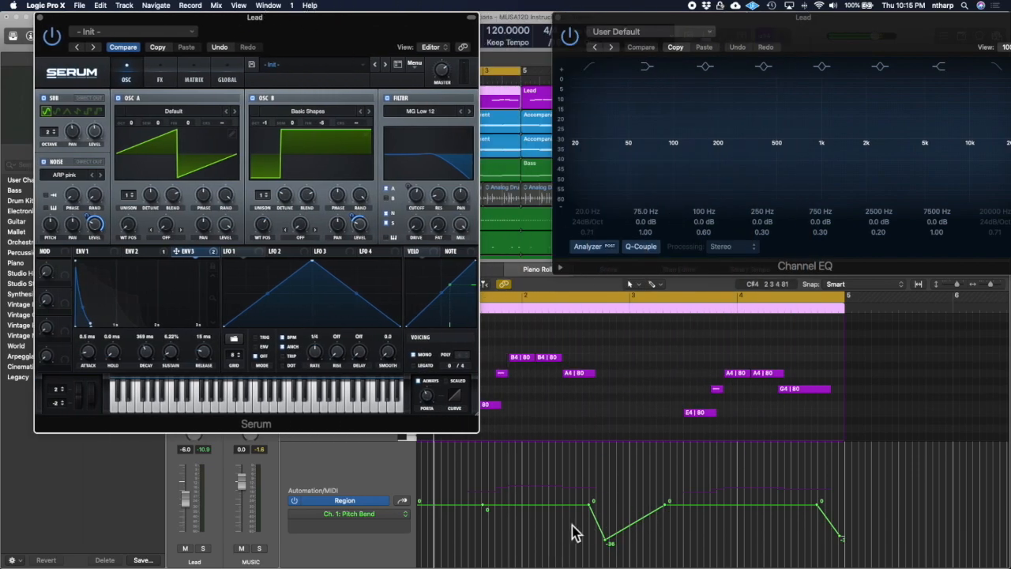
left_click_drag(219, 16, 319, 16)
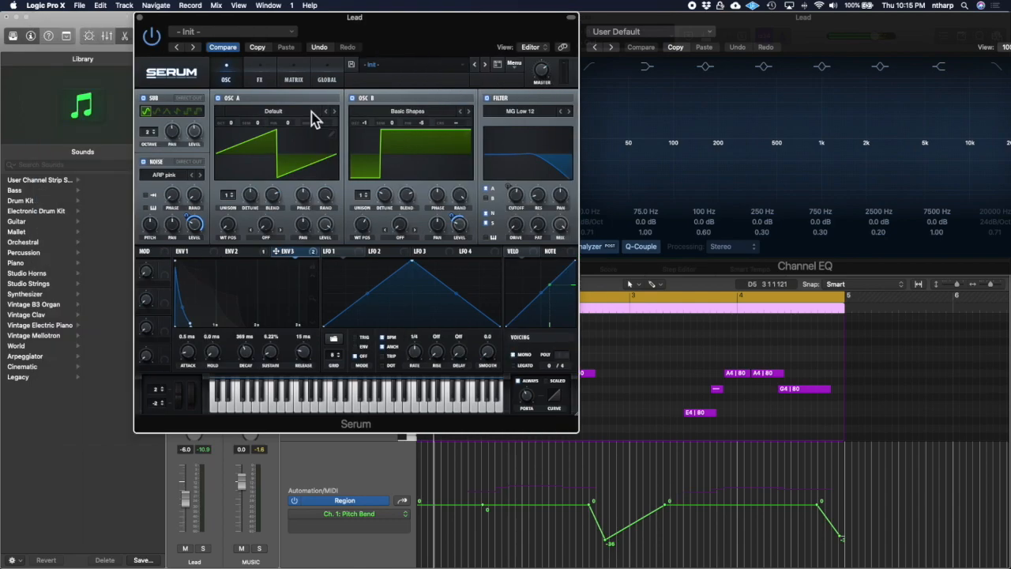
left_click(261, 80)
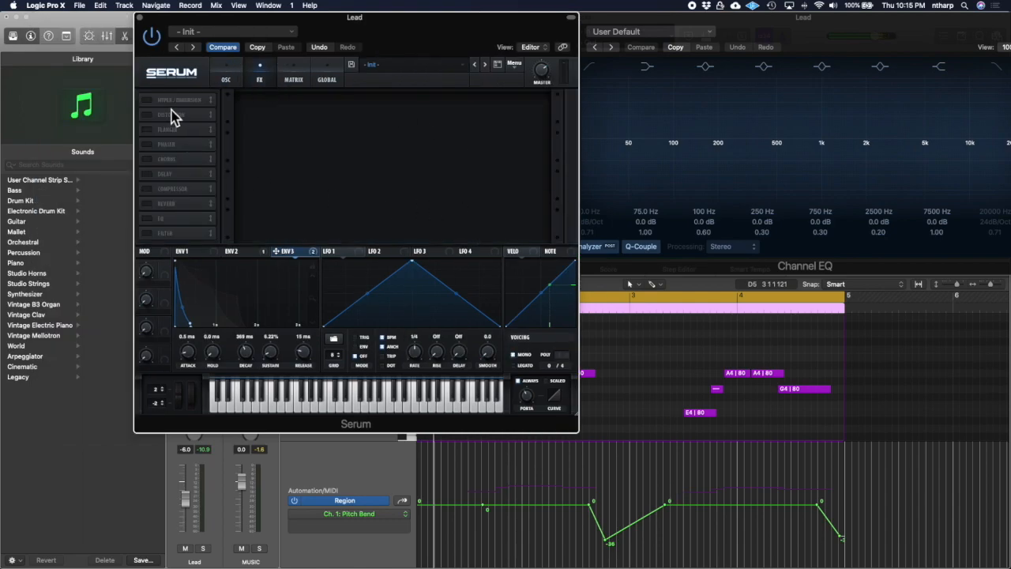
left_click(237, 79)
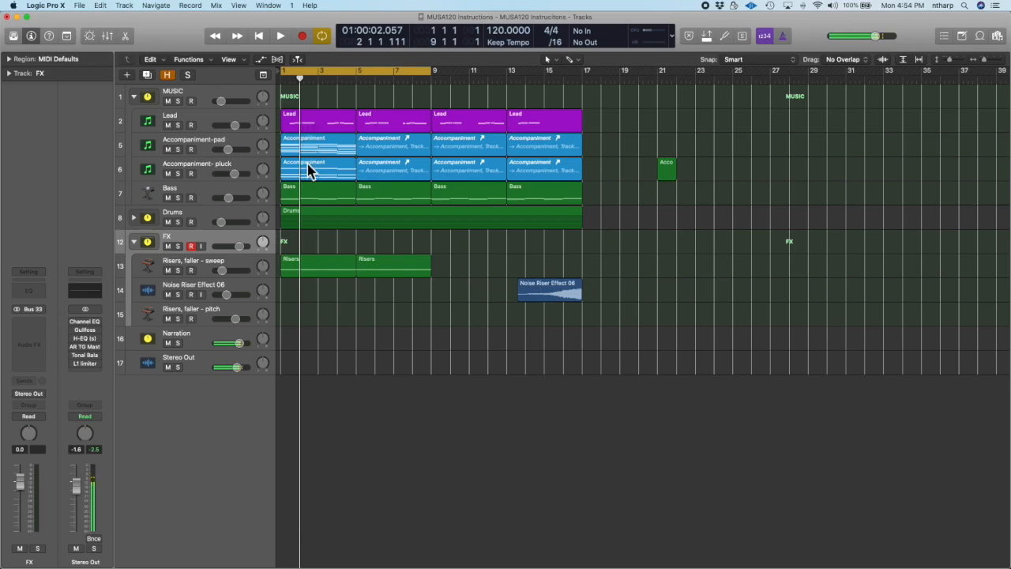
Open Retro Synth on the Risers, faller - sweep track and select its first Risers region.
key("XF86AudioRaiseVolume")
key("XF86AudioLowerVolume")
left_click(207, 267)
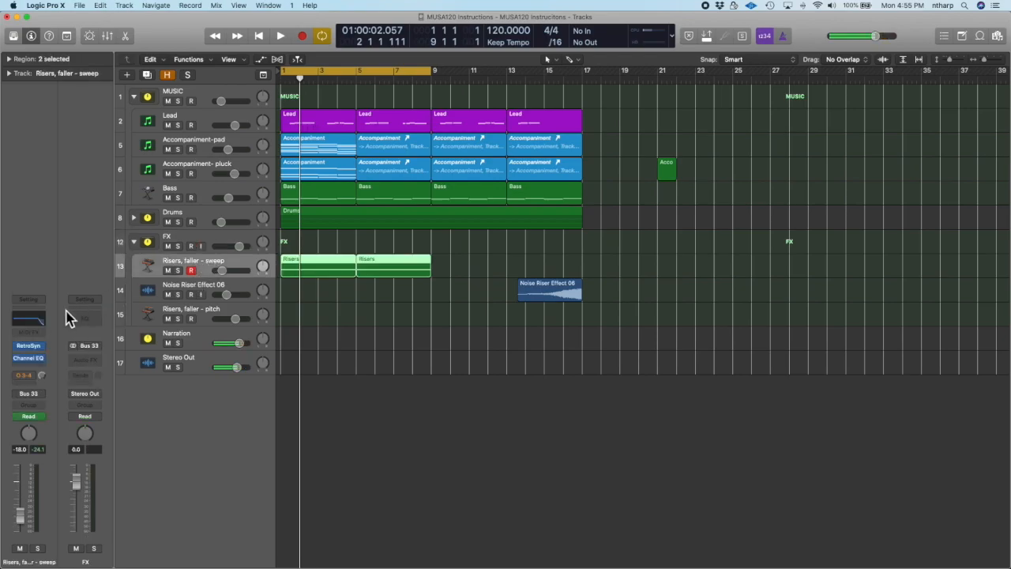
left_click(32, 346)
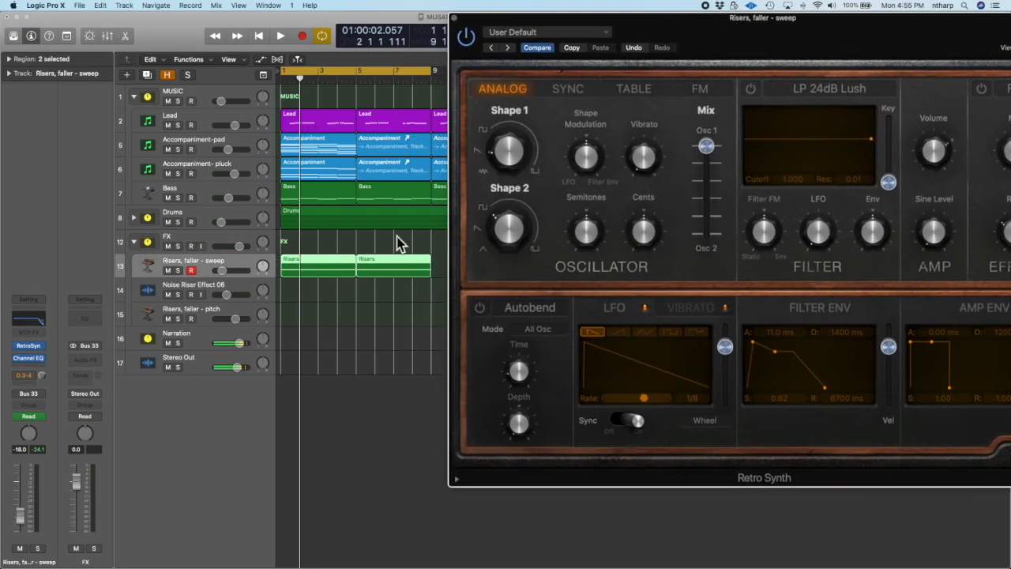
left_click(300, 267)
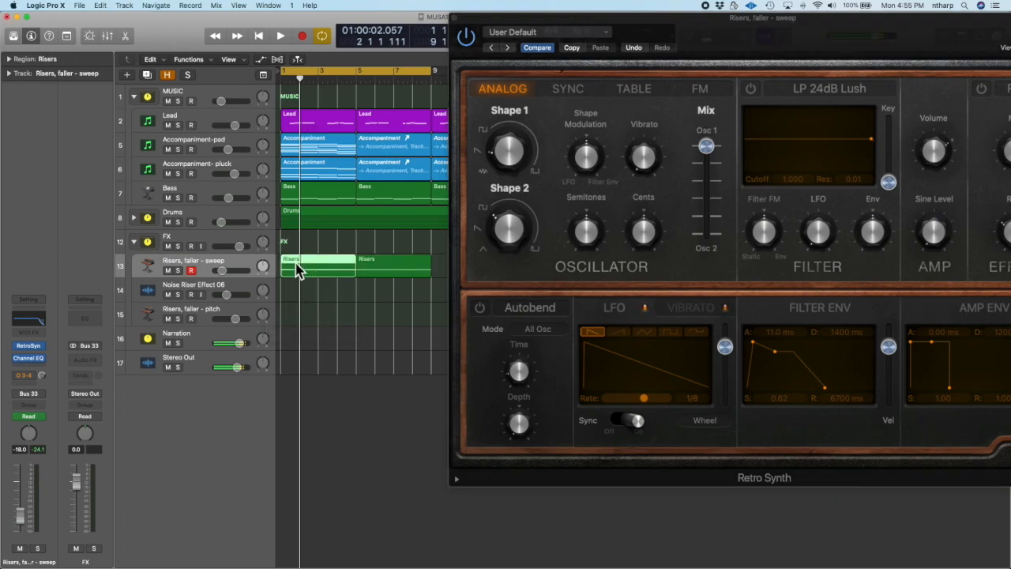
double_click(299, 270)
key("p")
left_click_drag(725, 9, 501, 10)
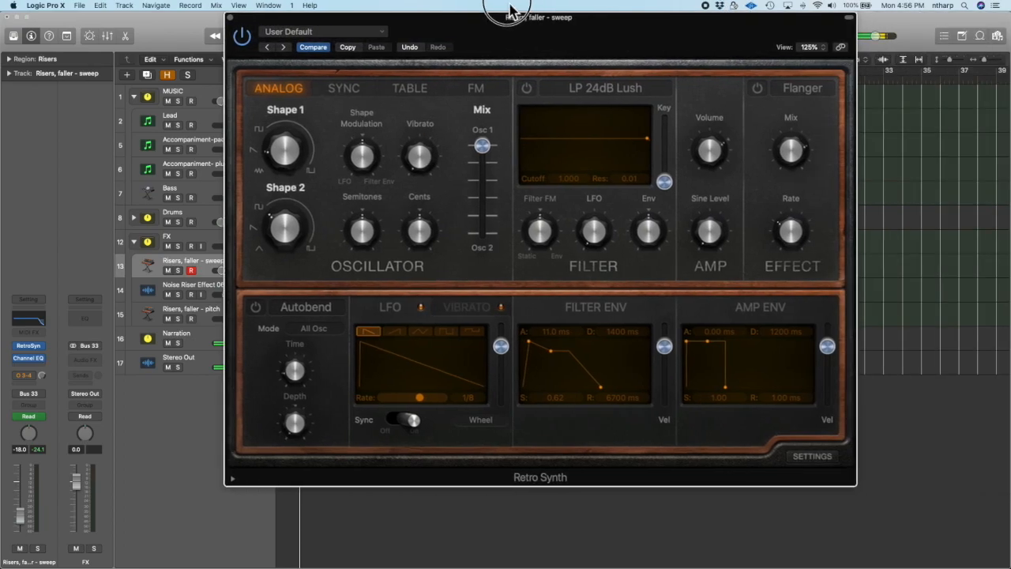
mouse_move(237, 180)
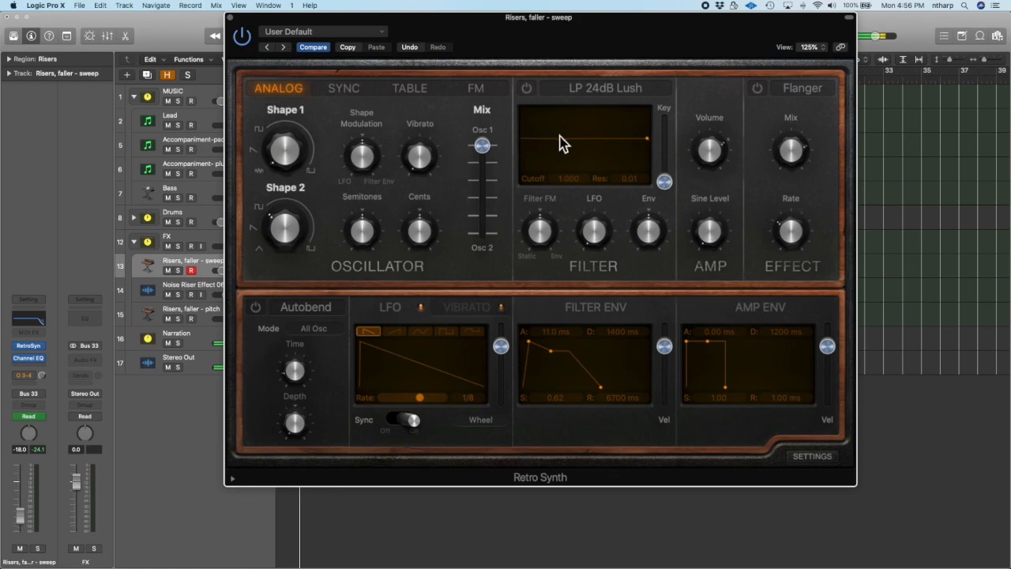
left_click_drag(493, 52, 598, 50)
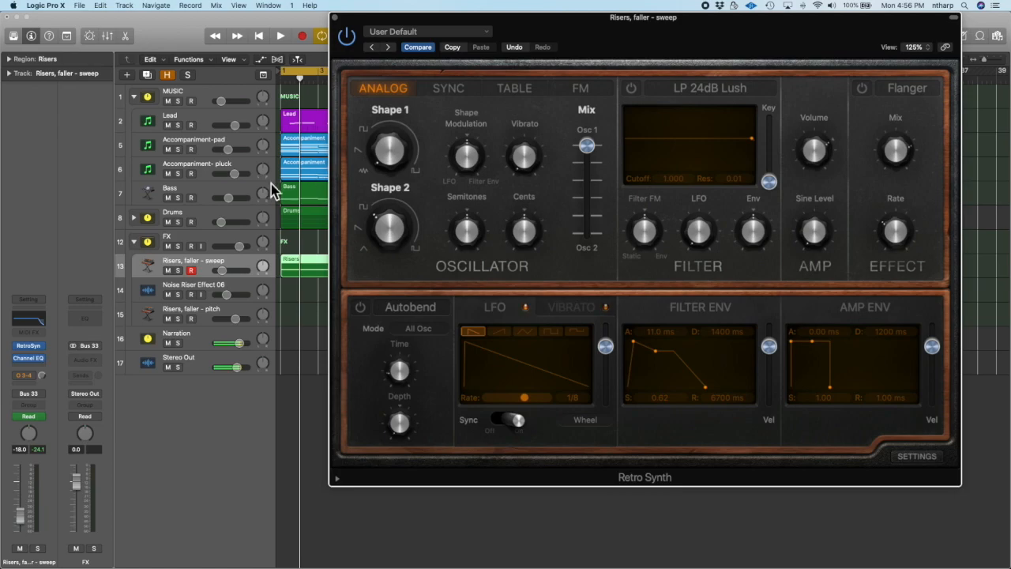
Solo the Risers, faller - sweep track, play it and check its spectrum in the Channel EQ.
left_click(179, 270)
key("space")
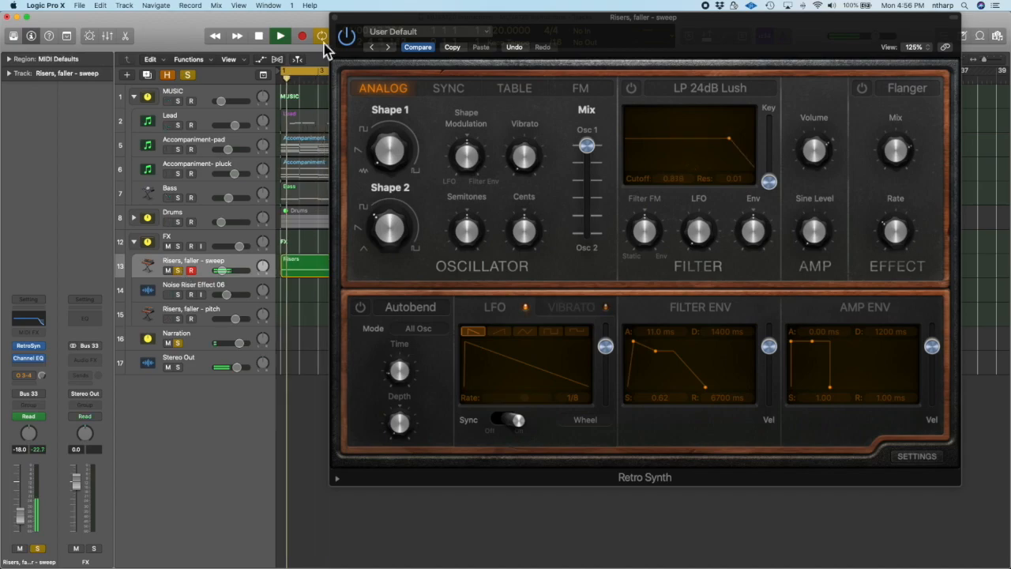
key("space")
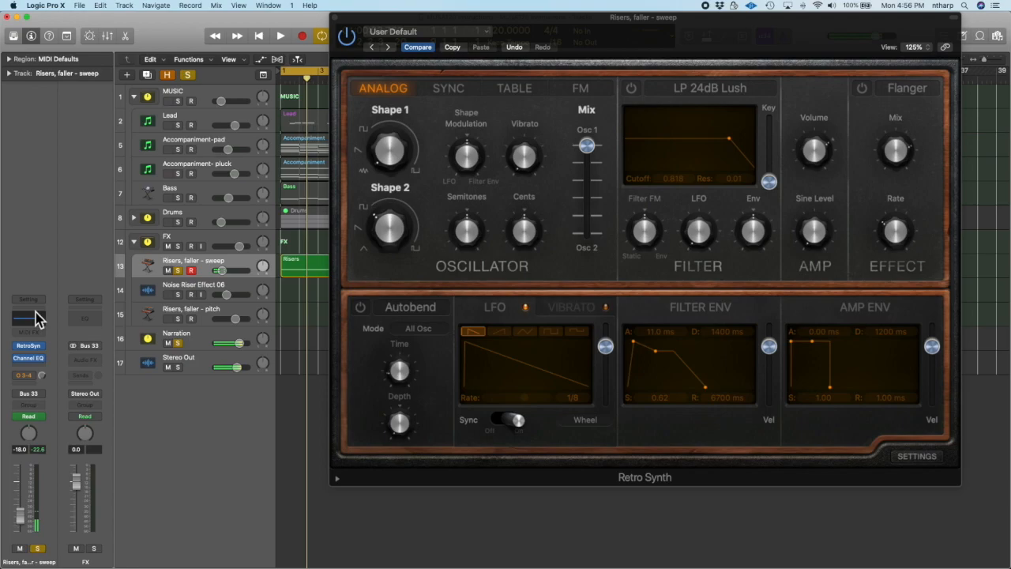
left_click(37, 327)
key("space")
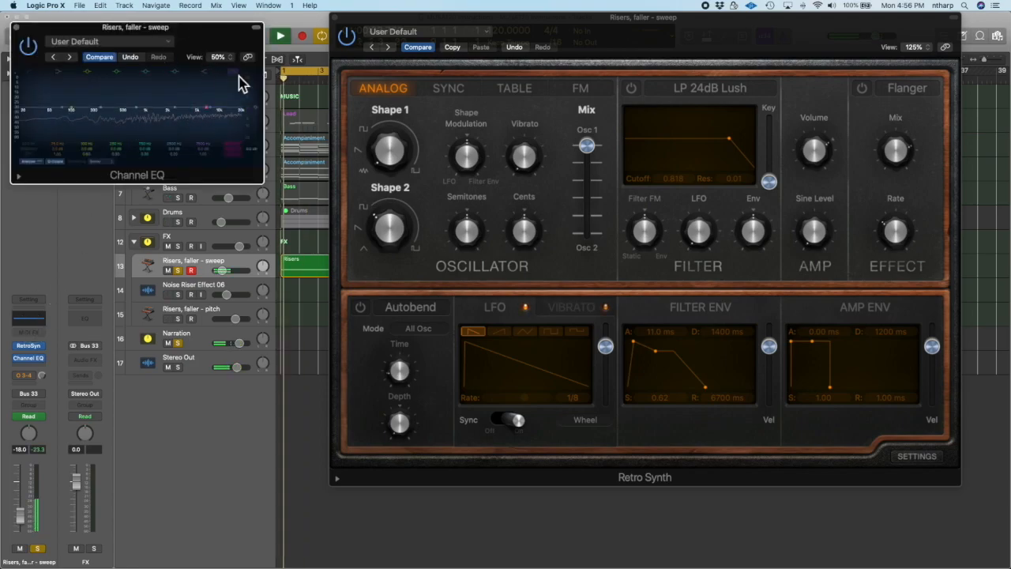
key("space")
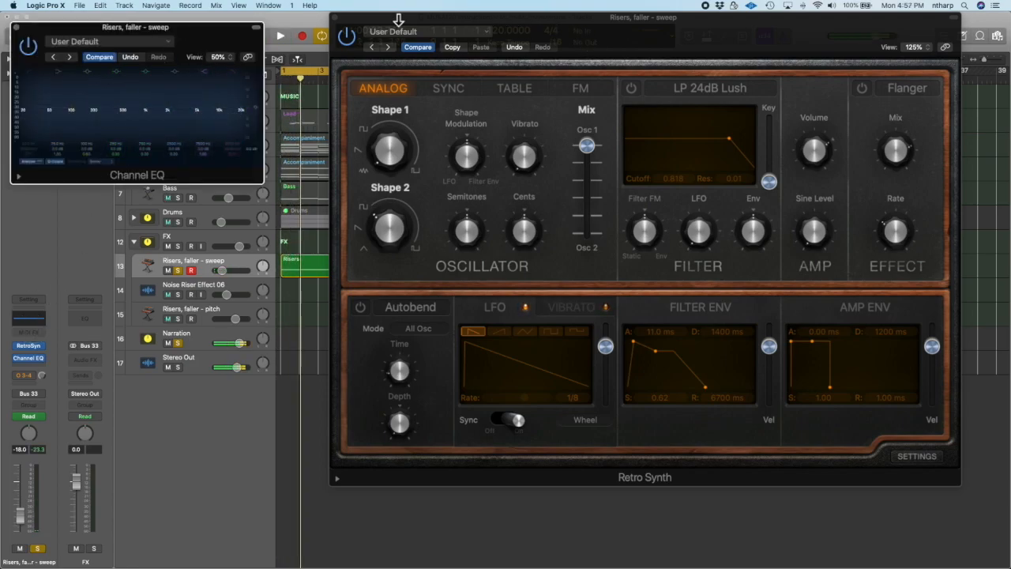
left_click_drag(57, 31, 147, 82)
left_click(63, 80)
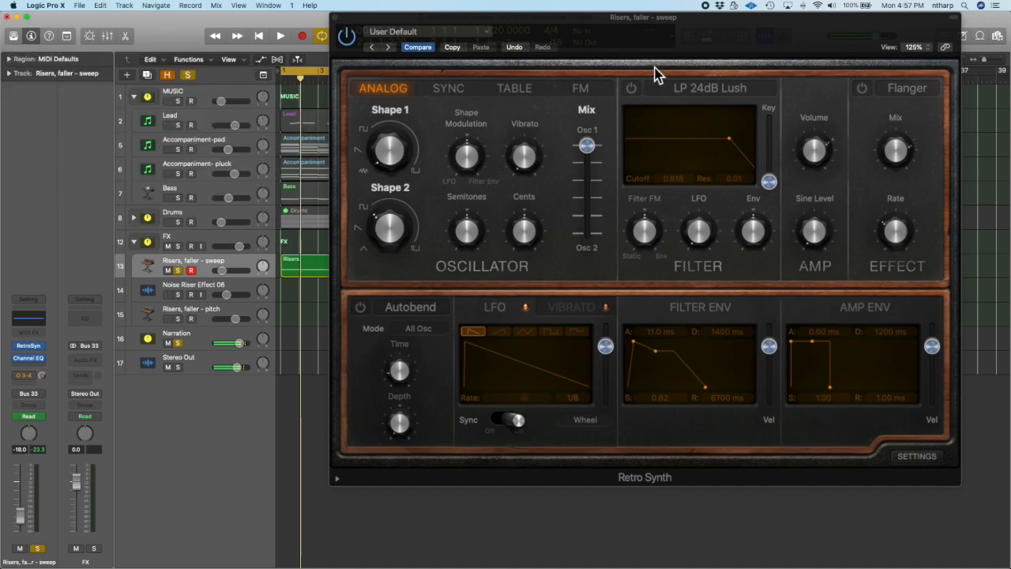
Set the LP 24dB Lush filter to cutoff 0.174 and resonance 0.24, and audition it with a 10 s filter envelope attack.
left_click_drag(767, 13, 745, 34)
left_click_drag(706, 139, 626, 132)
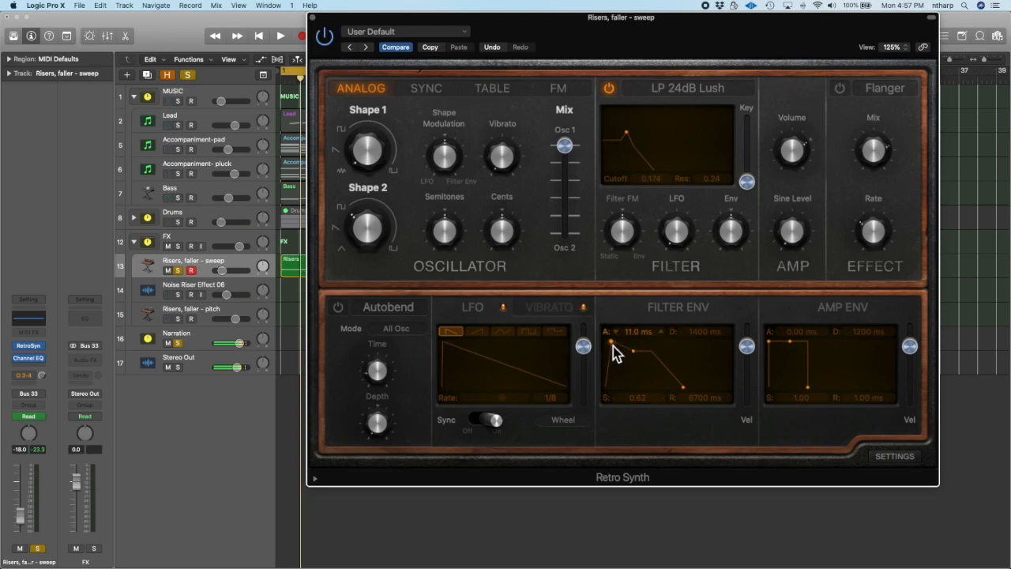
mouse_move(615, 353)
left_mouse_down()
mouse_move(684, 337)
mouse_move(684, 345)
mouse_move(622, 342)
left_mouse_up()
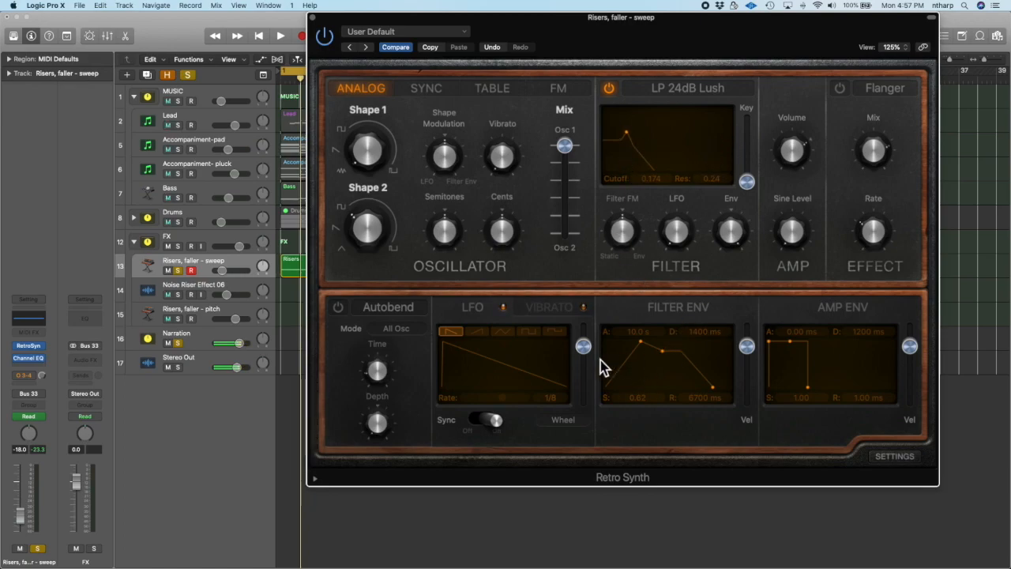
key("space")
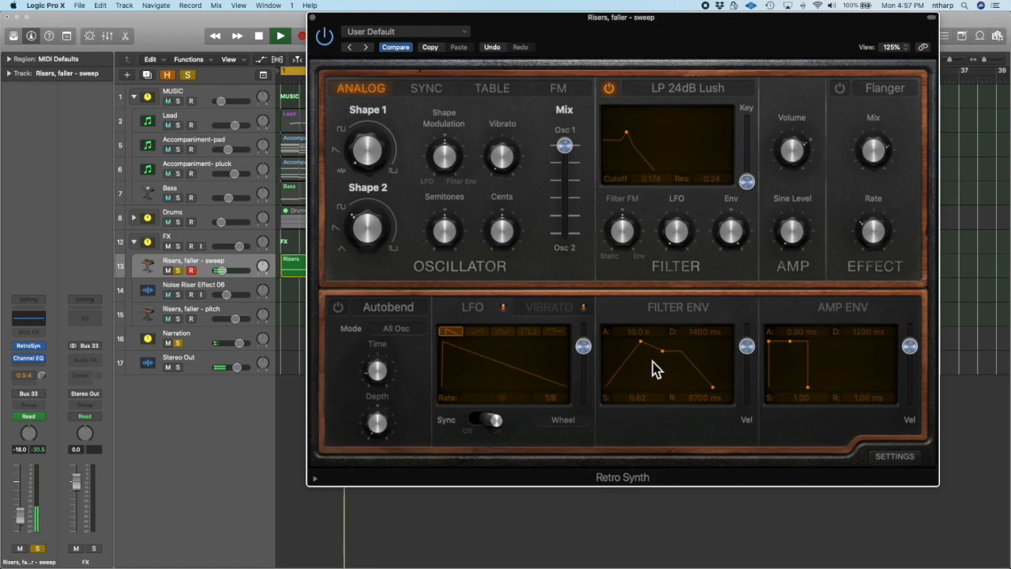
Reshape the filter envelope for a falling sweep with attack 0 ms, decay 10 s and sustain 0, and play it.
left_click_drag(662, 351, 697, 445)
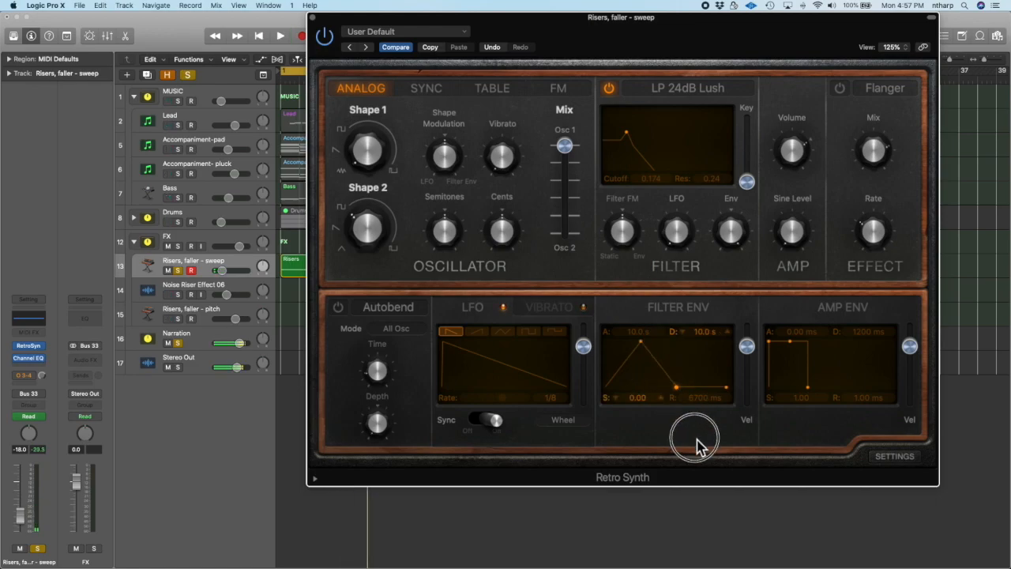
left_click_drag(628, 344, 565, 322)
key("space")
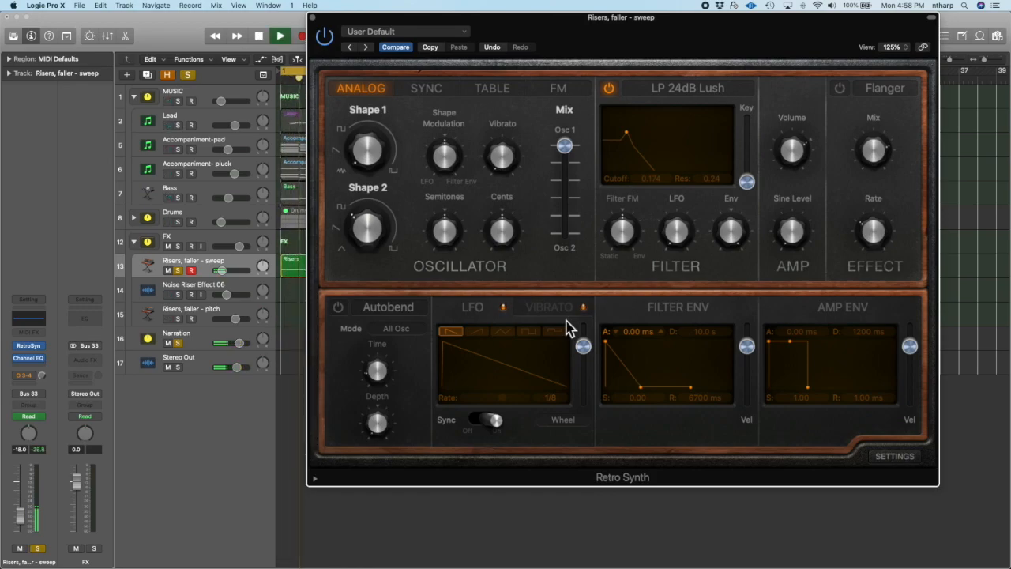
key("space")
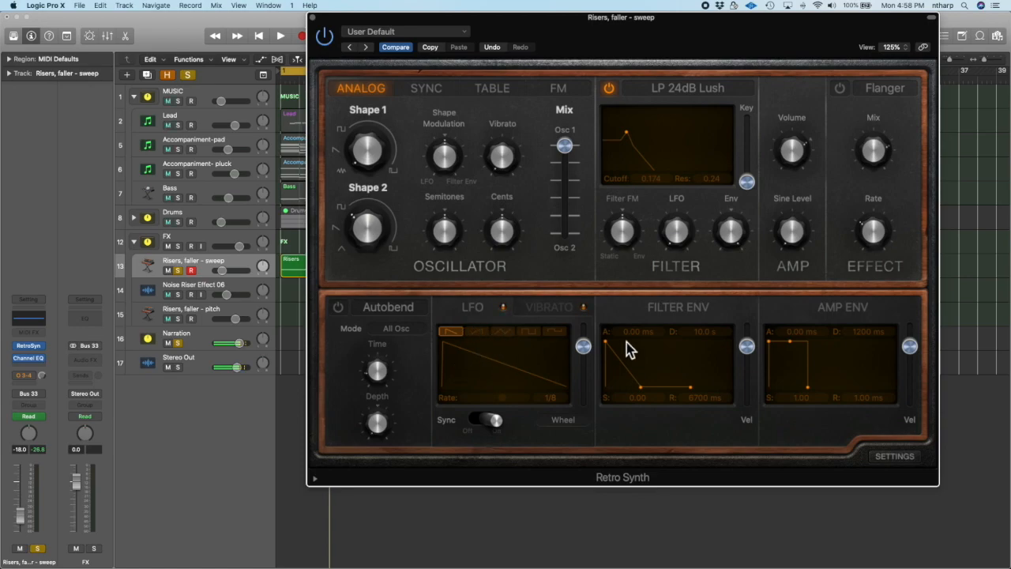
Reset the filter's Env amount to 0.00 and lower the LFO's Wheel slider to 0.00, leaving LFO sync on.
left_click(730, 232, "alt")
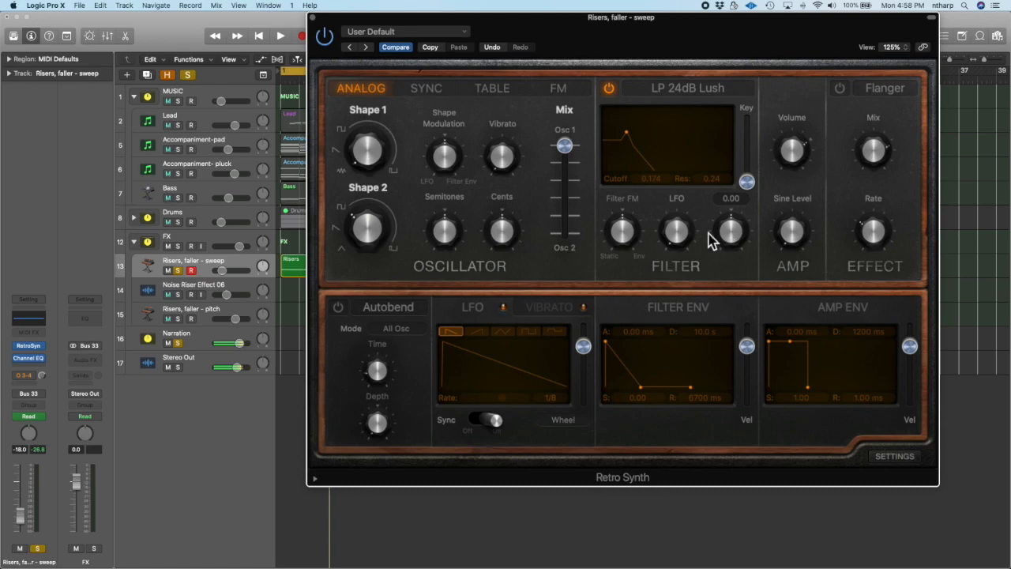
left_click_drag(582, 346, 576, 535)
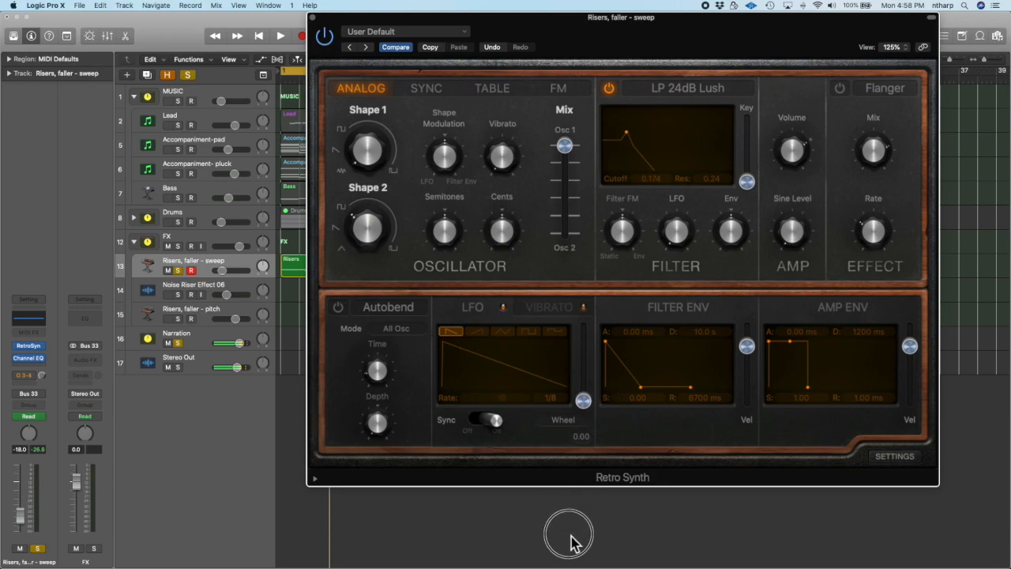
left_click(492, 418)
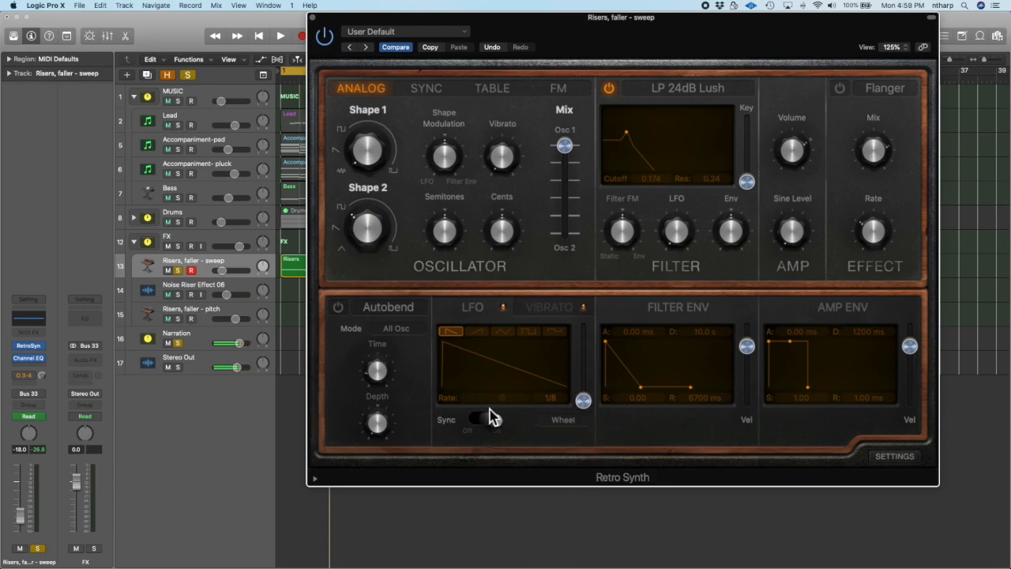
left_click(488, 418)
Choose the rising sawtooth LFO at a 2-bar rate, raise the filter's LFO amount to about 0.69, and play the riser.
left_click(477, 333)
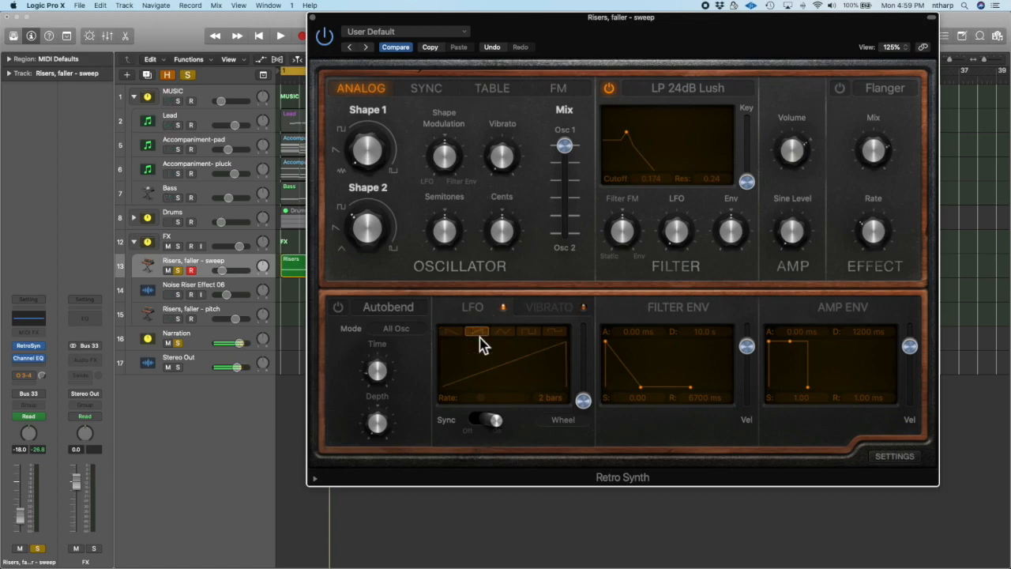
left_click_drag(680, 238, 682, 172)
key("space")
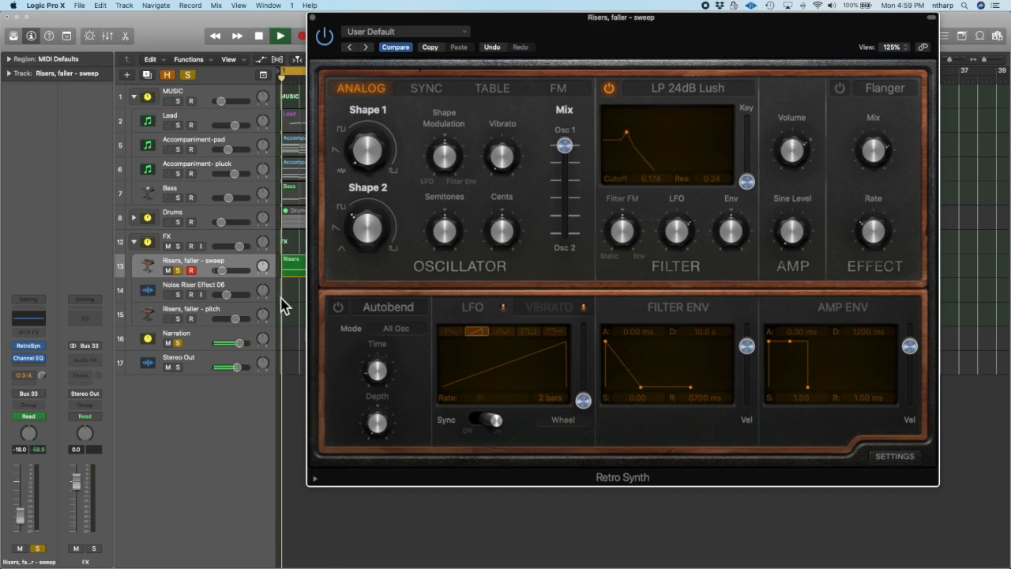
Raise the sweep track's volume to -9.8 dB and set the LFO rate to 4 bars while listening through to bar 5.
left_click_drag(221, 270, 227, 270)
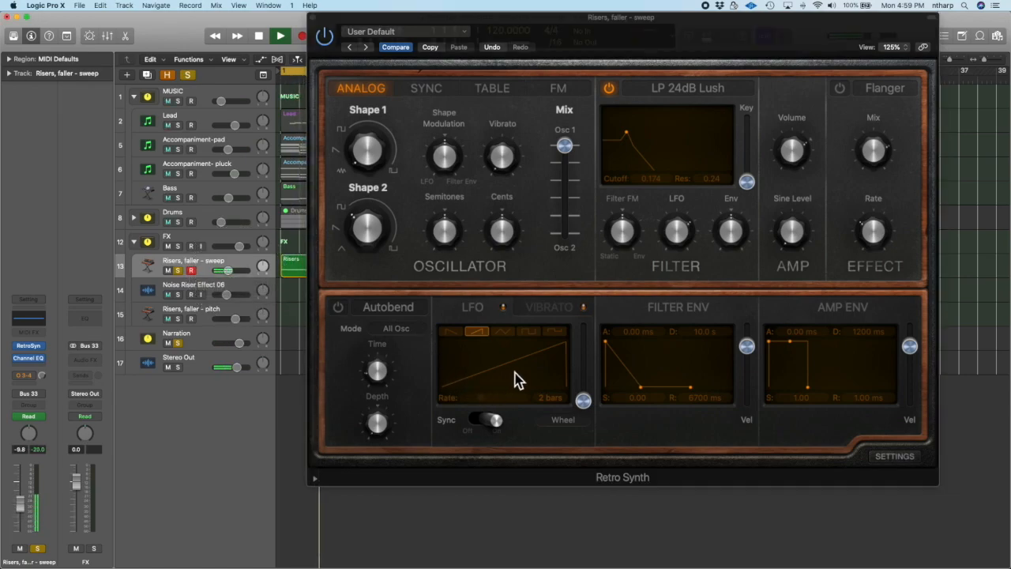
left_click_drag(481, 400, 473, 399)
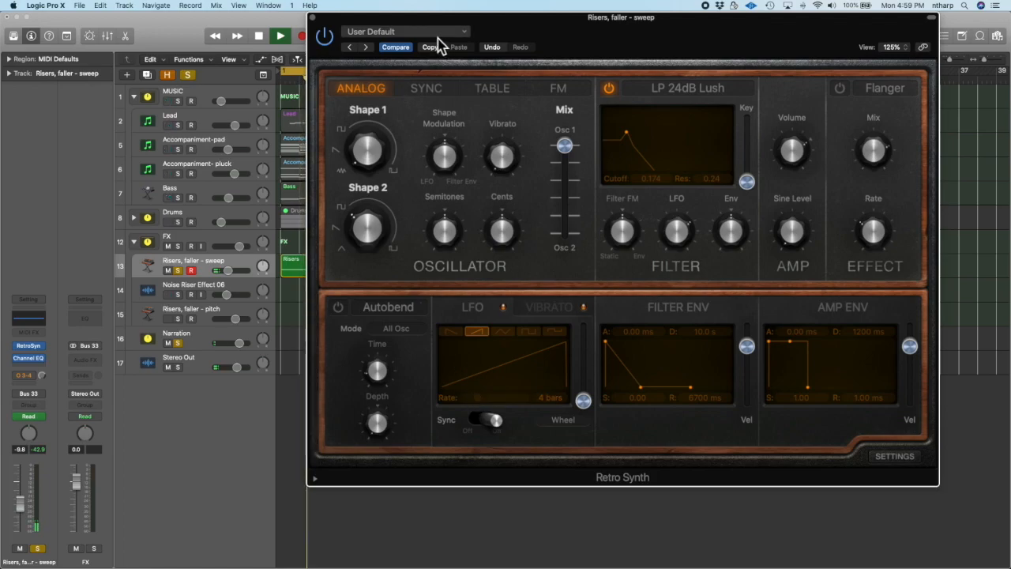
left_click_drag(442, 23, 576, 34)
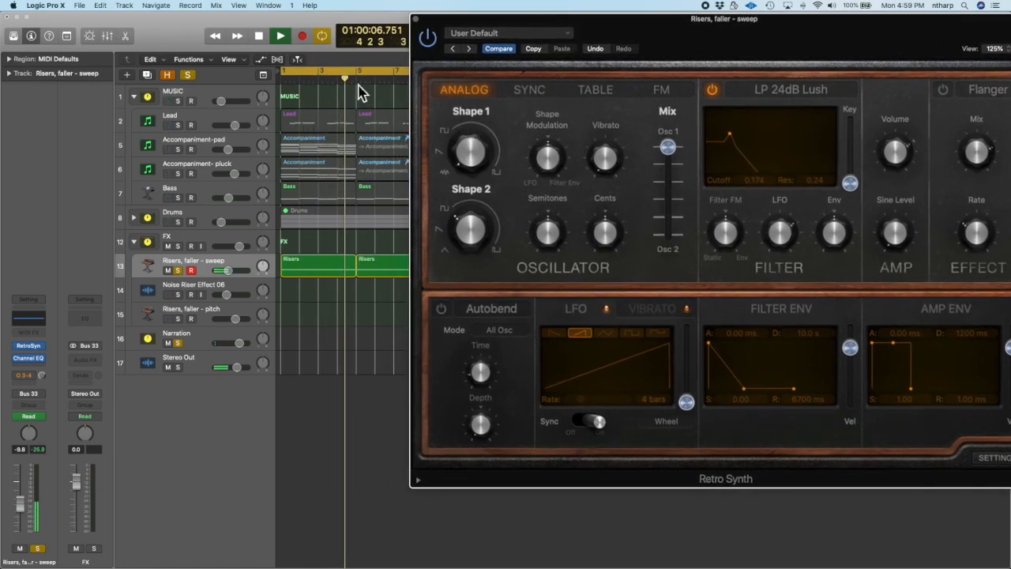
key("space")
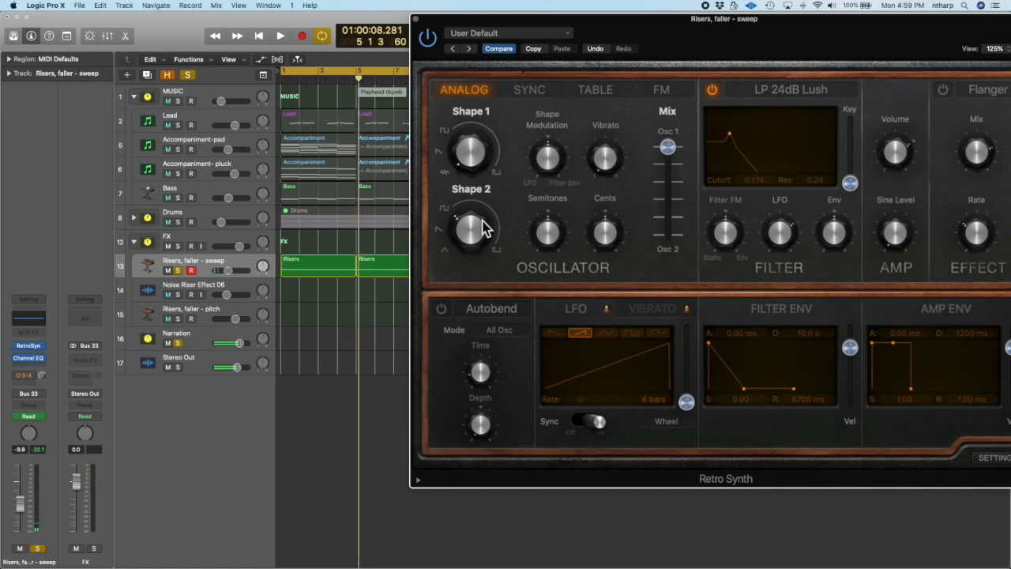
Switch the LFO to the descending sawtooth, play the falling sweep from the start, and uncover more of the Risers regions.
left_click(555, 334)
key("Return")
key("space")
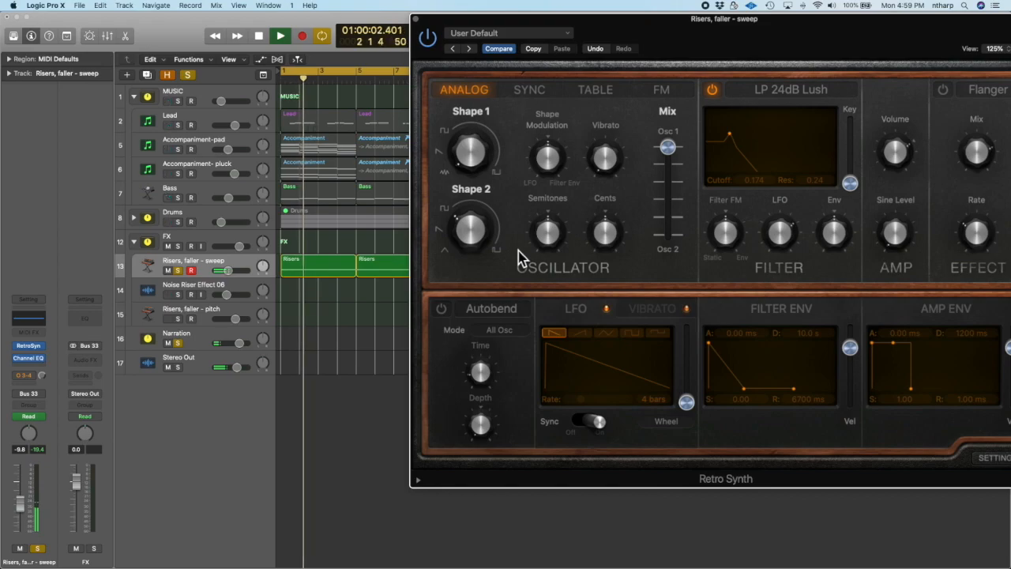
key("space")
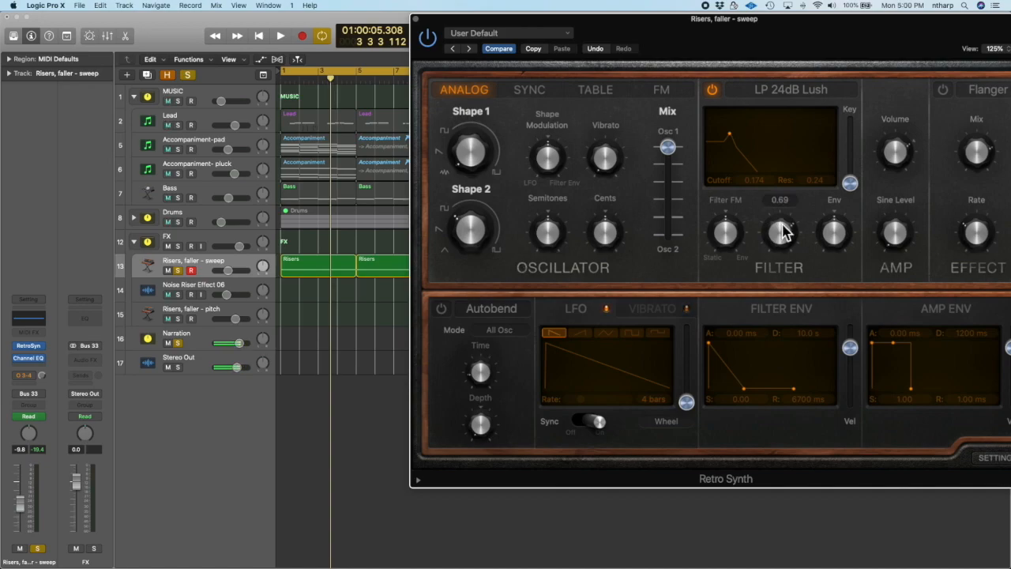
left_click_drag(728, 40, 809, 38)
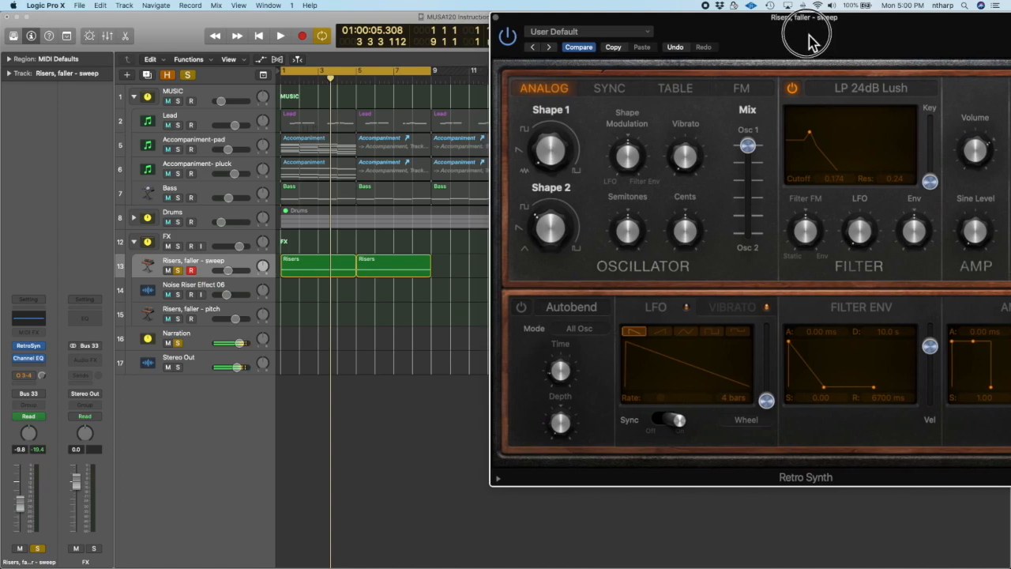
Show track automation and display the Retro Synth filter Cutoff as the parameter on the risers sweep track.
mouse_move(686, 156)
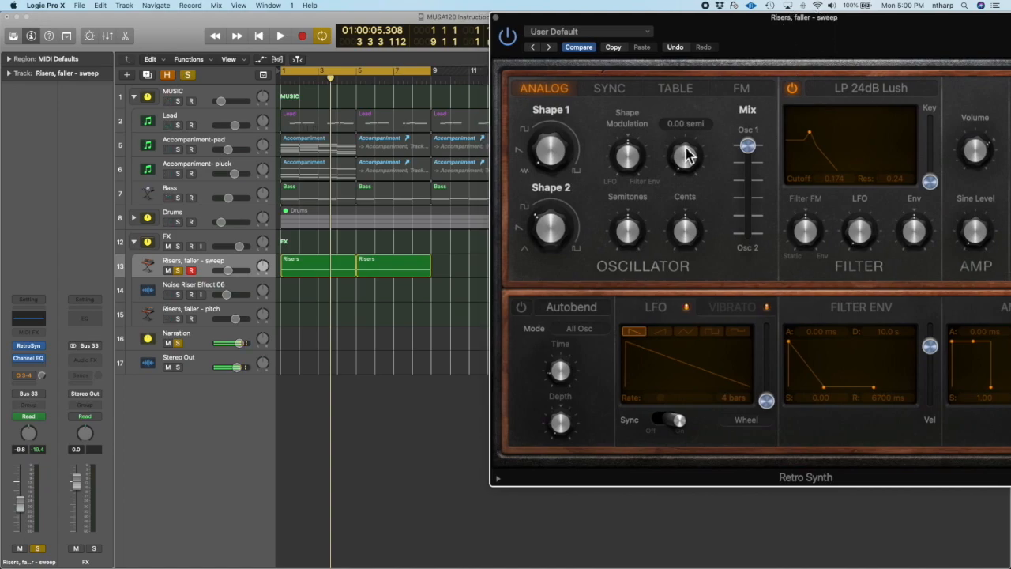
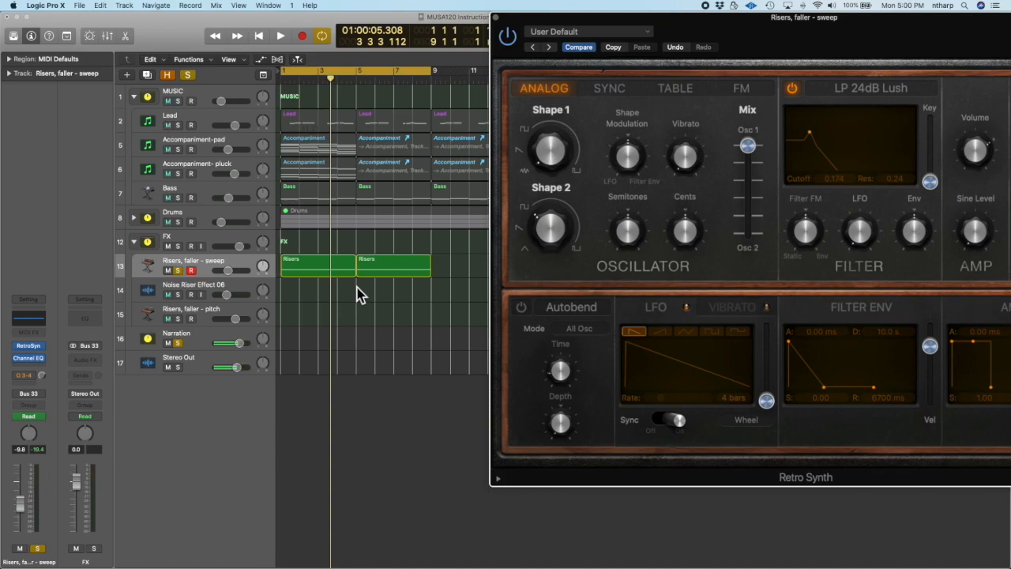
left_click(261, 59)
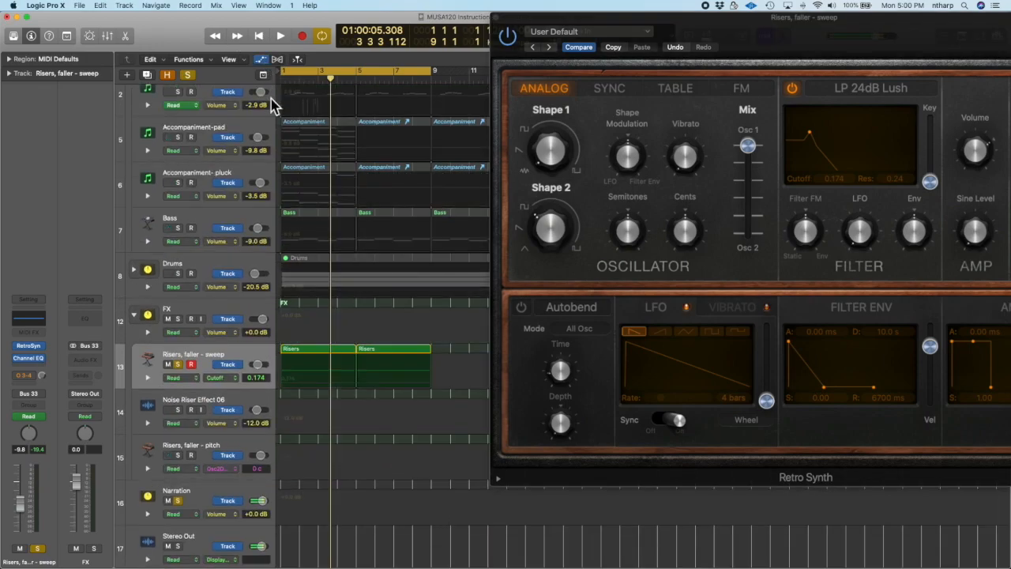
scroll(241, 391, "down", 1)
left_click(236, 371)
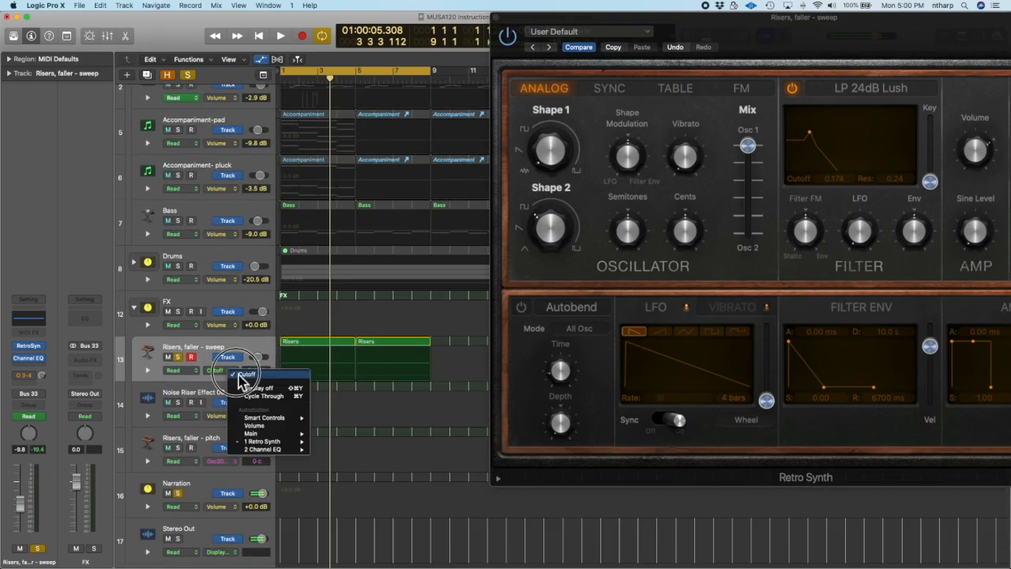
mouse_move(264, 441)
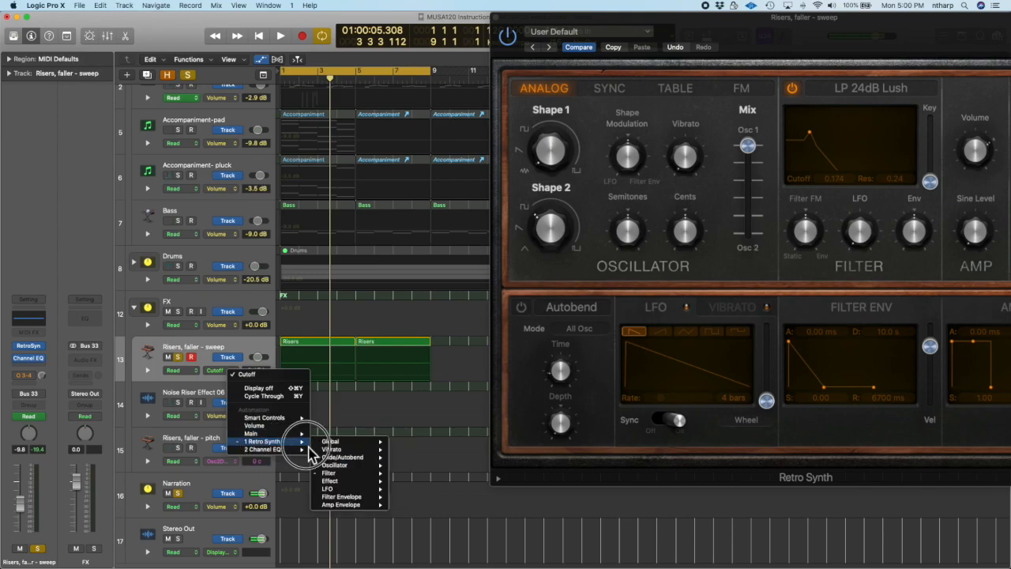
mouse_move(346, 474)
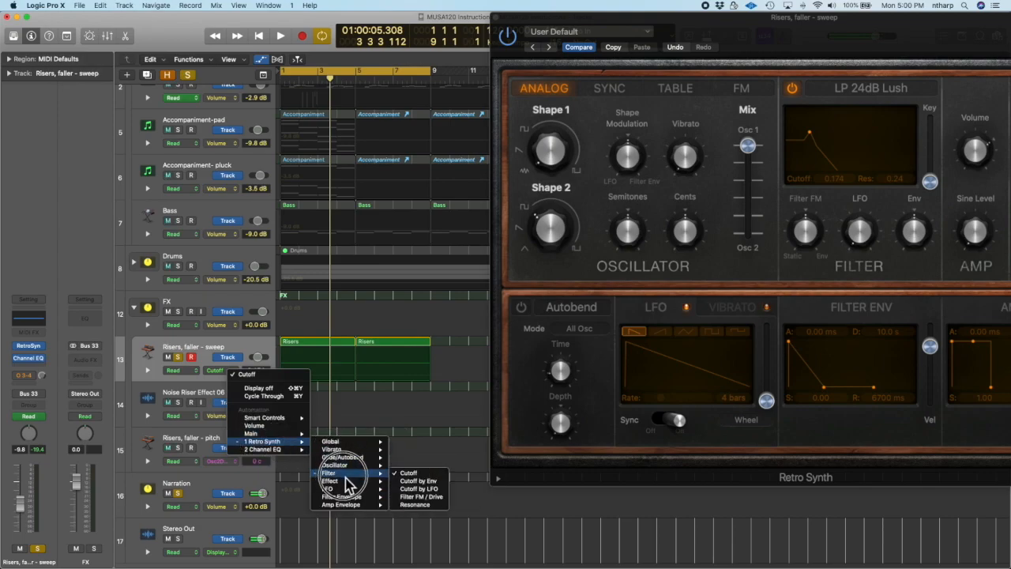
left_click(411, 473)
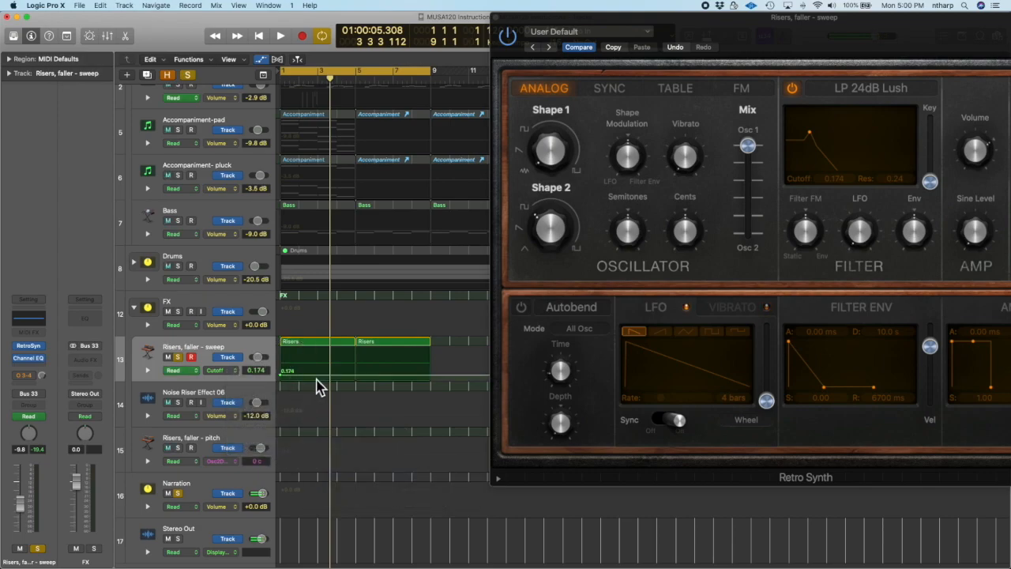
Draw a rising Cutoff ramp from near zero at bar 1 to 1.000 at bar 8 and play it from the start.
left_click_drag(413, 376, 414, 349)
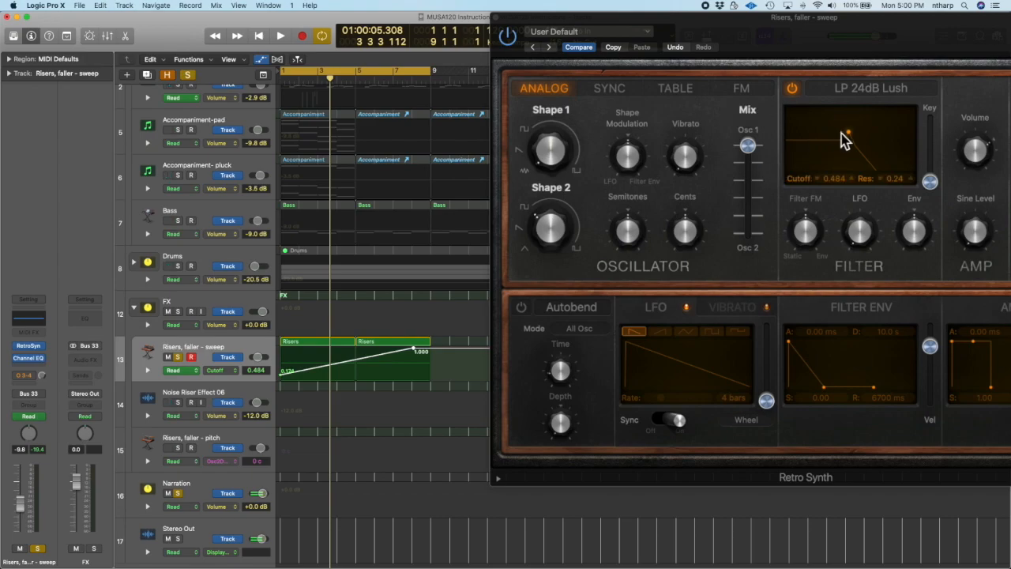
left_click_drag(285, 371, 286, 375)
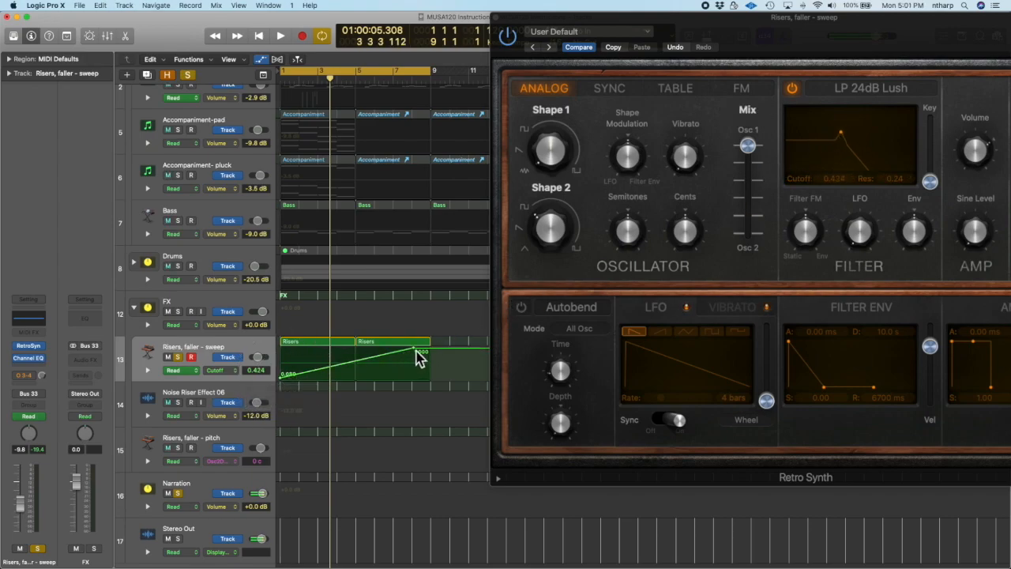
key("Return")
key("space")
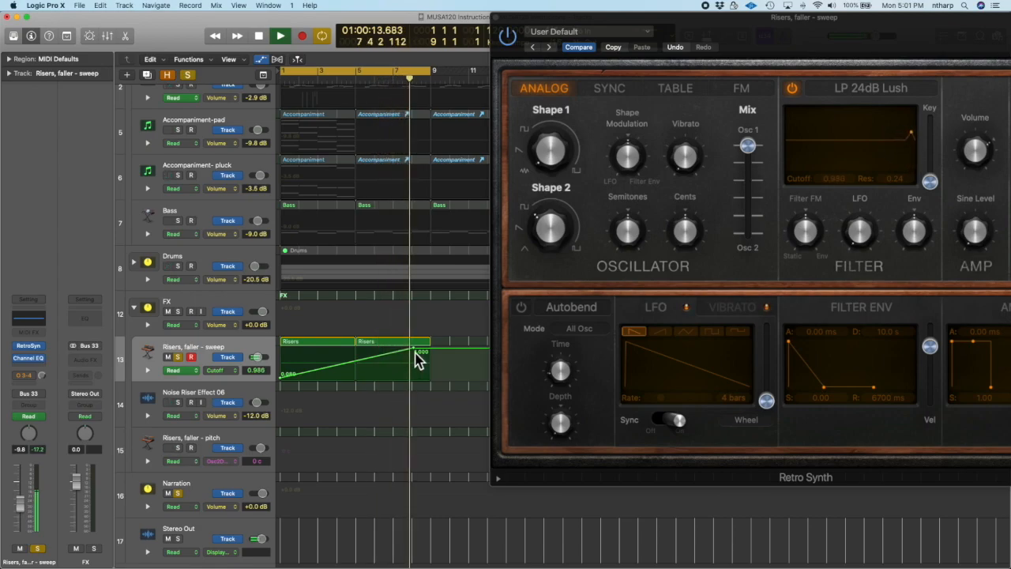
key("space")
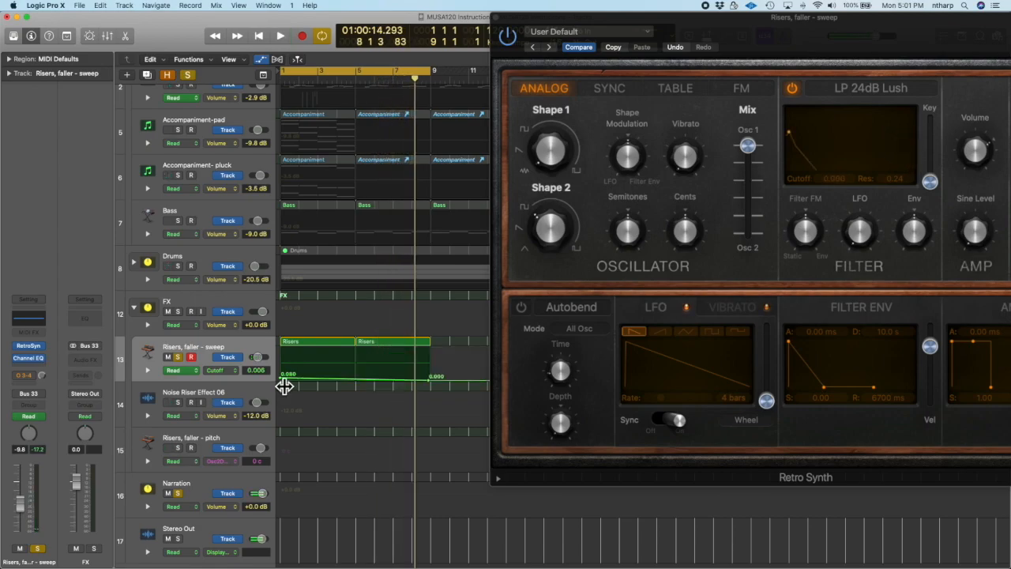
Reshape the Cutoff automation to start at 1.000, dip to 0.000 at bar 5, and rise to 1.000 at bar 9.
left_click_drag(283, 385, 286, 349)
left_click(359, 366)
left_click_drag(359, 369, 360, 378)
left_click(430, 377)
left_click_drag(431, 377, 430, 351)
Play the sweep with the full mix and set its track volume to -18.5 dB.
key("space")
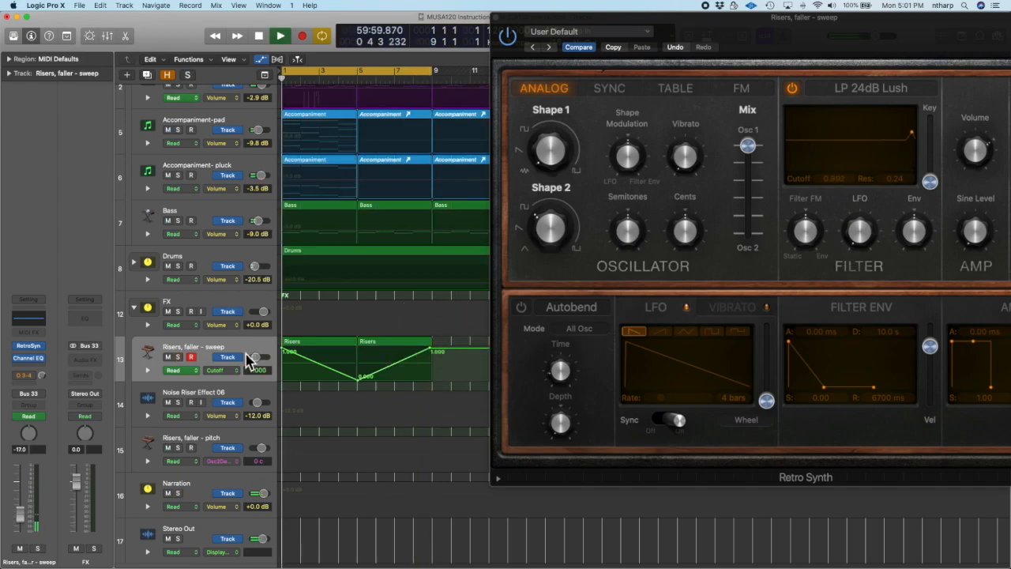
left_click_drag(258, 357, 254, 357)
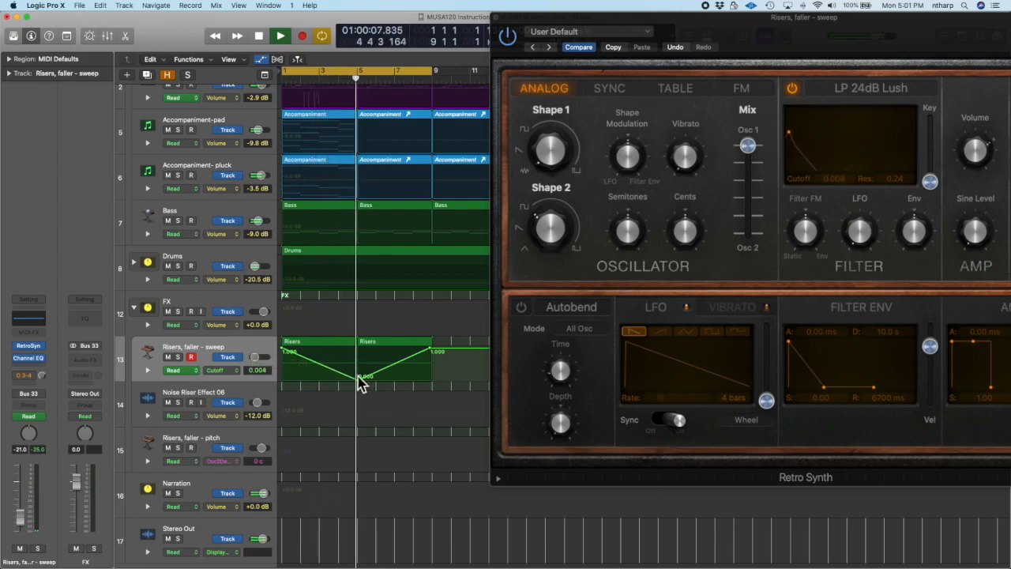
left_click_drag(254, 357, 256, 357)
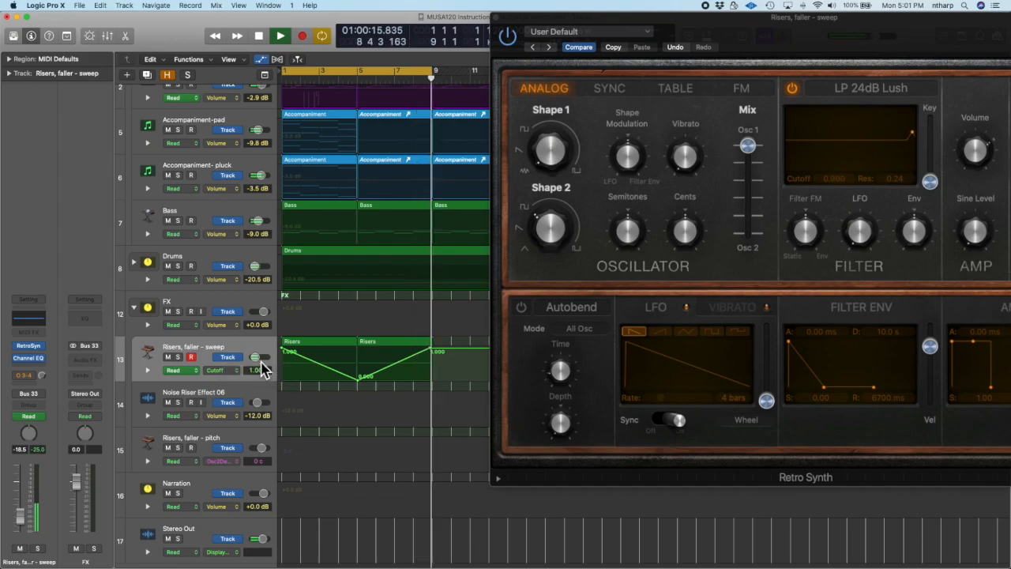
key("space")
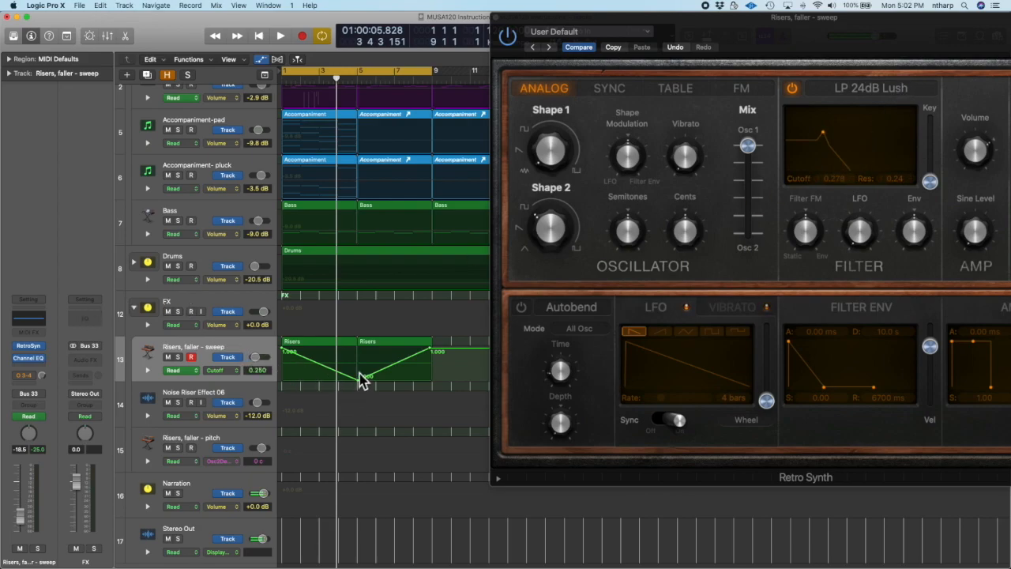
Hide the automation, copy both Risers regions onto the track below, and rename that track "Risers, faller - pitch".
key("a")
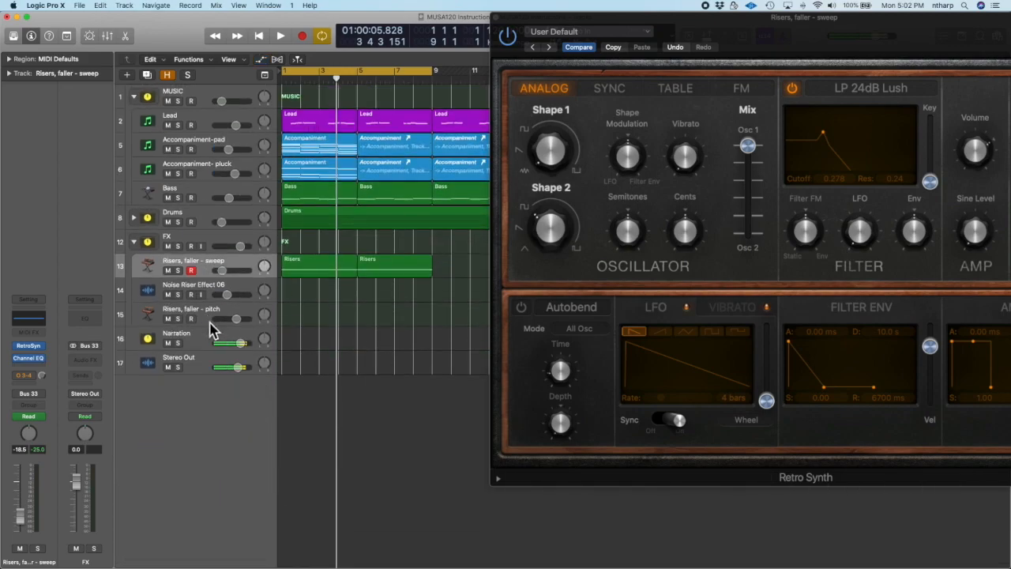
left_click_drag(450, 272, 316, 302)
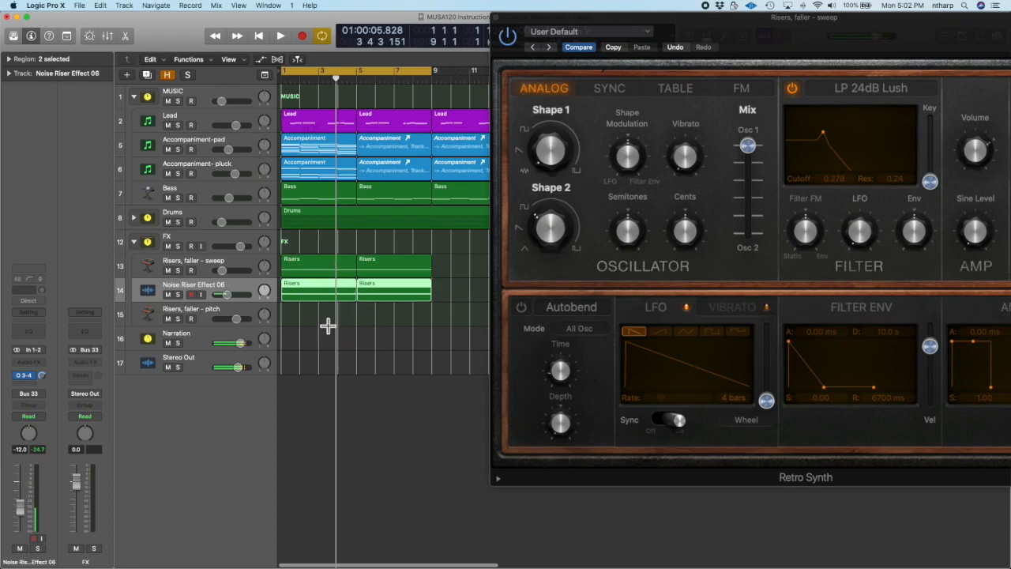
double_click(165, 282)
type("Ri")
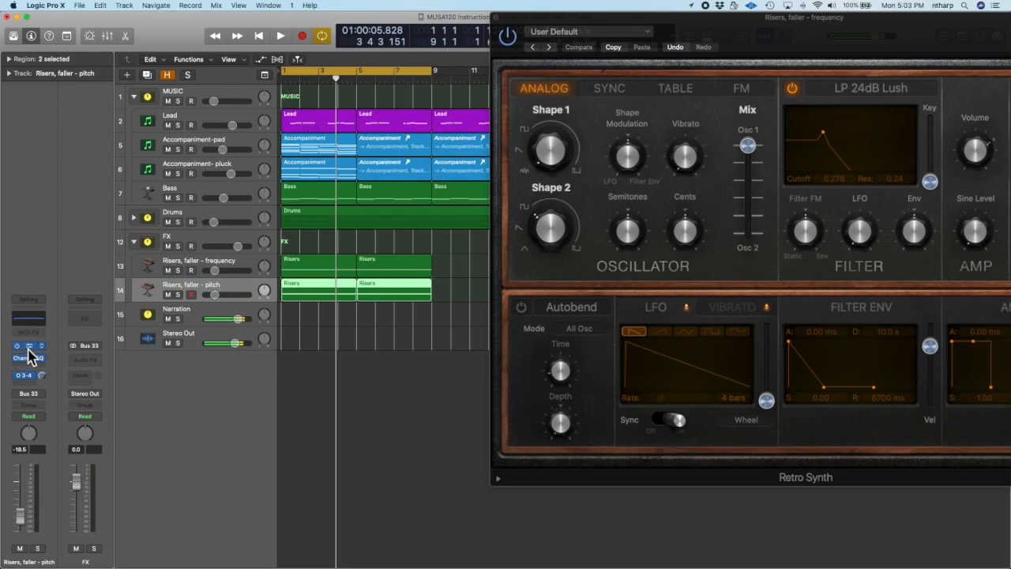
Open the pitch track's Retro Synth and set the track's volume to -13.8 dB.
left_click(30, 354)
left_click_drag(134, 57, 147, 131)
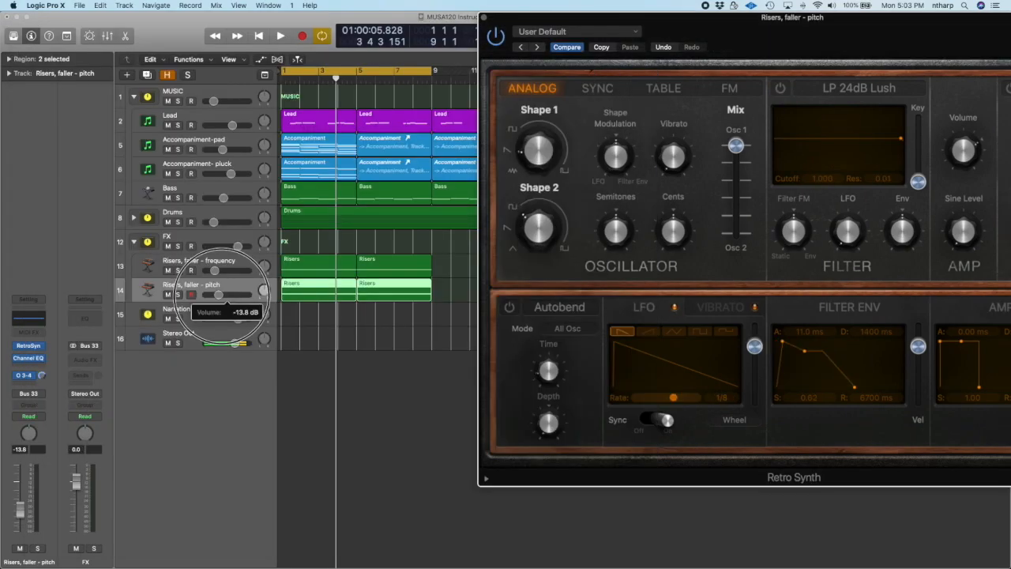
left_click(219, 293)
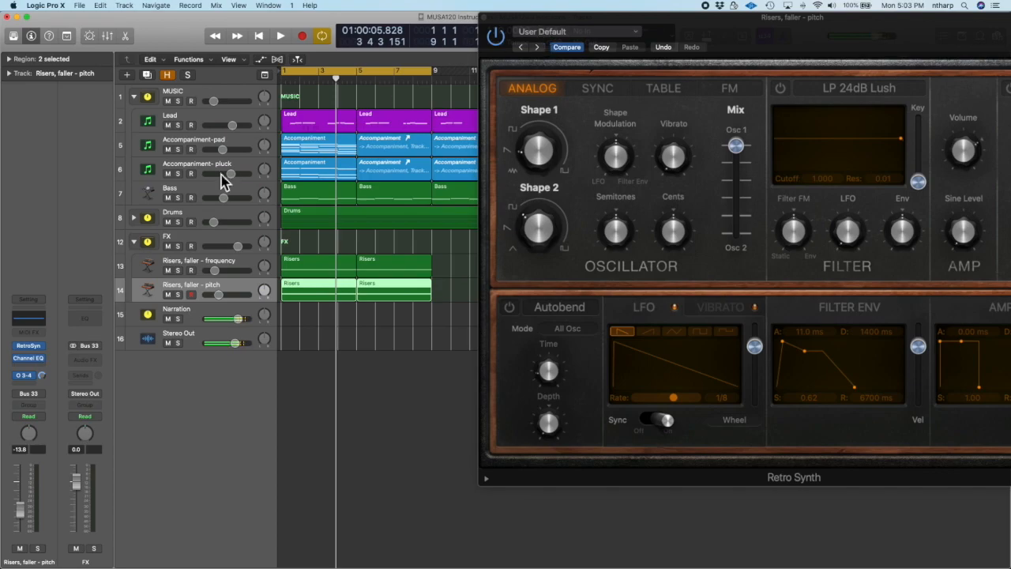
Set oscillator Shape 2 to 50.0% and move the oscillator mix fully to Osc 2.
left_click_drag(512, 237, 591, 464)
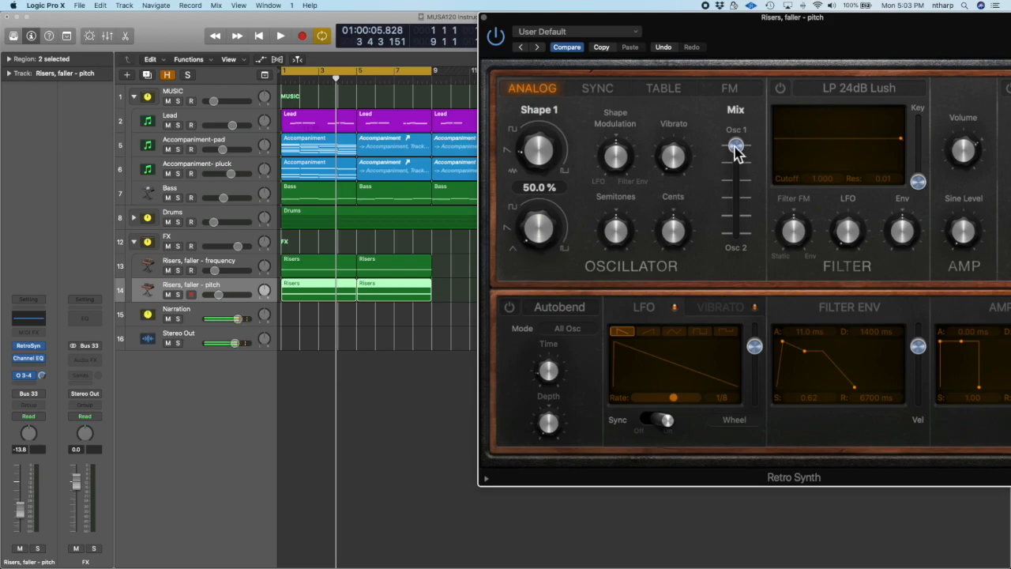
left_click_drag(734, 148, 725, 285)
left_click_drag(767, 22, 734, 22)
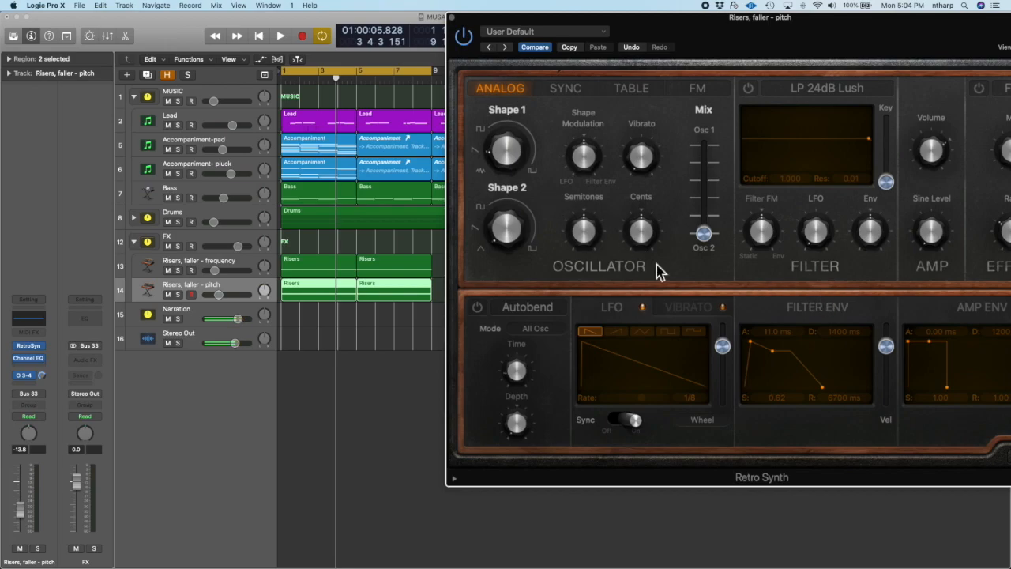
Solo the pitch track and replace its Retro Synth instrument with ES2.
left_click(688, 307)
key("s")
left_click(29, 346)
mouse_move(77, 314)
left_click(177, 316)
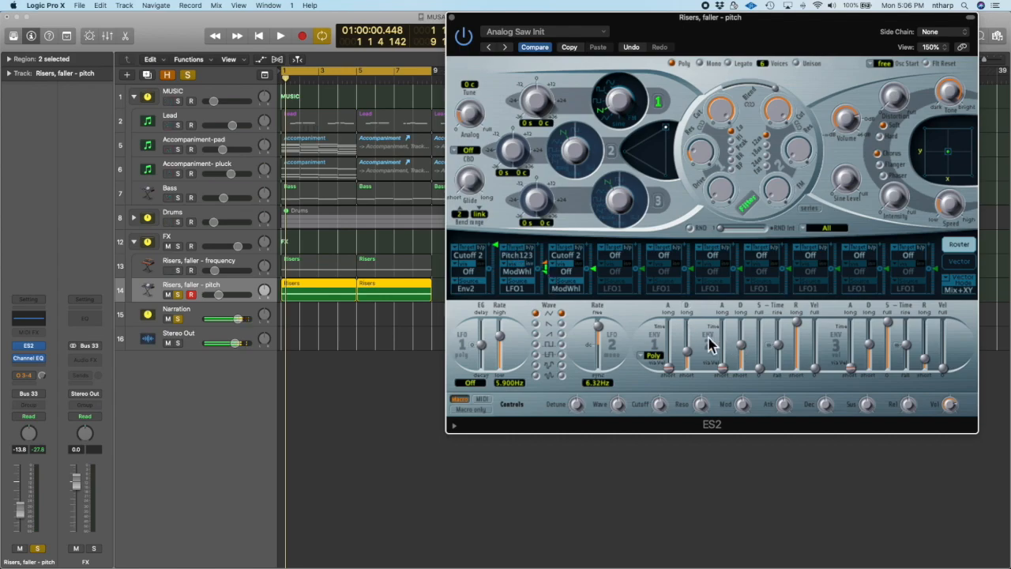
Route Env2 to Pitch 1 in the first ES2 router slot and lengthen Envelope 2's decay to 350 ms during playback.
left_click(466, 255)
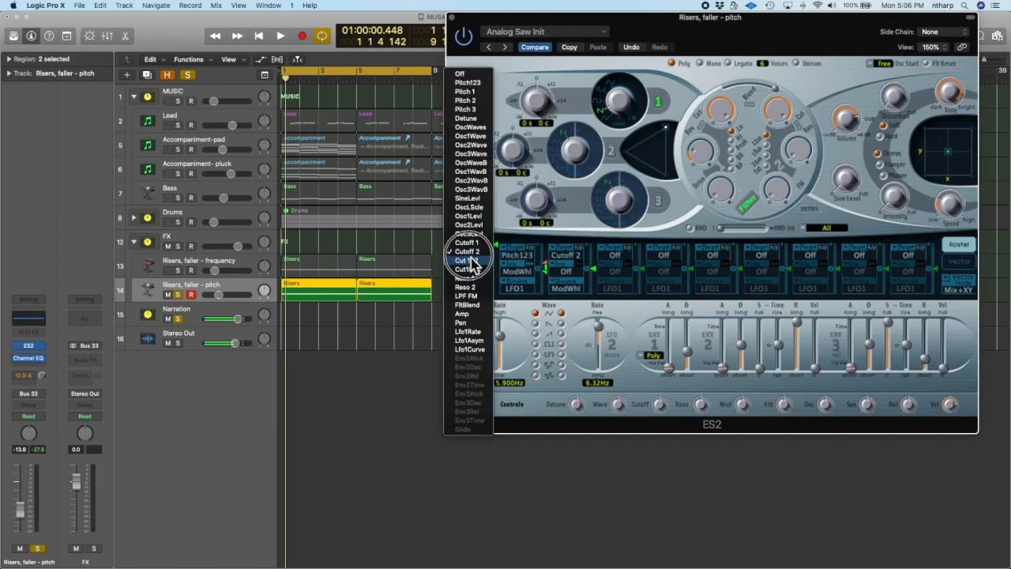
left_click(473, 91)
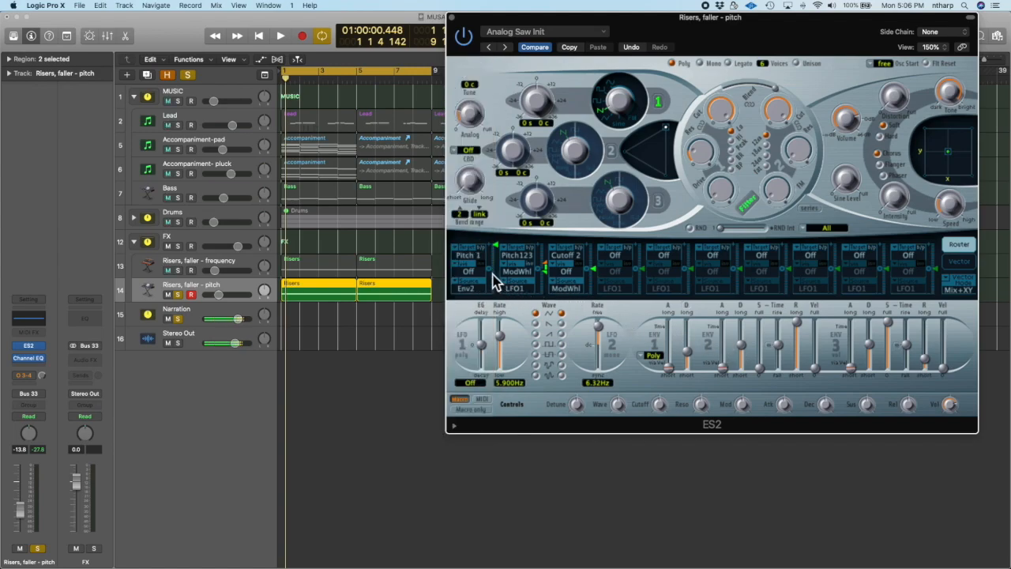
left_click_drag(739, 358, 751, 322)
key("space")
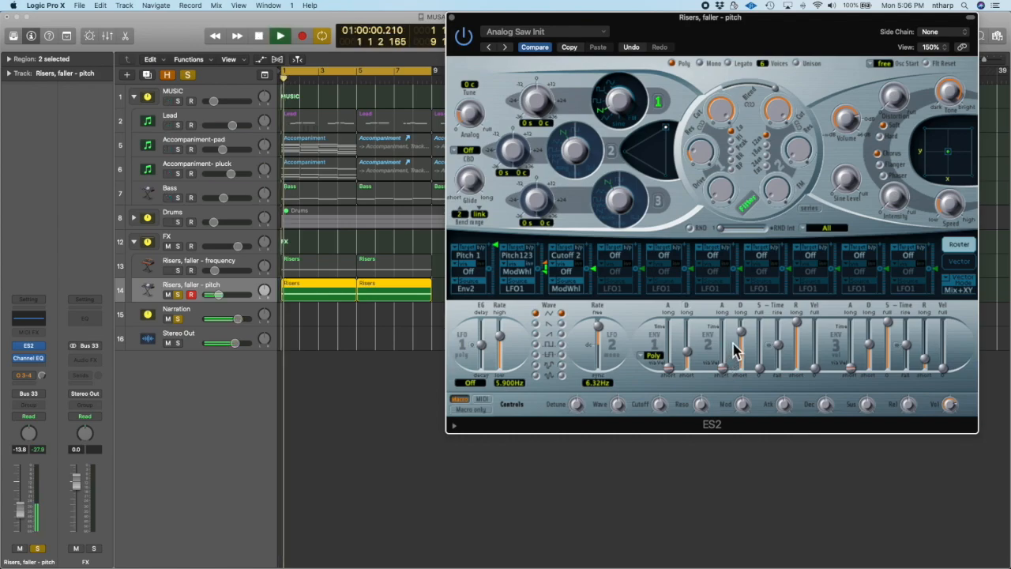
left_click(747, 338)
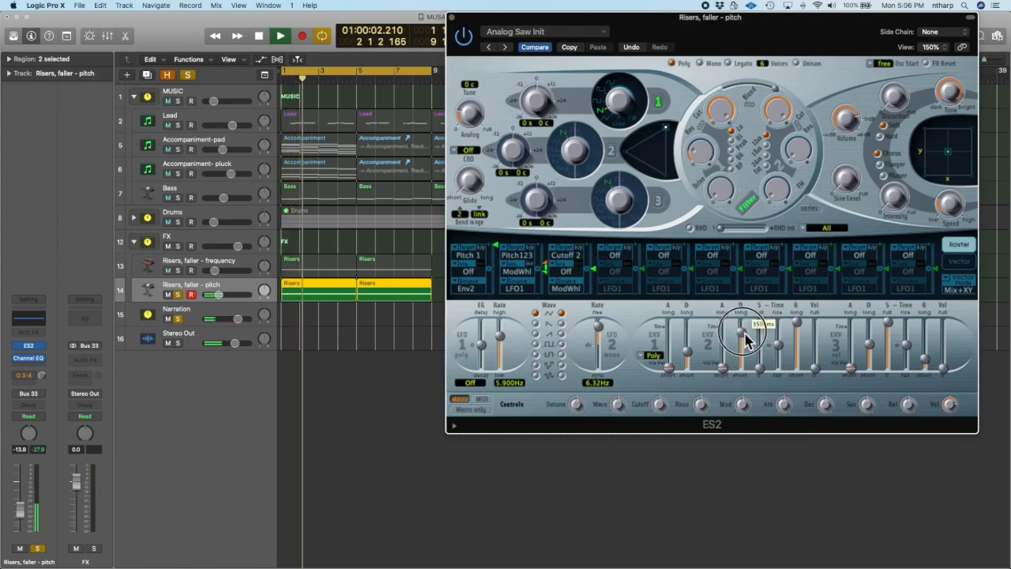
Shorten Envelope 2's decay slightly and replay the falling pitch.
mouse_move(746, 338)
left_mouse_down()
mouse_move(750, 359)
mouse_move(742, 353)
left_mouse_up()
key("space")
key("space")
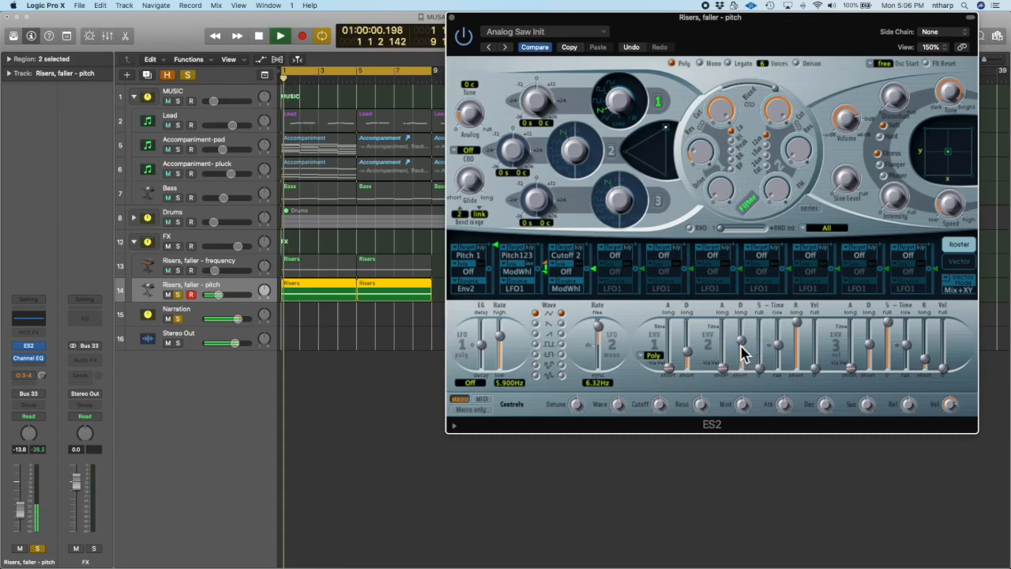
key("space")
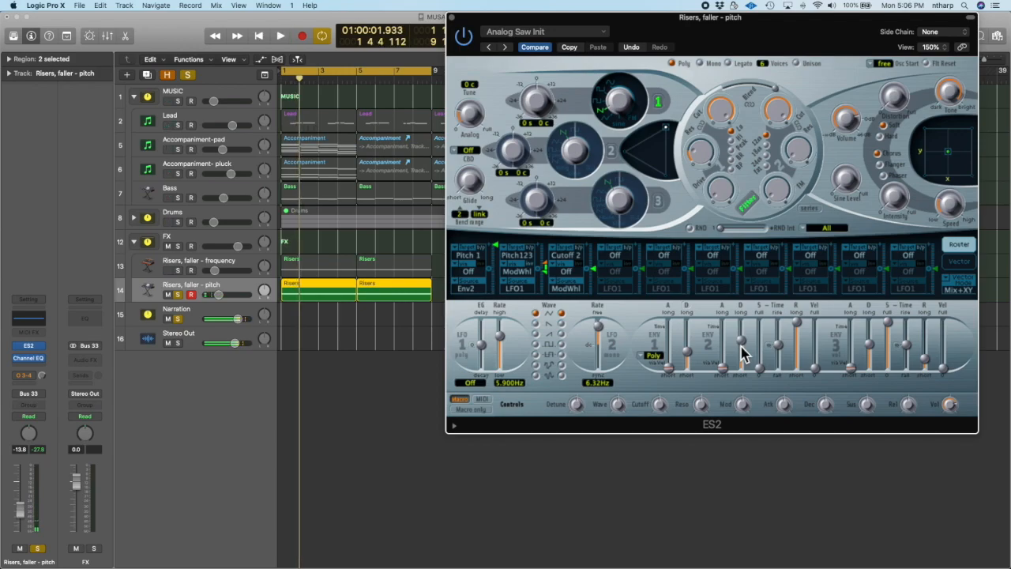
Give Envelope 2 a long attack and the shortest decay, play the pitch effect, and close the ES2 window.
left_click_drag(724, 369, 733, 401)
key("space")
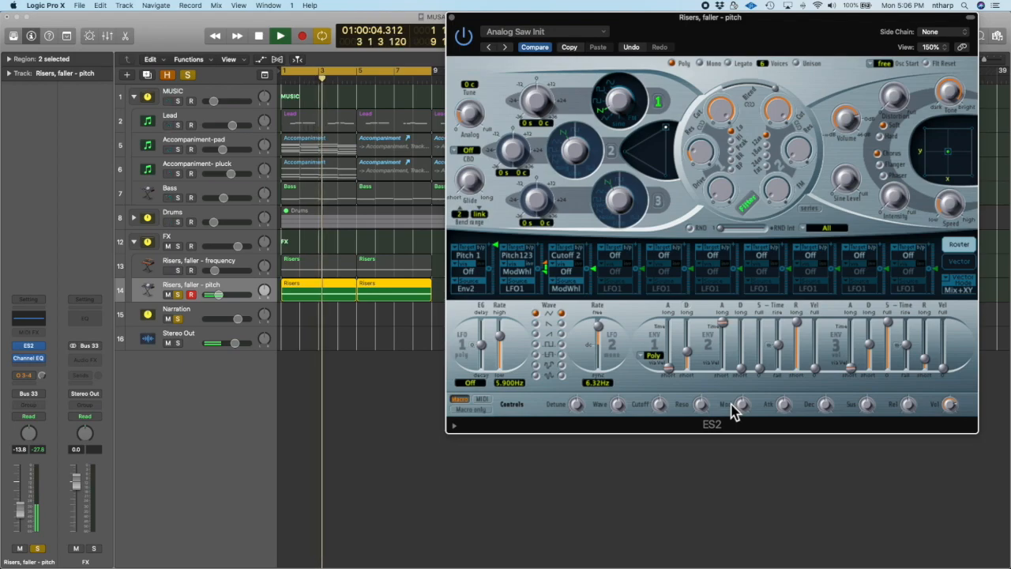
key("space")
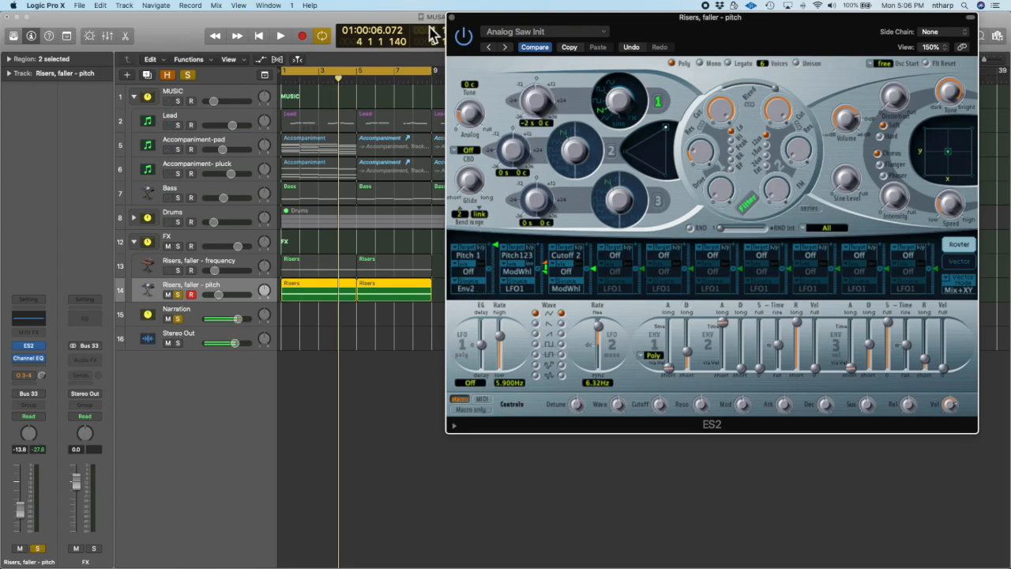
left_click(451, 17)
Choose the rising sawtooth for the pitch track's Retro Synth Vibrato and lower its Wheel slider to 0.00.
left_click(41, 347)
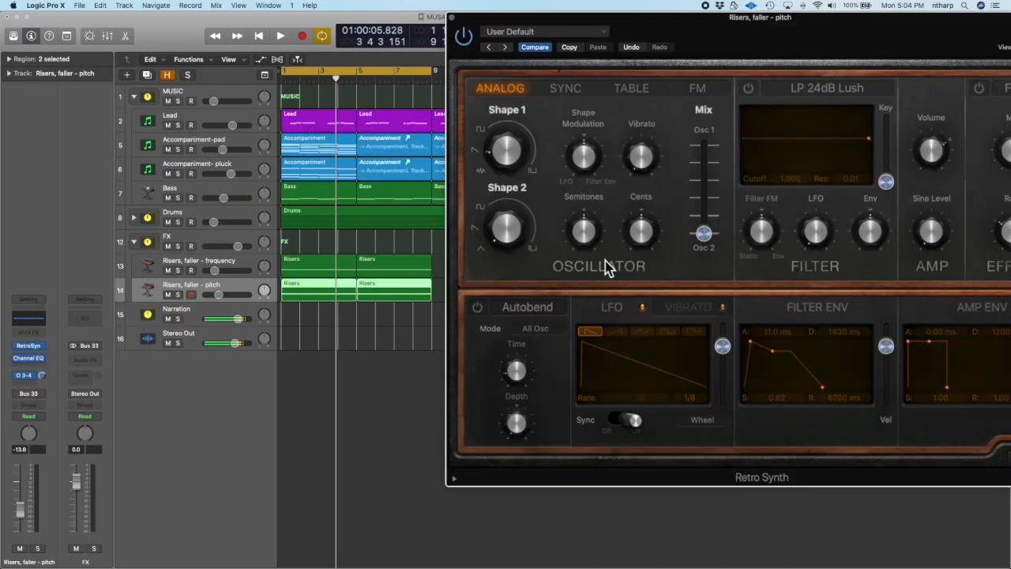
left_click(685, 308)
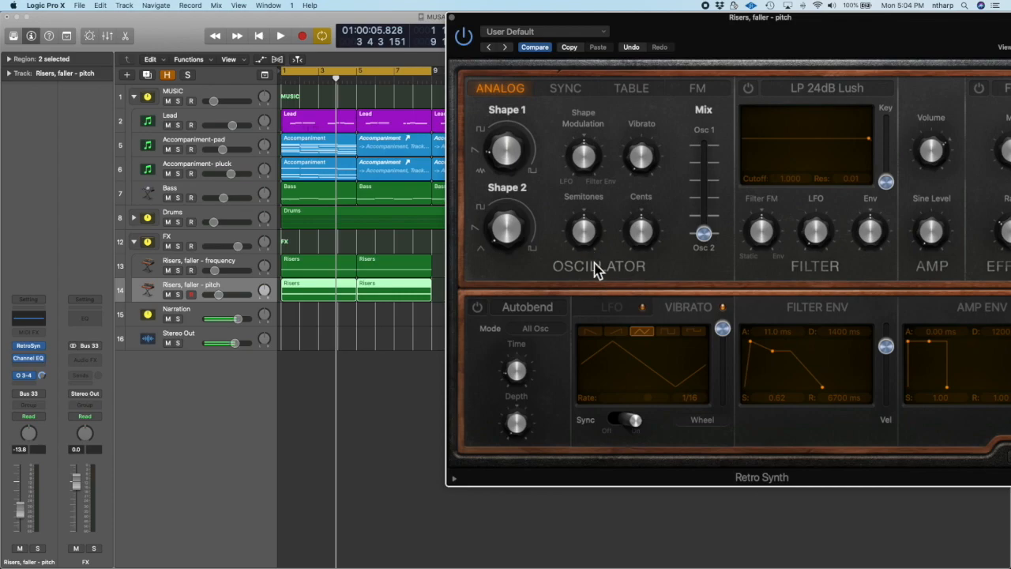
left_click(613, 335)
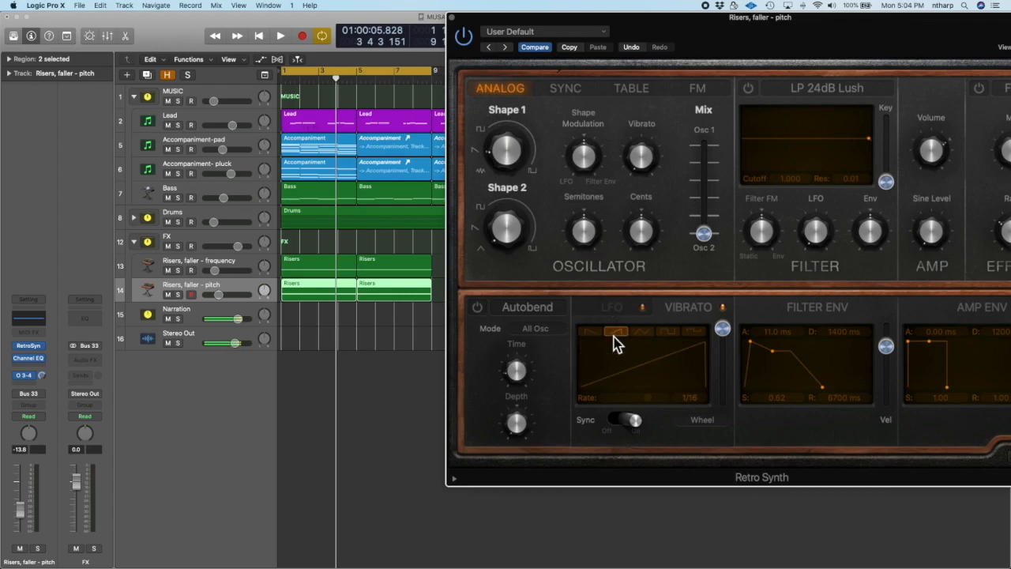
left_click(632, 433)
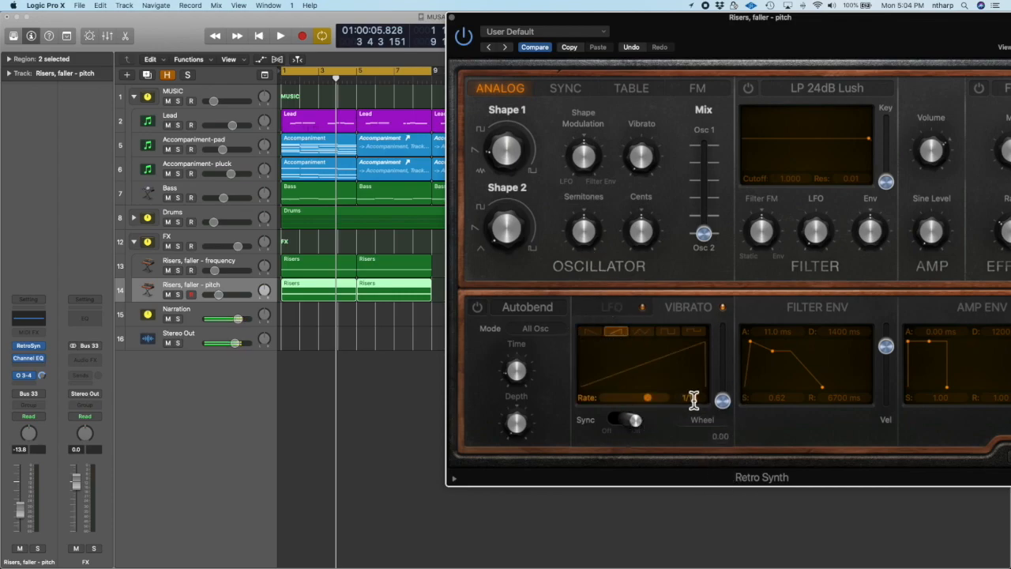
Set the Retro Synth vibrato rate to 4 bars and the oscillator Vibrato amount to 36.0 semi.
left_click_drag(652, 399, 626, 404)
left_click_drag(636, 157, 625, 45)
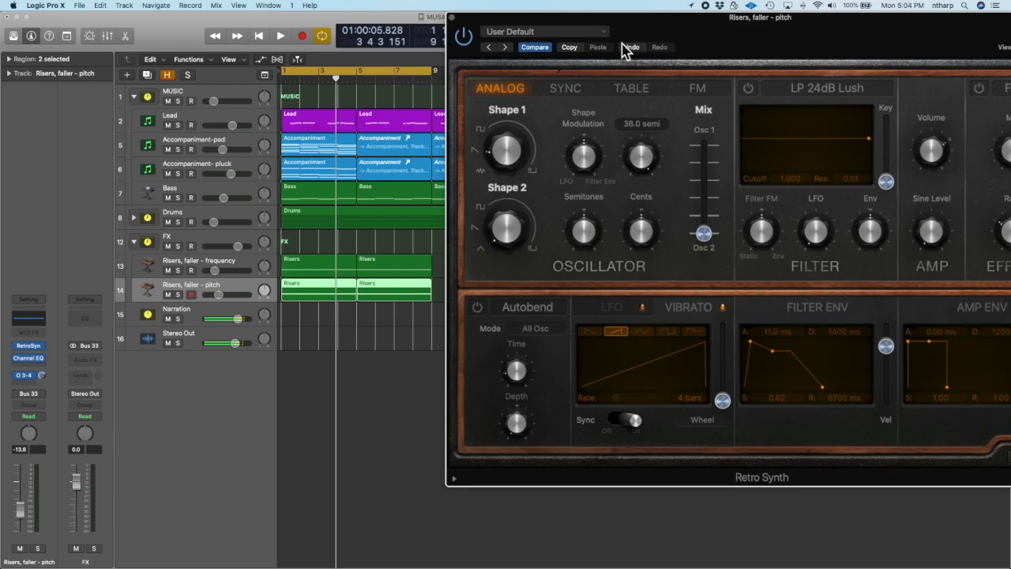
Play the pitch riser track soloed and switch the vibrato waveform to triangle.
key("space")
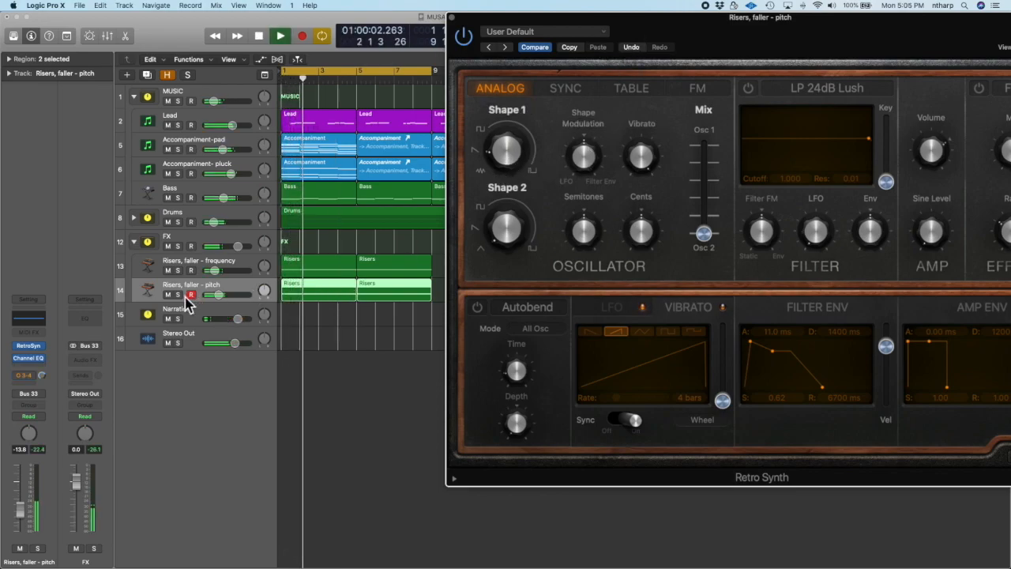
left_click(178, 295)
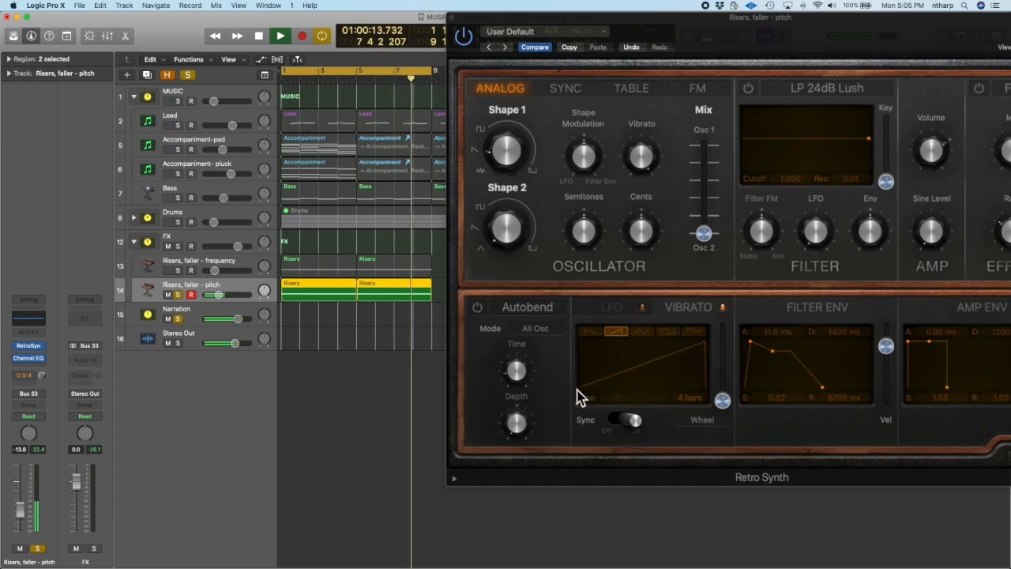
left_click(642, 331)
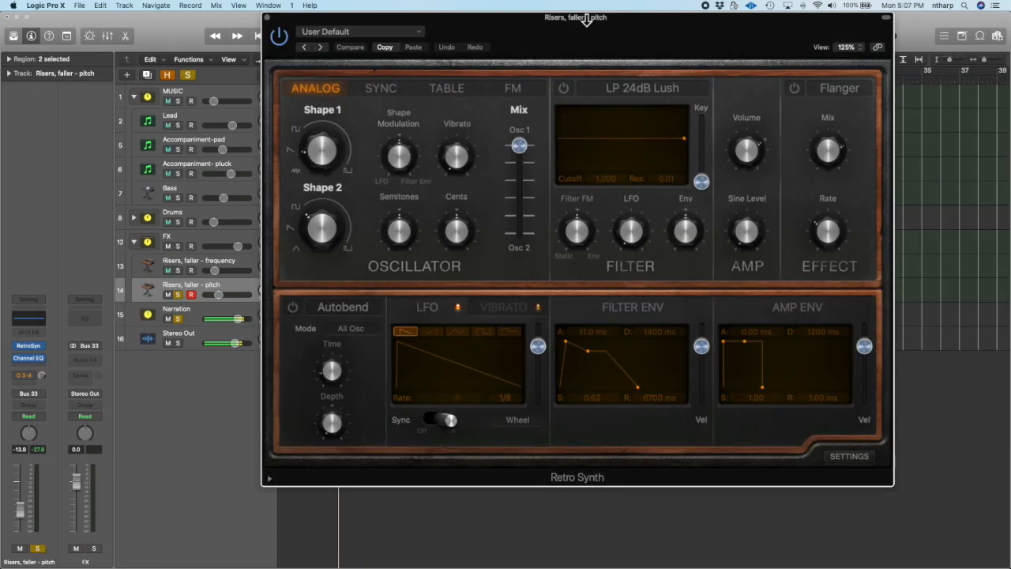
Show track automation and add an oscillator 2 Semitones automation point near bar 4 on the pitch track.
left_click_drag(582, 16, 685, 9)
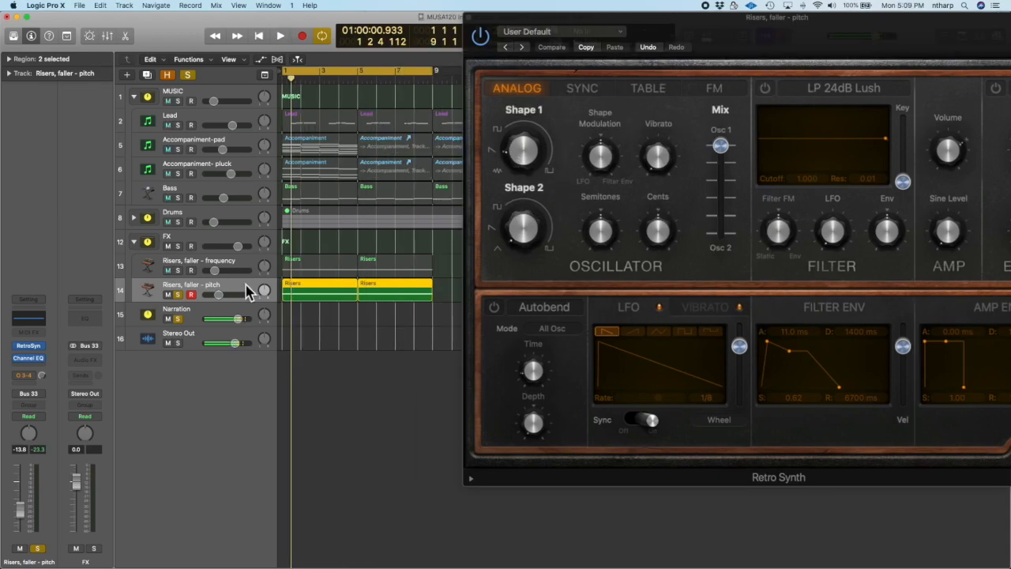
left_click(260, 60)
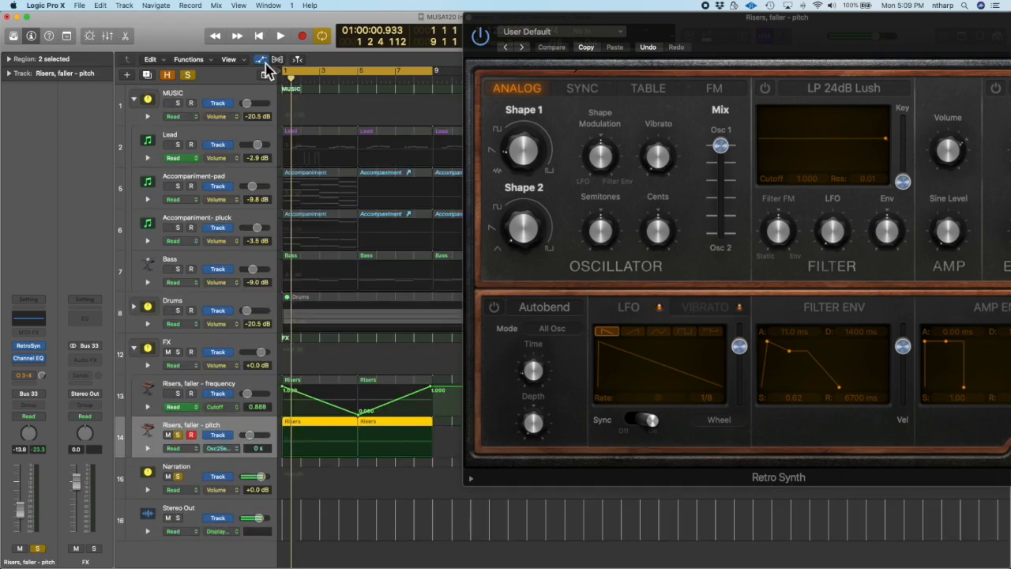
left_click(341, 444)
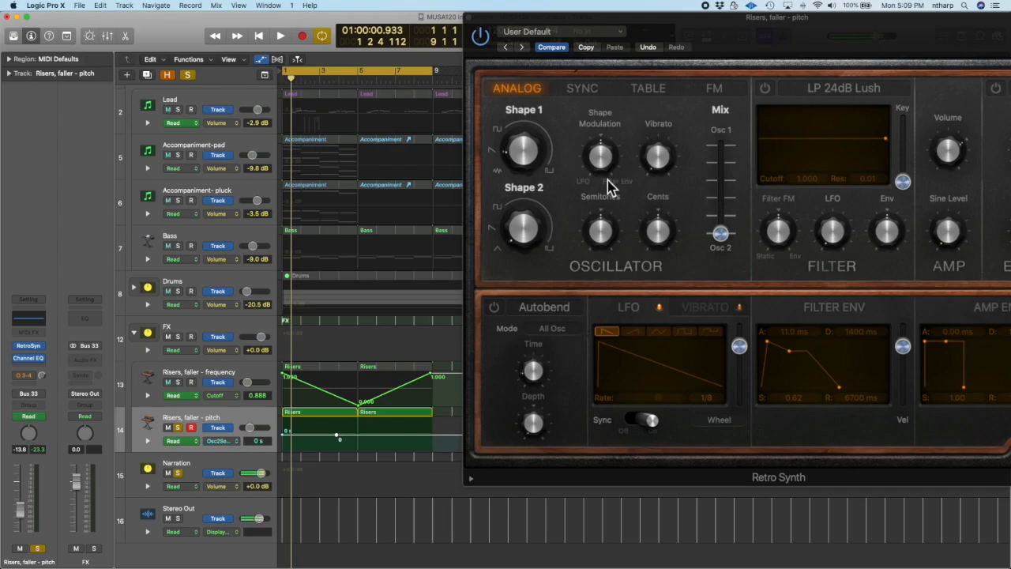
Try lowering Retro Synth's oscillator 2 Semitones to -4 s, and reset the knob to its default.
left_click(658, 245)
left_click_drag(658, 243, 662, 280)
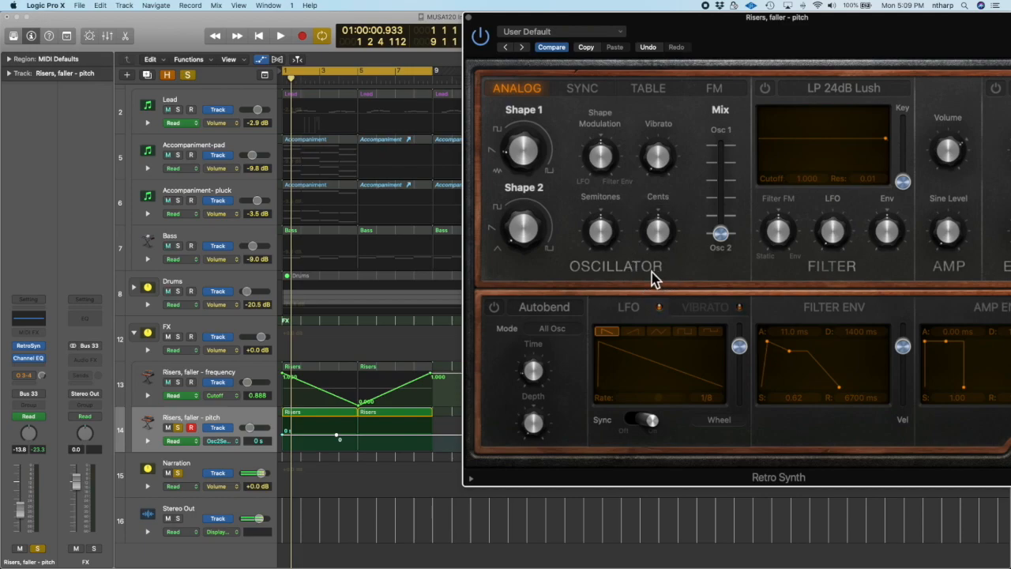
mouse_move(651, 242)
left_click_drag(601, 229, 615, 247)
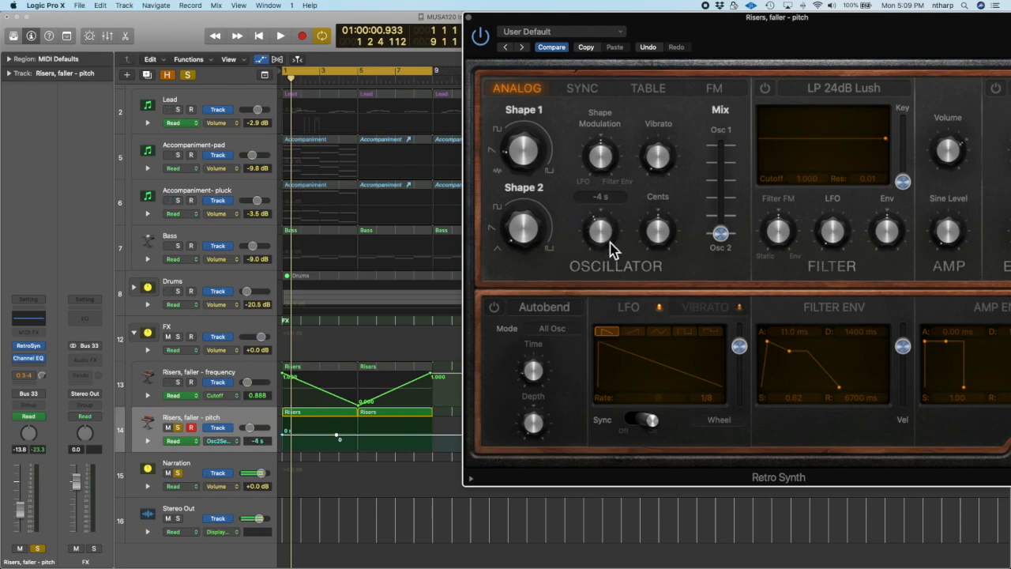
left_click(602, 245, "alt")
Lower the starting point of the oscillator 2 Semitones automation to -24 s and play the stepped rise.
left_click_drag(284, 436, 288, 466)
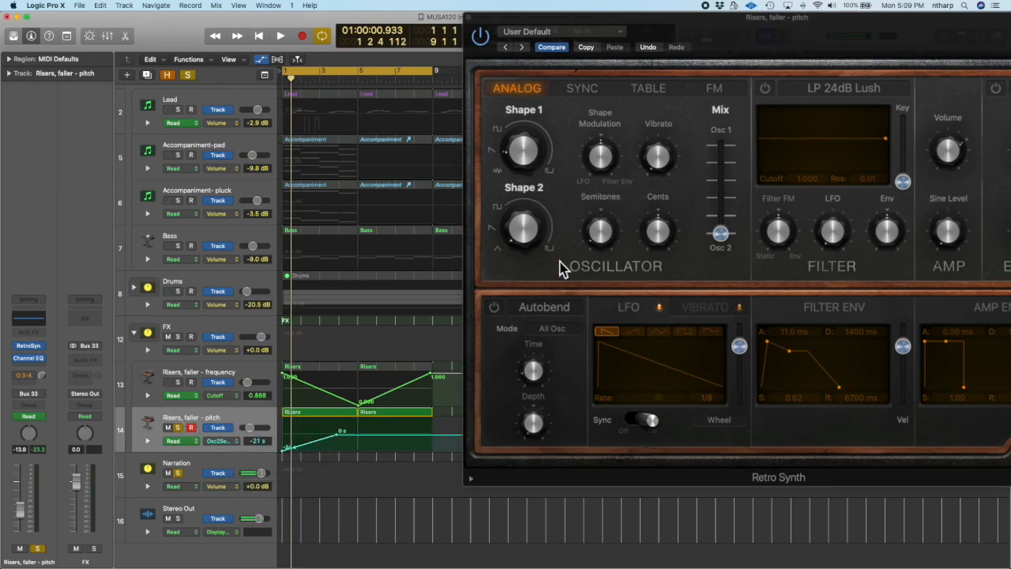
key("space")
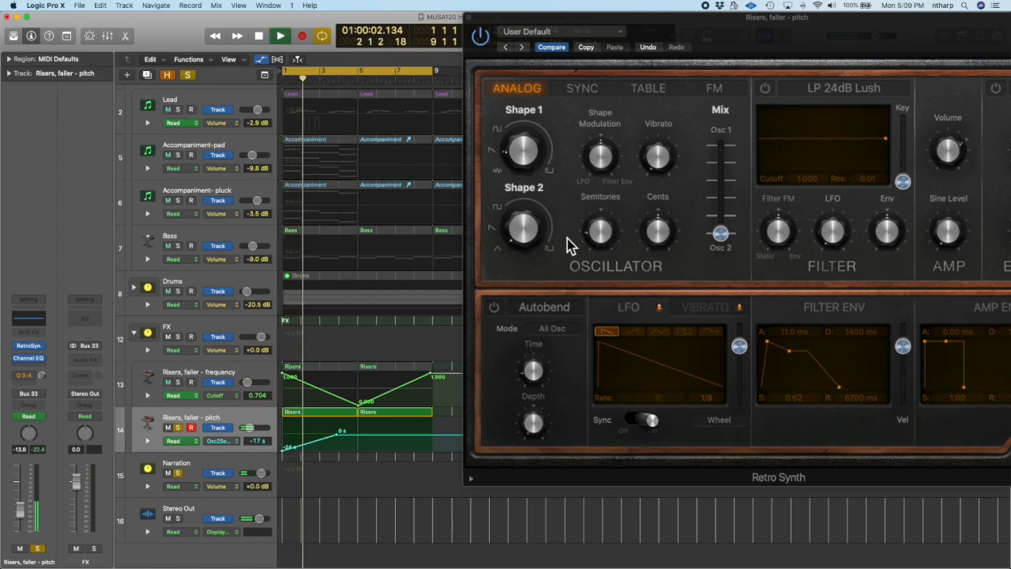
key("space")
mouse_move(601, 239)
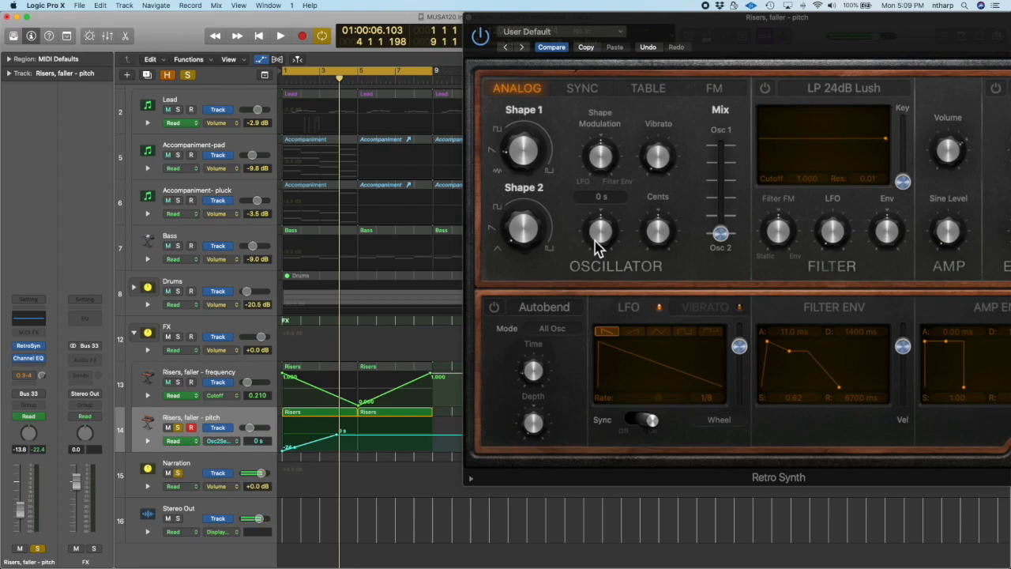
Remove the Semitones automation points from the pitch track and hide track automation.
left_click_drag(338, 444, 284, 443)
left_click(283, 435)
left_click(283, 451)
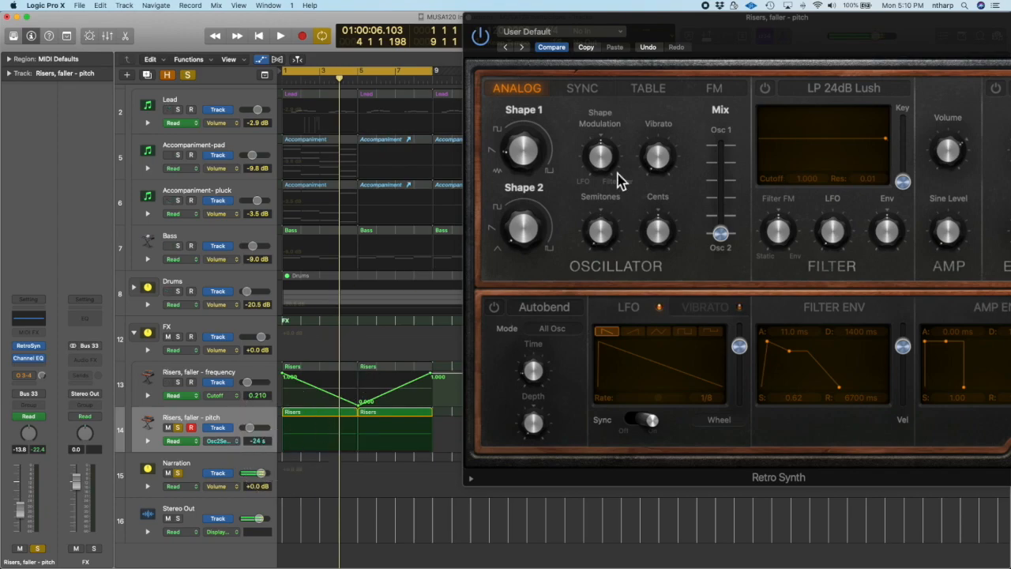
left_click_drag(740, 23, 704, 23)
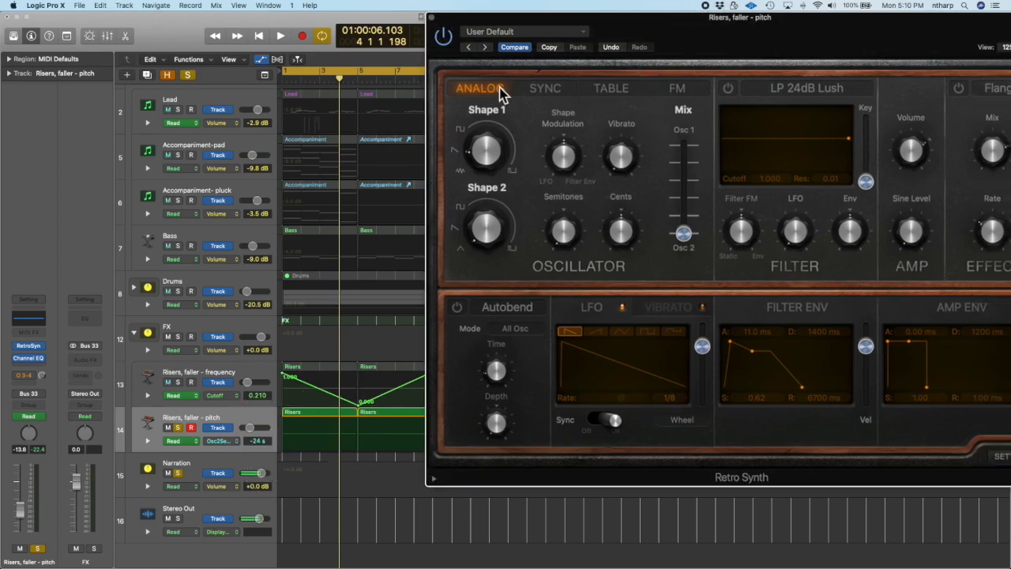
left_click(261, 60)
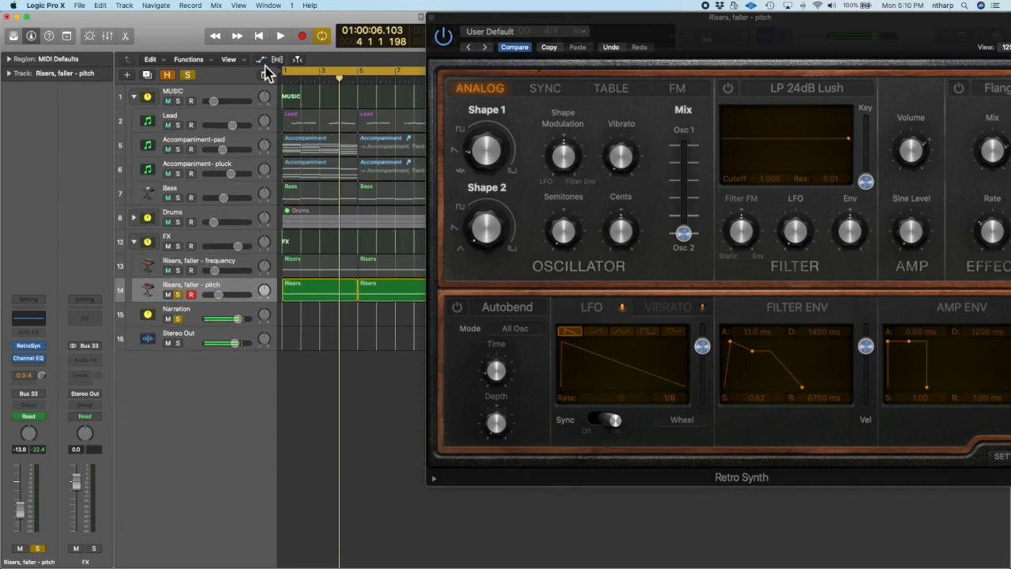
Open the pitch track's first Risers region in the Piano Roll and display its Pitch Bend region automation.
double_click(332, 288)
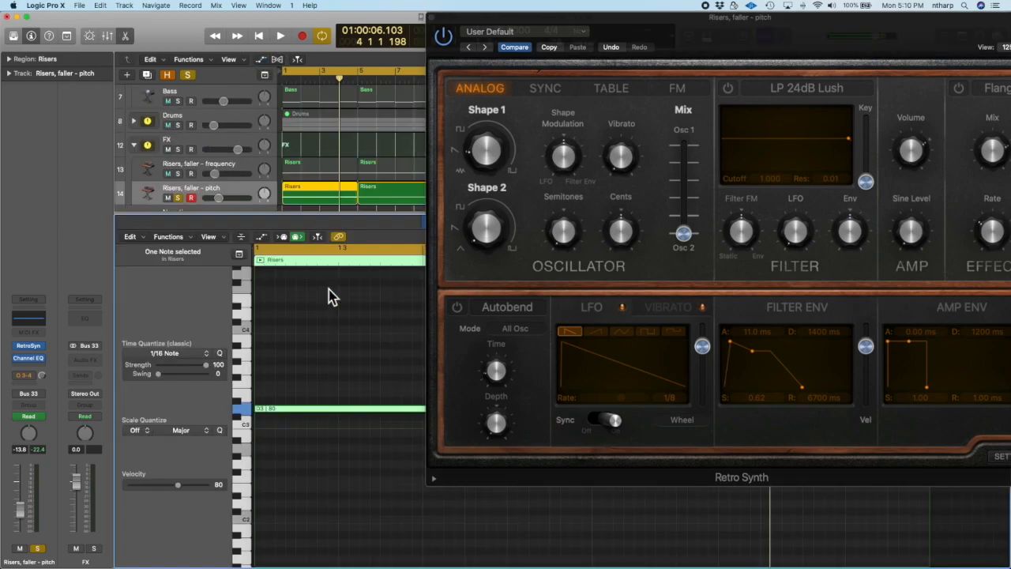
left_click_drag(489, 29, 1010, 80)
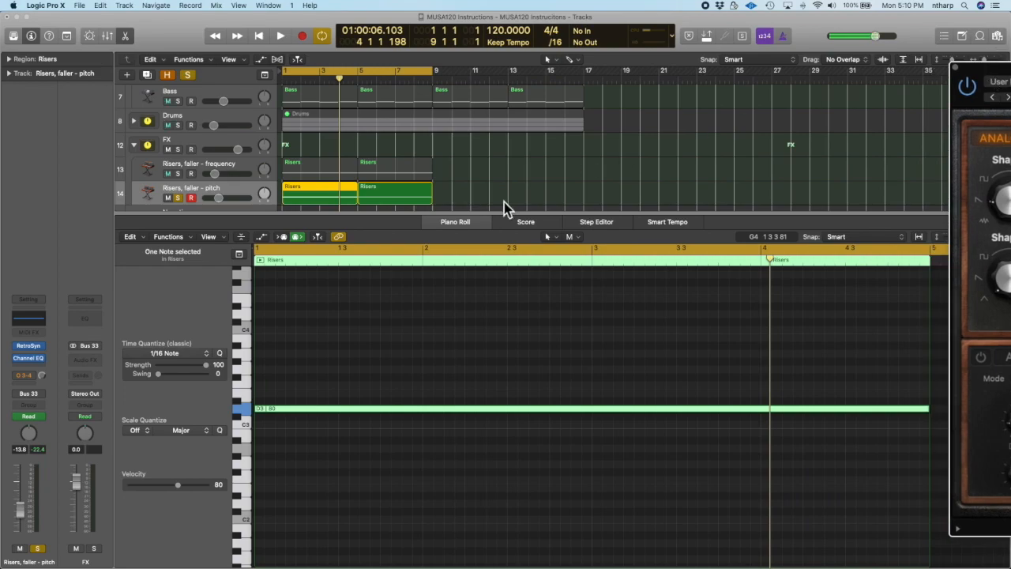
left_click(261, 237)
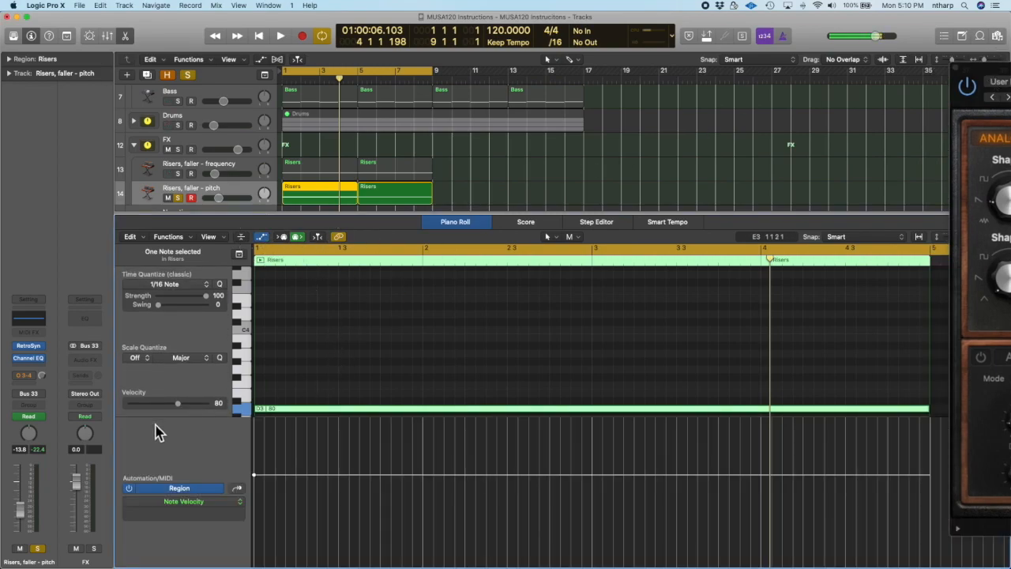
left_click(240, 505)
left_click(245, 510)
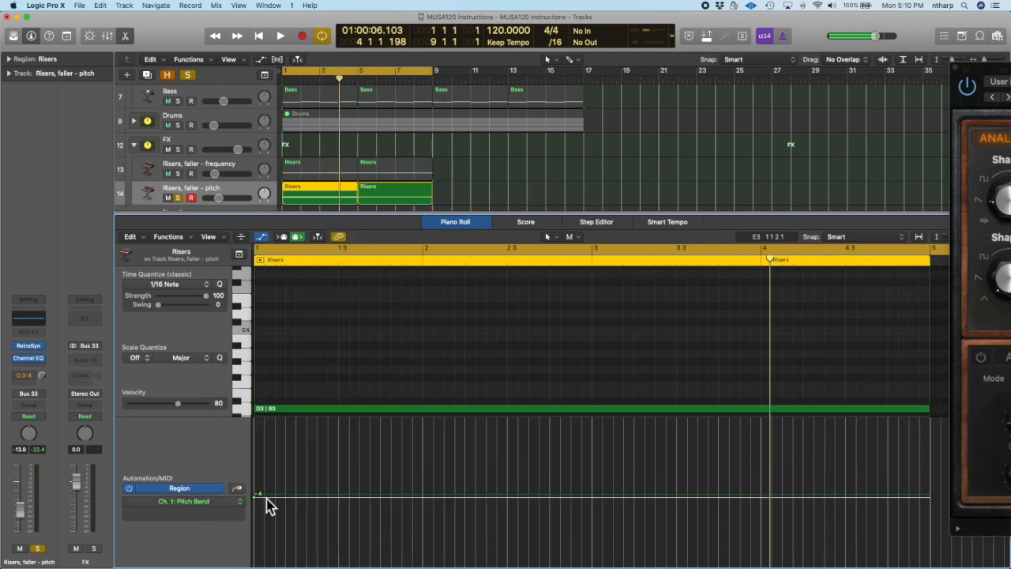
Set the first region's flat pitch bend line to 0 and play it briefly.
left_click_drag(274, 499, 273, 494)
key("space")
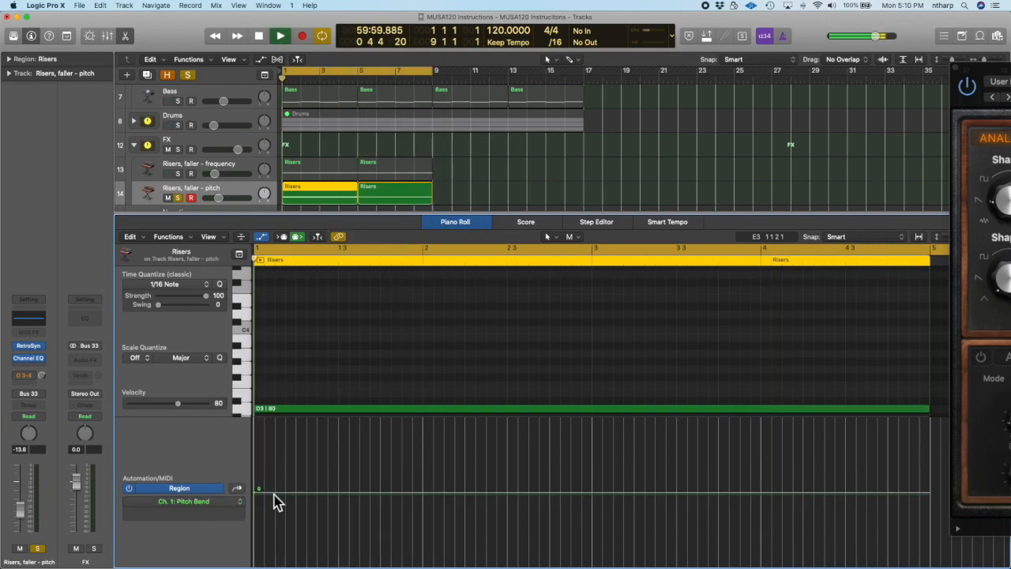
key("space")
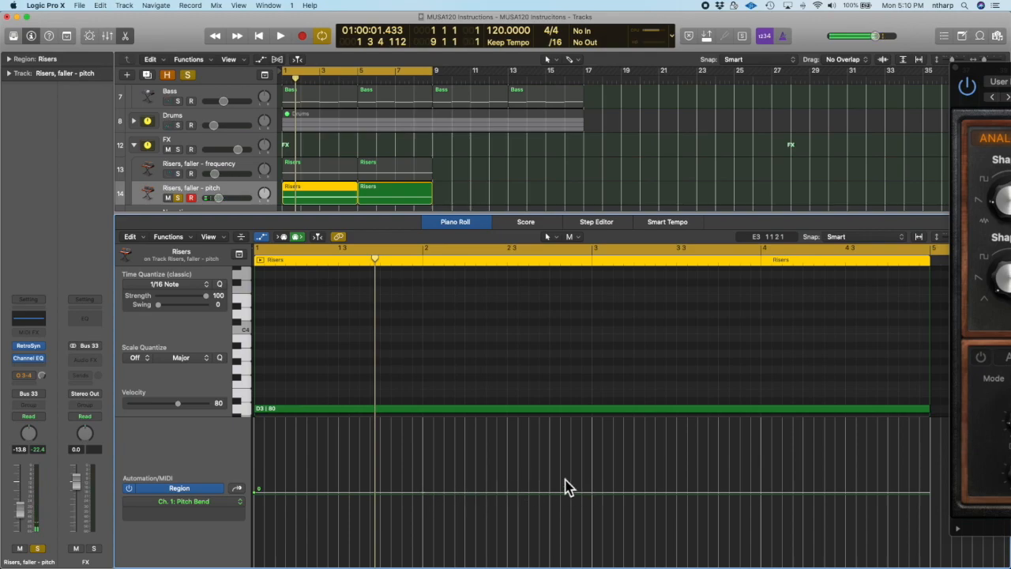
Shape the first region's pitch bend into a ramp from -64 at the start to the maximum at the end, and play it.
left_click(924, 493)
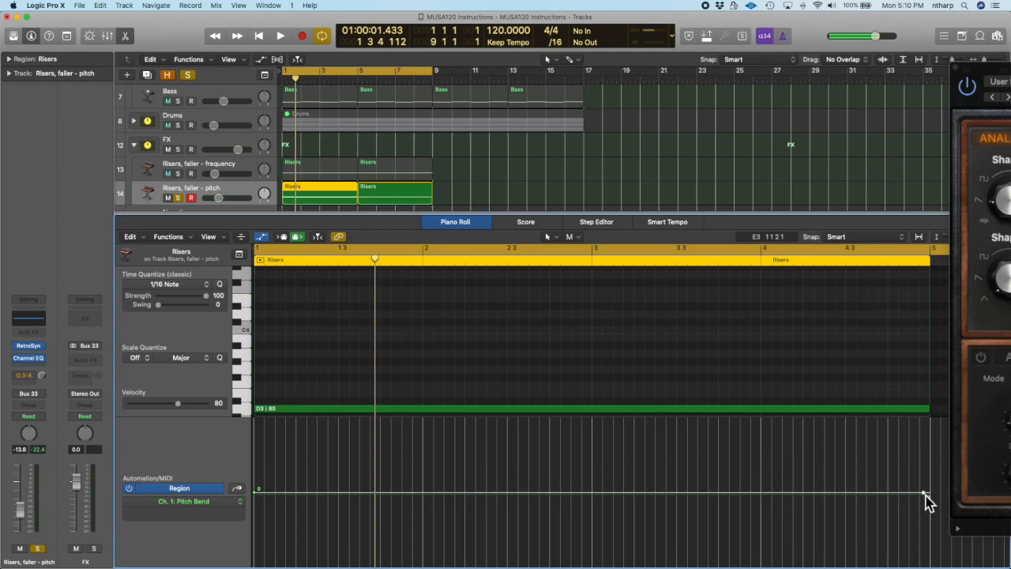
left_click_drag(306, 527, 308, 562)
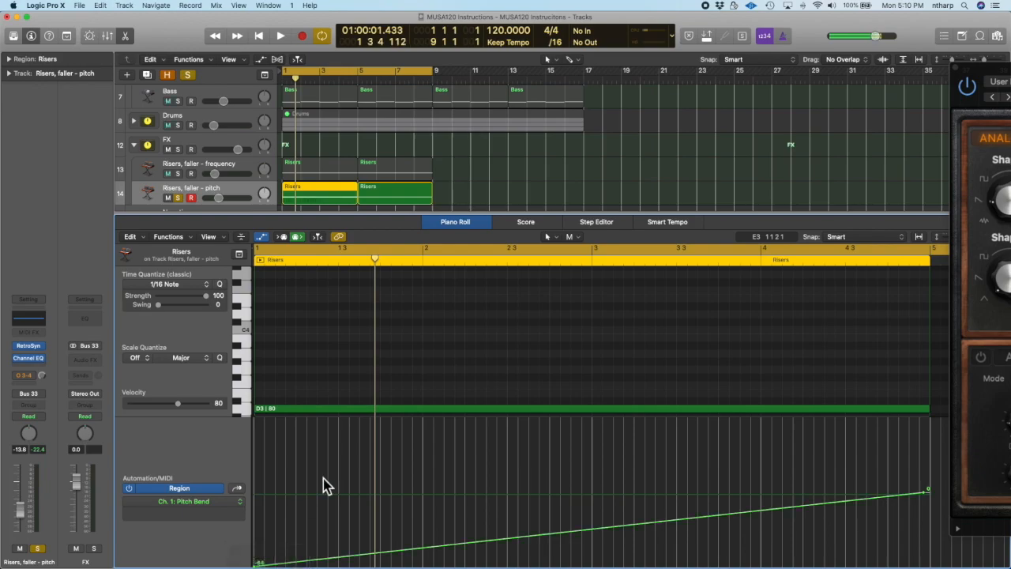
scroll(327, 485, "down", 2)
scroll(732, 458, "up", 2)
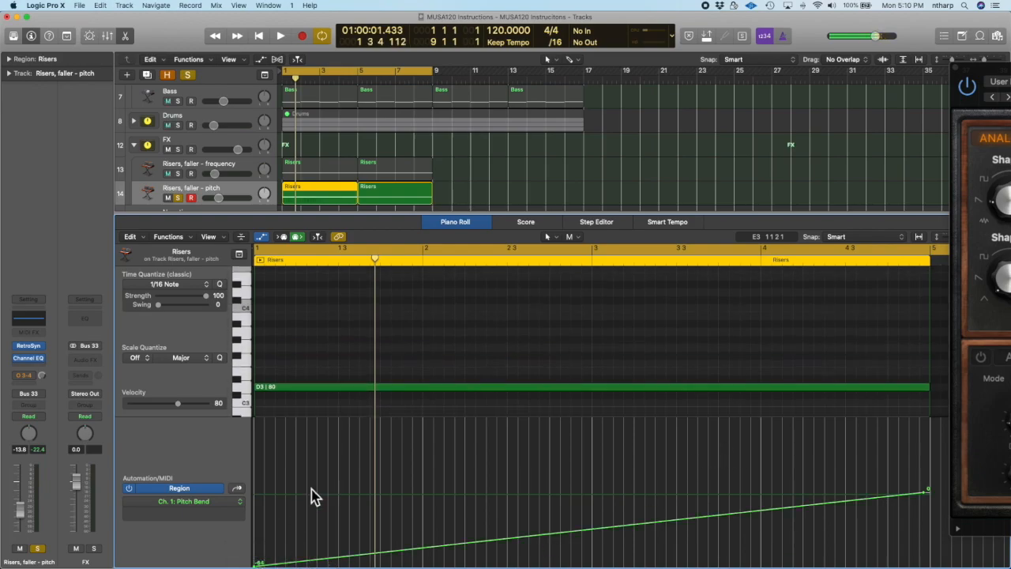
left_click_drag(928, 494, 929, 417)
key("space")
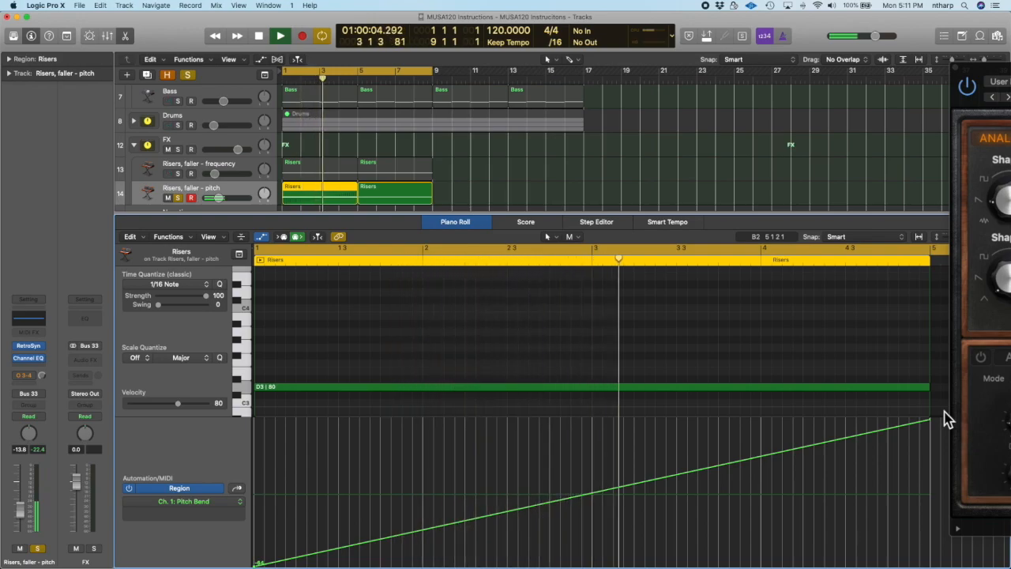
key("space")
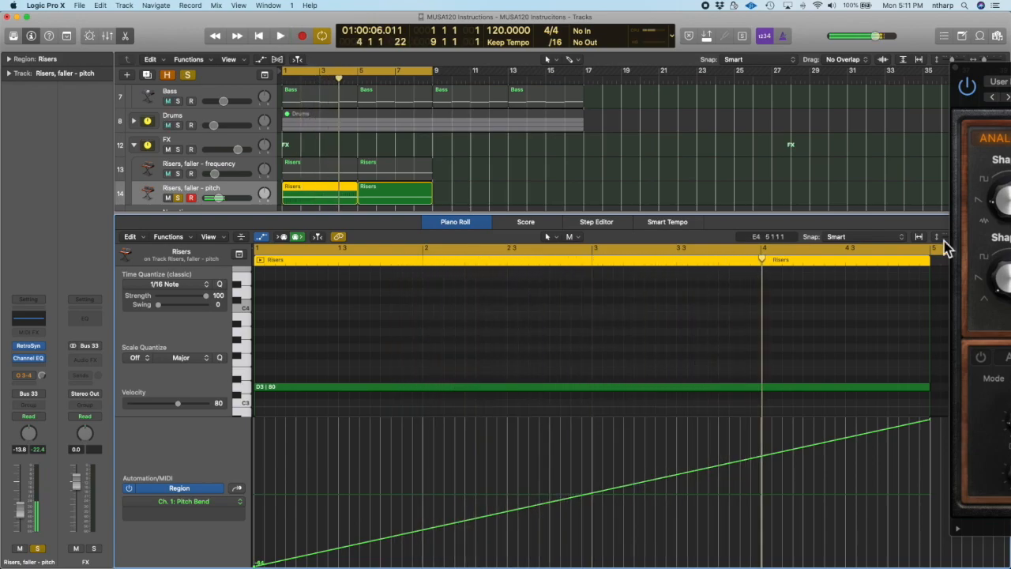
Set Retro Synth's global Bend range to 2 oct and play the rising pitch.
left_click_drag(996, 73, 310, 11)
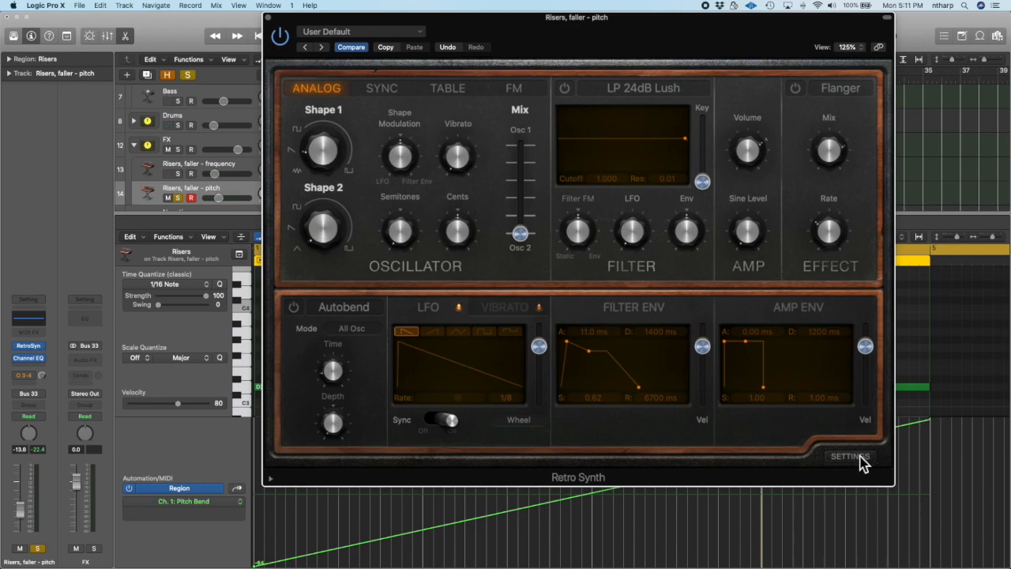
left_click(851, 459)
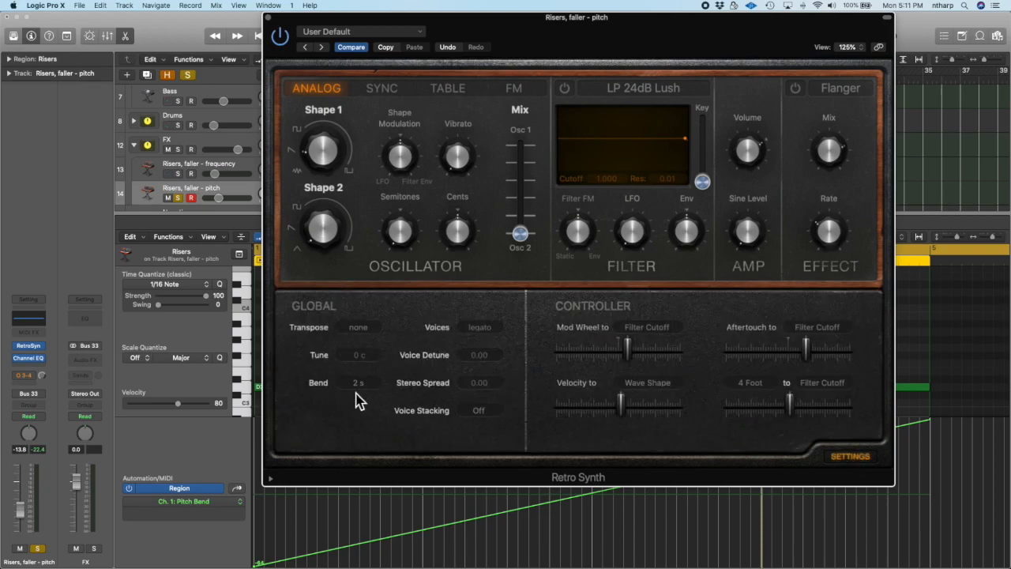
left_click(368, 387)
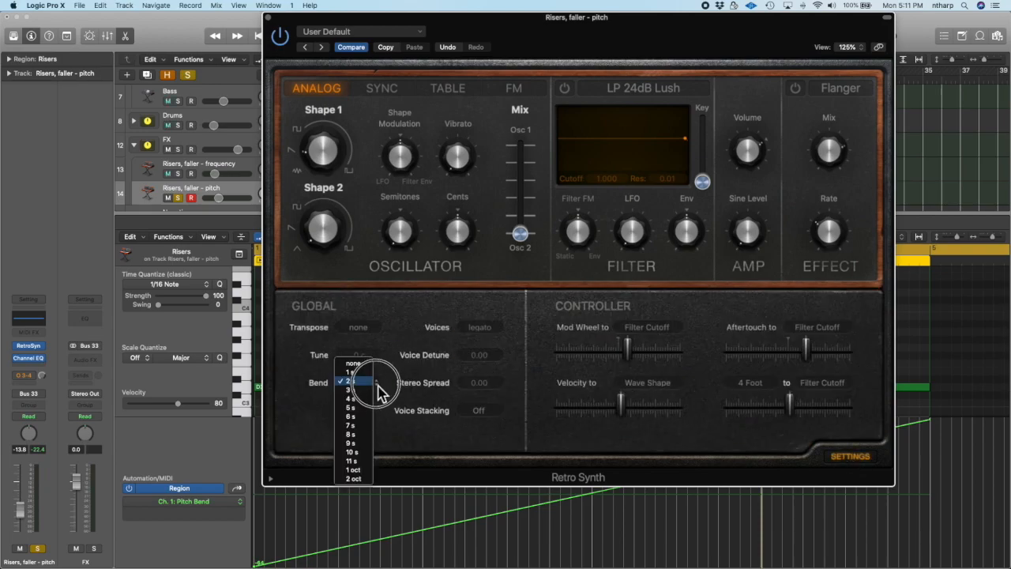
left_click(355, 479)
left_click_drag(456, 17, 821, 10)
key("space")
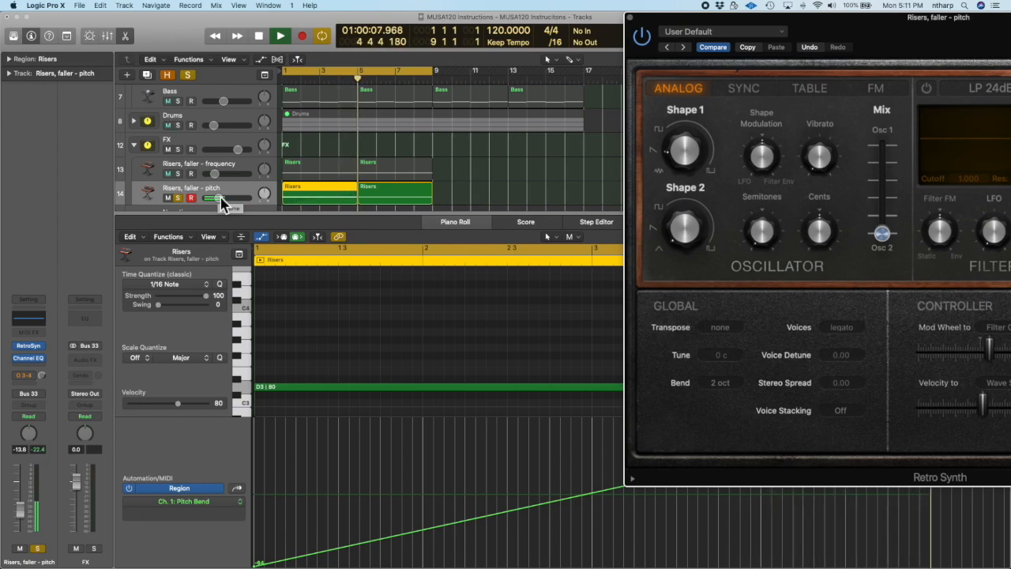
key("space")
Draw a falling pitch bend ramp in the second Risers region from 63 at bar 5 to the minimum near bar 9.
left_click(423, 199)
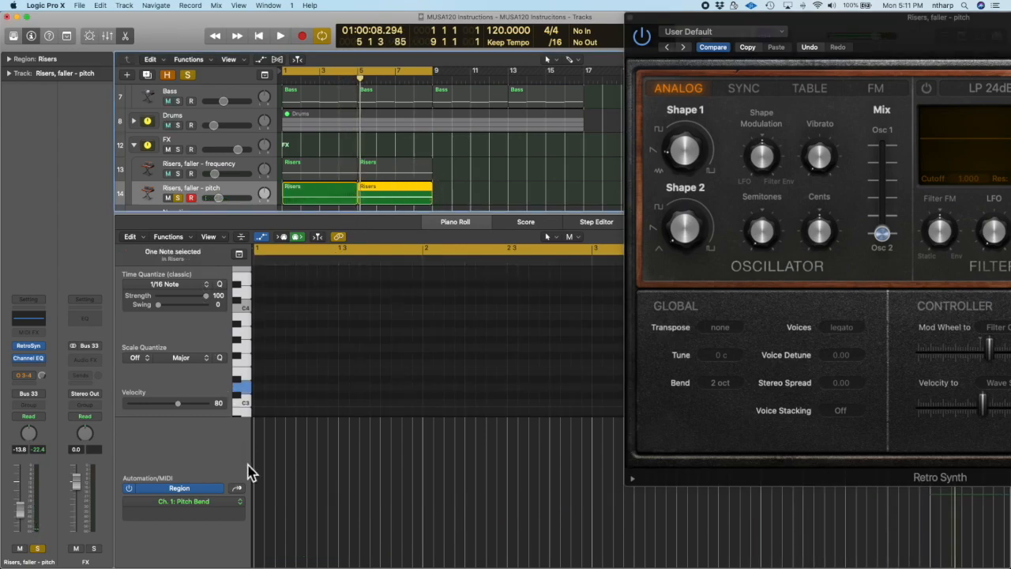
left_click(344, 508)
left_click_drag(292, 498, 295, 416)
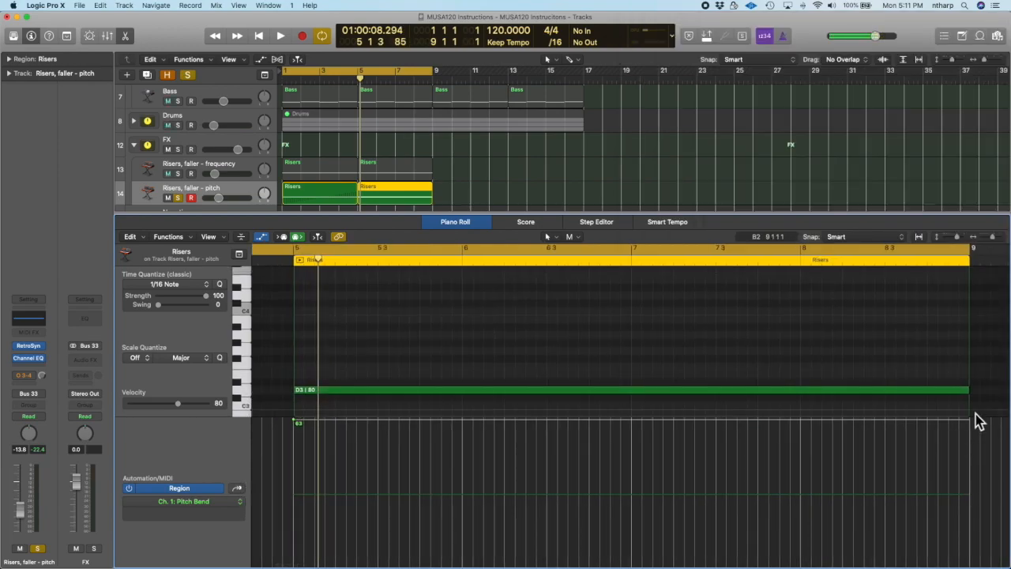
left_click_drag(966, 424, 967, 561)
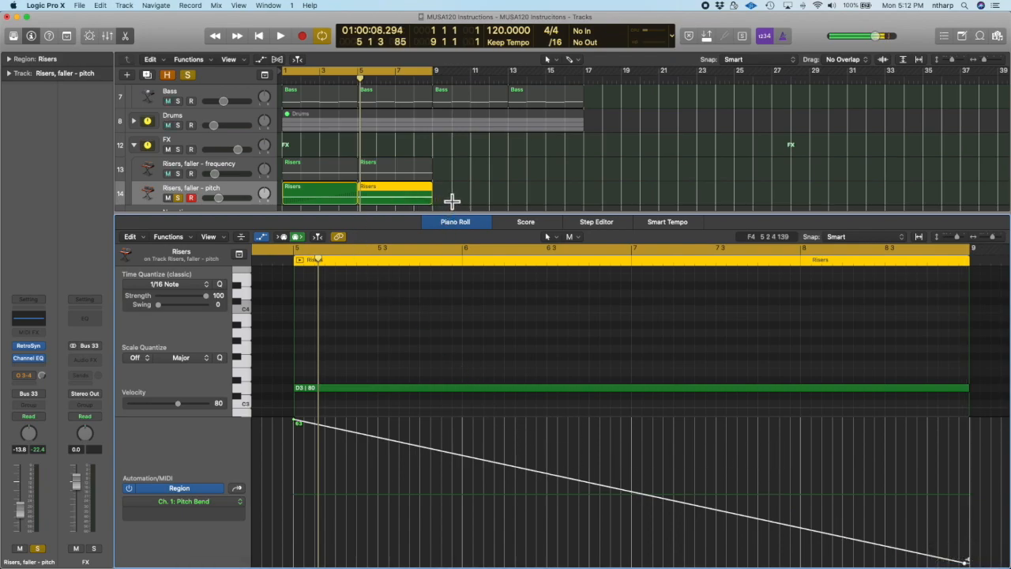
Play the project and turn off solo so the pitch riser and faller sound with all the other tracks.
mouse_move(33, 346)
key("space")
left_click(187, 74)
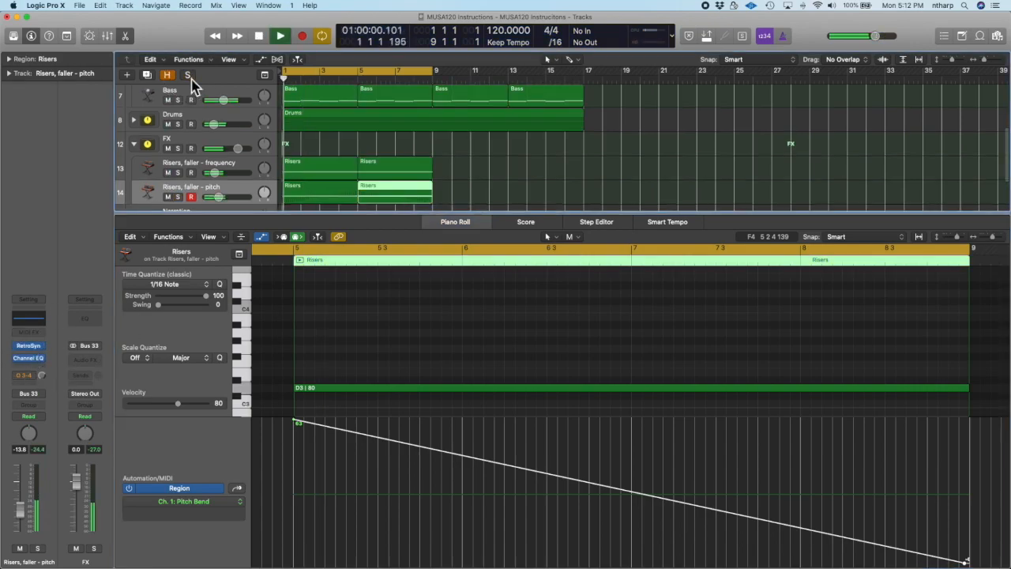
Lower the frequency riser track's volume slightly and the pitch riser track's to -15.2 dB during playback, and stop playback.
scroll(193, 82, "up", 1)
left_click(211, 180)
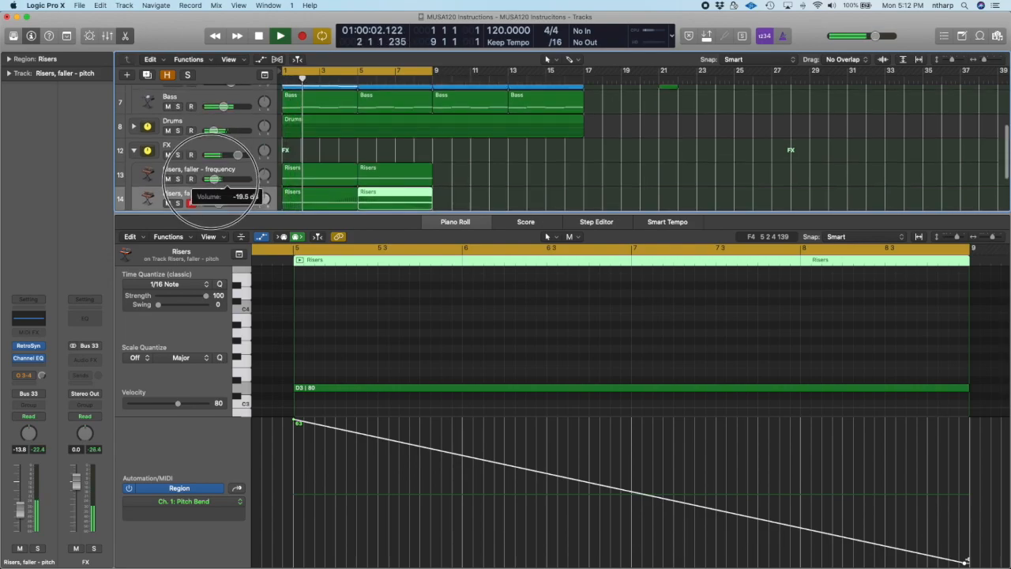
left_click(219, 204)
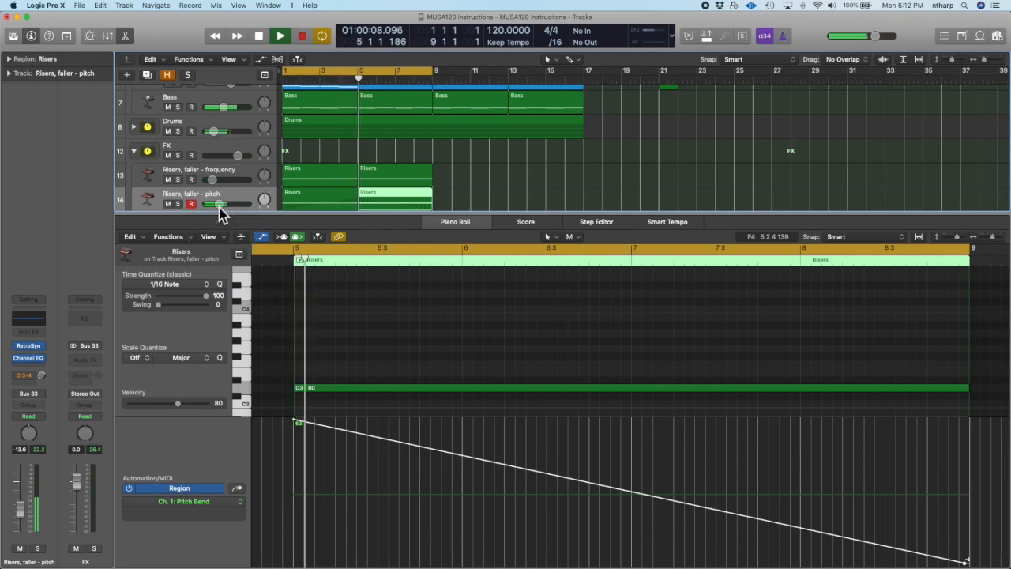
left_click_drag(220, 204, 213, 205)
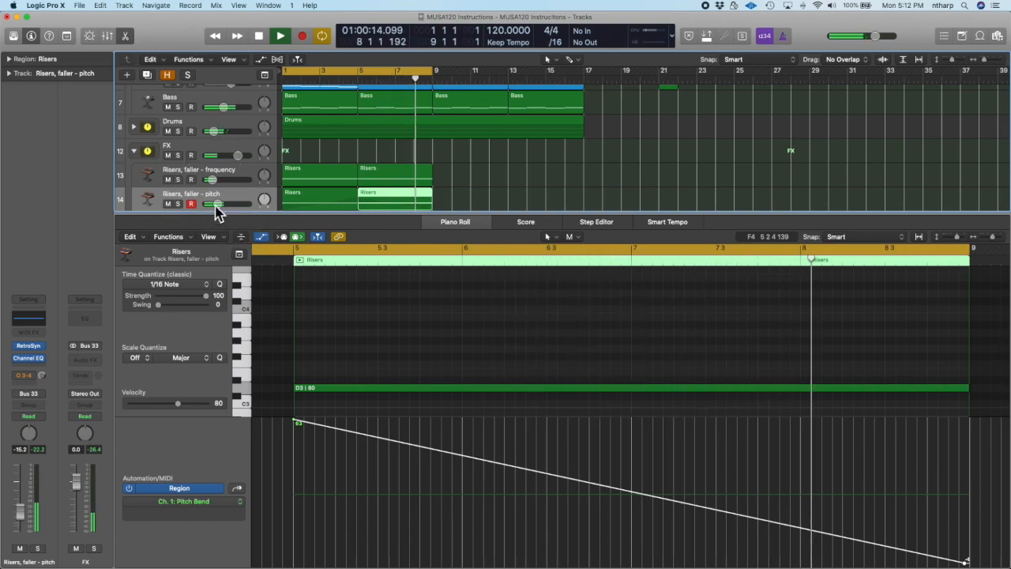
key("space")
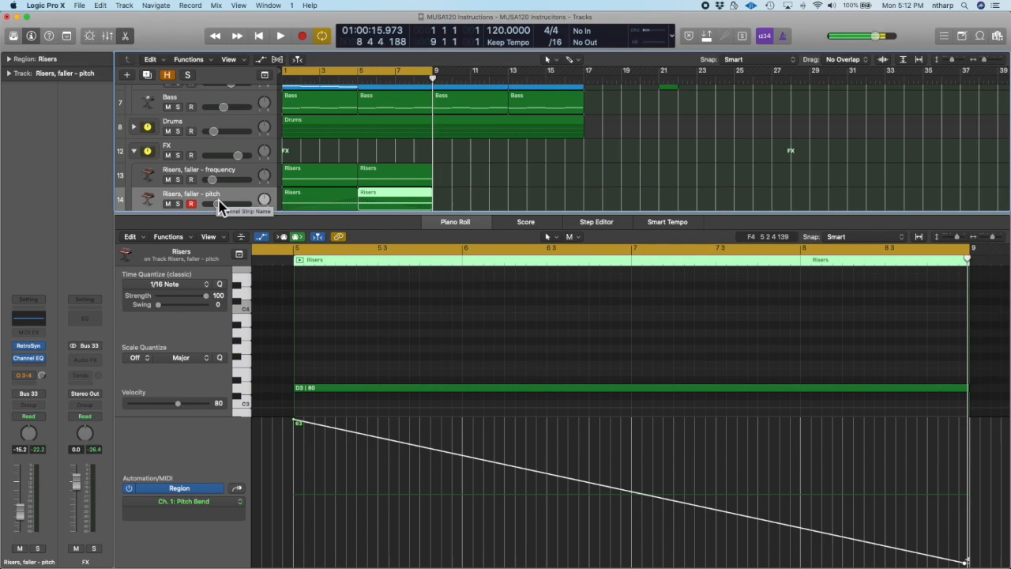
Select both Risers regions on the pitch track to view their notes and pitch bend together.
left_click_drag(486, 172, 332, 199)
left_click(473, 184, "super")
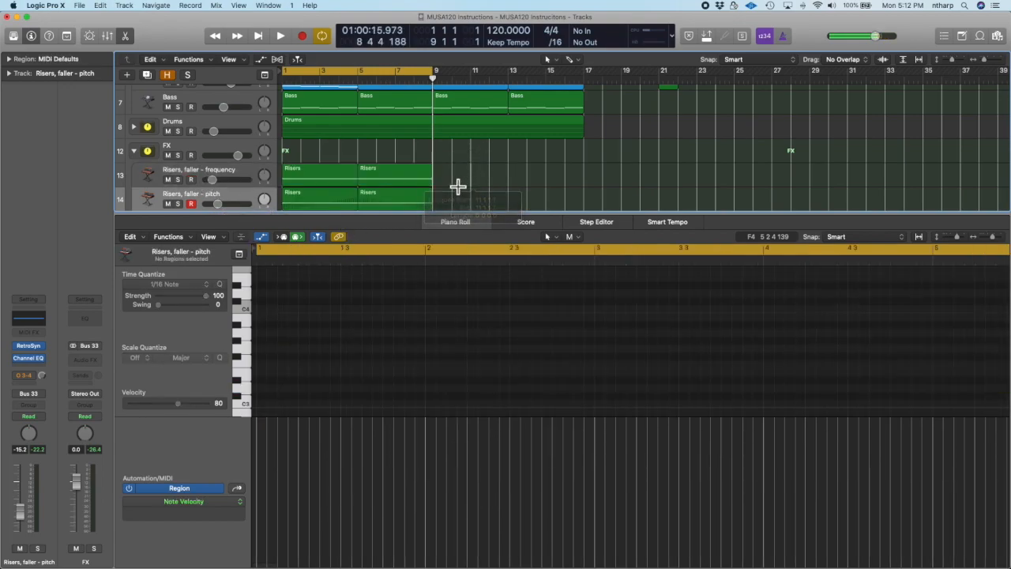
left_click_drag(447, 198, 331, 203)
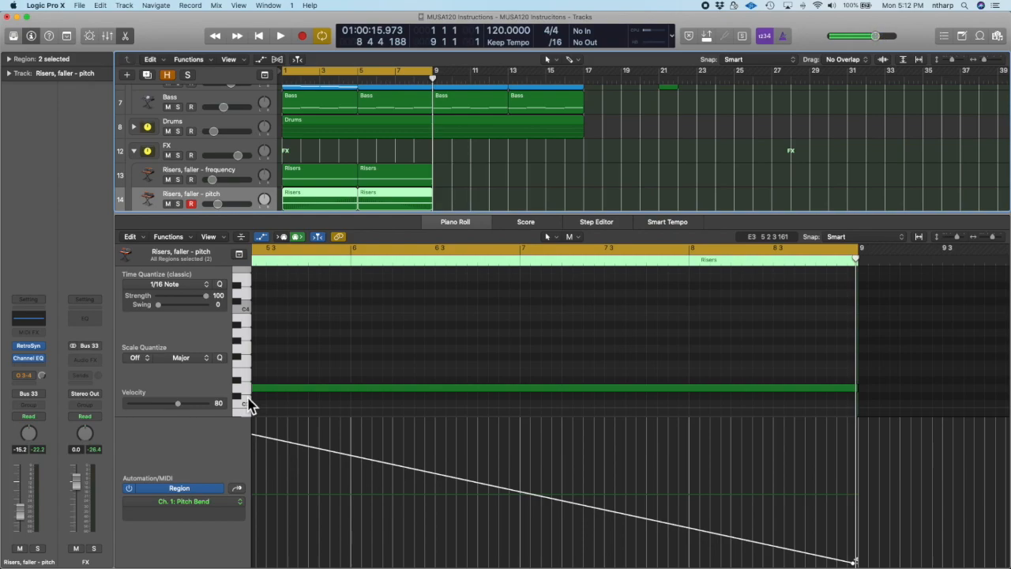
key("super+Tab")
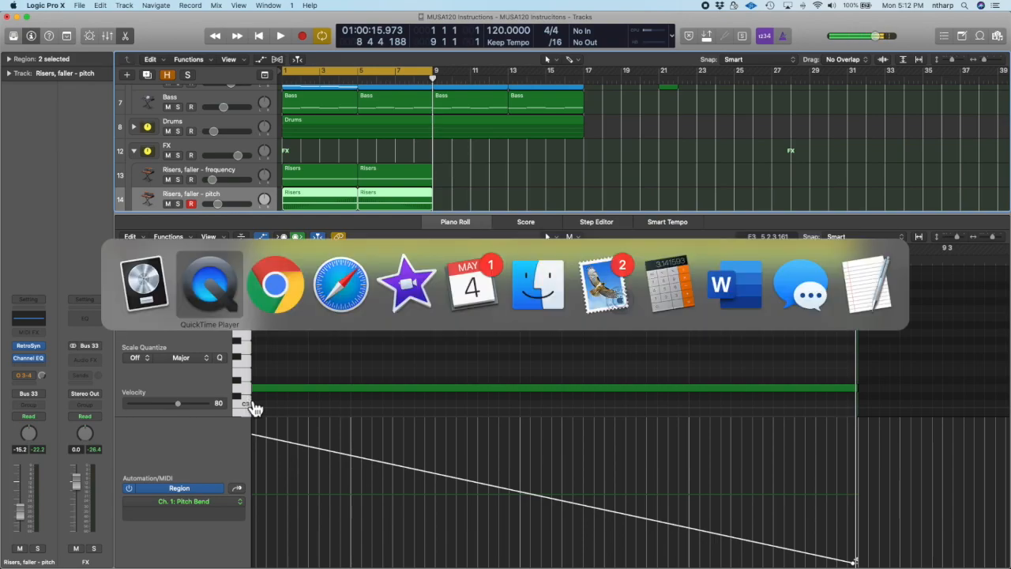